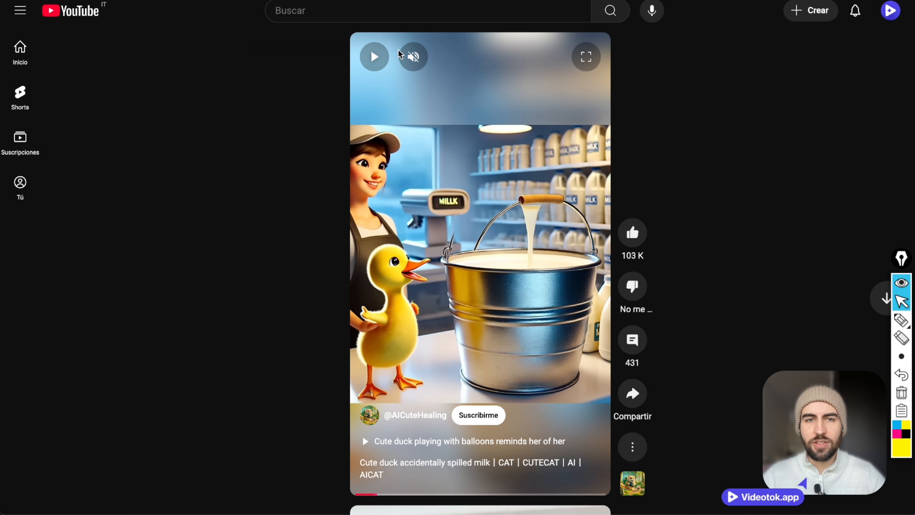
Play the duck short with its sound on, and pause it after a few scenes
left_click(373, 57)
left_click(413, 57)
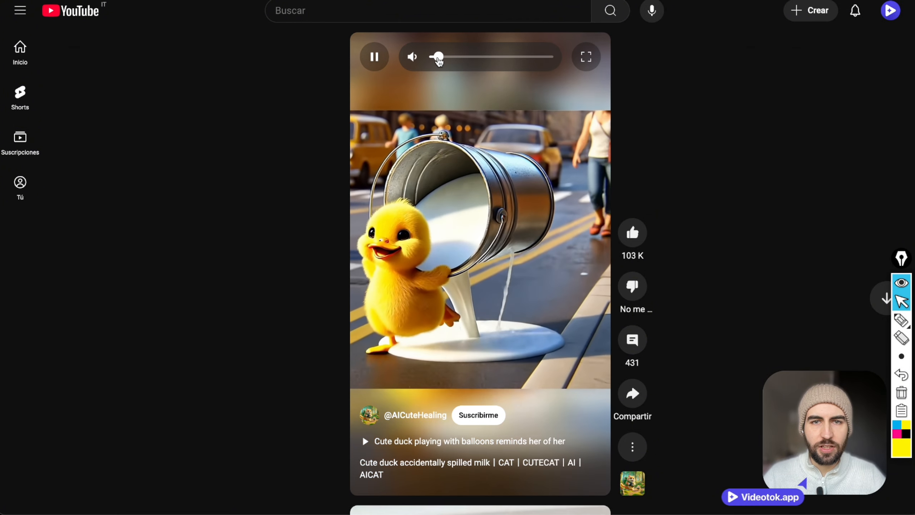
left_click(462, 252)
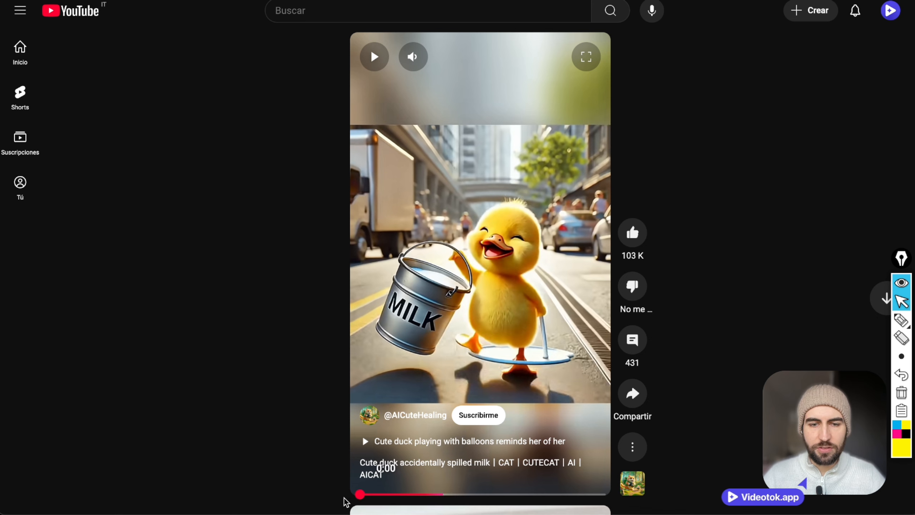
Return the short to its beginning and outline the duck in the shop scene with a yellow freehand box
left_click(358, 494)
left_click(901, 320)
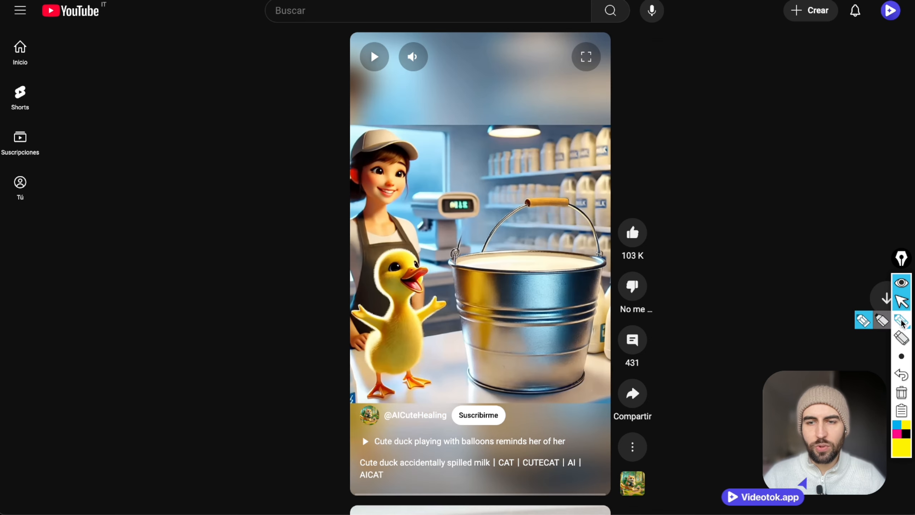
mouse_move(343, 231)
left_mouse_down()
mouse_move(464, 232)
mouse_move(479, 399)
mouse_move(338, 237)
left_mouse_up()
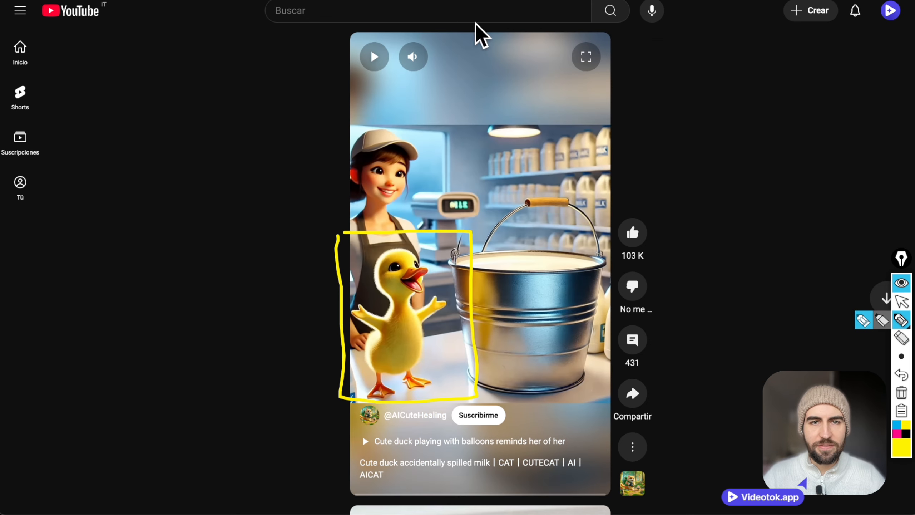
left_click(901, 301)
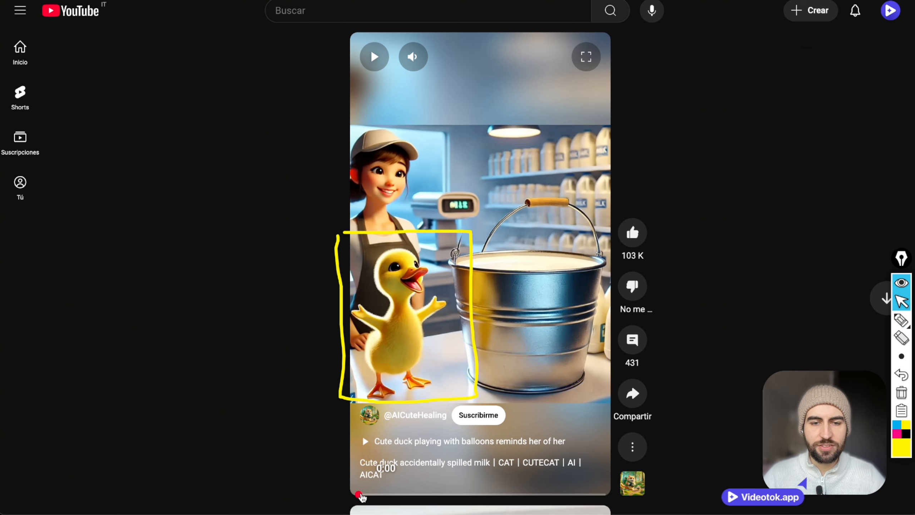
Go to the spilled milk street scene, clear the old annotation and outline the duck with a yellow freehand box
left_click_drag(374, 497, 416, 497)
mouse_move(904, 355)
left_click(903, 319)
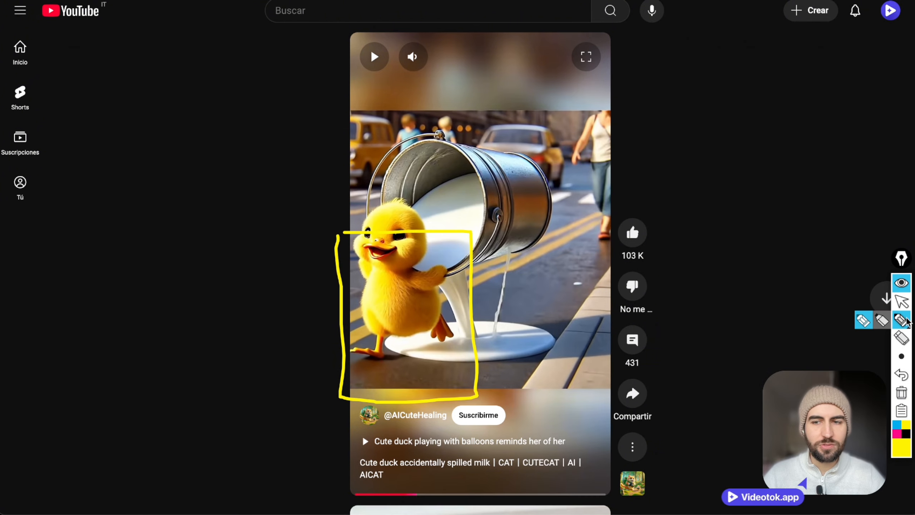
left_click(902, 392)
mouse_move(333, 188)
left_mouse_down()
mouse_move(453, 188)
mouse_move(471, 263)
mouse_move(398, 361)
mouse_move(348, 372)
mouse_move(341, 210)
left_mouse_up()
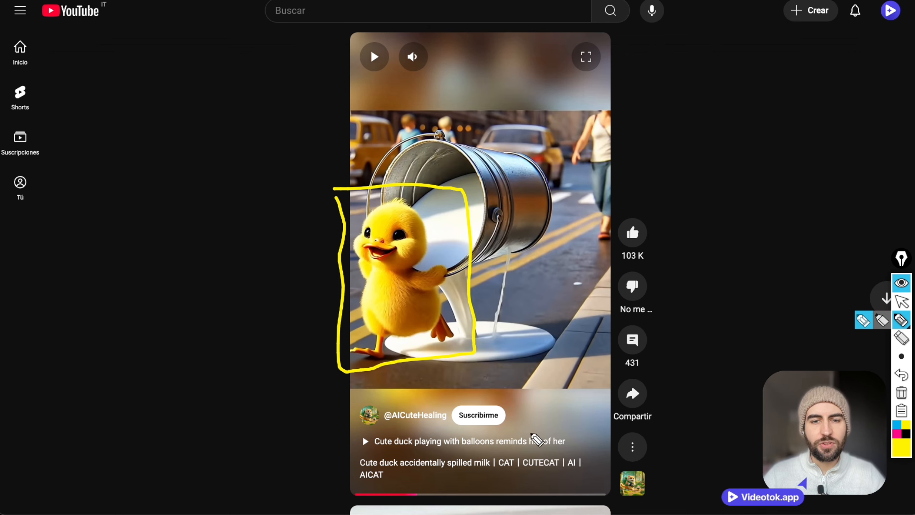
left_click(901, 301)
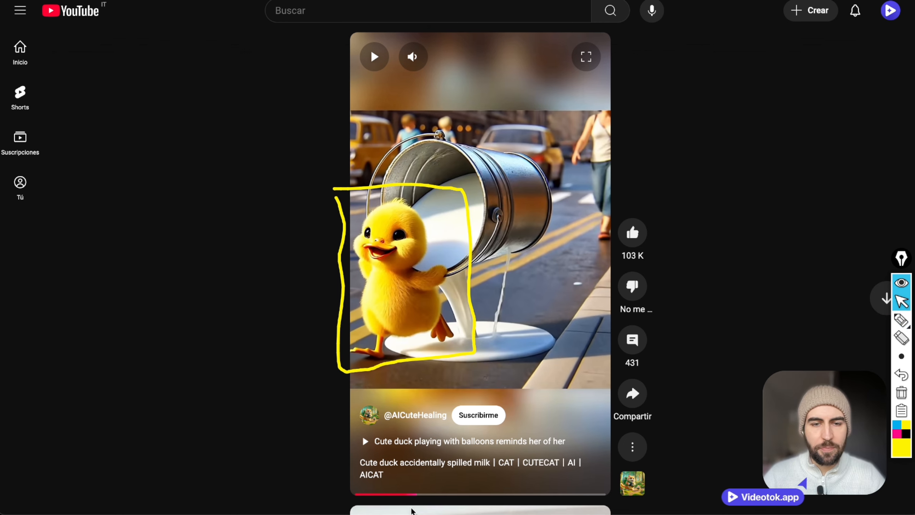
Compare the shop scene with the spilled milk scene and draw a yellow arrow pointing to the latter's upper-left corner
left_click(364, 495)
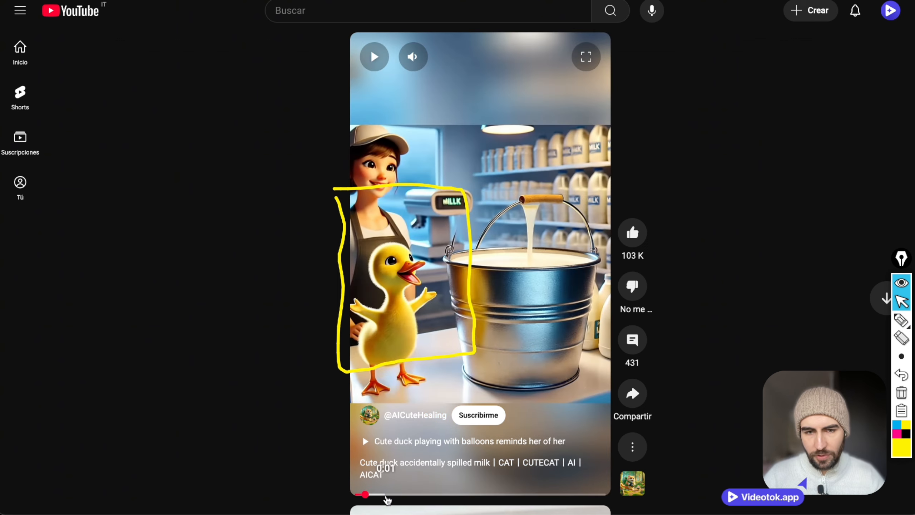
left_click(418, 496)
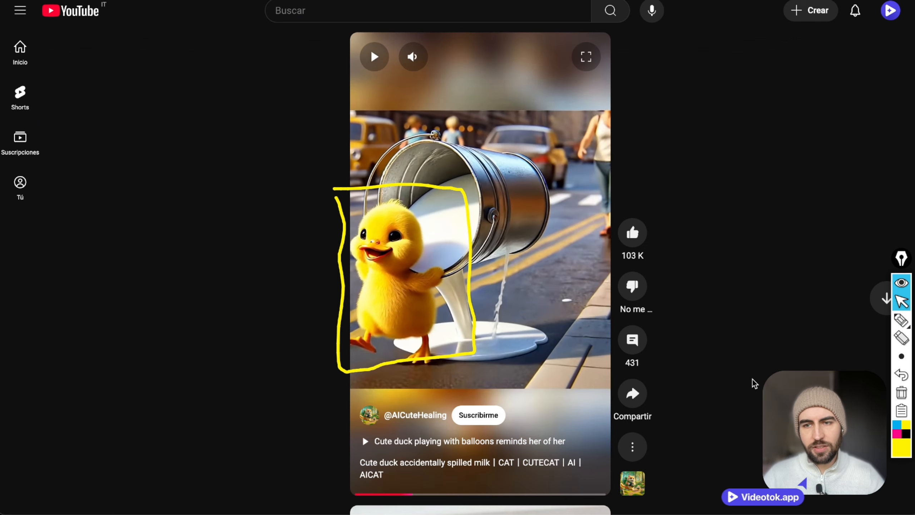
left_click(902, 319)
mouse_move(278, 63)
left_mouse_down()
mouse_move(351, 113)
mouse_move(341, 132)
left_mouse_up()
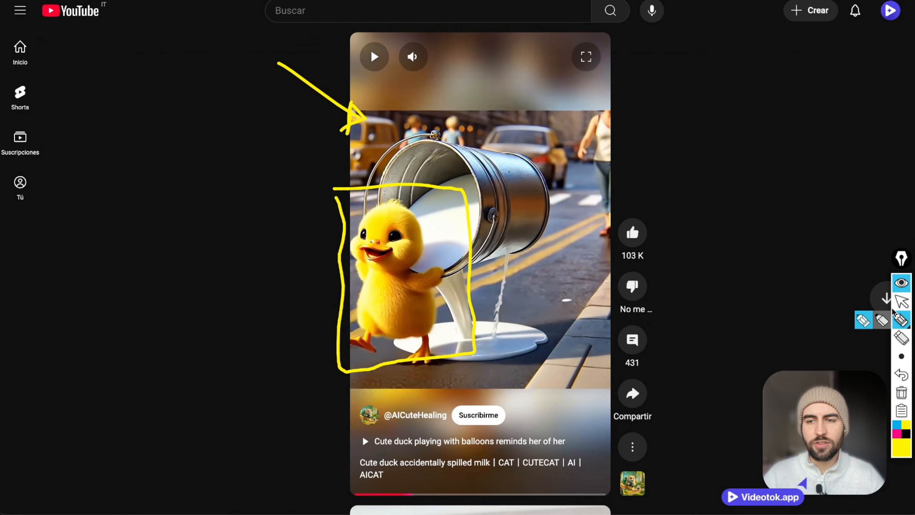
left_click(902, 302)
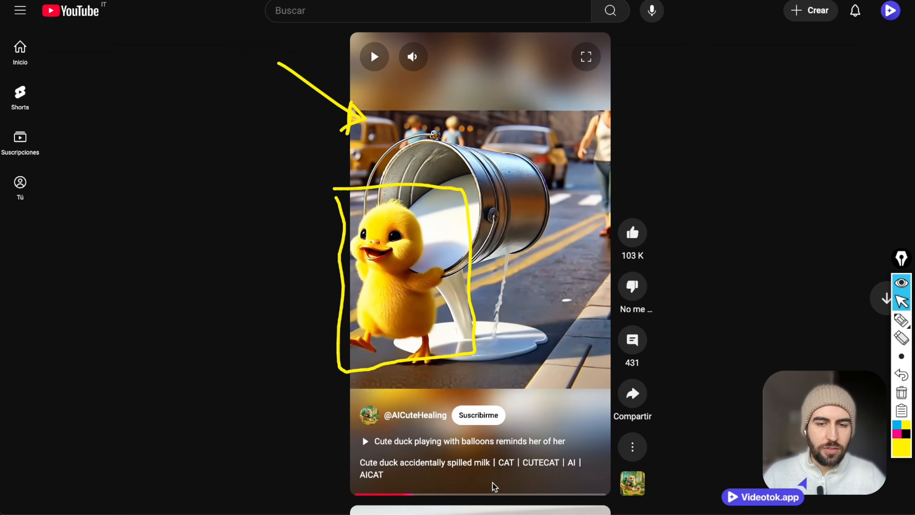
Examine the duck across the short's scenes, going from the shop to the final crying scene
left_click(385, 496)
left_click(376, 495)
left_click(394, 494)
left_click(413, 496)
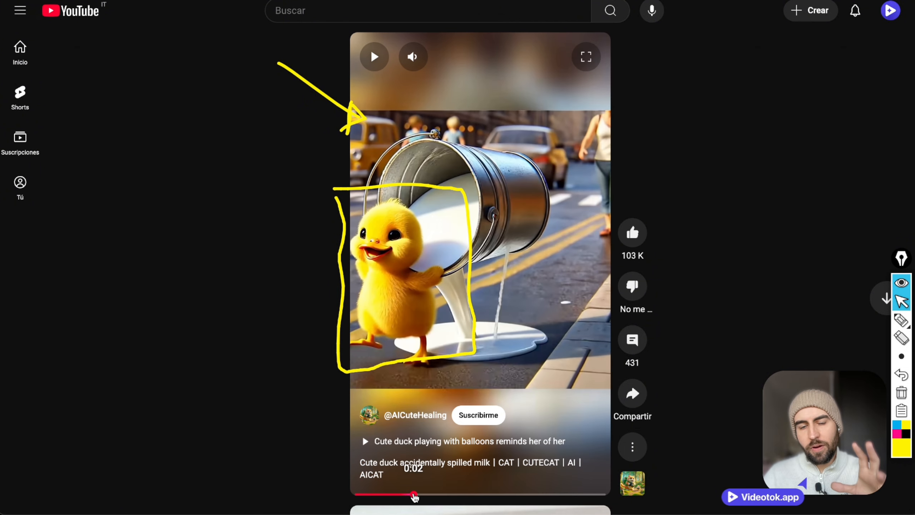
left_click(449, 495)
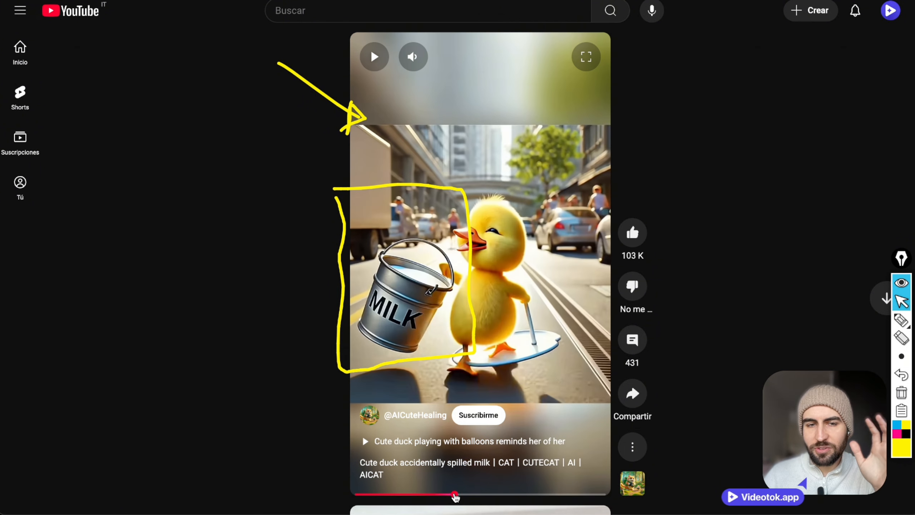
left_click(466, 495)
left_click(485, 495)
left_click(550, 494)
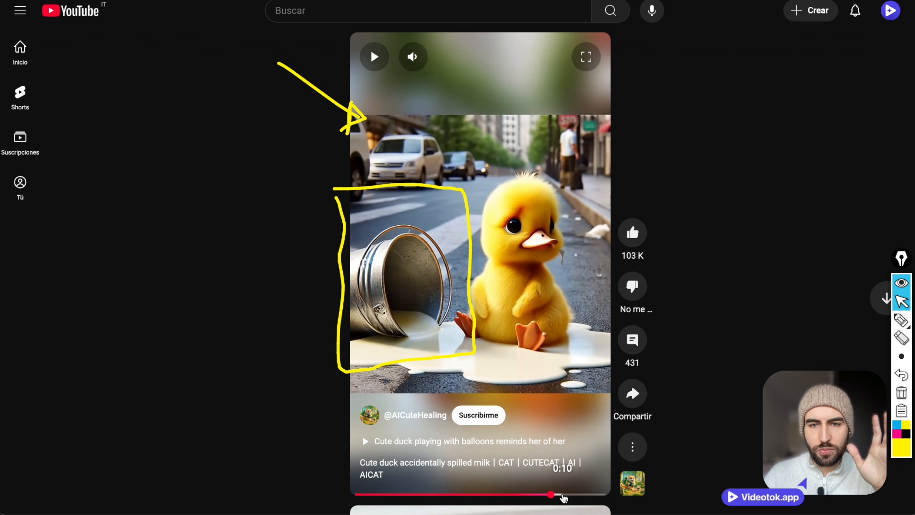
left_click(576, 496)
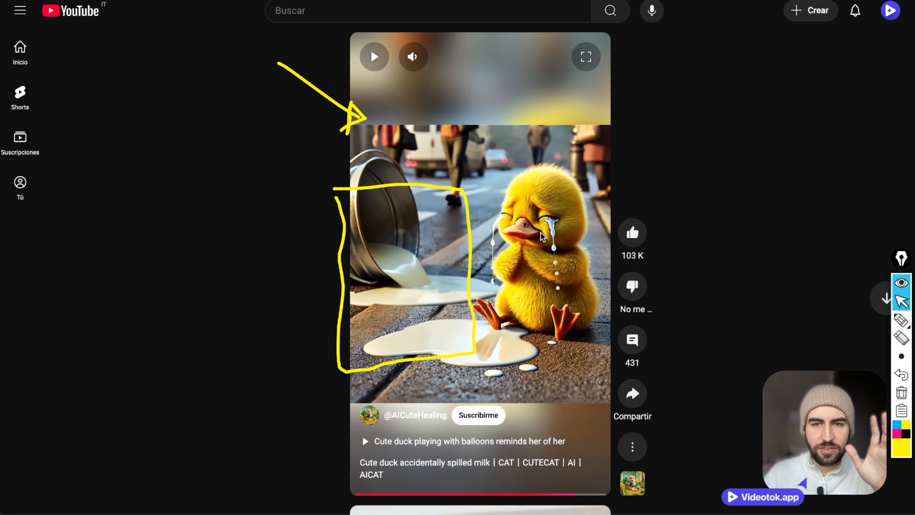
Clear all annotations and outline the crying duck with a yellow freehand box
left_click(902, 392)
left_click(901, 319)
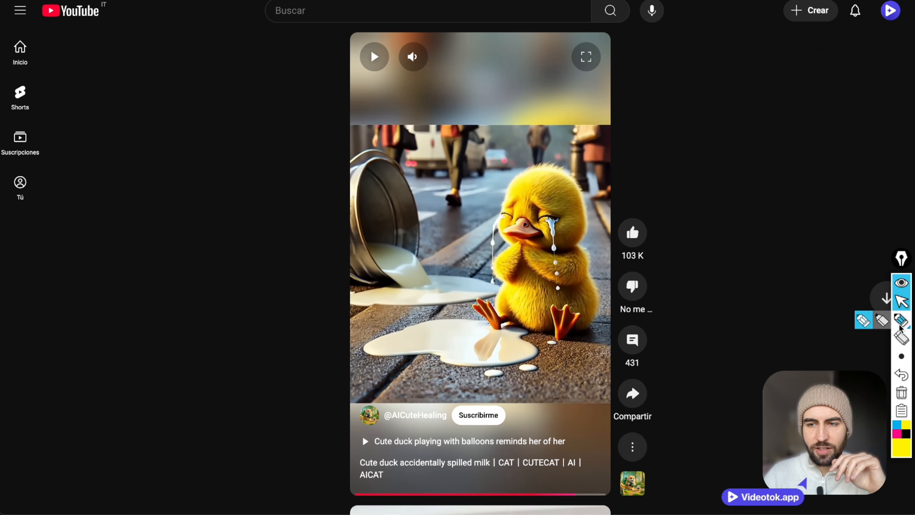
mouse_move(473, 152)
left_mouse_down()
mouse_move(606, 153)
mouse_move(620, 364)
mouse_move(474, 355)
mouse_move(437, 167)
mouse_move(533, 142)
left_mouse_up()
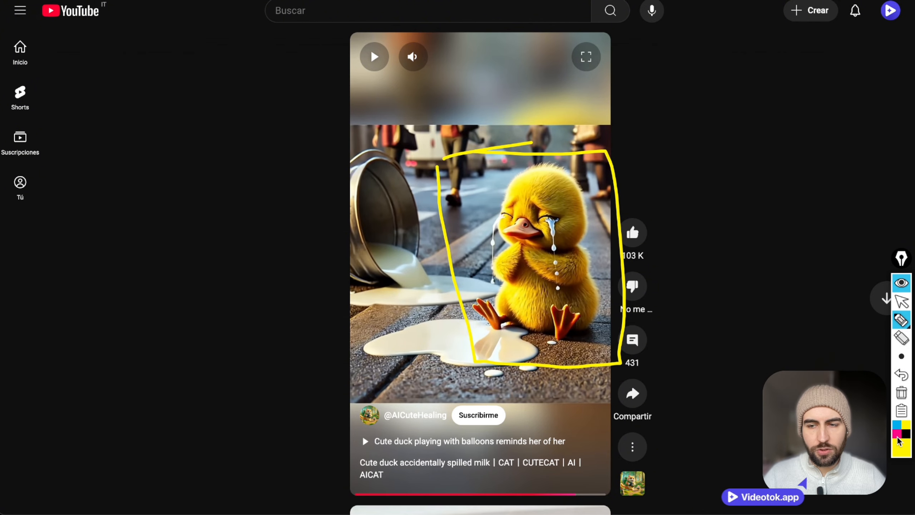
Handwrite "OWN" in magenta above the crying duck, with further letters beside the video
mouse_move(449, 102)
left_mouse_down()
mouse_move(439, 93)
mouse_move(479, 133)
mouse_move(524, 115)
mouse_move(520, 95)
mouse_move(542, 128)
left_mouse_up()
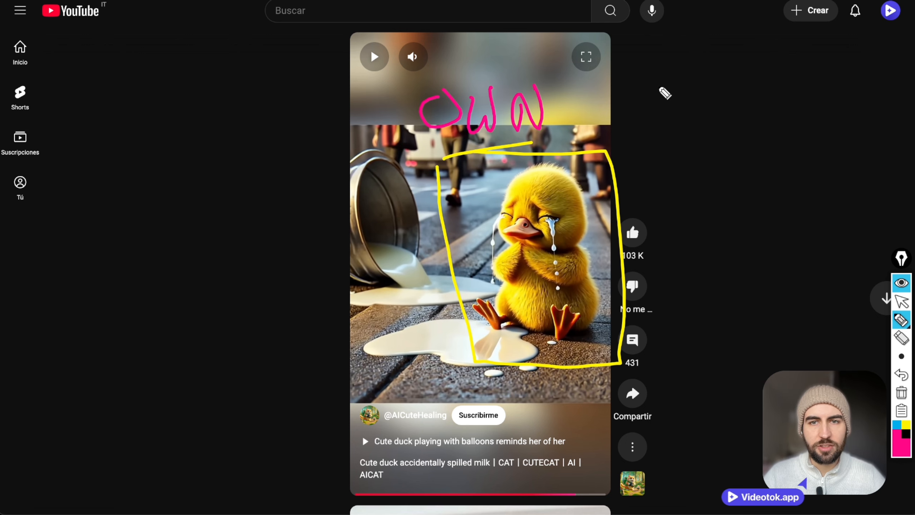
left_click_drag(654, 89, 650, 127)
left_click_drag(693, 87, 691, 123)
mouse_move(669, 78)
left_mouse_down()
mouse_move(674, 126)
mouse_move(726, 114)
left_mouse_up()
Clear all annotations, leave drawing mode and move on to the kitten short
left_click(901, 392)
left_click(901, 301)
scroll(343, 237, "down", 2)
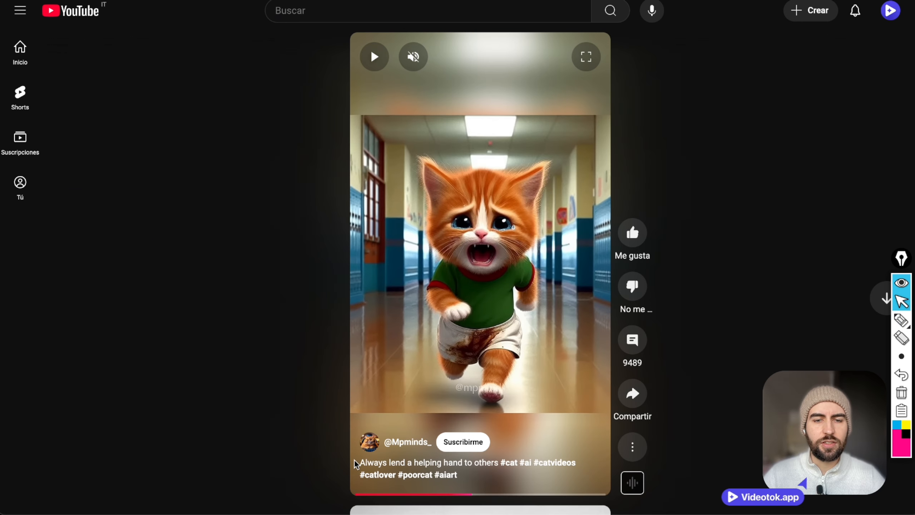
Review the kitten short scene by scene, from the classroom through the hallway to the bathroom
left_click(367, 494)
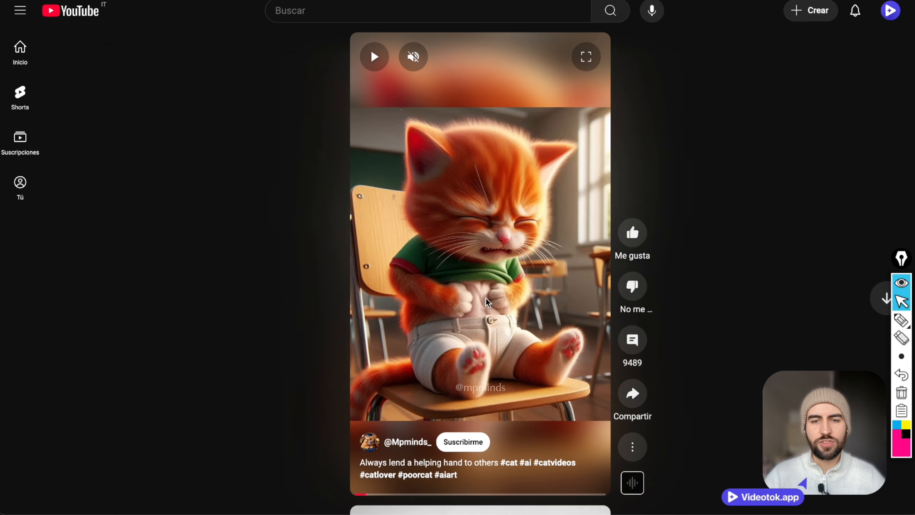
left_click(385, 494)
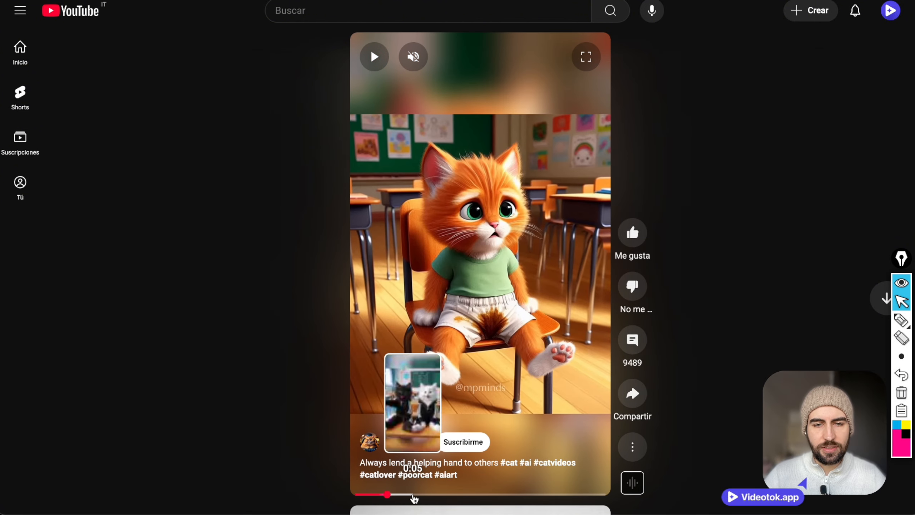
left_click(428, 495)
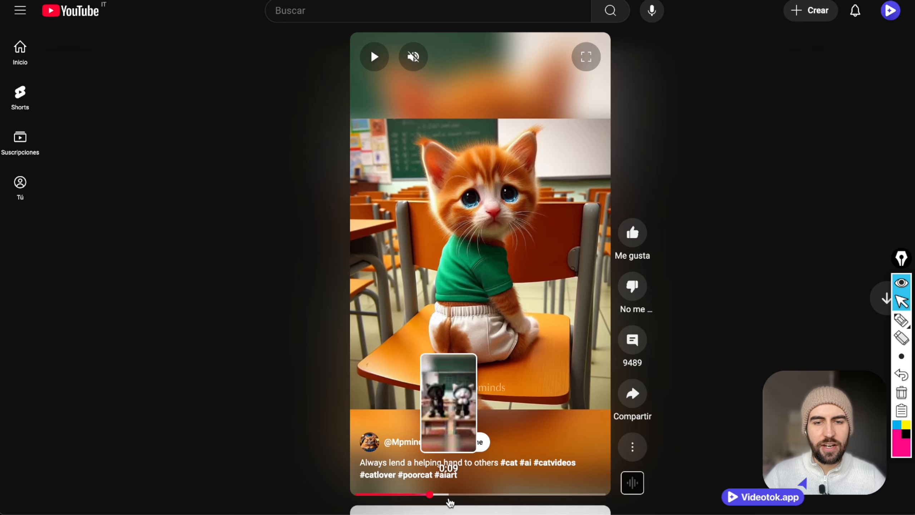
left_click(482, 501)
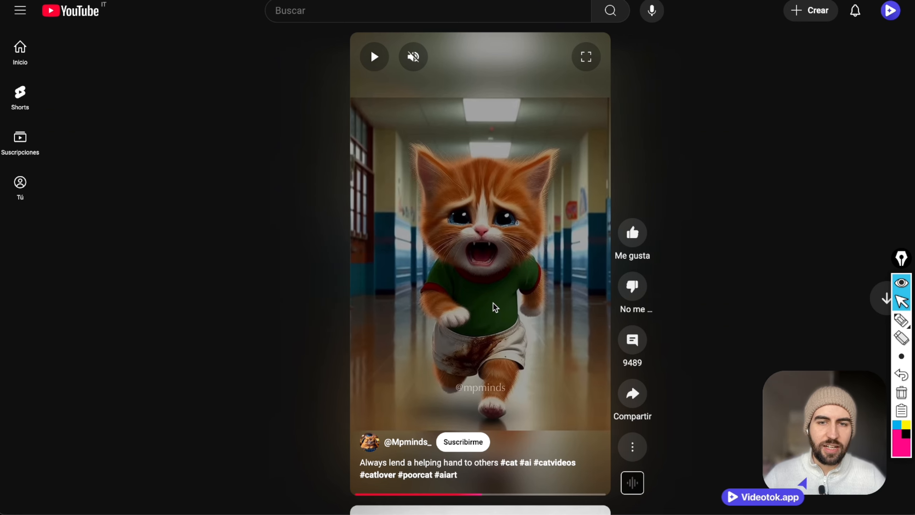
left_click_drag(500, 494, 559, 495)
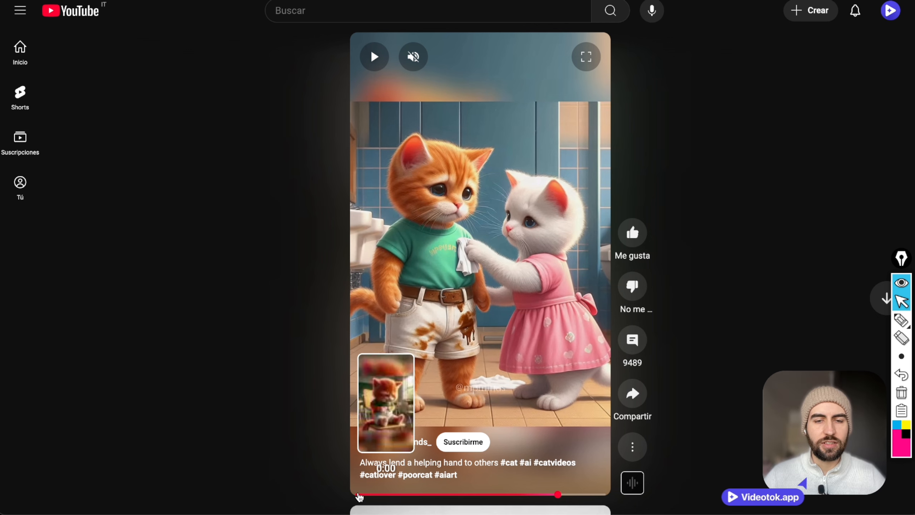
left_click_drag(388, 495, 493, 494)
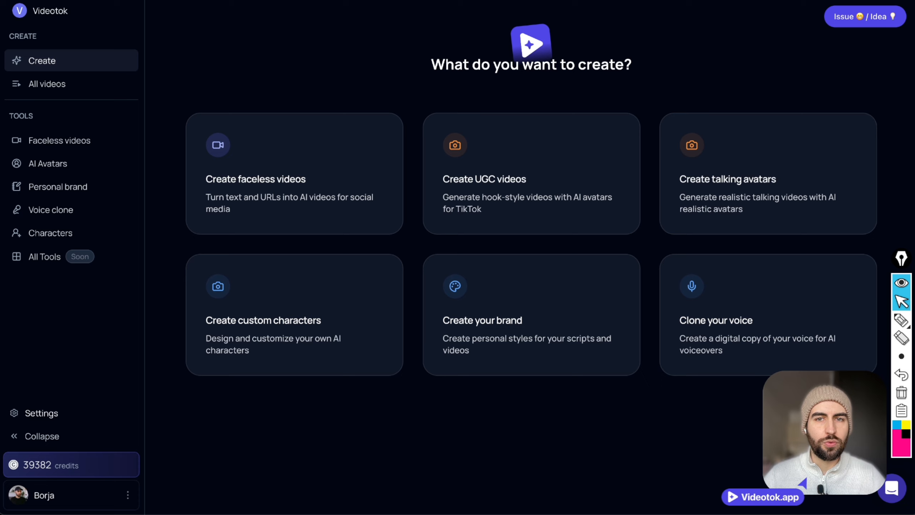
Switch to Videotok and sign out of the account
left_click(86, 495)
left_click(122, 455)
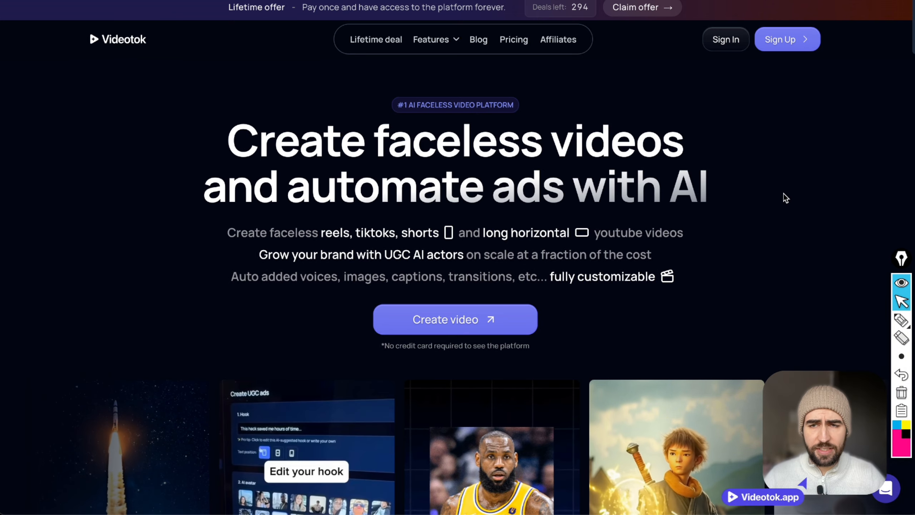
left_click_drag(784, 195, 744, 113)
left_click(743, 113)
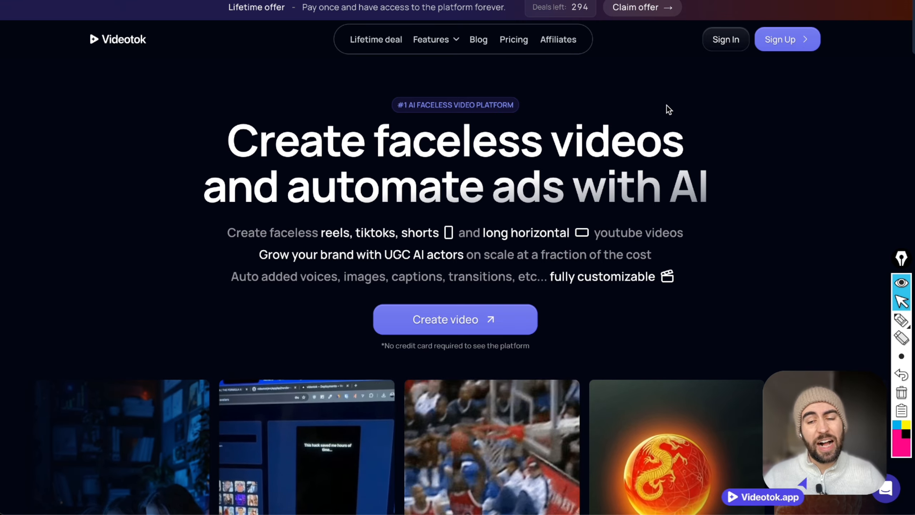
Look over the Videotok landing page, including its example videos and the YouTube automation section
scroll(648, 192, "down", 6)
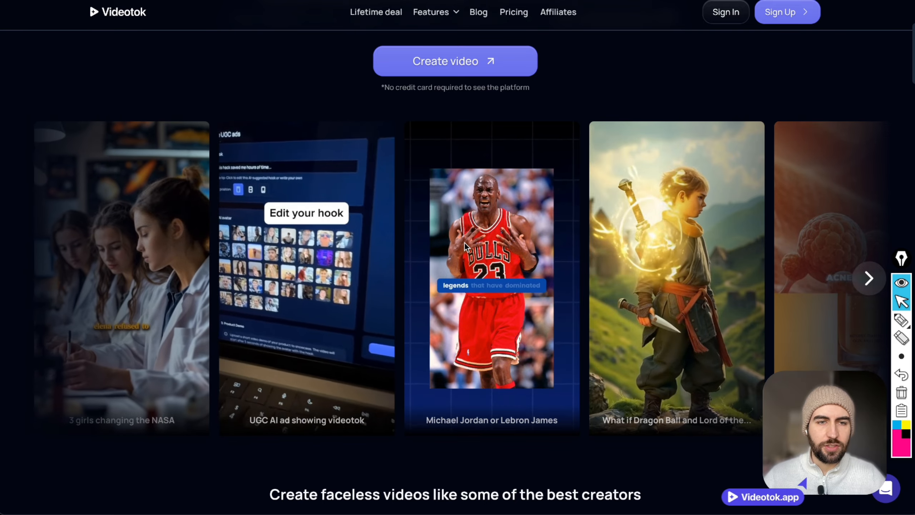
scroll(464, 213, "up", 7)
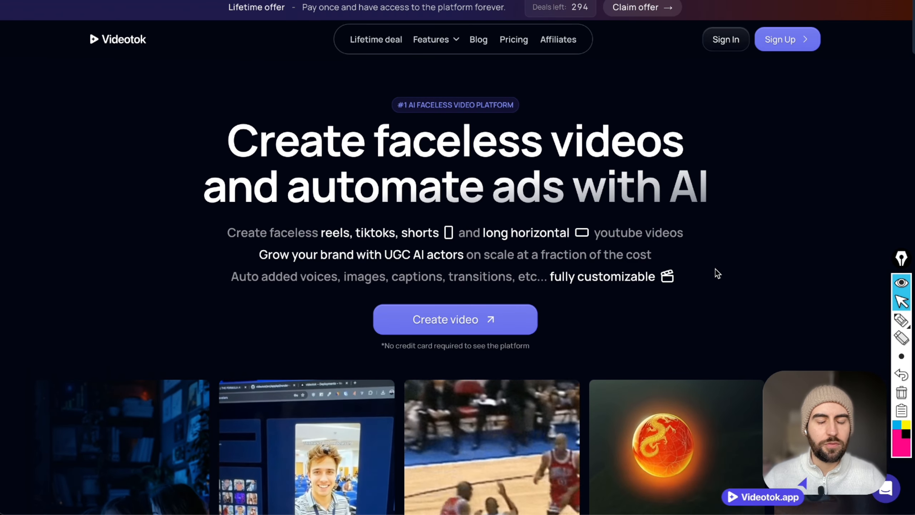
scroll(596, 204, "down", 15)
scroll(596, 205, "down", 10)
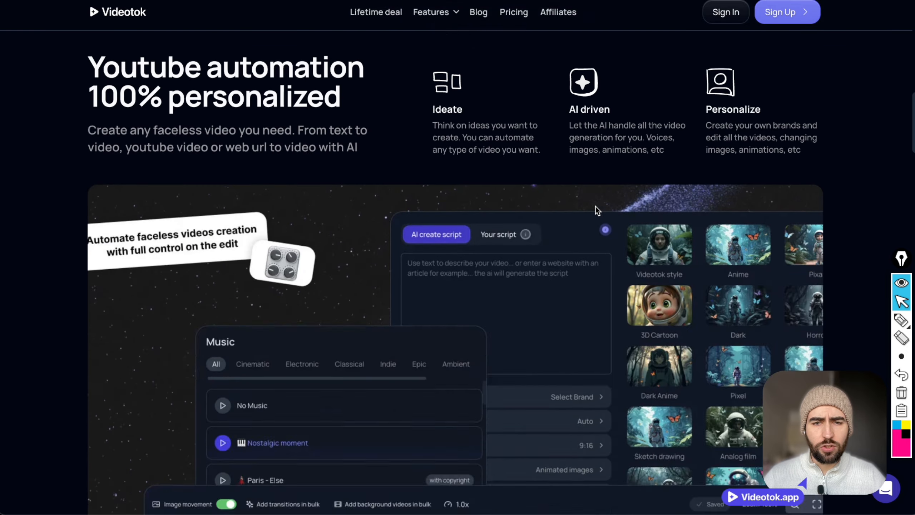
scroll(505, 175, "up", 15)
scroll(505, 175, "up", 10)
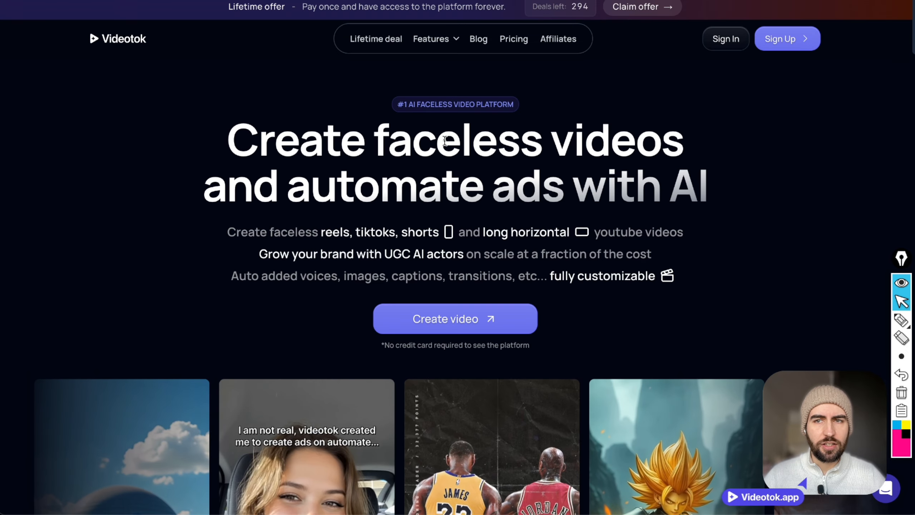
Sign in to the Videotok account and dismiss the Bitwarden offer to save the password
left_click(717, 46)
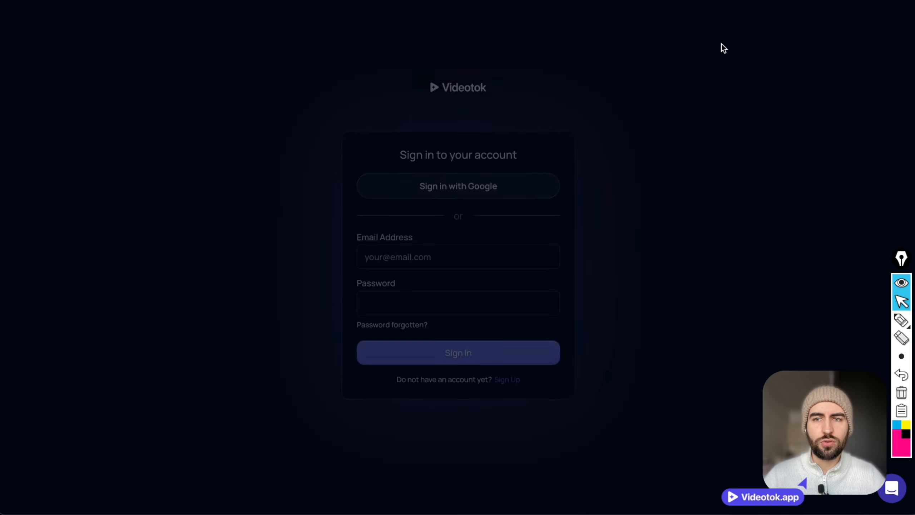
left_click(472, 366)
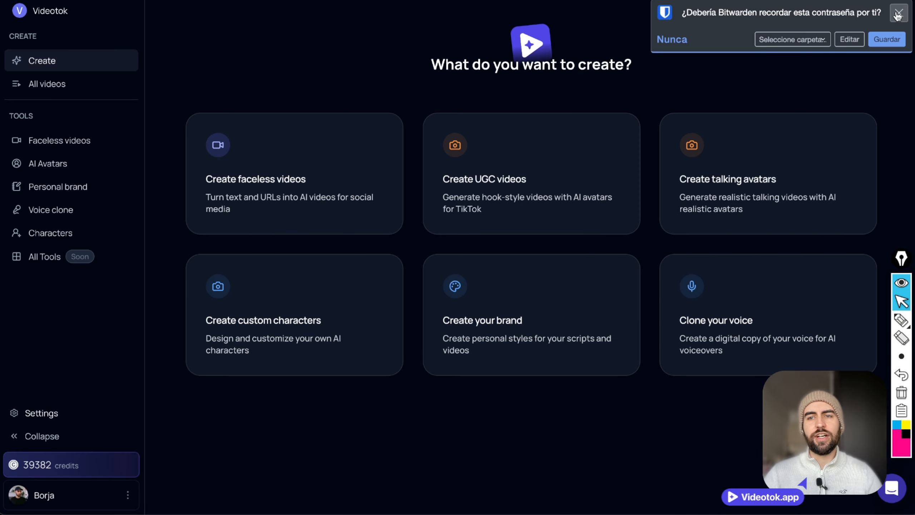
left_click(899, 12)
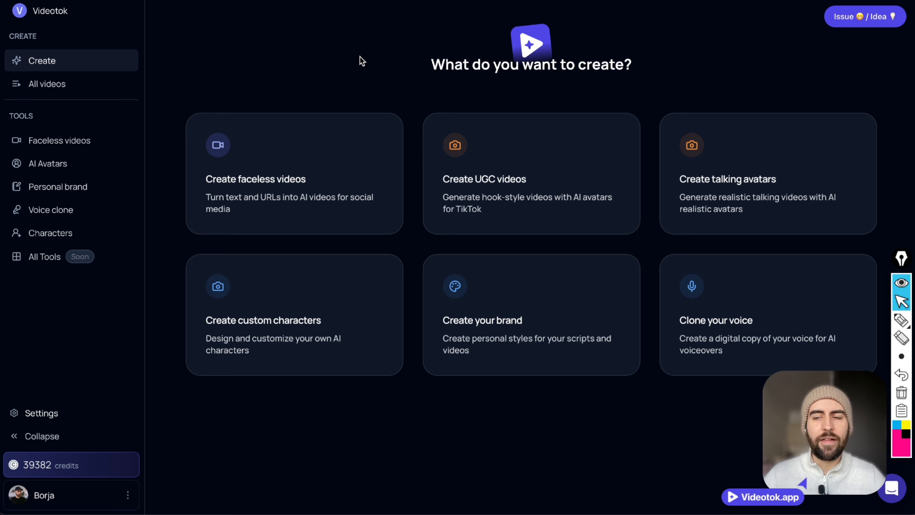
Draw a yellow arrow at Create faceless videos and underline Create UGC videos and Create talking avatars
left_click(904, 322)
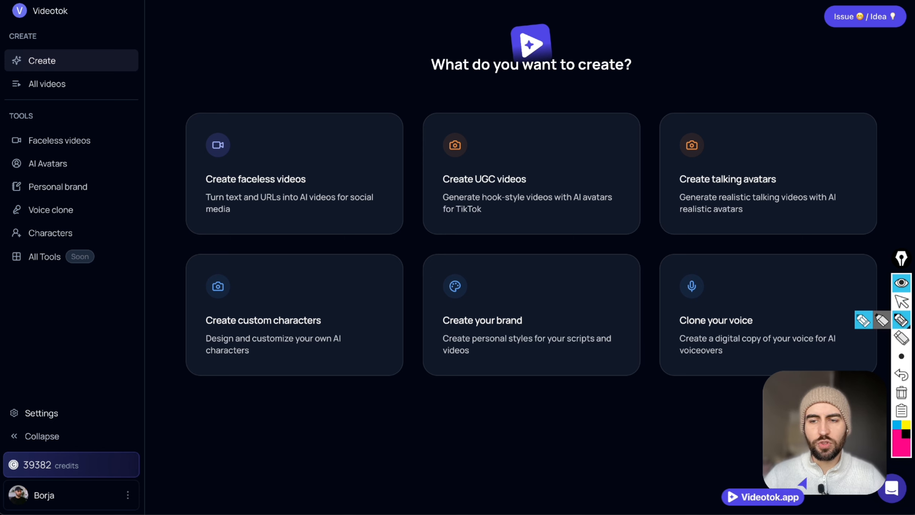
left_click(907, 426)
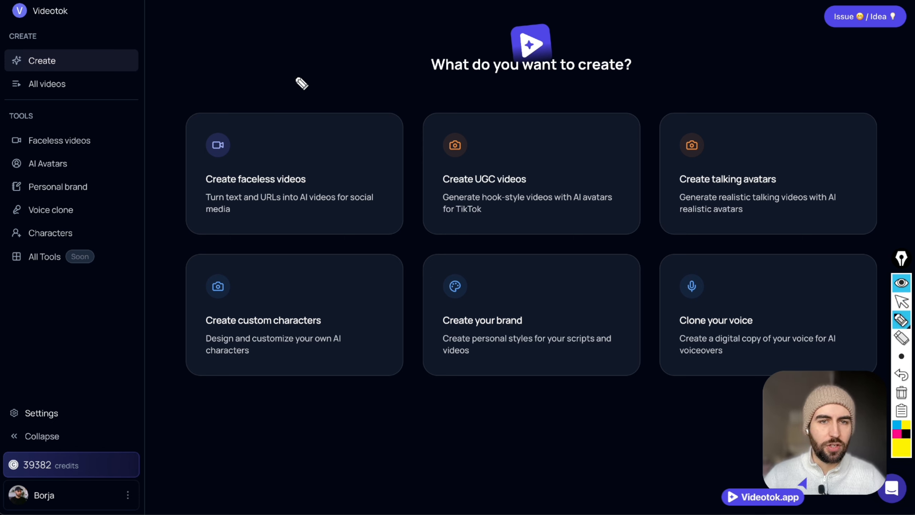
mouse_move(296, 76)
left_mouse_down()
mouse_move(262, 144)
mouse_move(259, 135)
mouse_move(271, 147)
mouse_move(249, 130)
mouse_move(276, 154)
left_mouse_up()
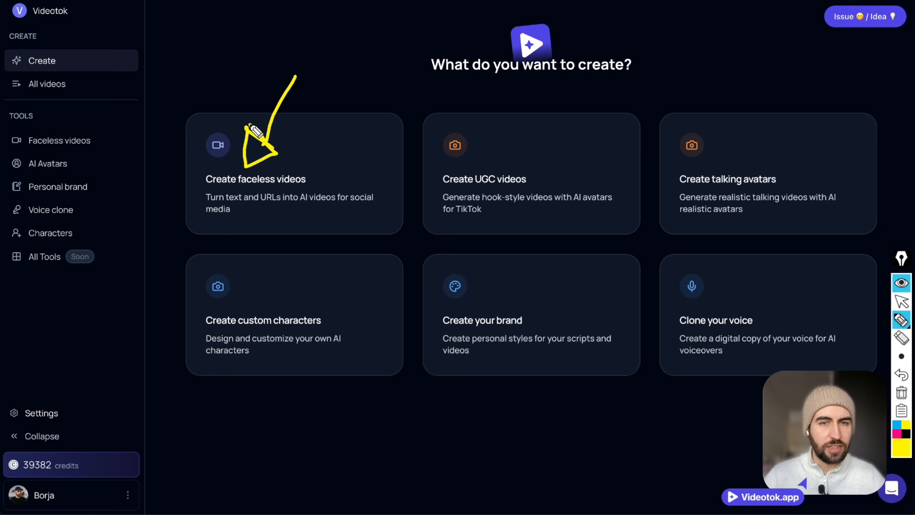
left_click_drag(252, 138, 262, 148)
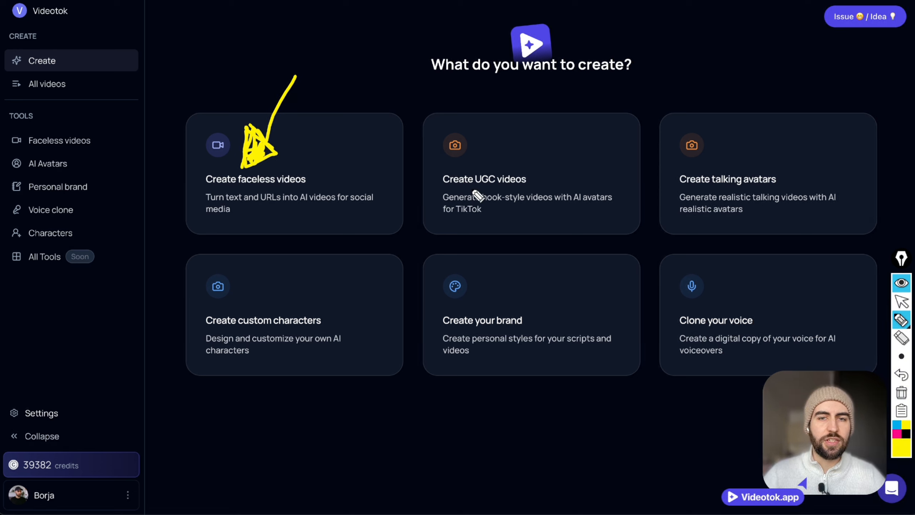
left_click_drag(461, 189, 552, 187)
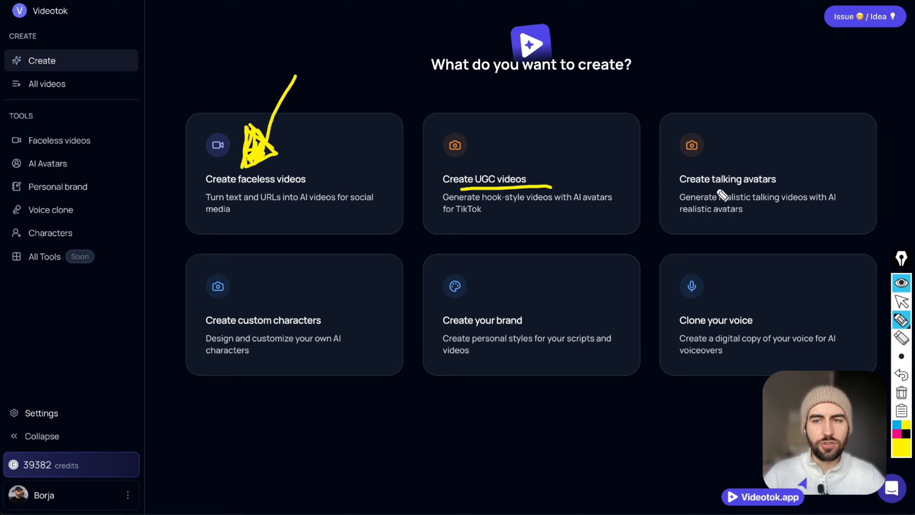
left_click_drag(713, 189, 802, 187)
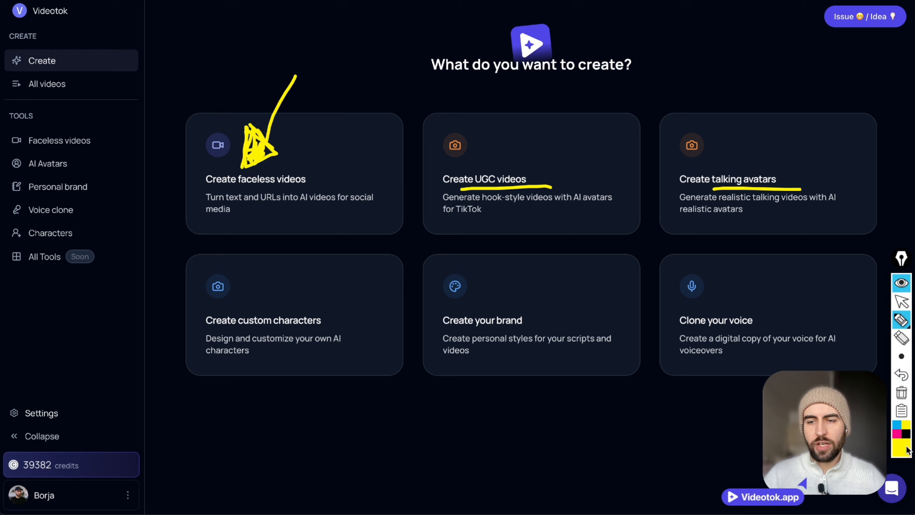
Underline Create custom characters, Create your brand and Clone your voice in pink, adding arrows to the custom characters and voice cards
left_click(898, 433)
left_click_drag(194, 331, 326, 340)
mouse_move(357, 257)
left_mouse_down()
mouse_move(318, 289)
mouse_move(313, 282)
mouse_move(330, 298)
left_mouse_up()
left_click_drag(440, 337, 528, 338)
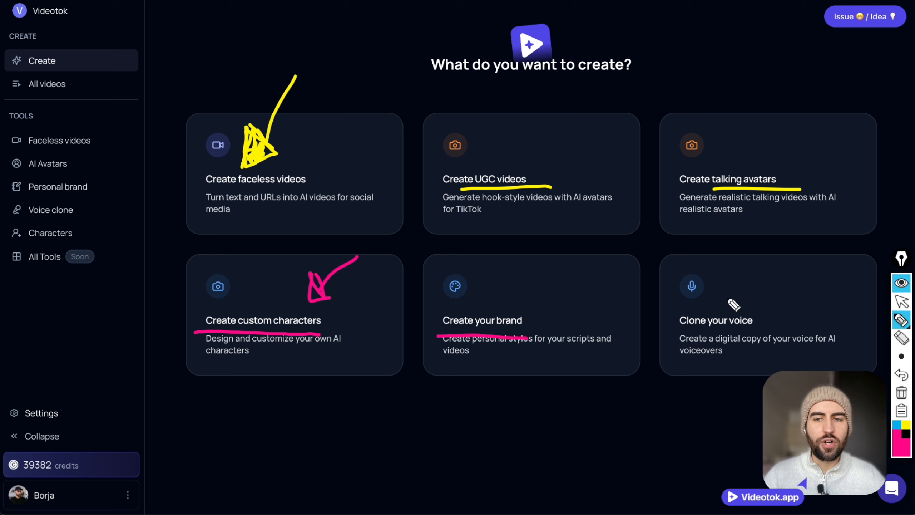
left_click_drag(680, 330, 766, 328)
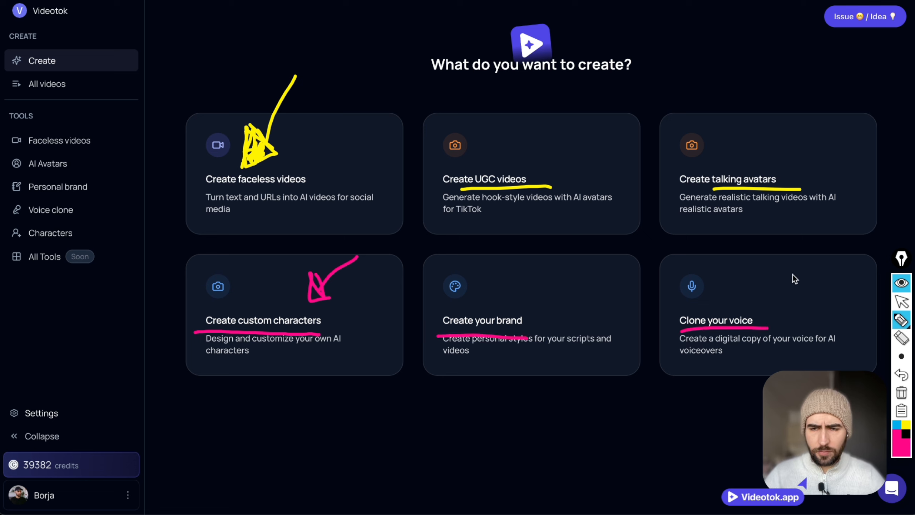
left_click_drag(747, 257, 718, 281)
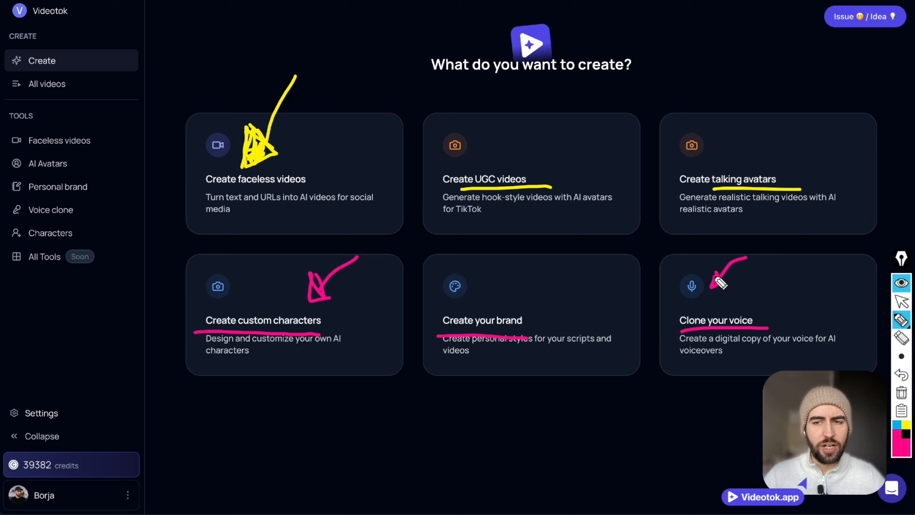
Annotate the brand and faceless video cards with pink arrows and an underlined "5-10" on the brand card, and clear all drawings
left_click_drag(537, 251, 499, 273)
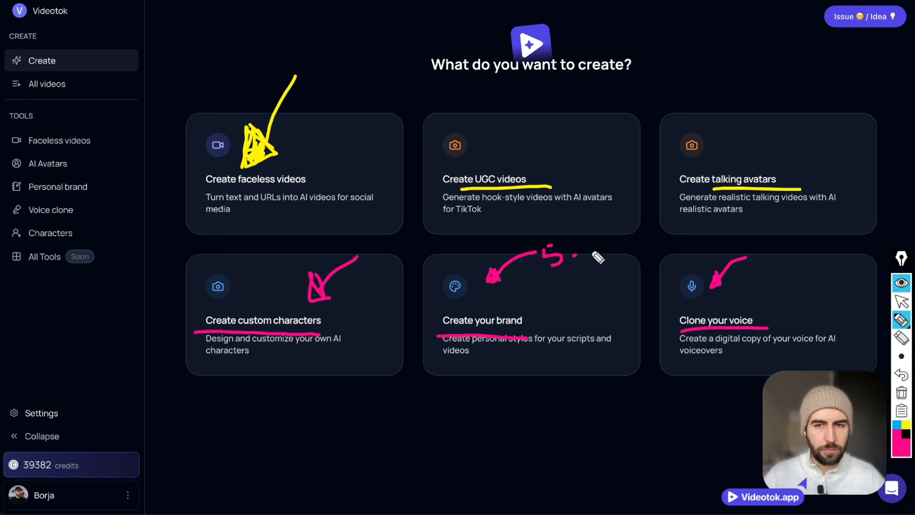
mouse_move(613, 245)
left_mouse_down()
mouse_move(611, 266)
mouse_move(612, 244)
left_mouse_up()
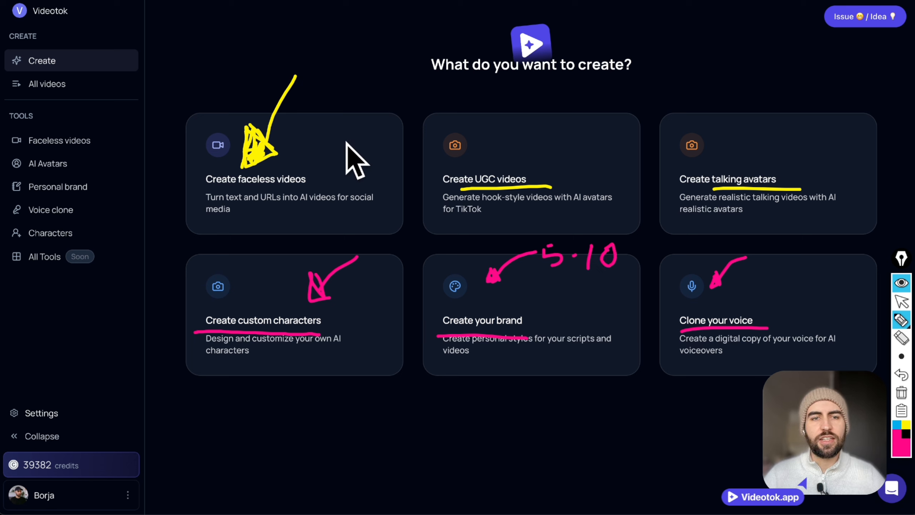
mouse_move(341, 175)
left_mouse_down()
mouse_move(326, 173)
mouse_move(349, 169)
mouse_move(342, 159)
left_mouse_up()
left_click_drag(547, 278, 620, 276)
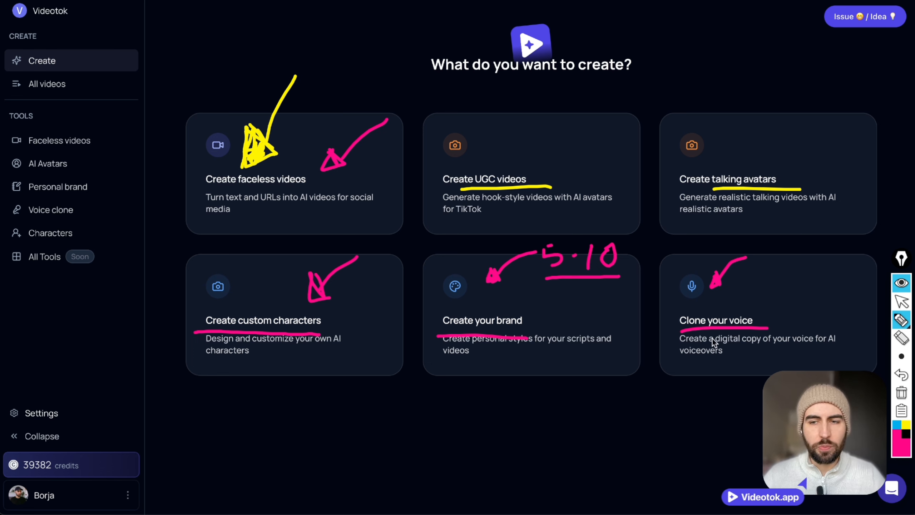
left_click(901, 392)
left_click(902, 301)
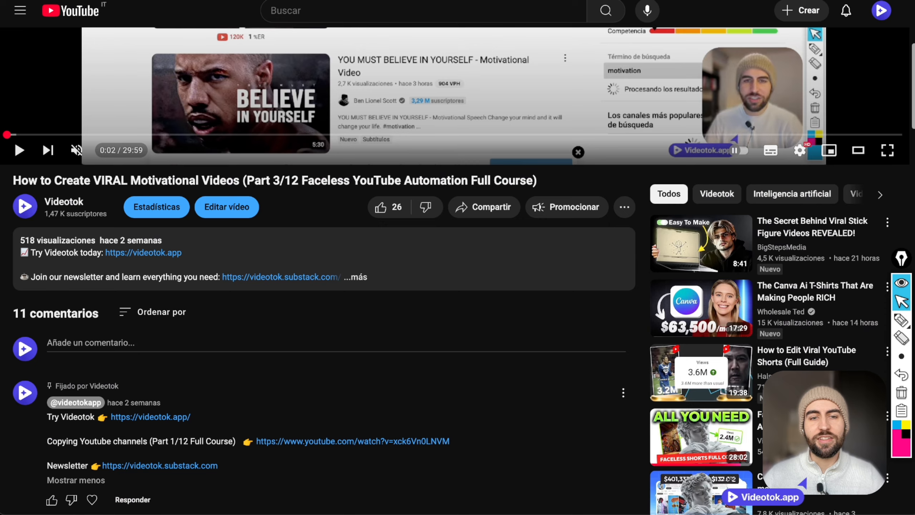
Look through the comments of the motivational videos tutorial on YouTube and open the new comment field
scroll(460, 238, "down", 8)
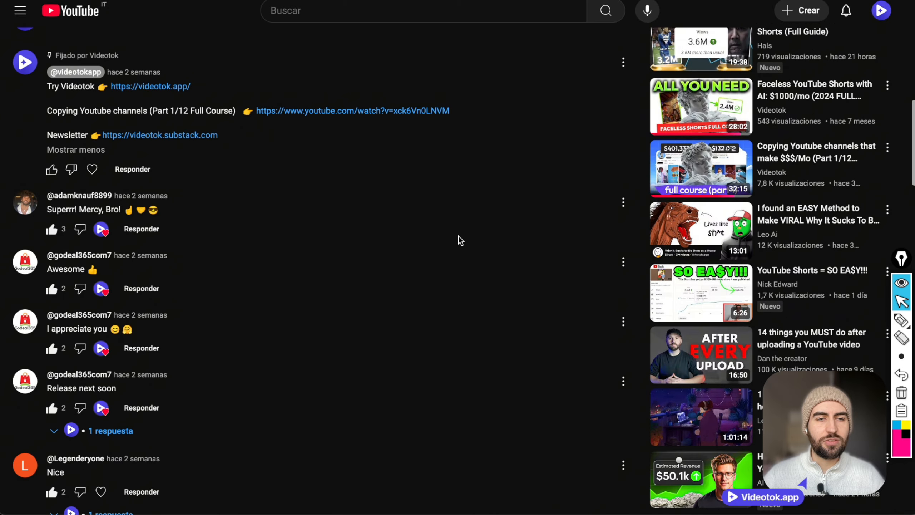
scroll(459, 239, "up", 4)
left_click(135, 172)
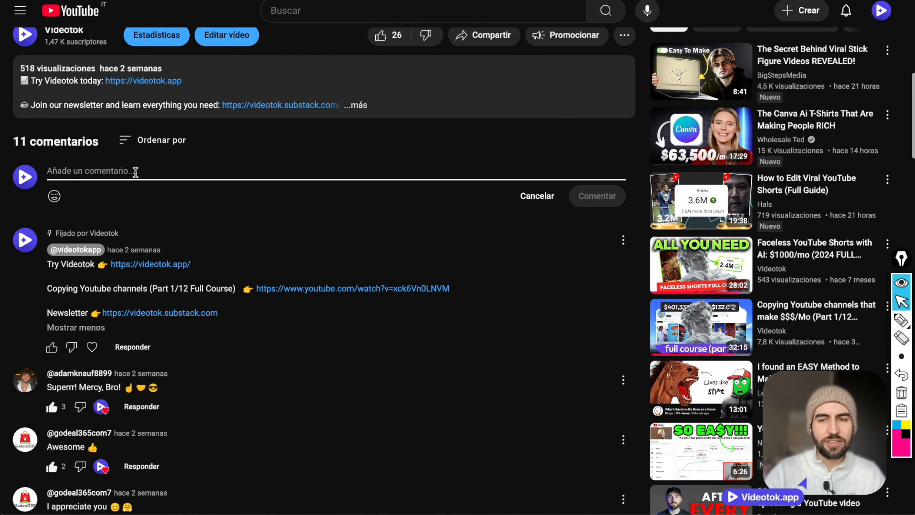
Mark the new comment field and the Comentar button in pink, and outline the pinned Videotok comment
left_click(900, 320)
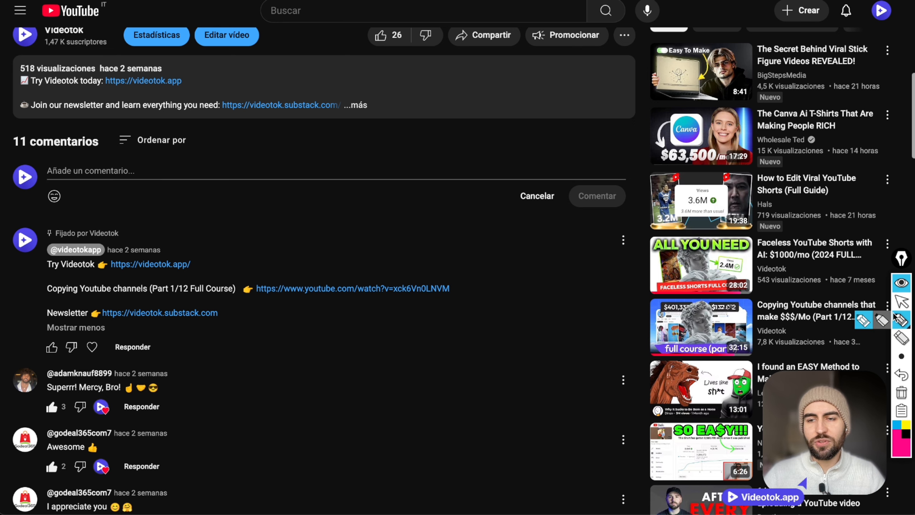
left_click_drag(54, 170, 285, 169)
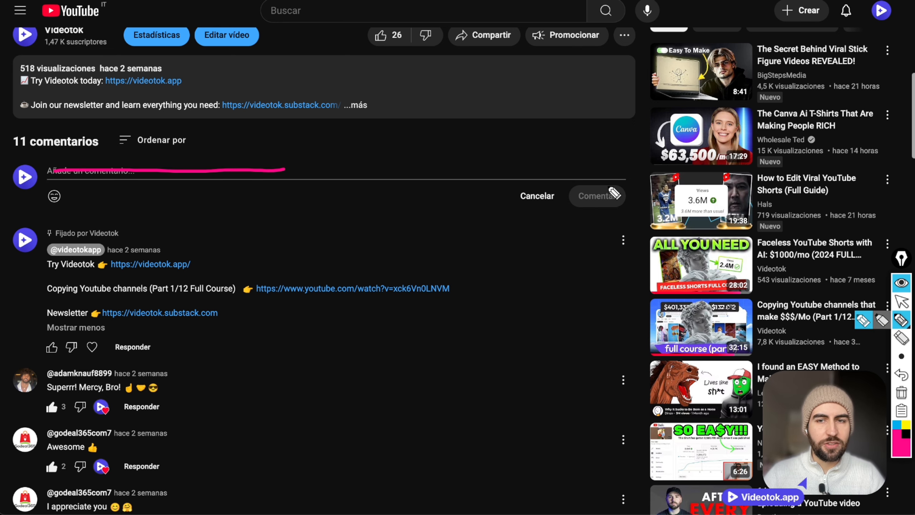
mouse_move(557, 174)
left_mouse_down()
mouse_move(564, 217)
mouse_move(619, 208)
mouse_move(617, 178)
mouse_move(561, 175)
left_mouse_up()
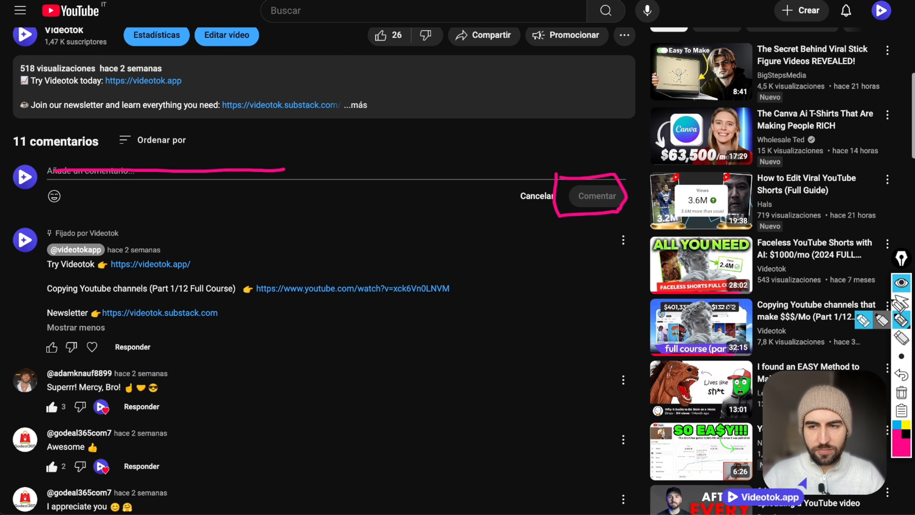
left_click(901, 302)
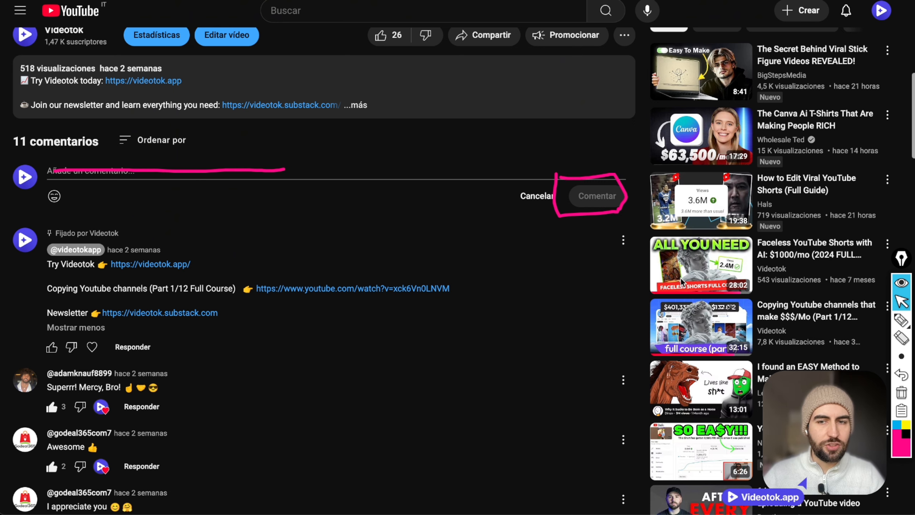
left_click(900, 319)
mouse_move(15, 208)
left_mouse_down()
mouse_move(6, 317)
mouse_move(197, 355)
mouse_move(641, 285)
mouse_move(111, 218)
mouse_move(5, 218)
left_mouse_up()
left_click(900, 303)
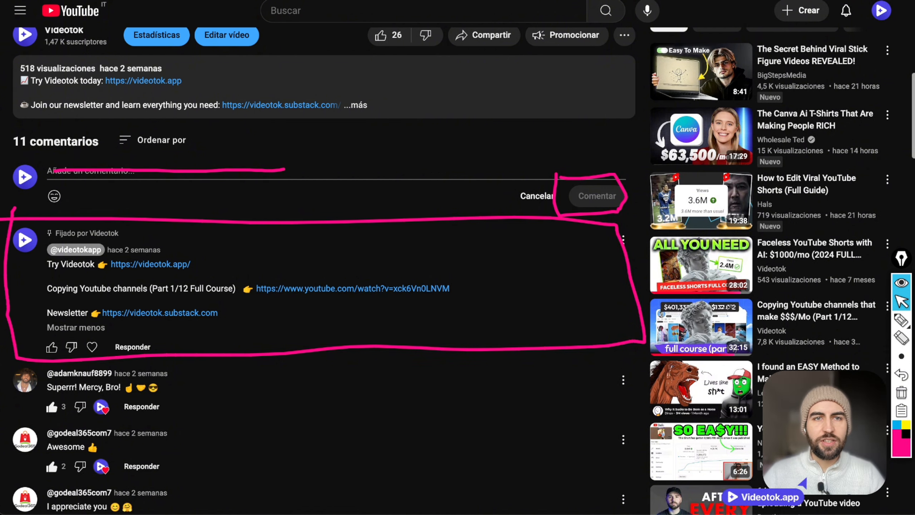
Switch to Videotok, clear the drawings and draw a pink line from the heading down to the support chat
key("ctrl+Tab")
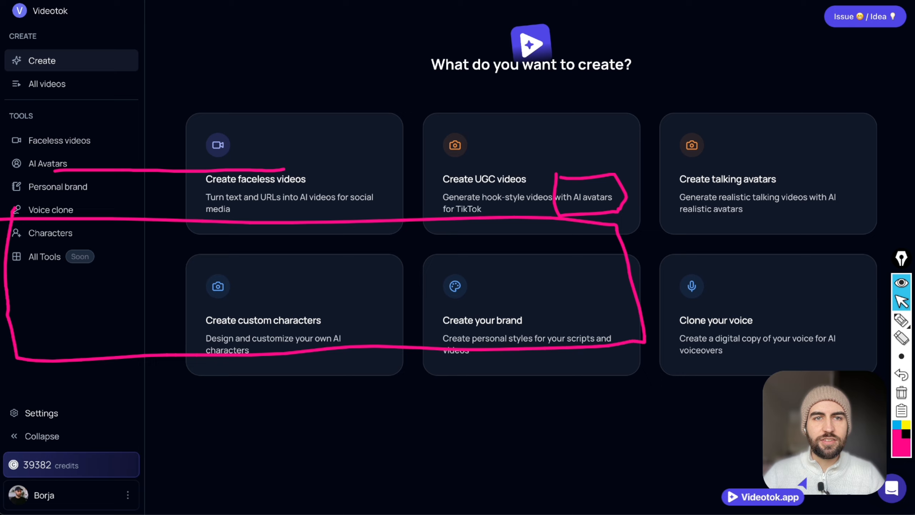
left_click(901, 391)
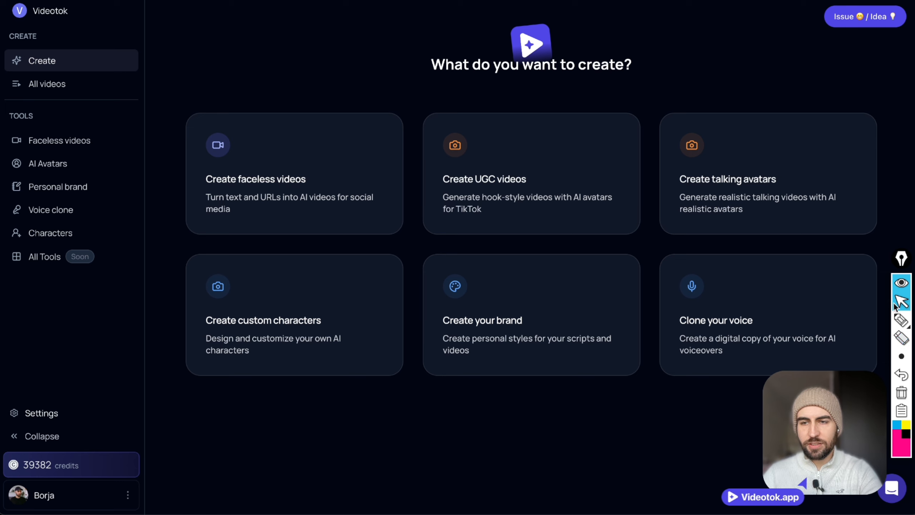
left_click(900, 319)
mouse_move(533, 67)
left_mouse_down()
mouse_move(653, 173)
mouse_move(796, 369)
left_mouse_up()
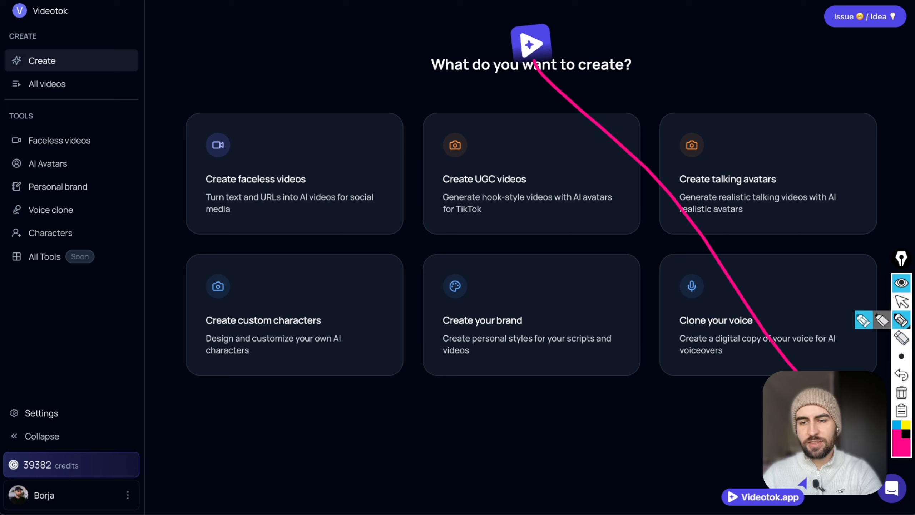
left_click(901, 301)
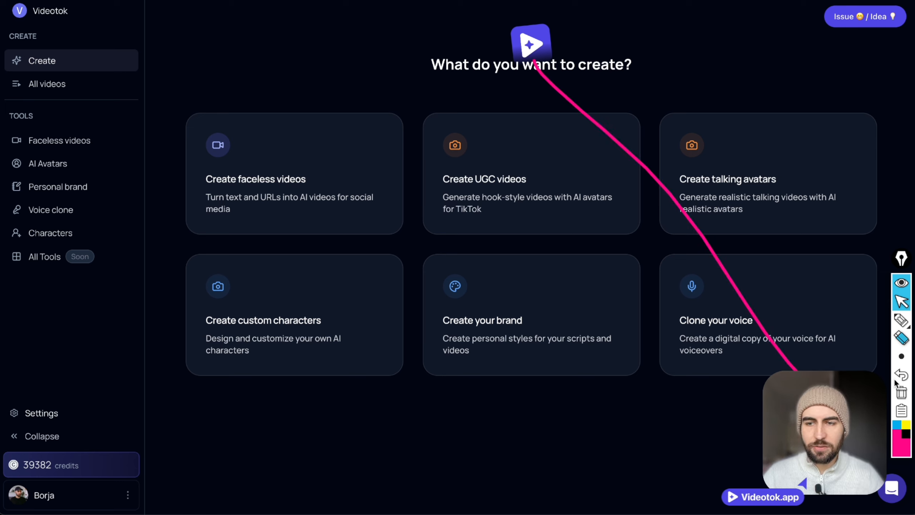
Start a support chat message beginning "Here is my youtube" without sending it, and clear the pink line
left_click(892, 489)
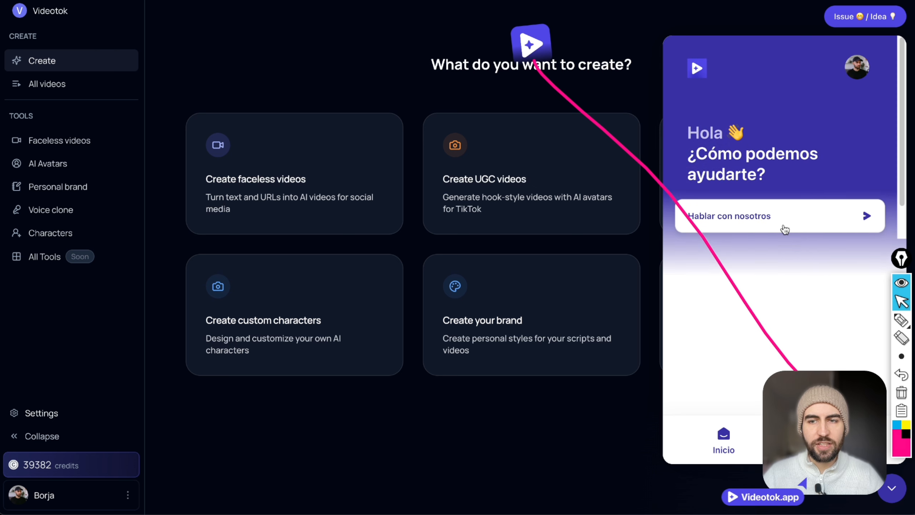
left_click(784, 229)
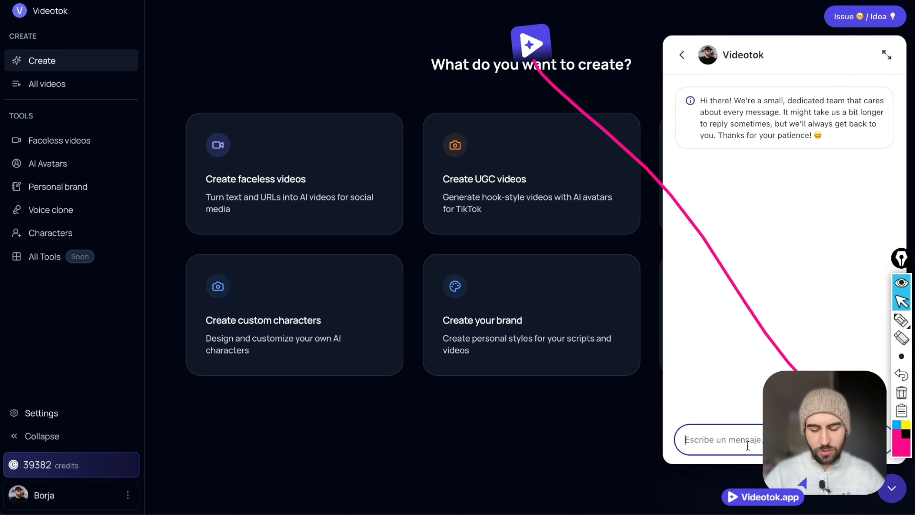
type("D")
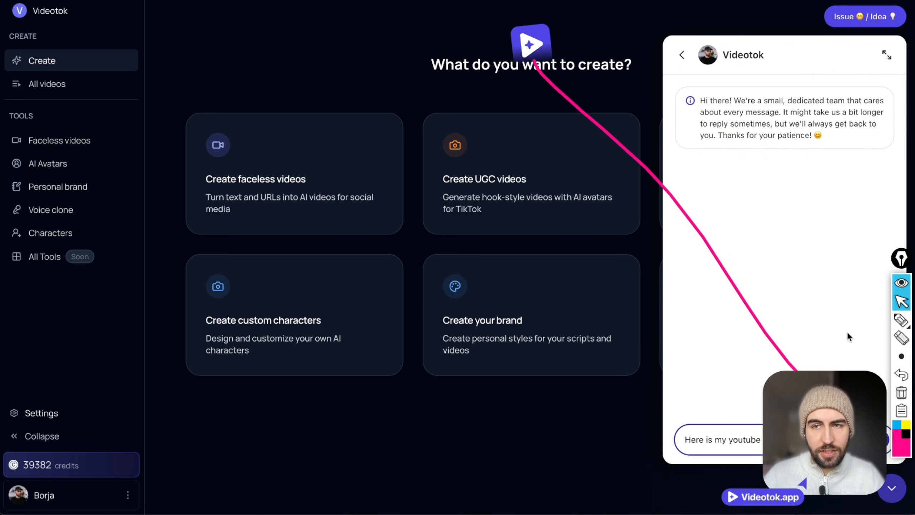
left_click(899, 393)
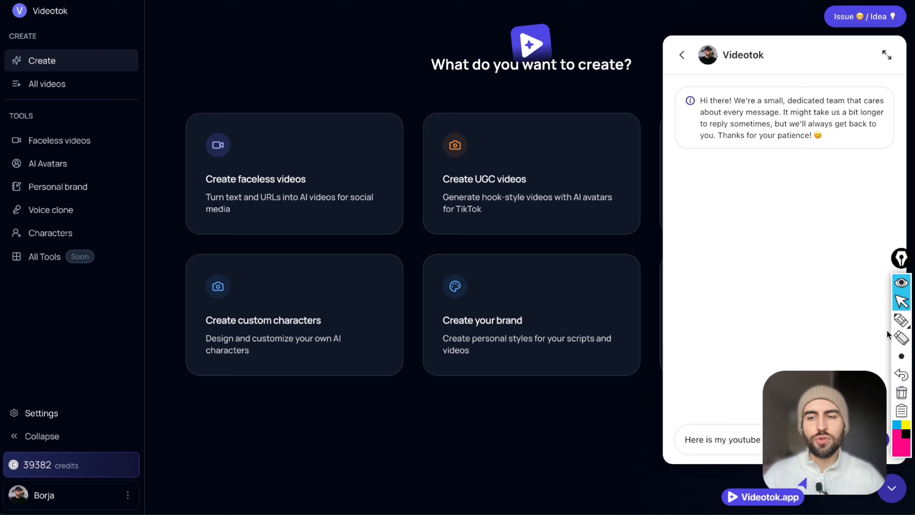
Handwrite the word "Special" in pink across the upper part of the creation cards
left_click(901, 320)
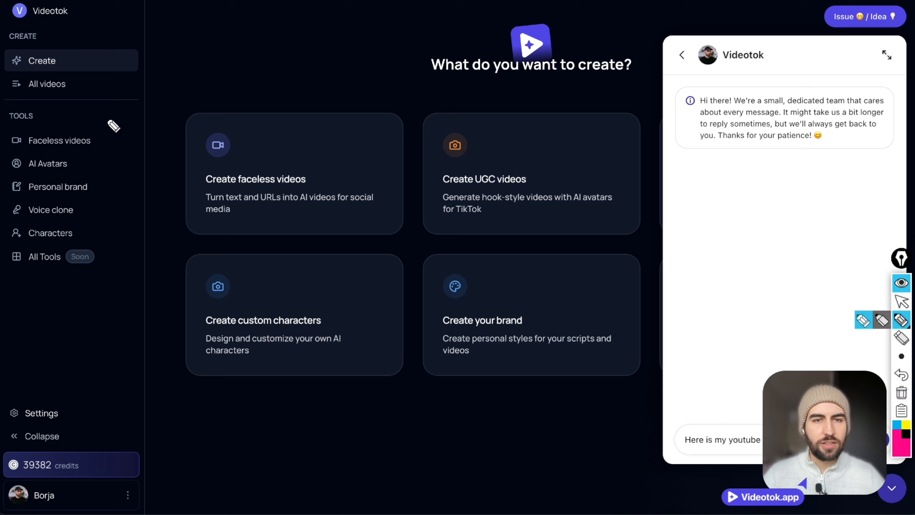
mouse_move(229, 72)
left_mouse_down()
mouse_move(207, 98)
mouse_move(207, 141)
left_mouse_up()
left_click_drag(244, 105, 233, 194)
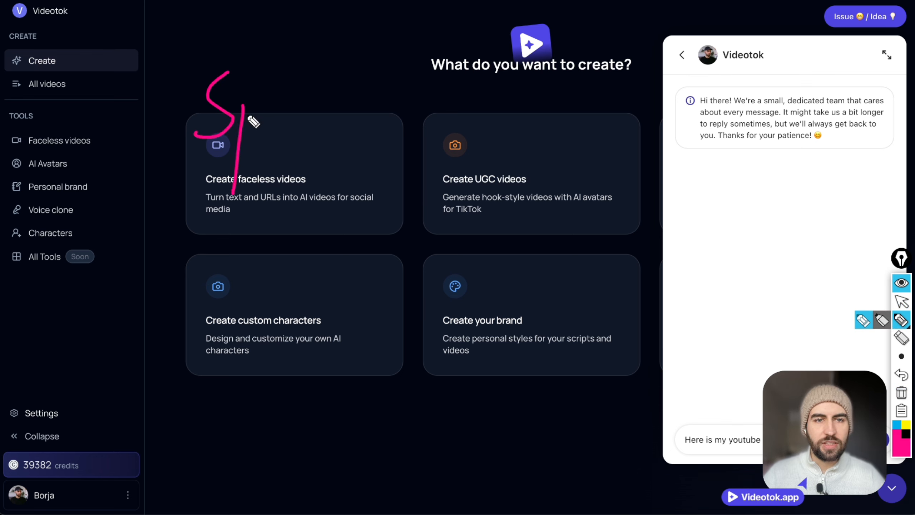
mouse_move(246, 107)
left_mouse_down()
mouse_move(268, 131)
mouse_move(281, 113)
mouse_move(299, 131)
mouse_move(268, 136)
left_mouse_up()
left_click(281, 113)
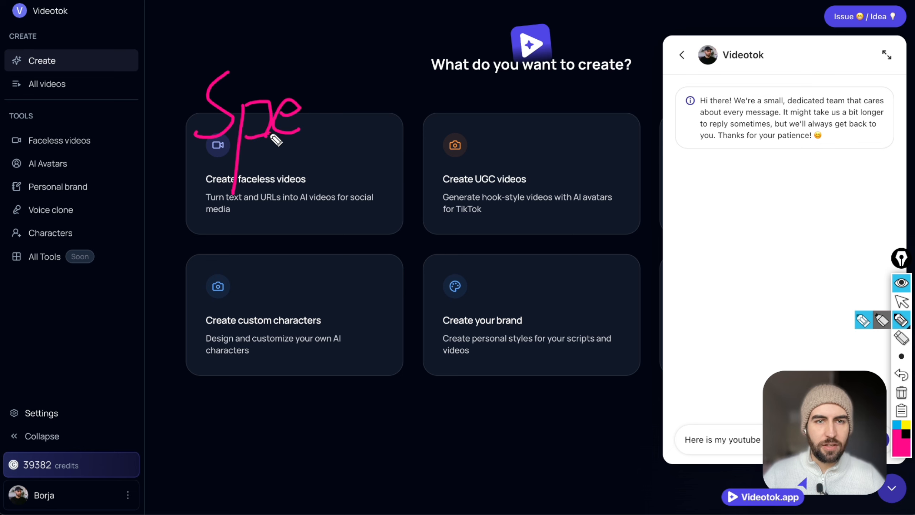
mouse_move(329, 101)
left_mouse_down()
mouse_move(339, 127)
mouse_move(374, 128)
left_mouse_up()
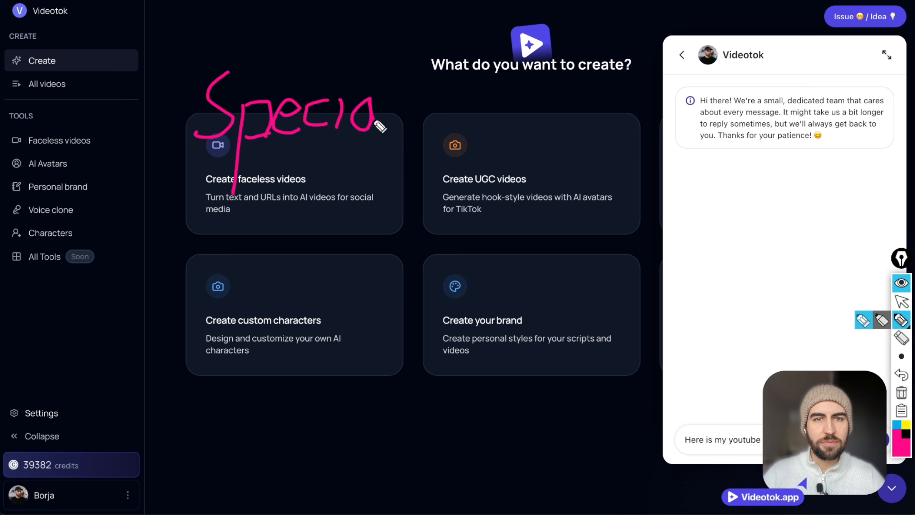
left_click_drag(398, 57, 409, 128)
Handwrite "discount" in pink below the word "Special" and draw a frame around both words
mouse_move(308, 170)
left_mouse_down()
mouse_move(300, 191)
mouse_move(331, 163)
left_mouse_up()
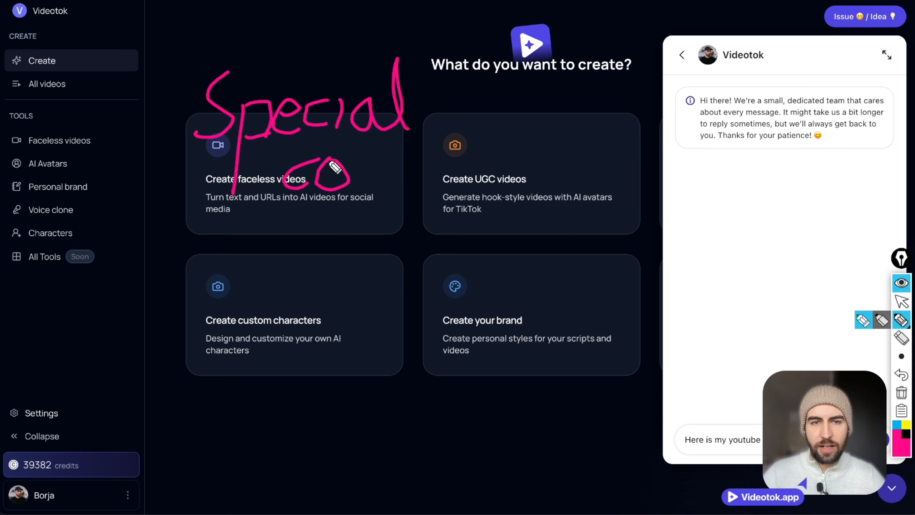
left_click_drag(325, 126, 302, 207)
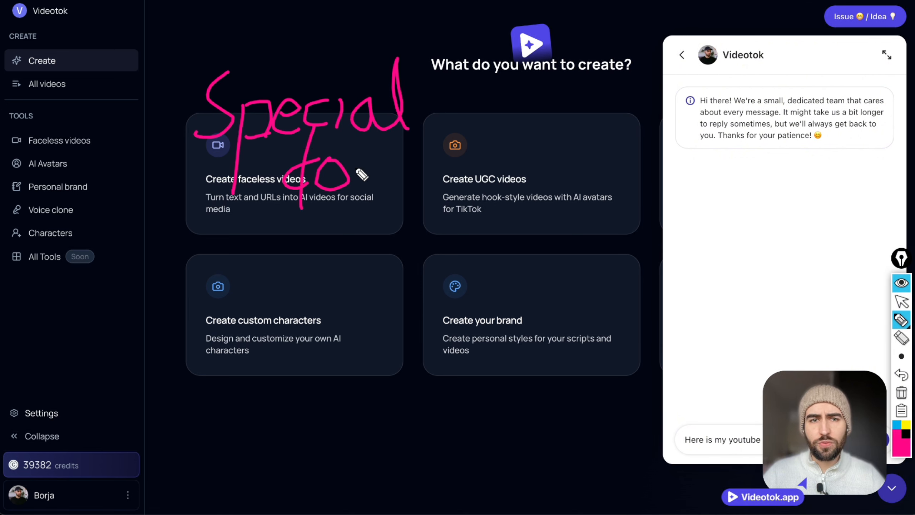
left_click_drag(332, 164, 332, 189)
left_click(331, 122)
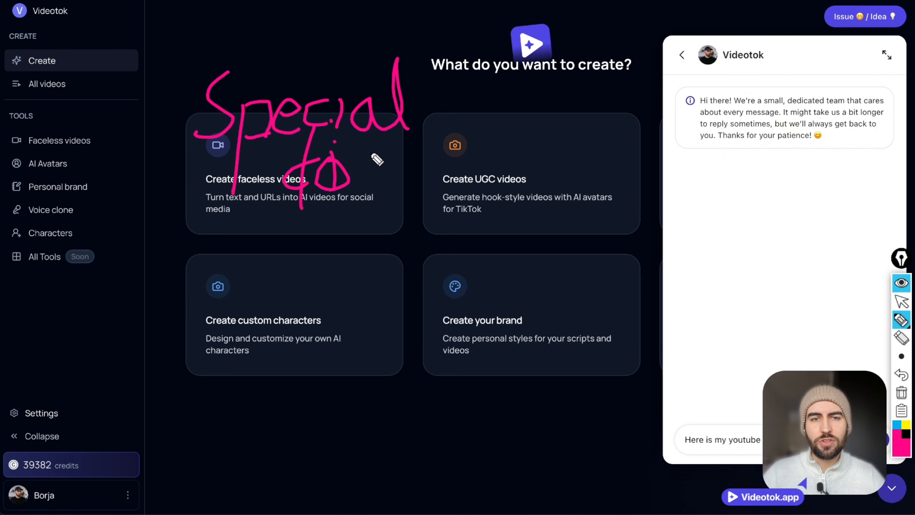
left_click_drag(377, 159, 347, 197)
mouse_move(396, 172)
left_mouse_down()
mouse_move(384, 195)
mouse_move(420, 169)
mouse_move(429, 190)
mouse_move(468, 168)
mouse_move(477, 197)
mouse_move(499, 202)
left_mouse_up()
mouse_move(504, 129)
left_mouse_down()
mouse_move(511, 187)
mouse_move(546, 162)
left_mouse_up()
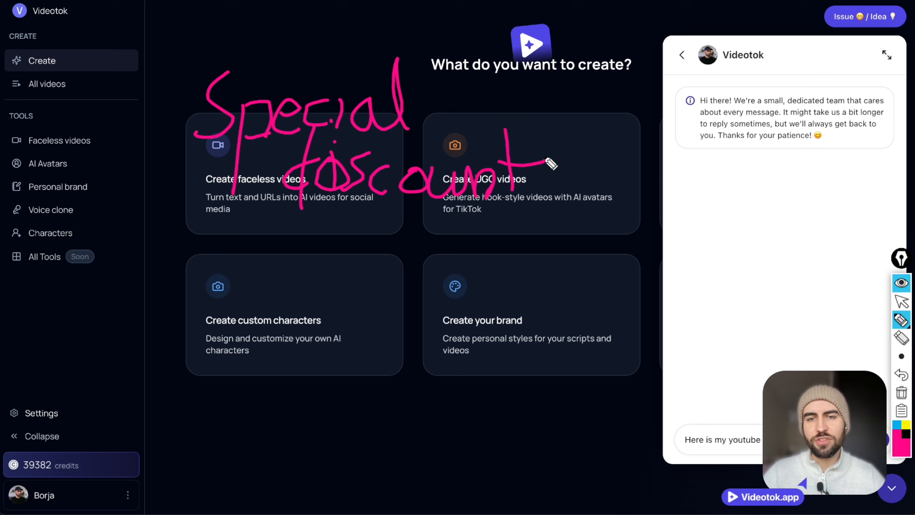
mouse_move(163, 34)
left_mouse_down()
mouse_move(176, 100)
mouse_move(213, 39)
mouse_move(620, 72)
mouse_move(216, 221)
mouse_move(131, 222)
left_mouse_up()
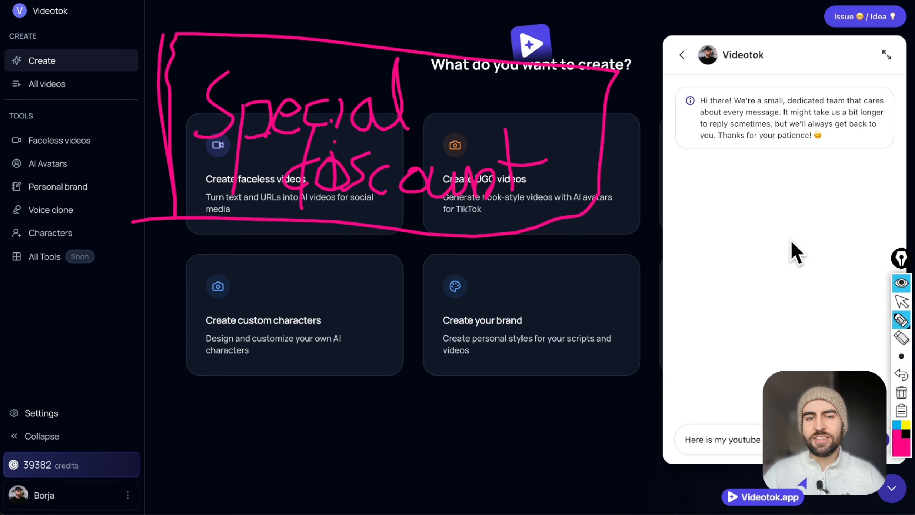
Clear the pink drawings and close the support chat
left_click(901, 392)
left_click(902, 301)
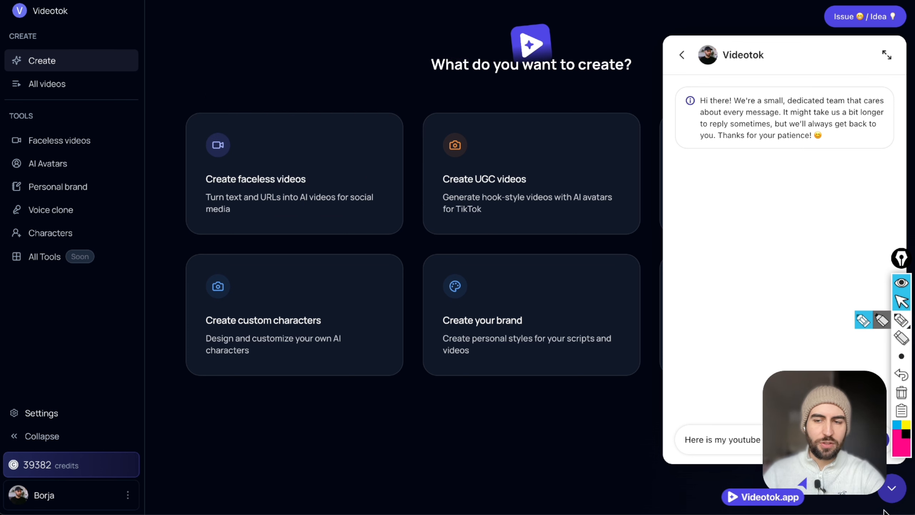
left_click(892, 490)
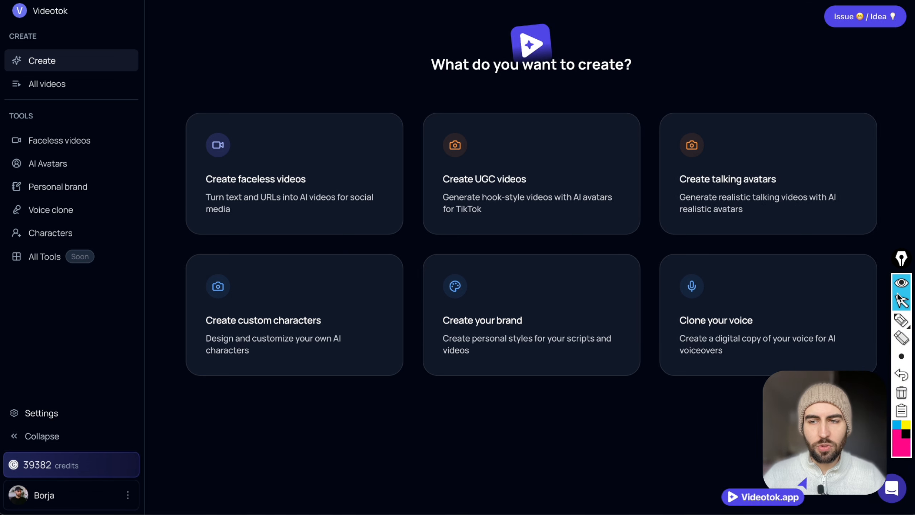
Hide the drawing tools and open the custom character creation page
left_click(902, 301)
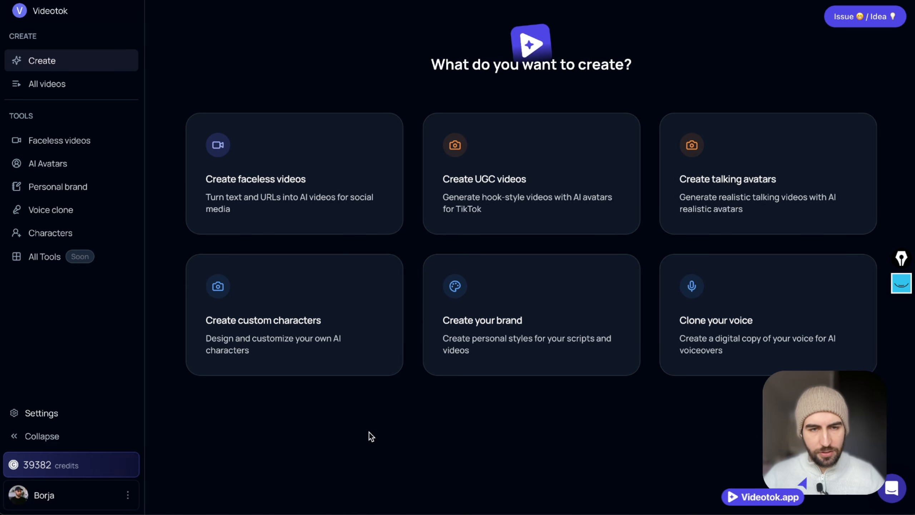
left_click(303, 330)
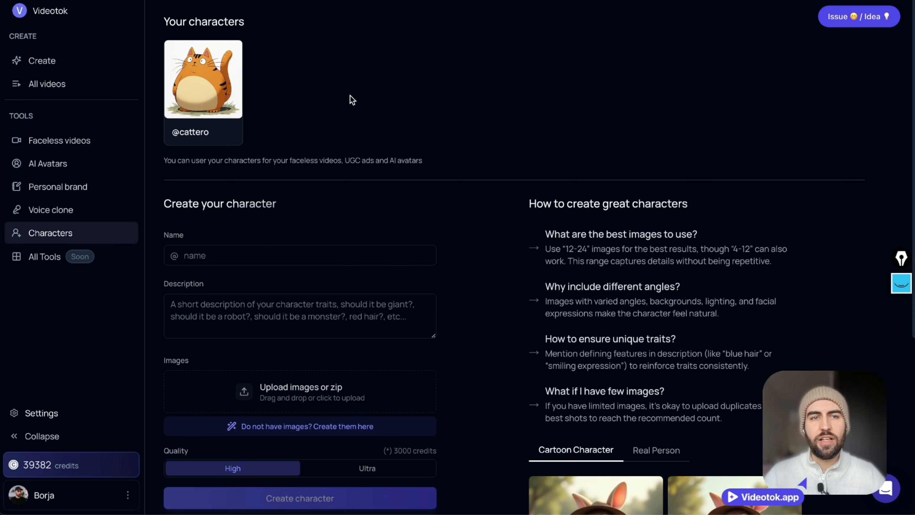
scroll(386, 176, "down", 5)
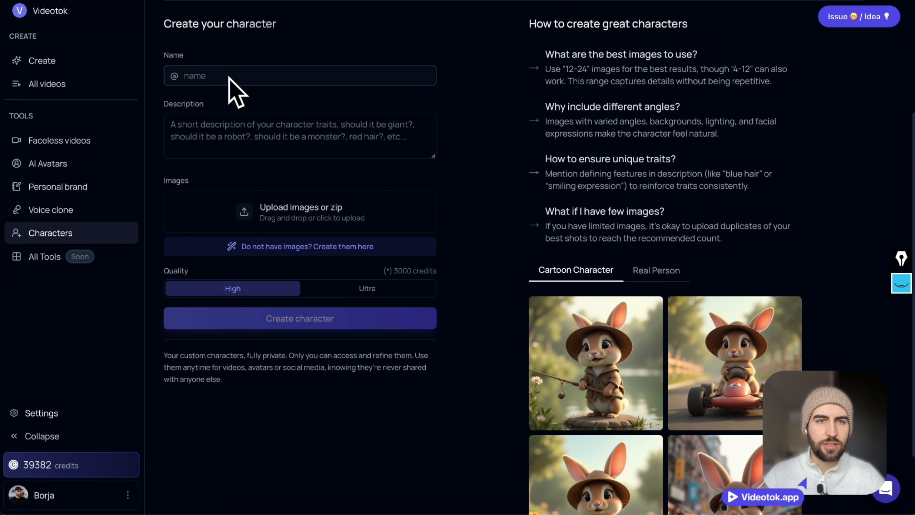
scroll(547, 207, "up", 5)
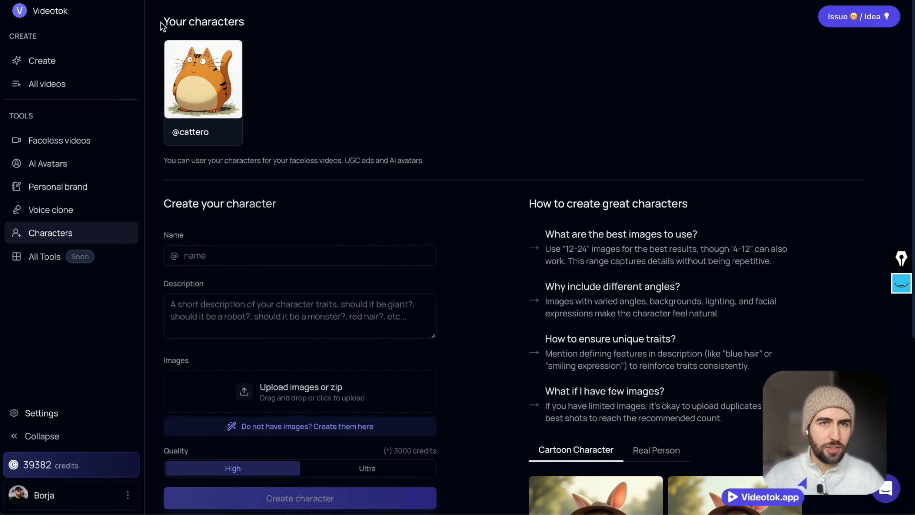
Examine the Your characters section and the fields of the character creation form, from the name to the quality options
left_click_drag(161, 24, 293, 17)
left_click(293, 17)
left_click_drag(166, 14, 285, 24)
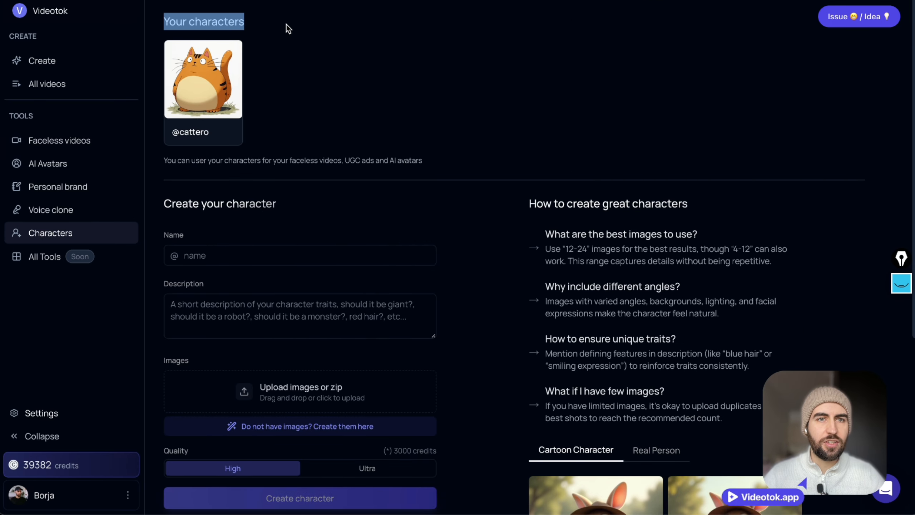
left_click(268, 22)
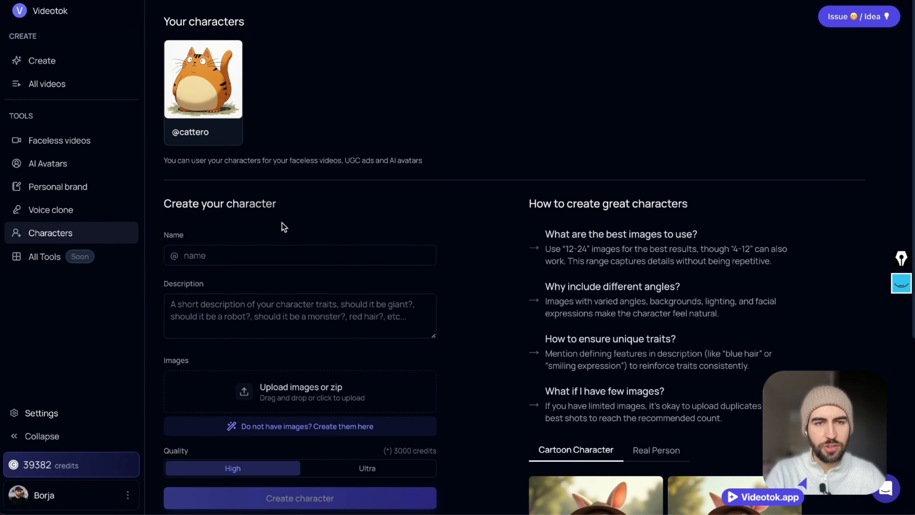
scroll(281, 223, "down", 3)
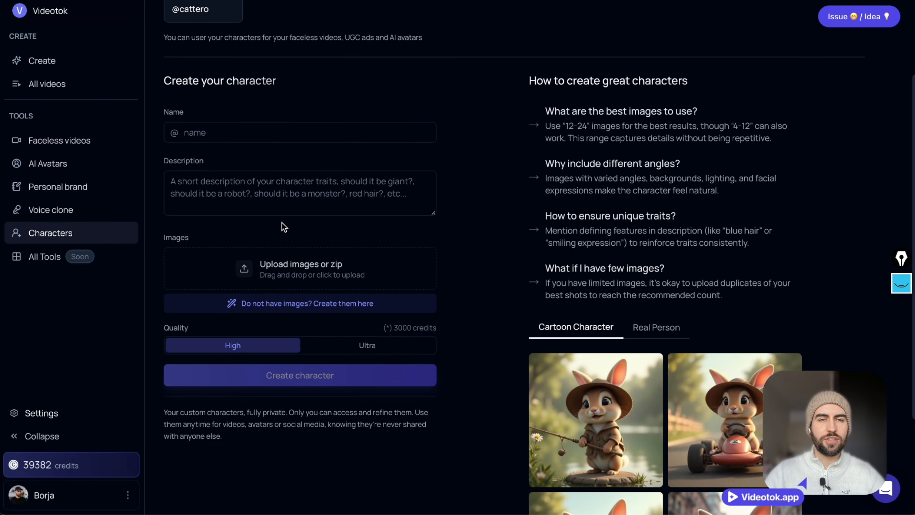
scroll(228, 183, "down", 1)
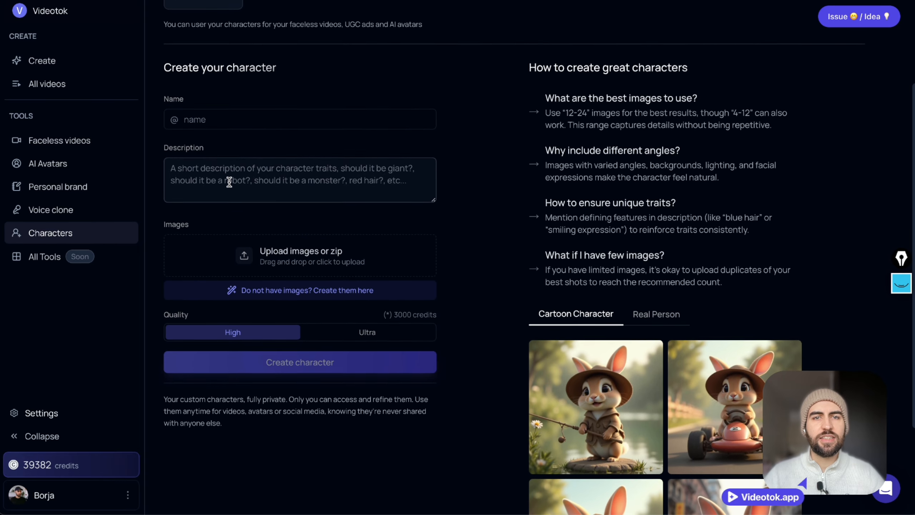
scroll(454, 153, "up", 3)
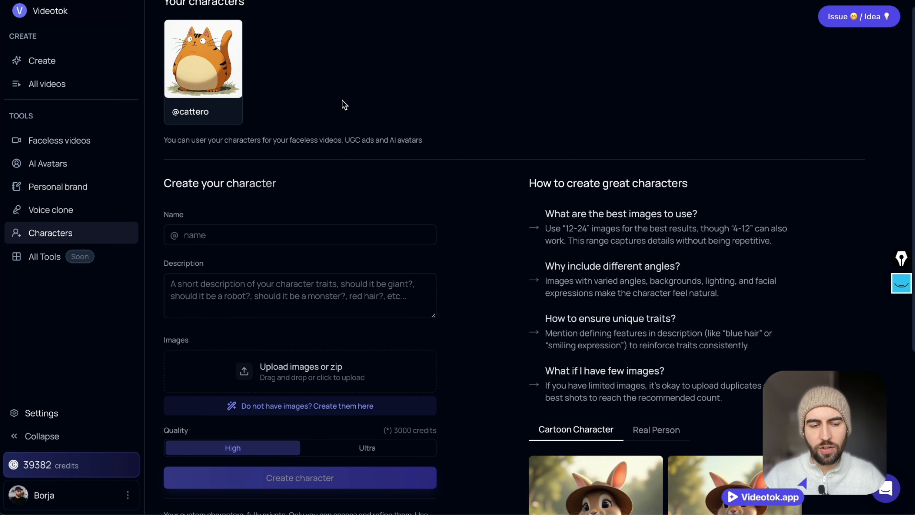
scroll(342, 99, "down", 2)
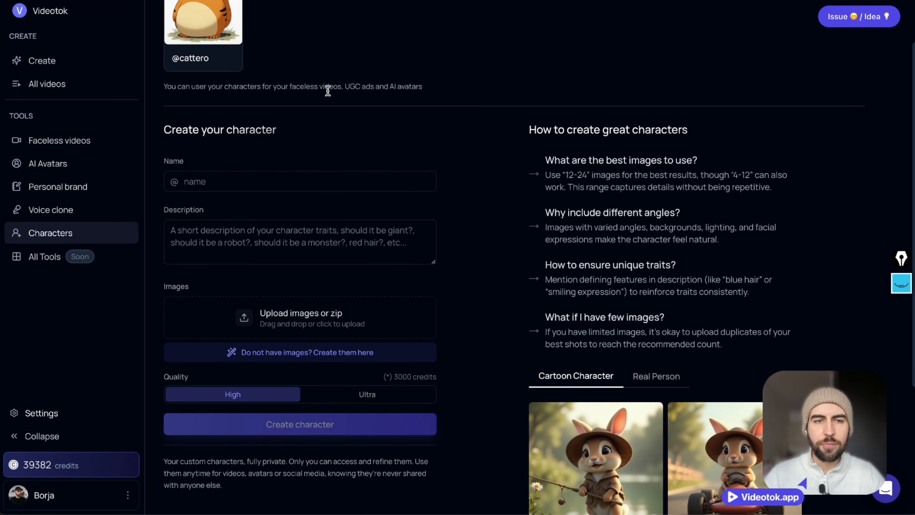
left_click(241, 180)
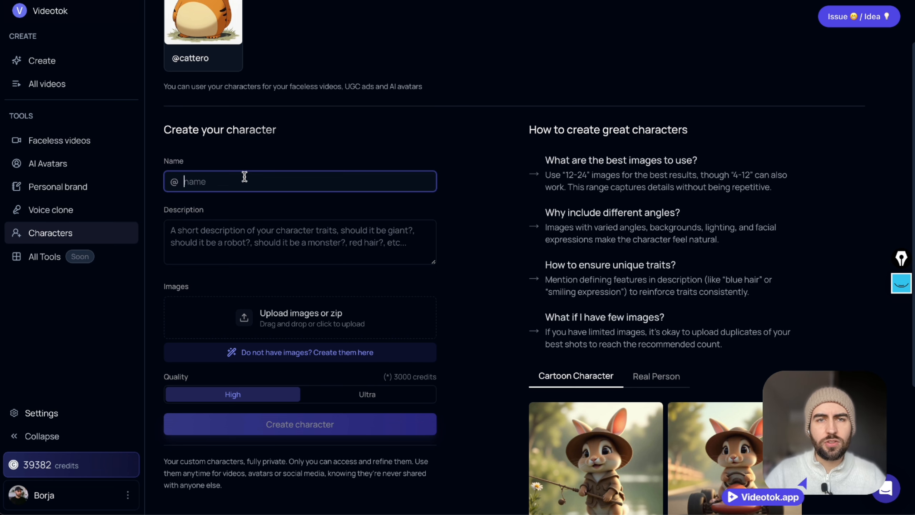
Handwrite "DOG" in pink beside the saved cat character and draw a frame around it
left_click(901, 283)
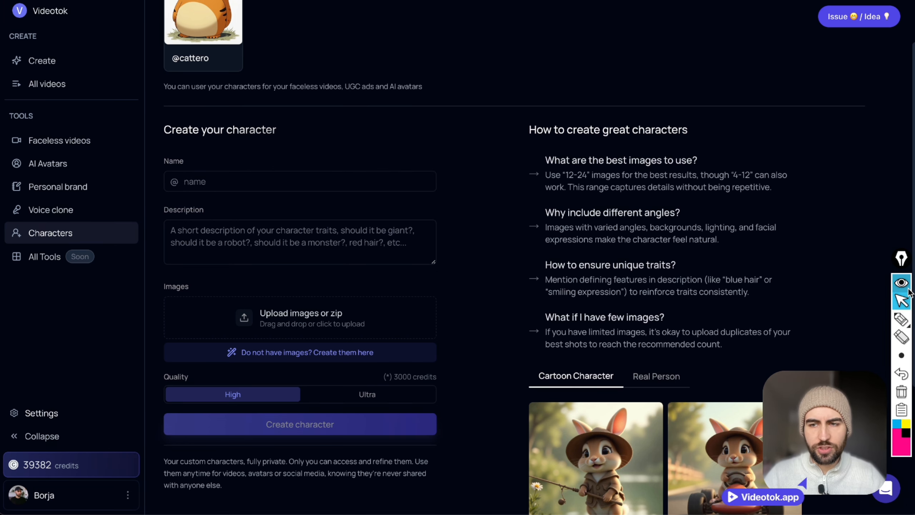
left_click(901, 320)
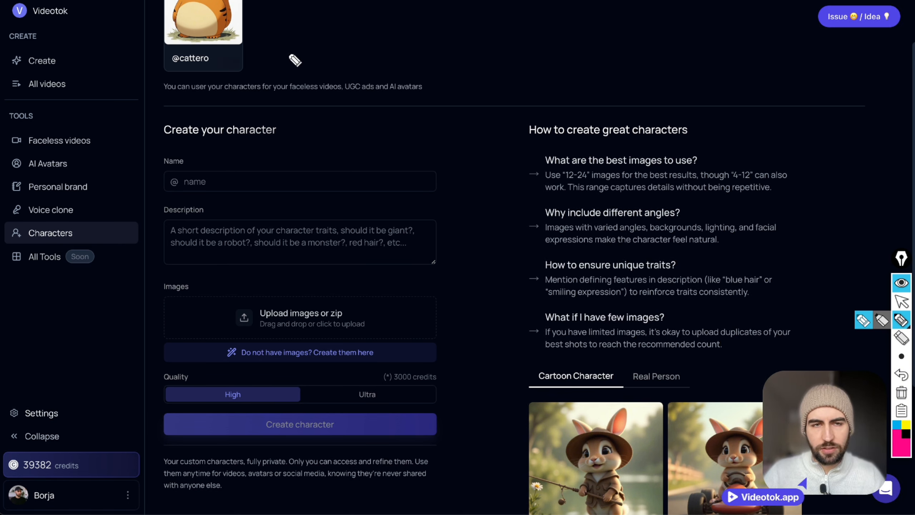
mouse_move(341, 25)
left_mouse_down()
mouse_move(380, 29)
mouse_move(330, 66)
left_mouse_up()
mouse_move(397, 50)
left_mouse_down()
mouse_move(420, 45)
mouse_move(397, 41)
left_mouse_up()
left_click_drag(451, 29, 432, 54)
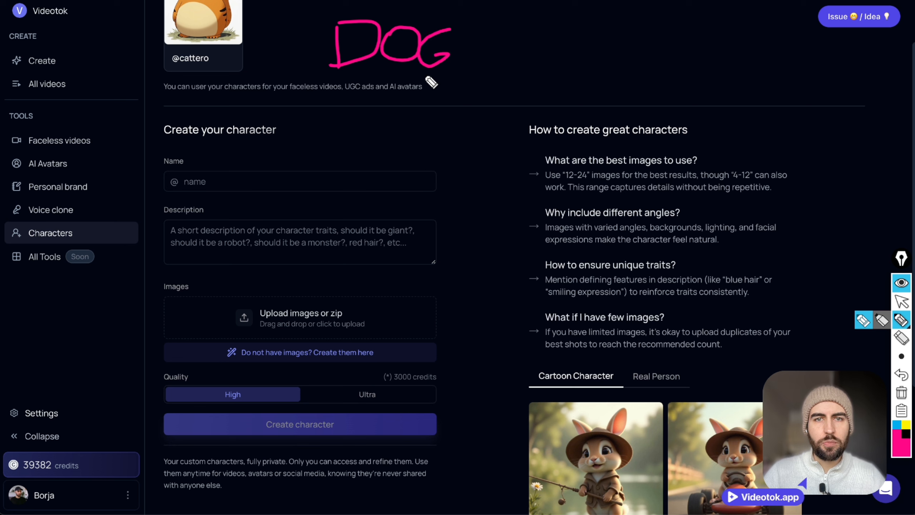
mouse_move(316, 8)
left_mouse_down()
mouse_move(314, 79)
mouse_move(485, 14)
mouse_move(383, 98)
mouse_move(351, 97)
left_mouse_up()
left_click_drag(314, 91, 374, 90)
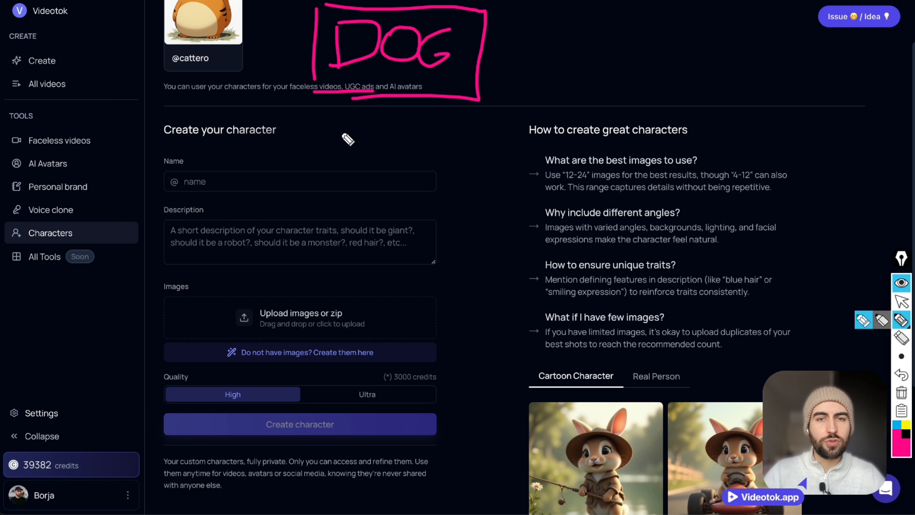
Handwrite "DOUGHB" in pink below the framed "DOG", then frame it and point an arrow at the frame
left_click_drag(326, 125, 328, 160)
mouse_move(382, 132)
left_mouse_down()
mouse_move(357, 147)
mouse_move(383, 130)
mouse_move(402, 159)
mouse_move(423, 120)
mouse_move(450, 156)
left_mouse_up()
mouse_move(483, 126)
left_mouse_down()
mouse_move(476, 158)
mouse_move(507, 142)
left_mouse_up()
left_click_drag(508, 125, 498, 169)
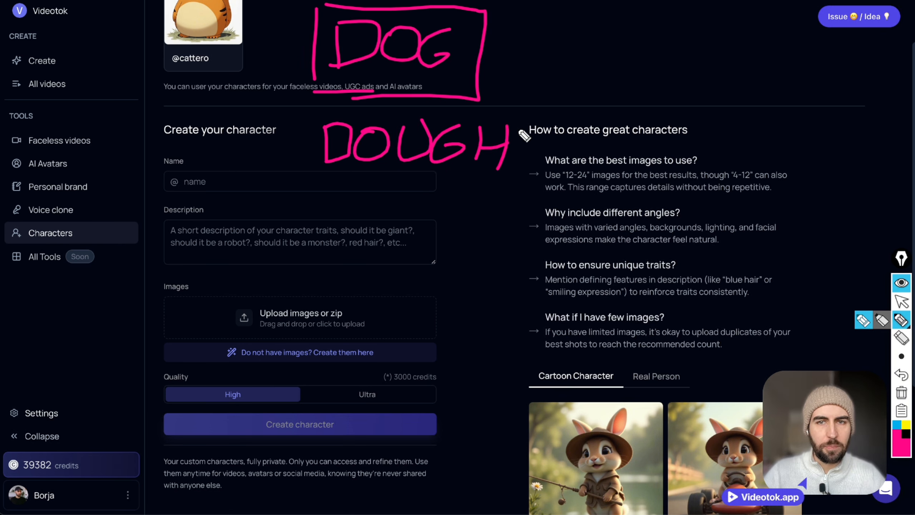
left_click_drag(521, 128, 518, 178)
left_click_drag(519, 128, 519, 179)
mouse_move(305, 108)
left_mouse_down()
mouse_move(297, 168)
mouse_move(490, 229)
mouse_move(290, 205)
left_mouse_up()
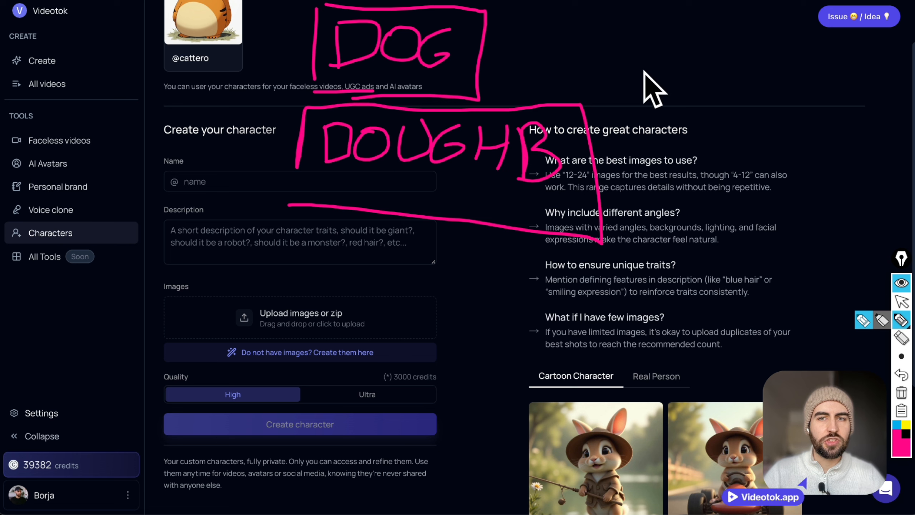
mouse_move(644, 72)
left_mouse_down()
mouse_move(609, 98)
mouse_move(612, 110)
mouse_move(607, 85)
mouse_move(613, 109)
mouse_move(604, 86)
mouse_move(599, 117)
mouse_move(609, 110)
mouse_move(602, 103)
mouse_move(590, 111)
mouse_move(602, 93)
mouse_move(587, 119)
mouse_move(594, 101)
left_mouse_up()
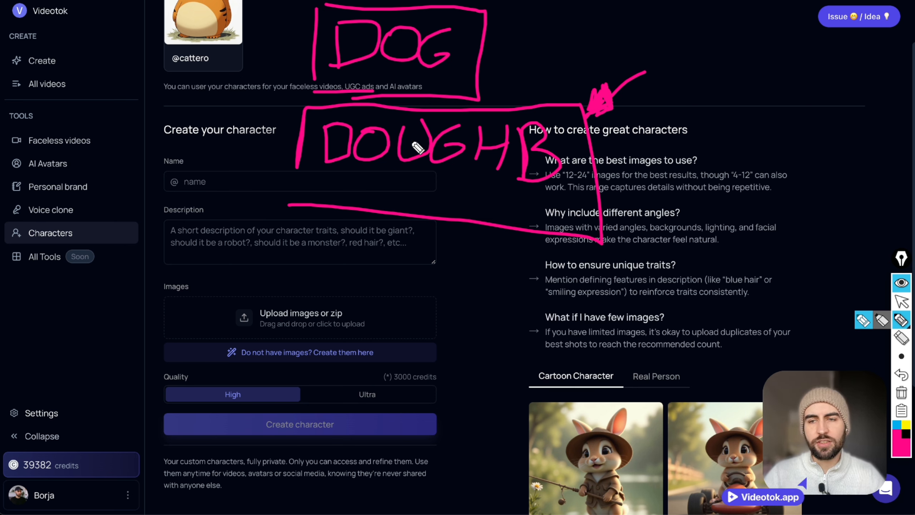
Clear the pink drawings and leave drawing mode
left_click(902, 392)
mouse_move(905, 354)
left_click(901, 301)
Enter "pinguer" as the name of the new character
scroll(176, 142, "up", 2)
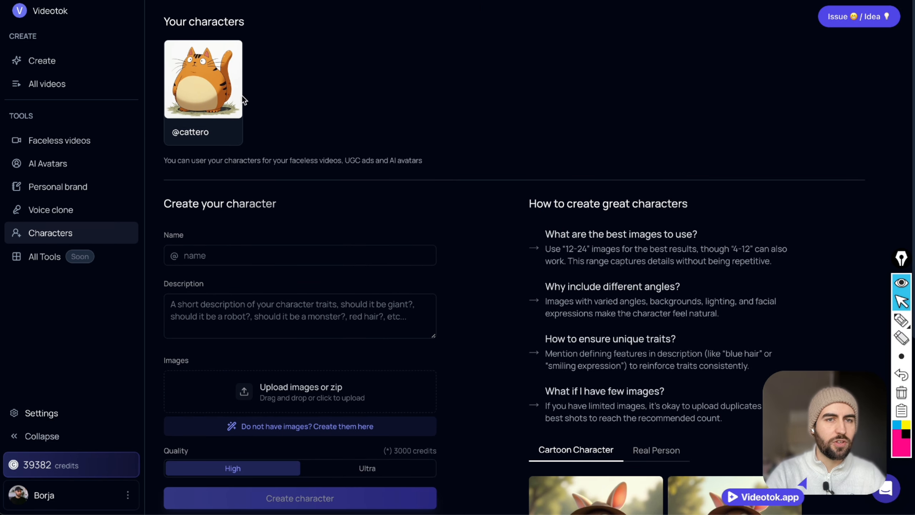
left_click(220, 252)
scroll(264, 218, "down", 3)
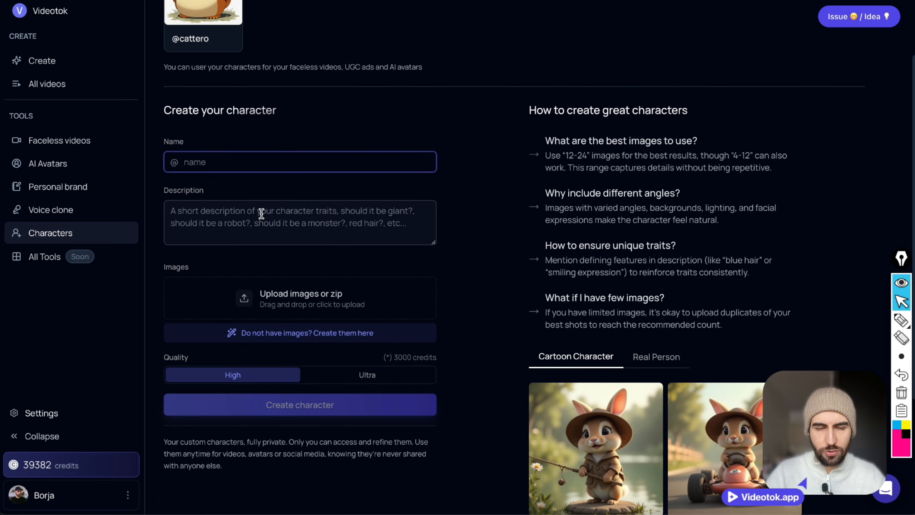
type("pi")
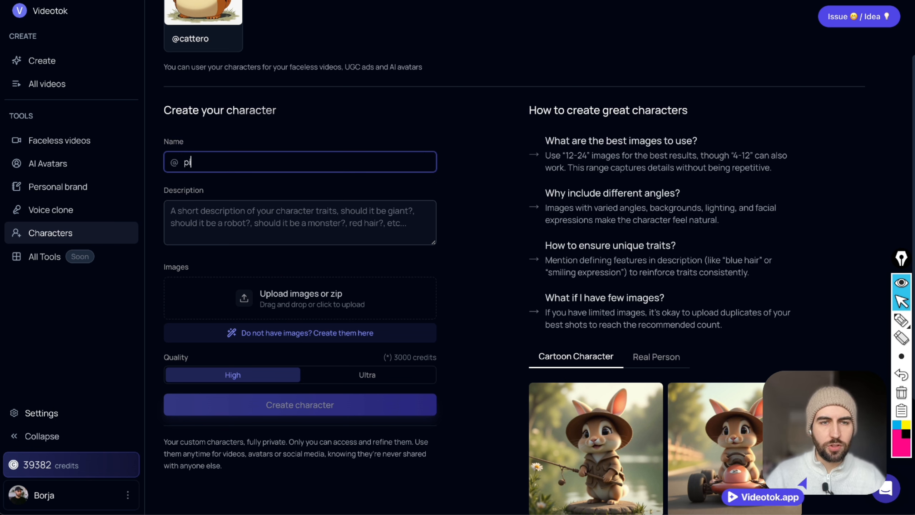
type("mgu")
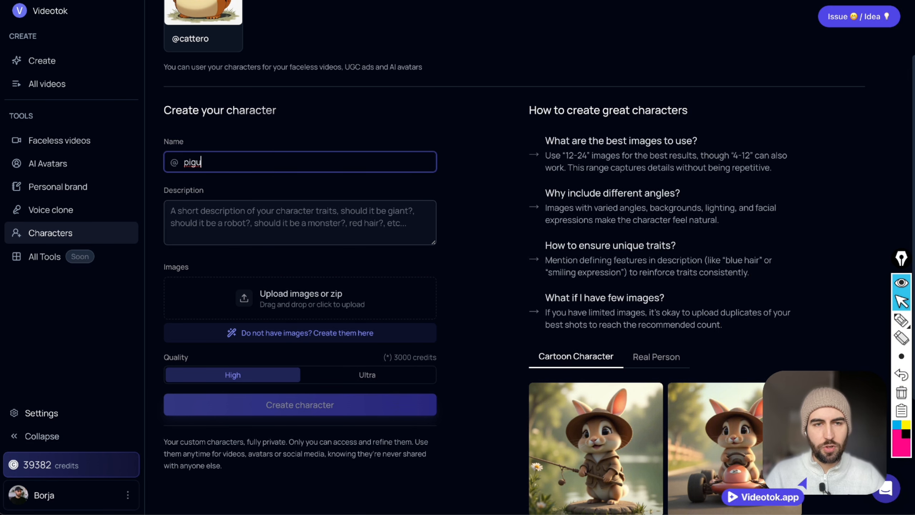
type("er")
left_click(191, 162)
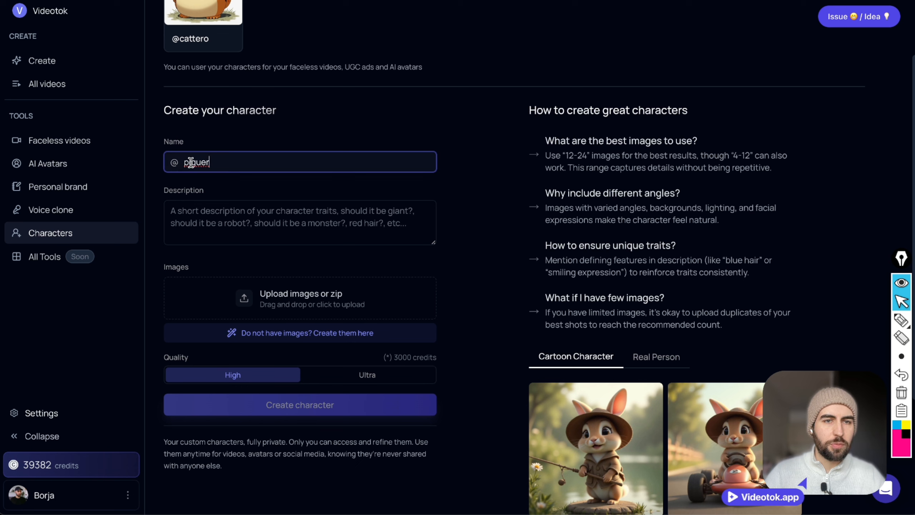
type("m")
key("BackSpace")
type("n")
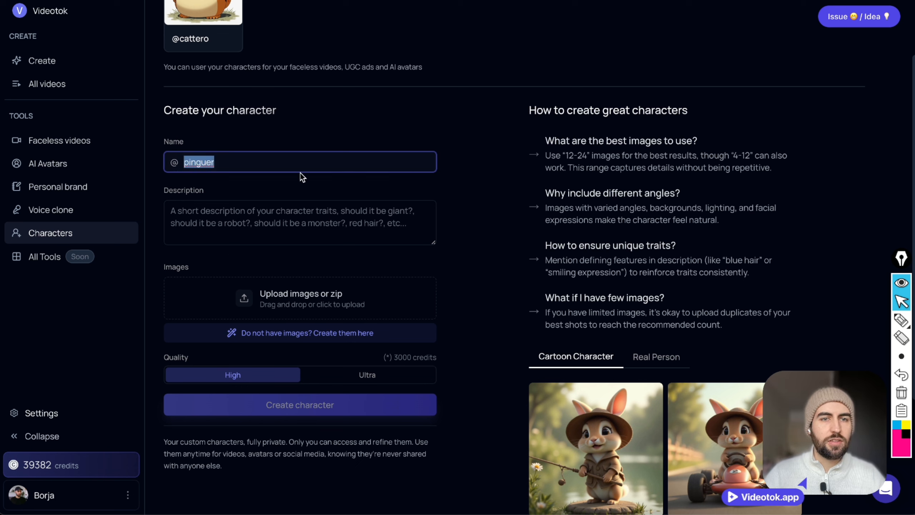
Enter "a pixar penguin with red skin" as the new character's description
left_click(271, 215)
type("a p")
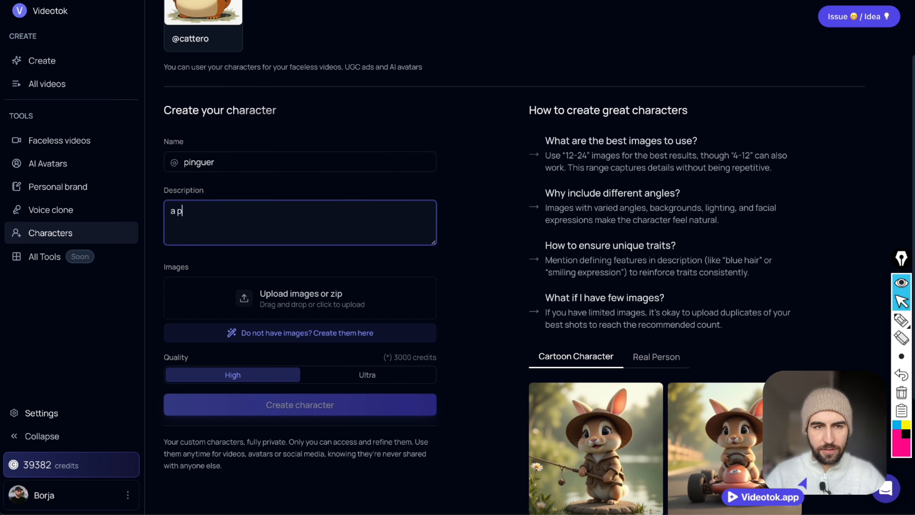
type("ixar penguin")
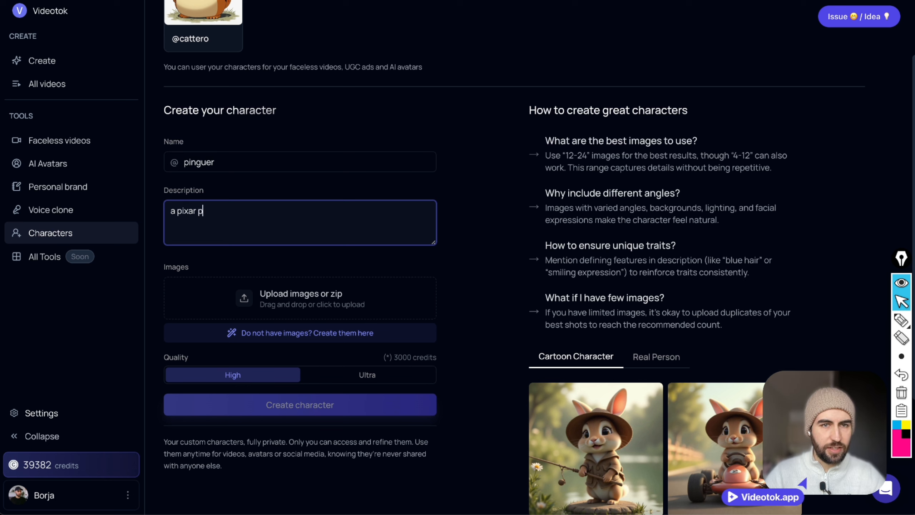
key("BackSpace")
key("BackSpace")
type("in")
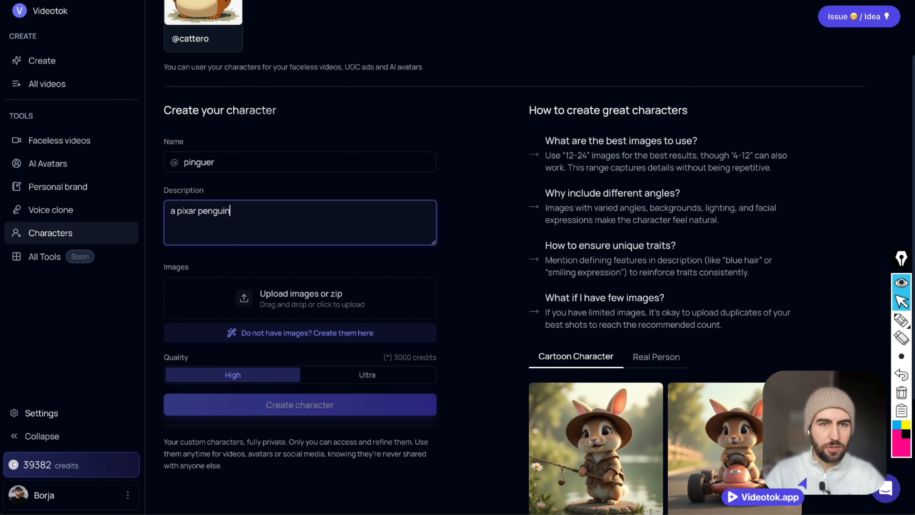
type(" with red skui")
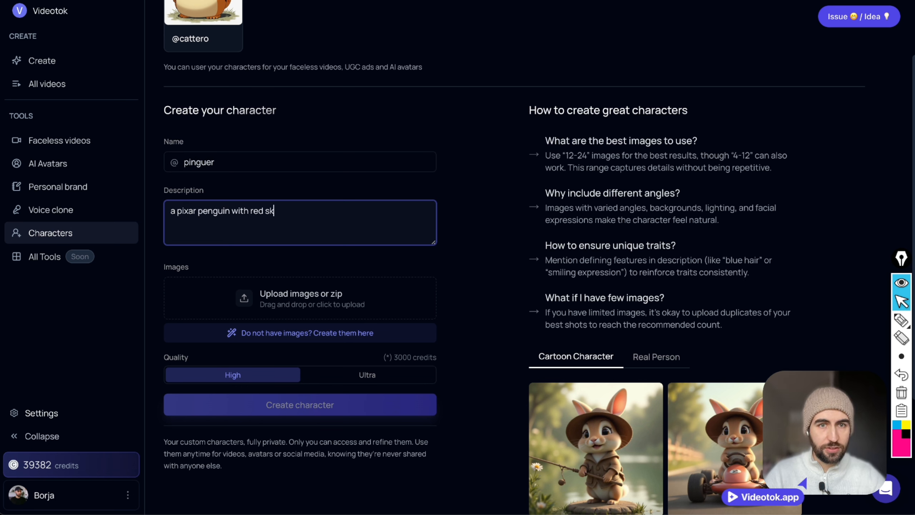
key("BackSpace")
key("BackSpace")
type("in")
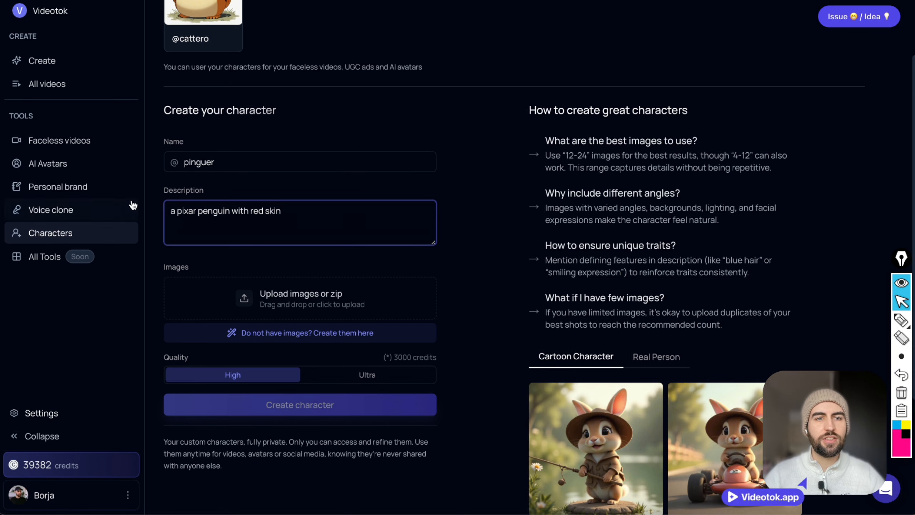
left_click(147, 207)
scroll(148, 206, "up", 5)
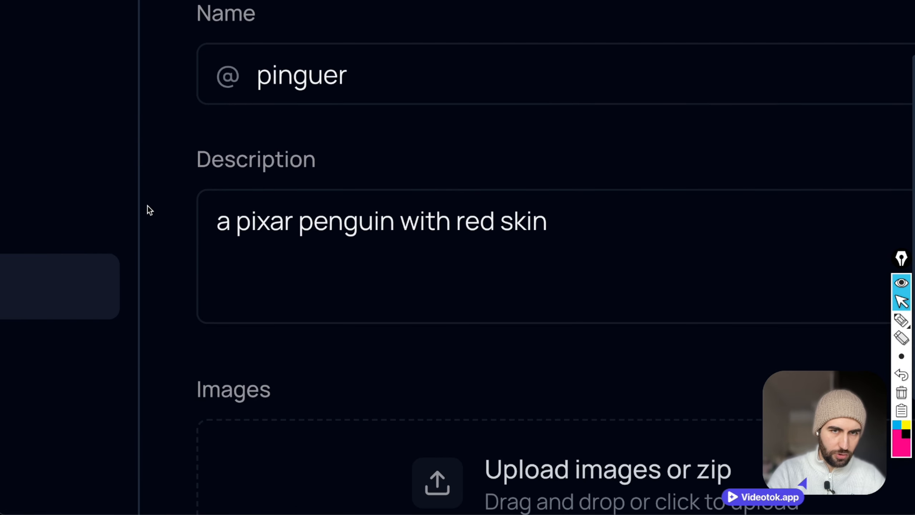
Copy the full description text of the new character
left_click(302, 223)
triple_click(302, 220)
key("ctrl+c")
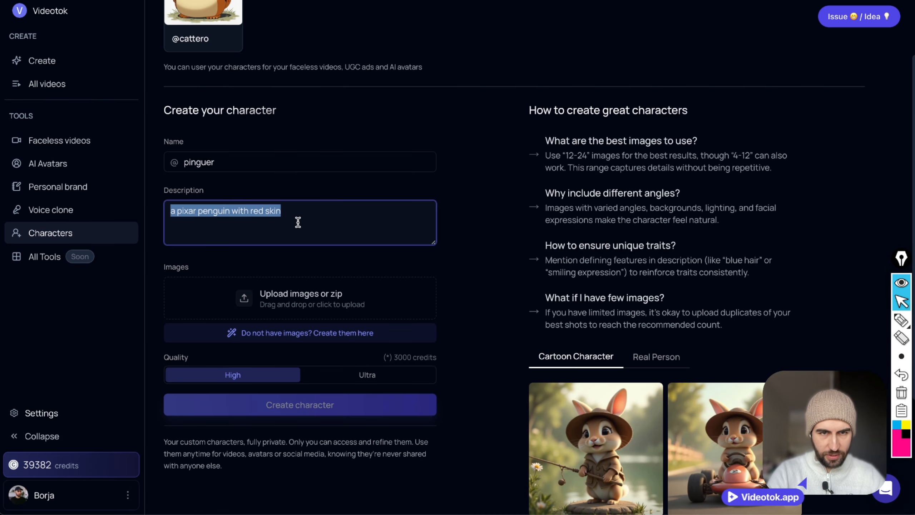
left_click(447, 250)
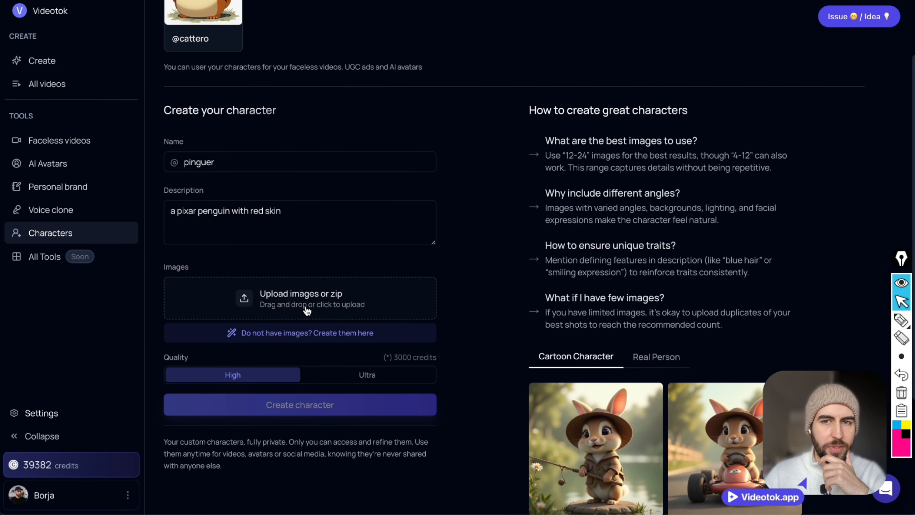
Read the guidance on the best images to use, highlighting the recommended image counts
left_click_drag(561, 156, 601, 159)
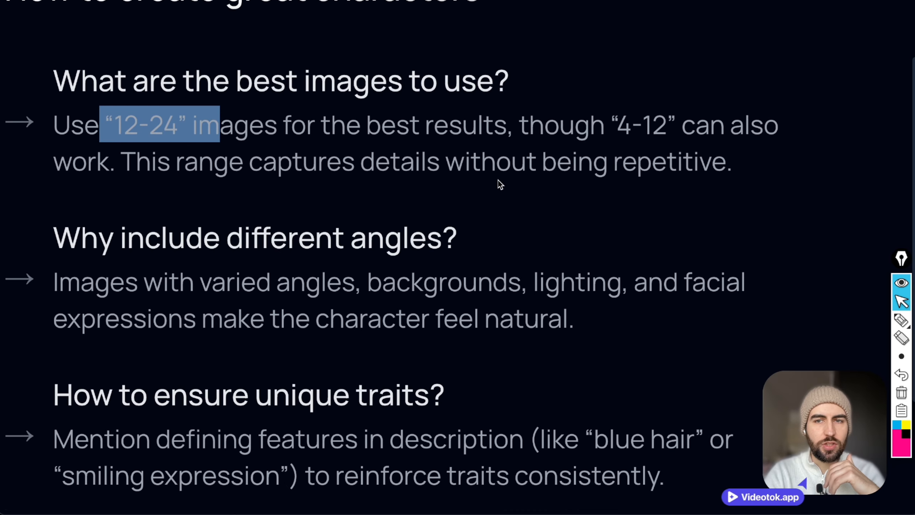
left_click_drag(529, 127, 752, 160)
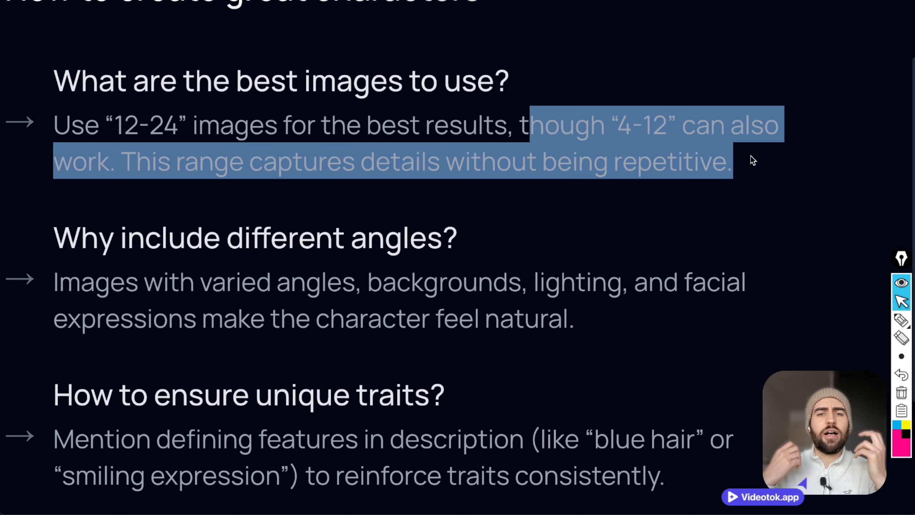
left_click(837, 111)
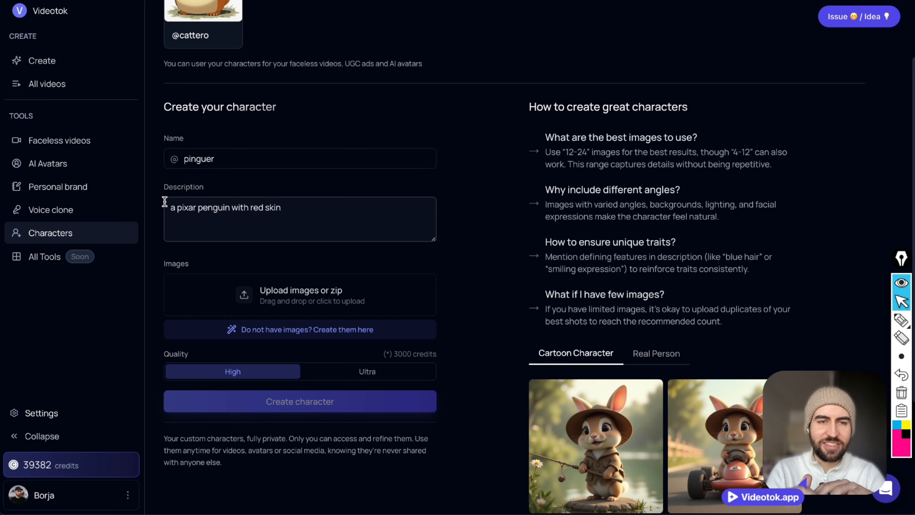
Examine the example training images for a cartoon character and for a real person
scroll(653, 212, "down", 4)
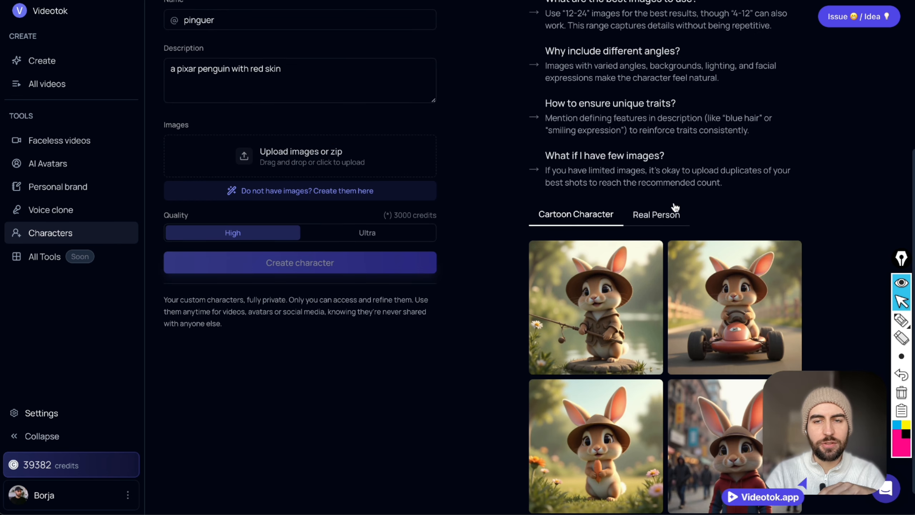
scroll(724, 354, "down", 1)
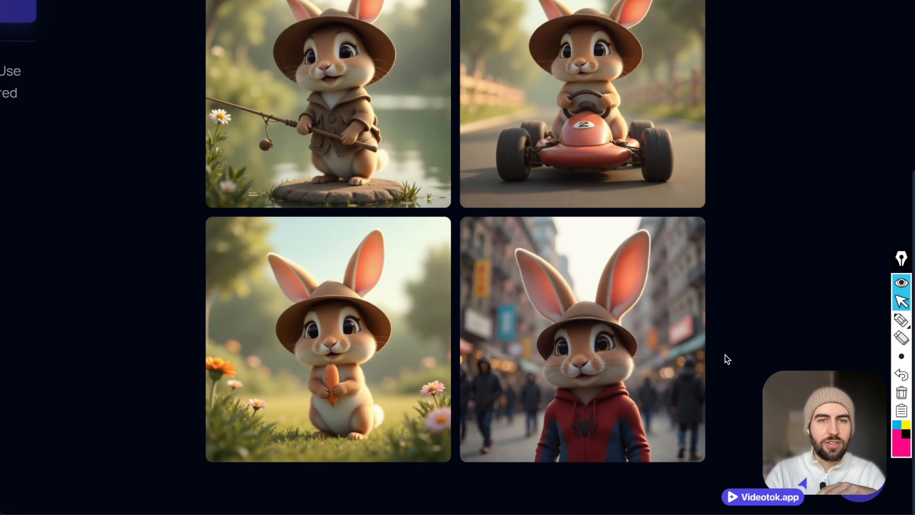
scroll(725, 354, "up", 1)
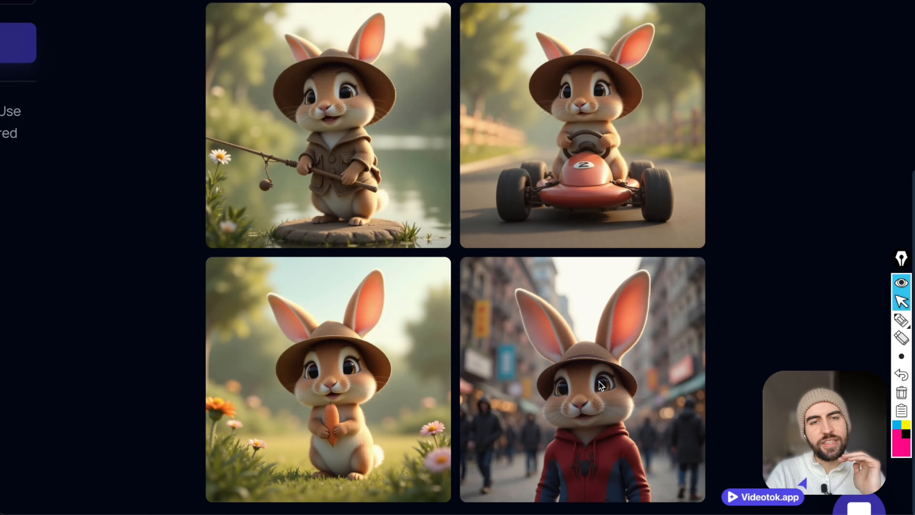
scroll(599, 382, "up", 2)
scroll(599, 382, "down", 2)
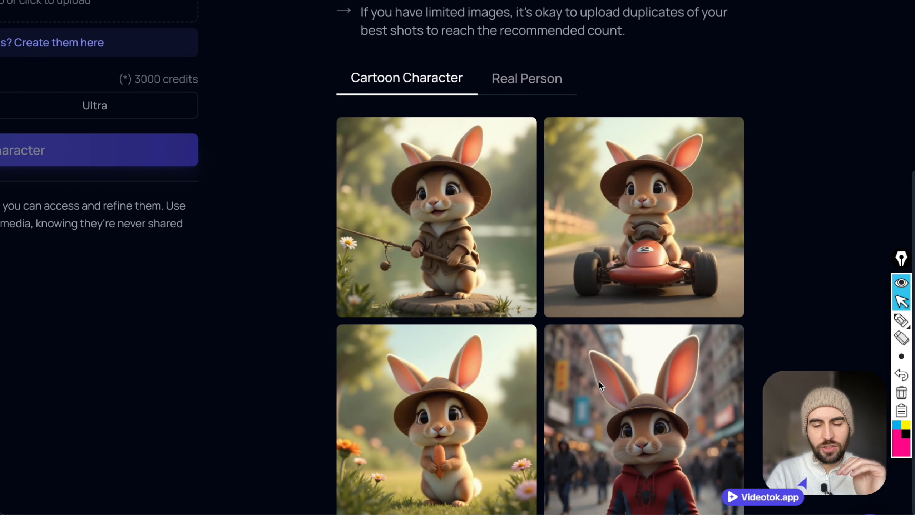
scroll(599, 382, "down", 3)
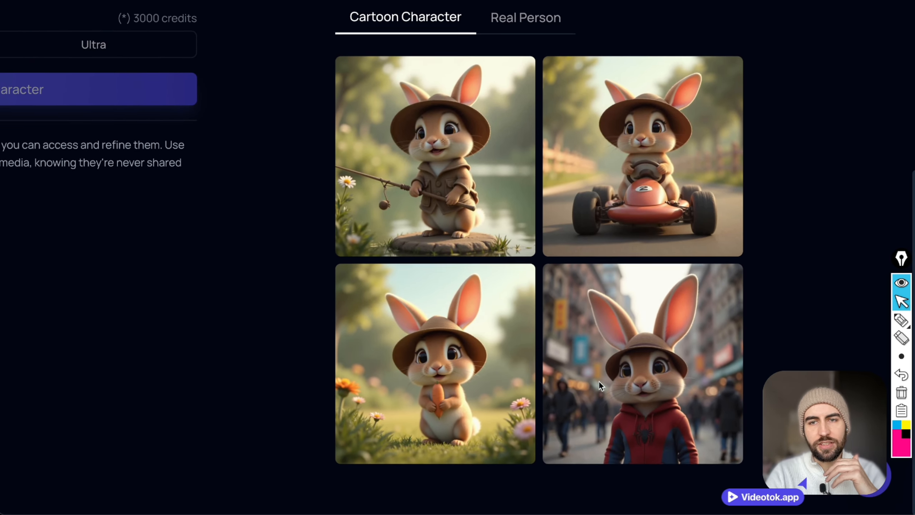
left_click(525, 16)
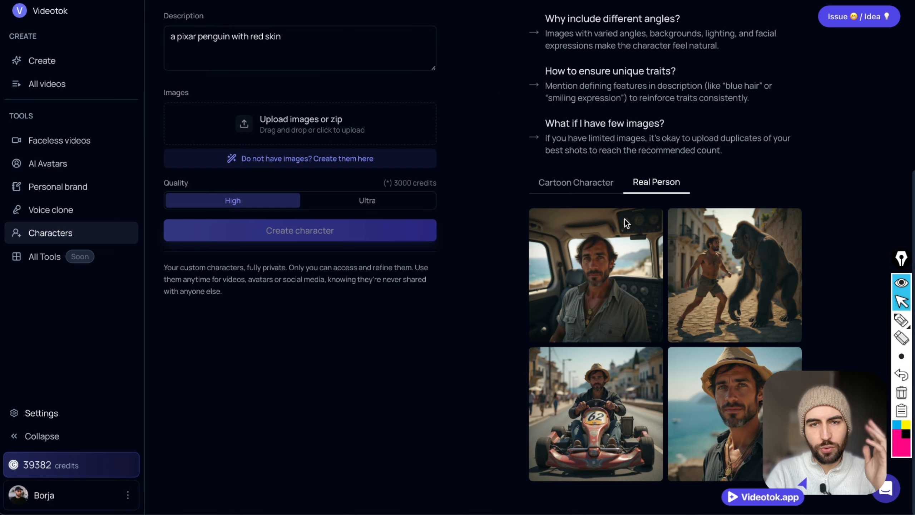
Open the character image generator, fill in the copied description reworded as "a pixar style penguin with red skin", and generate images
scroll(625, 218, "up", 5)
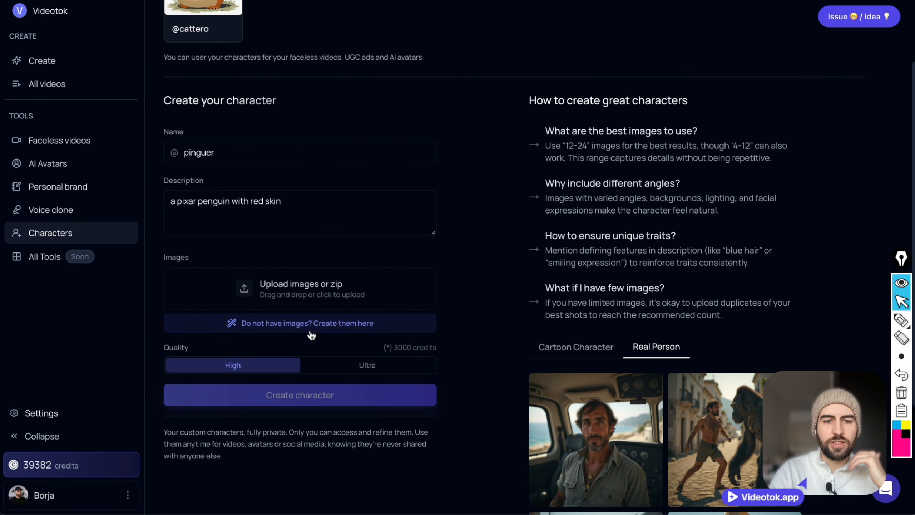
left_click(414, 297)
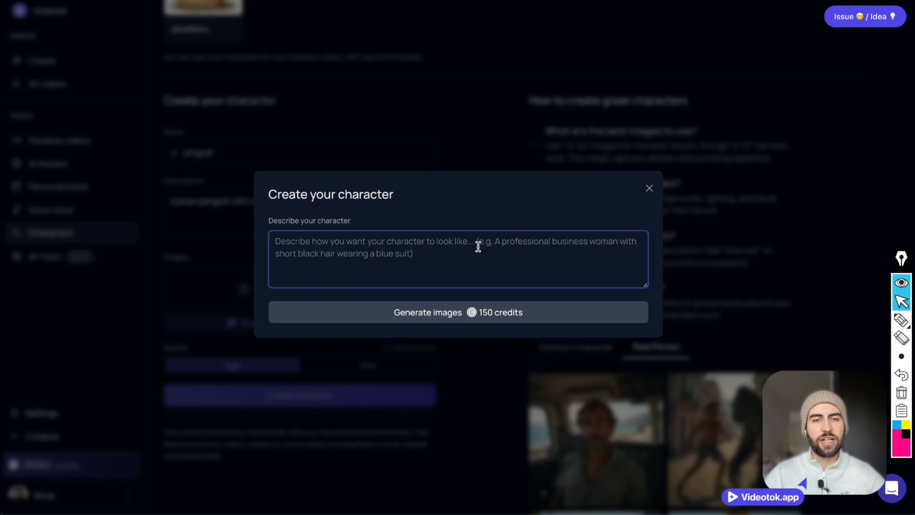
key("ctrl+v")
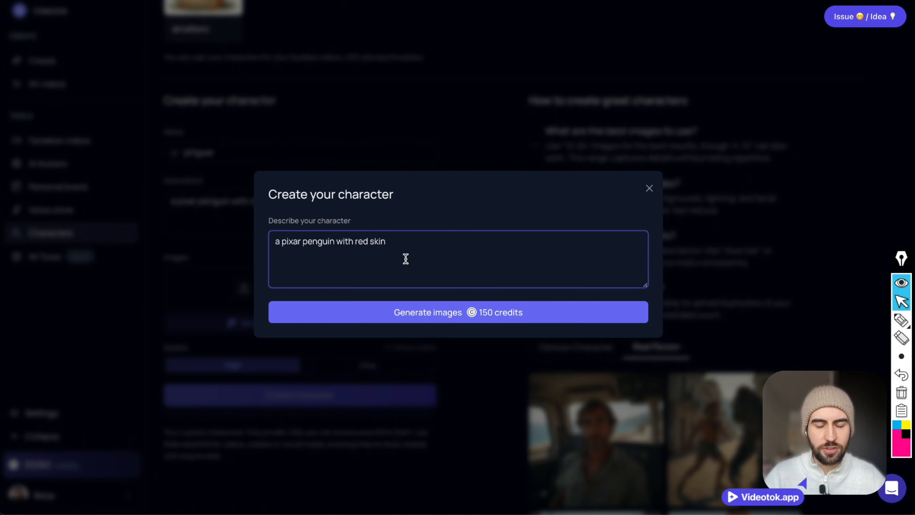
left_click(302, 238)
type("styl")
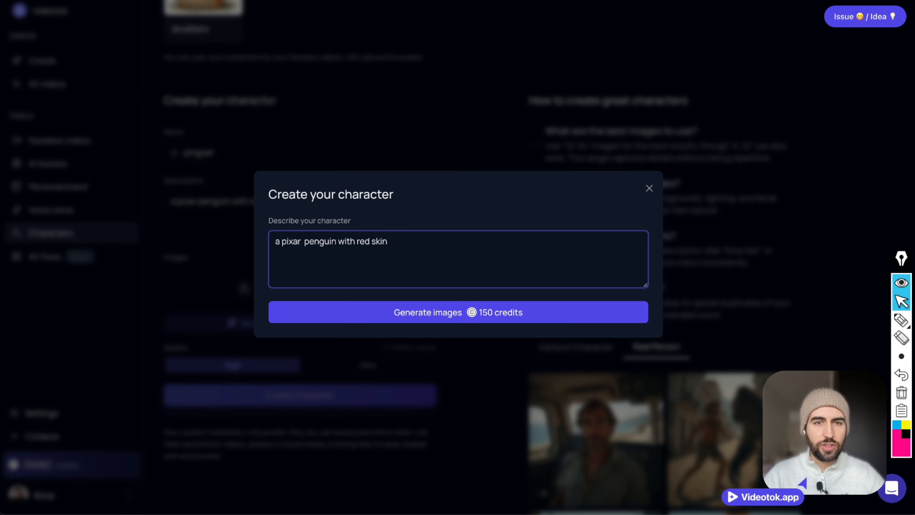
type("e")
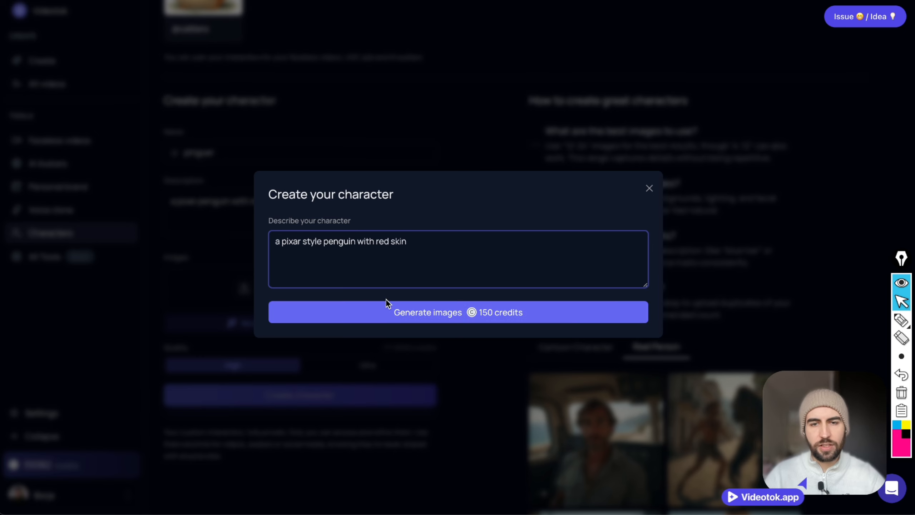
left_click(415, 313)
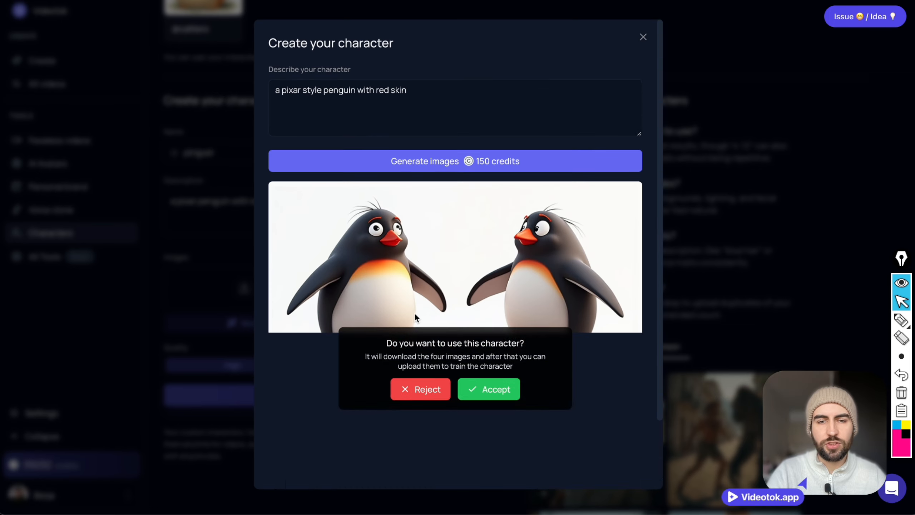
Regenerate the penguin images from the same description and accept the new red penguin set for download
scroll(453, 253, "down", 2)
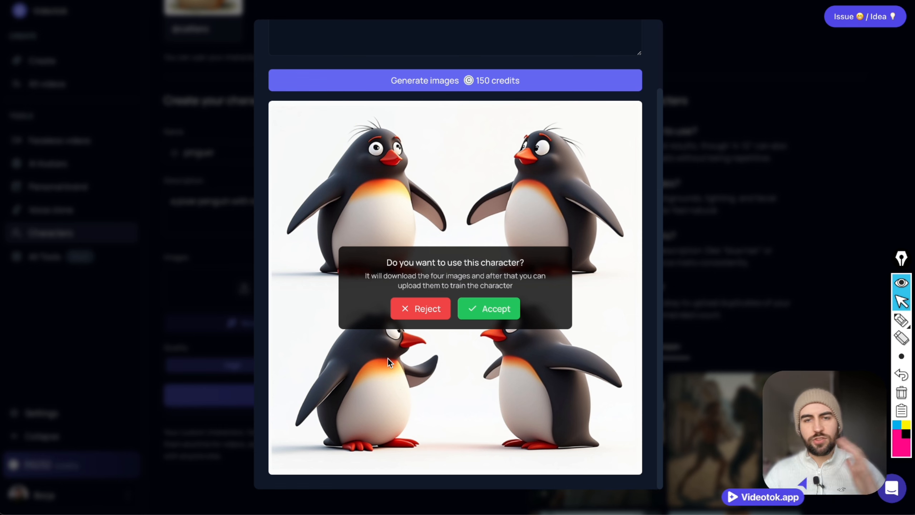
scroll(519, 310, "up", 2)
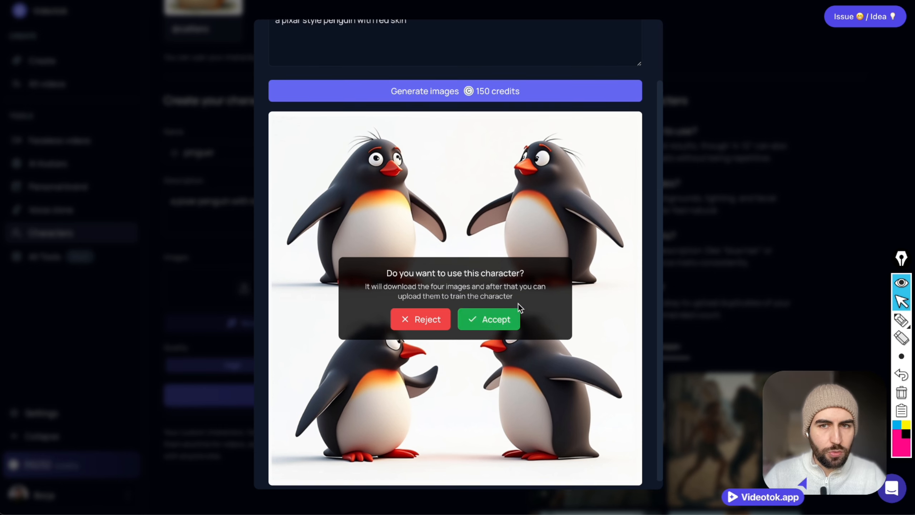
left_click(412, 90)
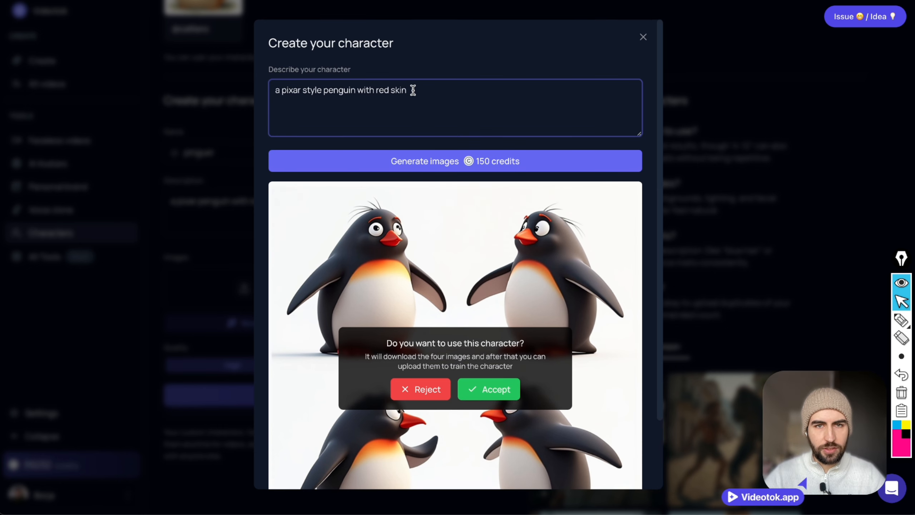
left_click(434, 172)
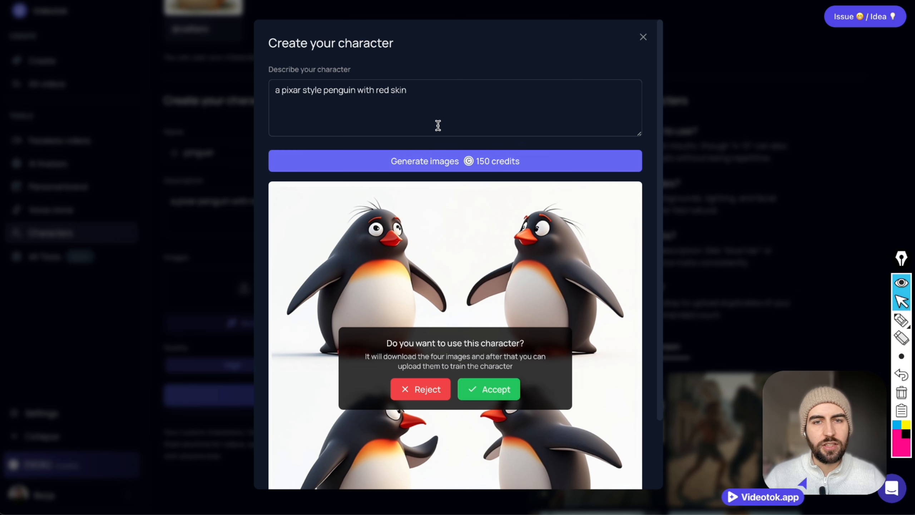
scroll(456, 233, "down", 2)
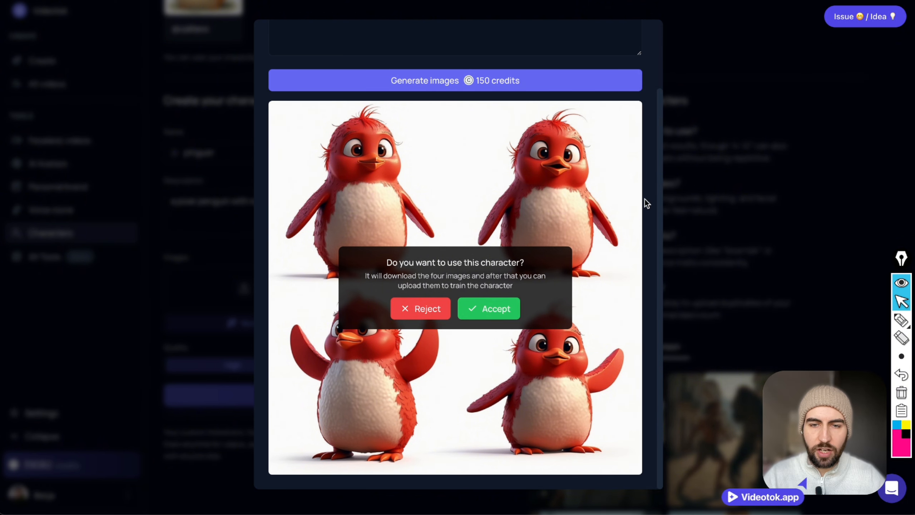
left_click(482, 310)
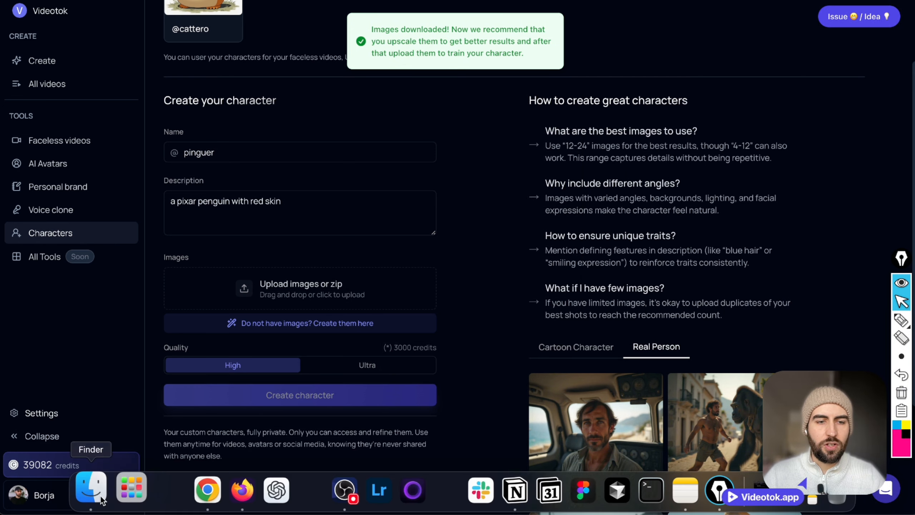
In Finder's Descargas folder, select frame_1 (6).png through frame_4 (6).png and add them as the character's training images
left_click(105, 500)
left_click(230, 125)
left_click_drag(408, 36, 684, 115)
left_click(592, 190)
left_click(614, 178, "shift")
left_click(611, 166, "shift")
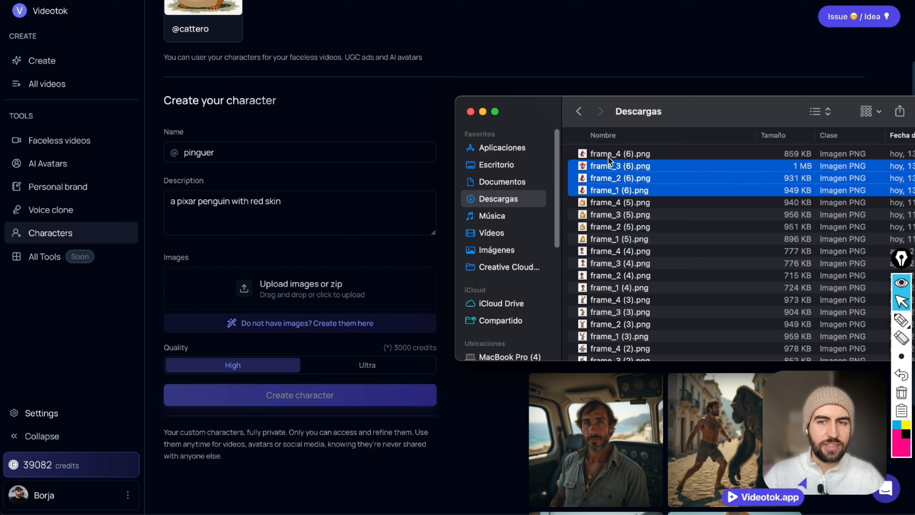
left_click(608, 154, "shift")
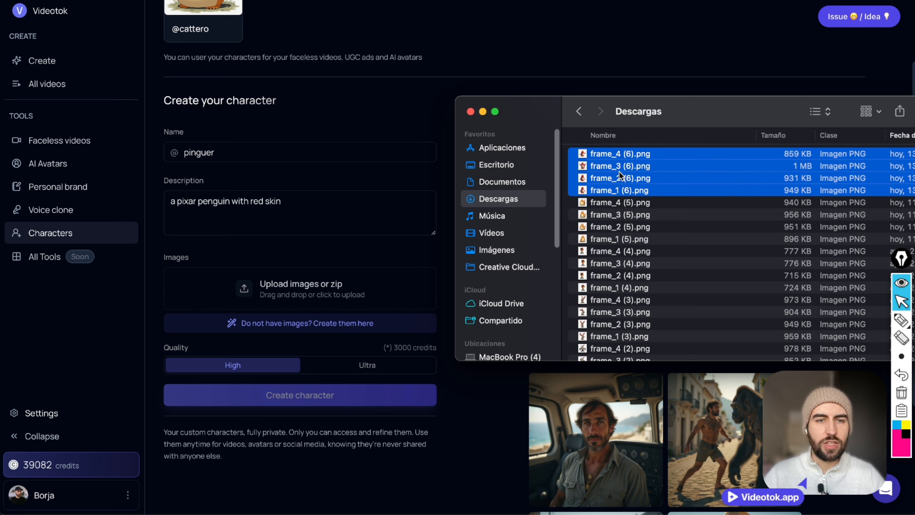
left_click_drag(619, 171, 293, 287)
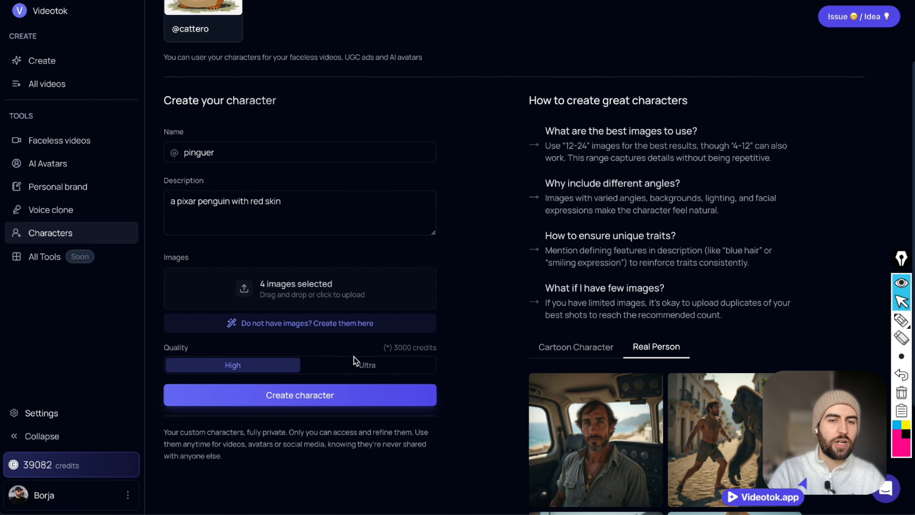
Create the pinguer character at High quality and view its entry among the saved characters
left_click(275, 402)
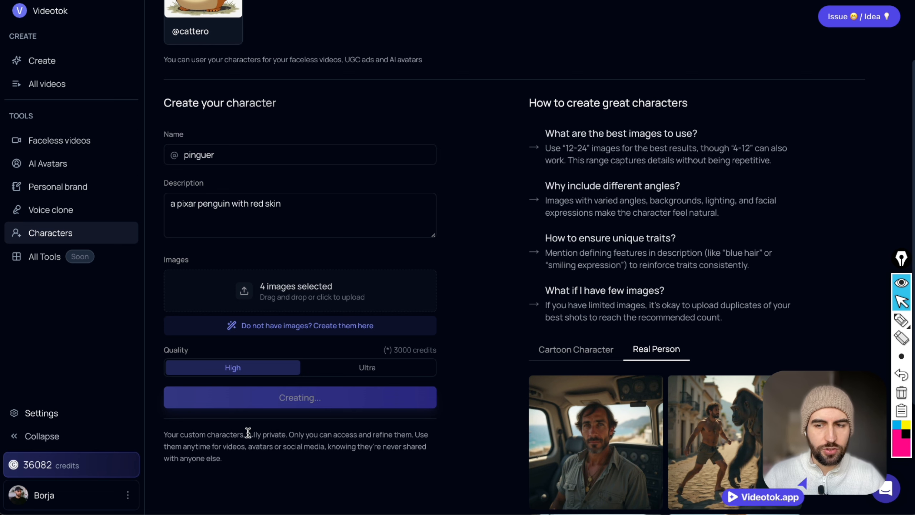
scroll(248, 434, "down", 1)
scroll(247, 434, "up", 2)
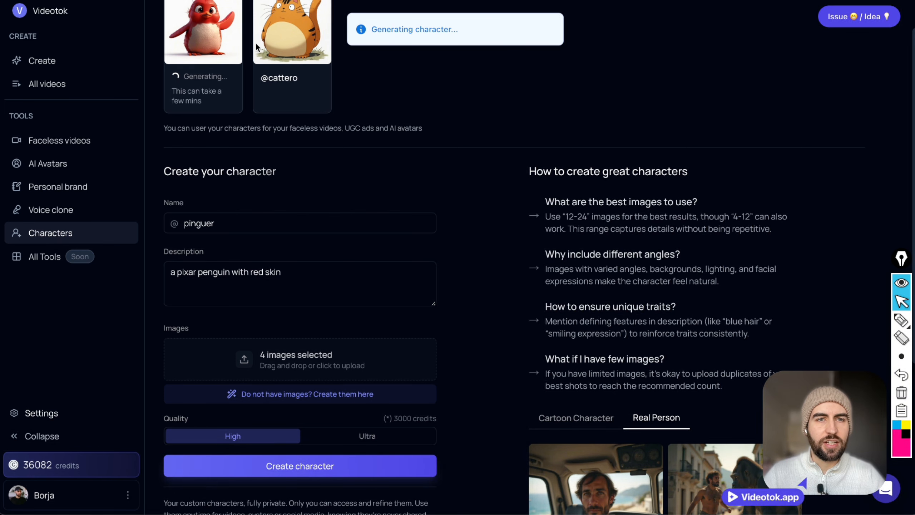
scroll(161, 69, "up", 1)
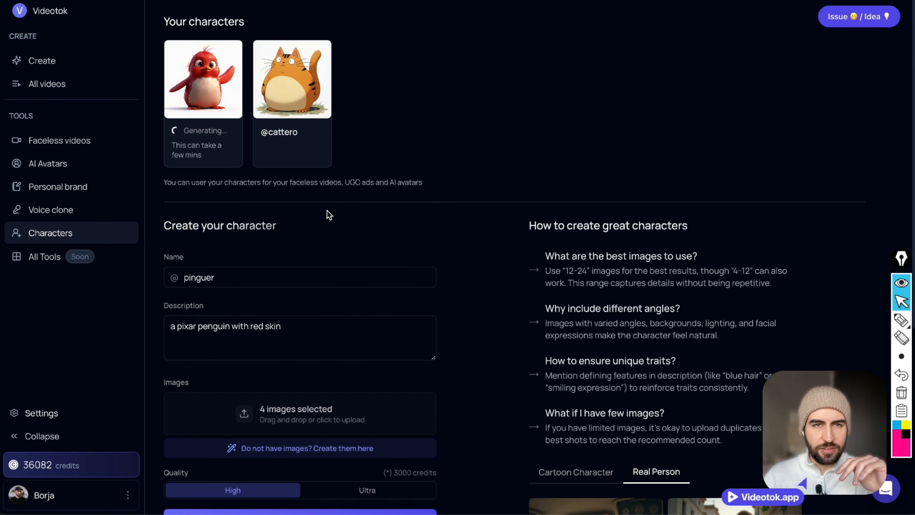
Reload the characters page and draw pink arrows pointing at the High and Ultra quality options
key("super+r")
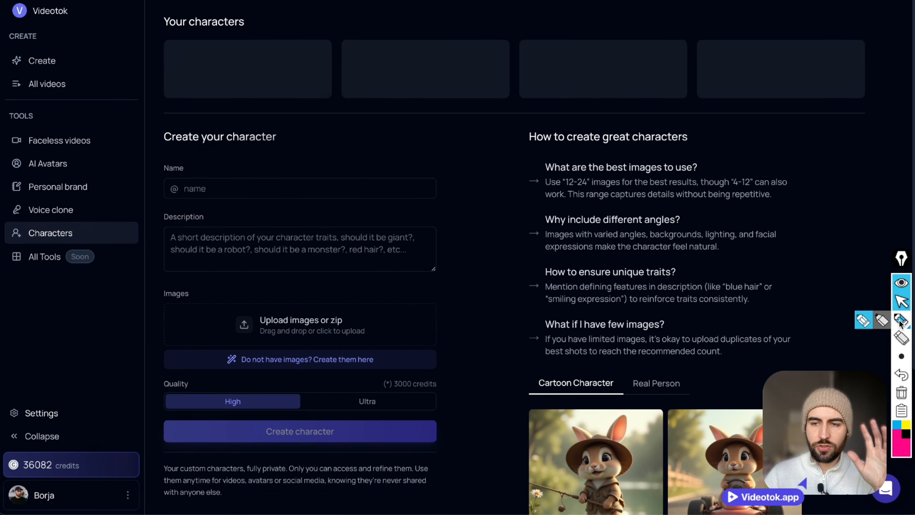
left_click(900, 320)
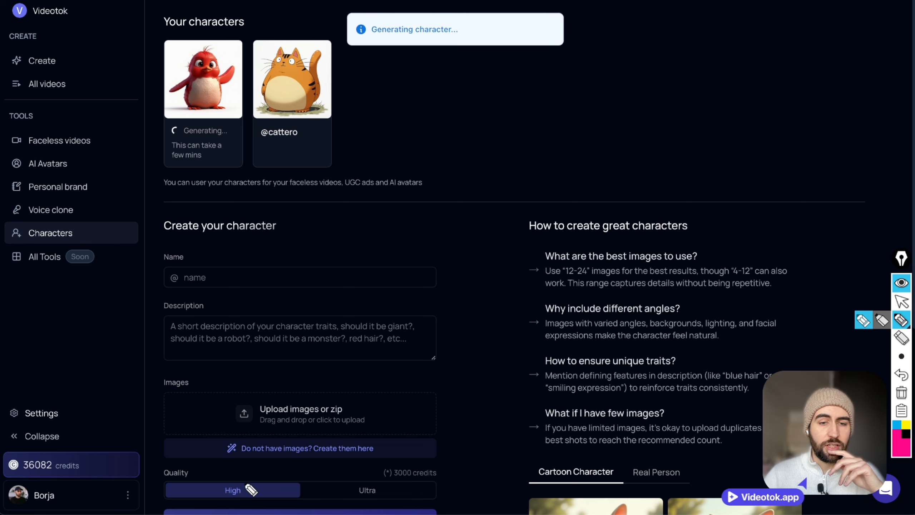
left_click_drag(299, 461, 272, 474)
left_click_drag(260, 470, 256, 475)
left_click_drag(378, 457, 337, 486)
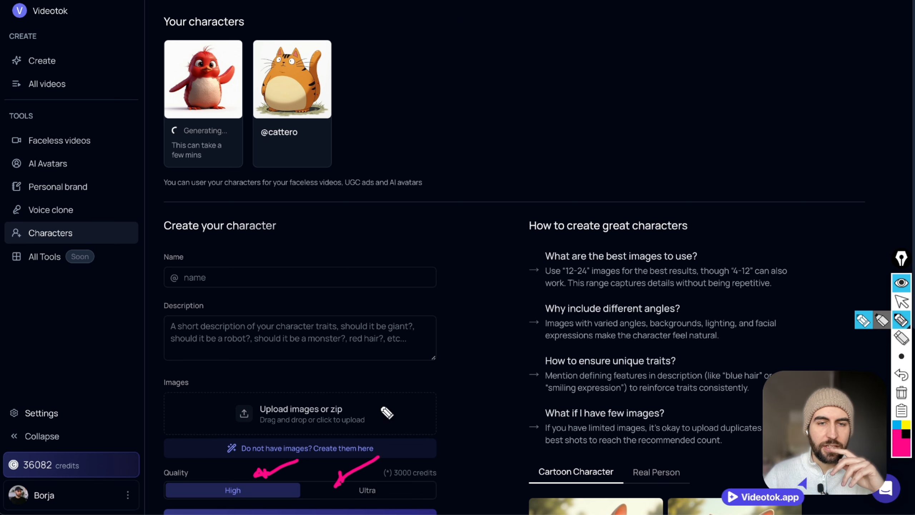
Write "5 - 15 mins" in pink beside the saved characters, then clear all the annotations
mouse_move(418, 93)
left_mouse_down()
mouse_move(391, 116)
mouse_move(392, 134)
left_mouse_up()
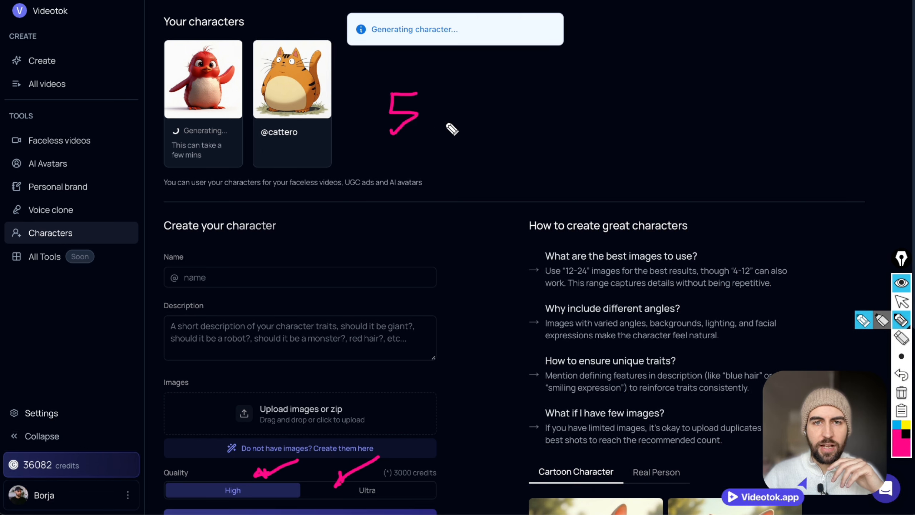
left_click_drag(445, 123, 468, 122)
left_click(508, 94)
mouse_move(497, 92)
left_mouse_down()
mouse_move(497, 130)
mouse_move(542, 92)
left_mouse_up()
mouse_move(509, 95)
left_mouse_down()
mouse_move(529, 118)
mouse_move(515, 138)
left_mouse_up()
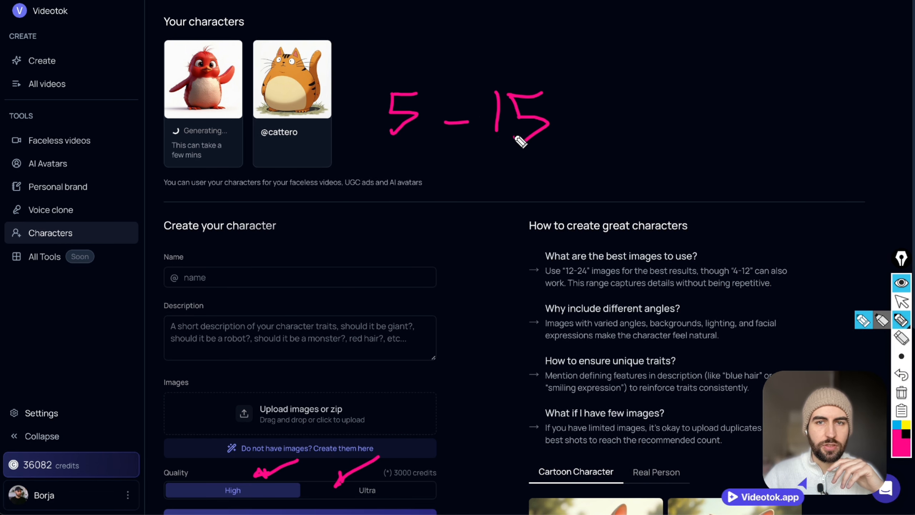
mouse_move(579, 133)
left_mouse_down()
mouse_move(612, 124)
mouse_move(624, 141)
mouse_move(677, 145)
left_mouse_up()
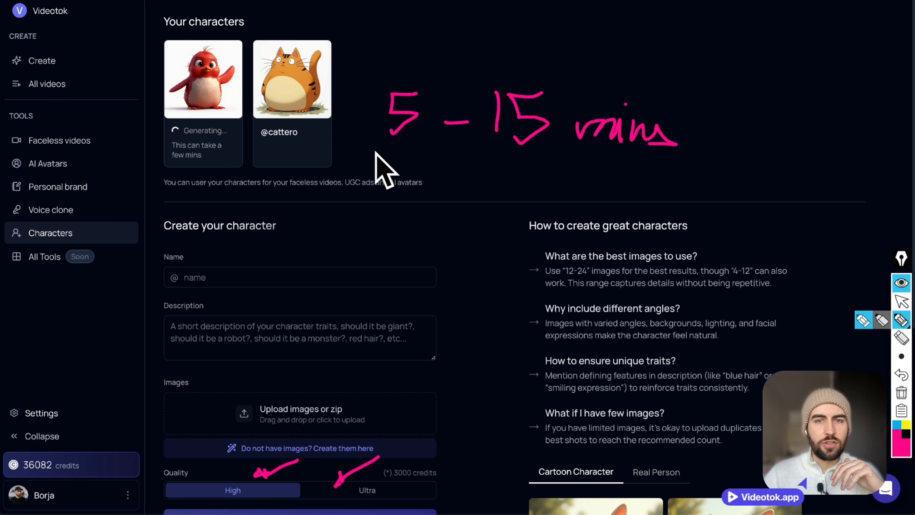
left_click_drag(376, 153, 746, 139)
left_click(901, 392)
left_click(902, 301)
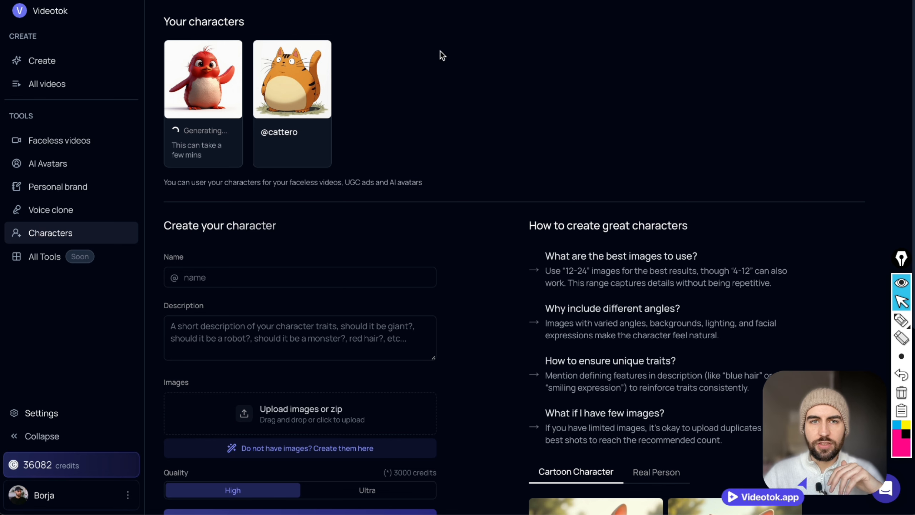
scroll(217, 286, "down", 1)
left_click(227, 252)
scroll(245, 239, "down", 3)
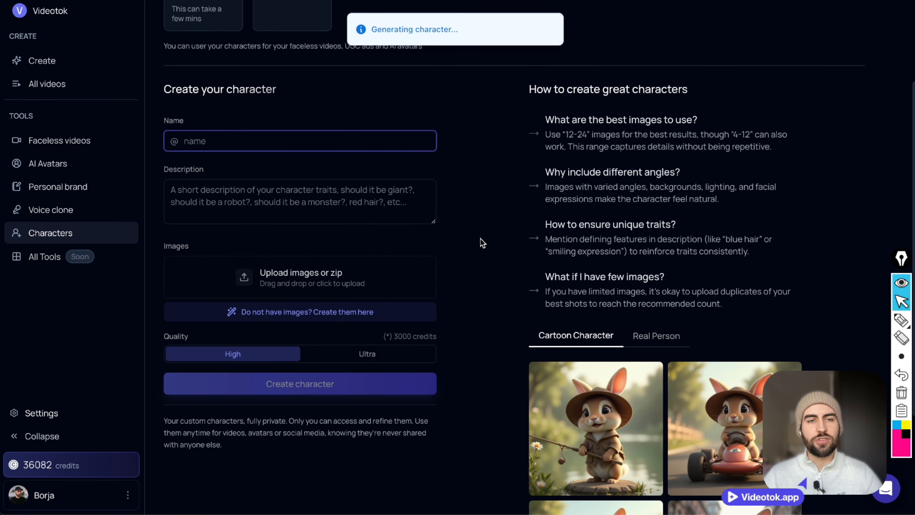
scroll(473, 212, "down", 3)
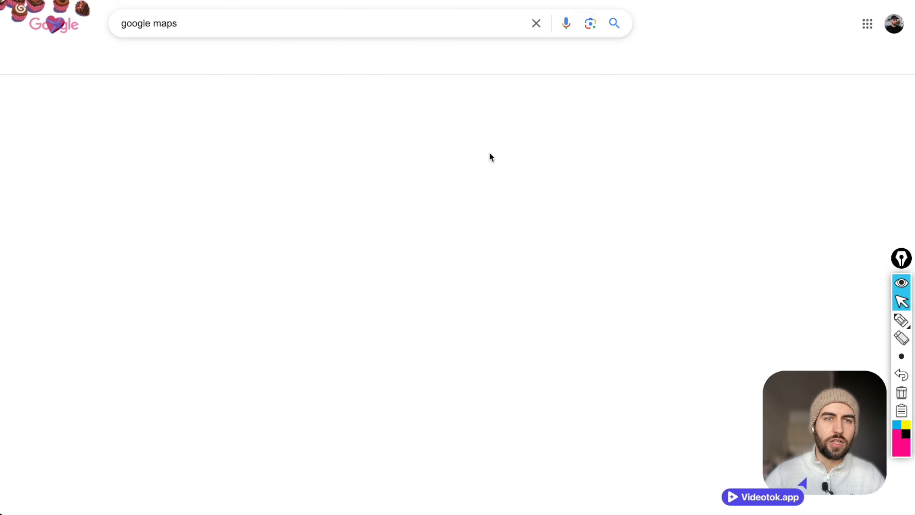
Search Google for "michael jordan" and show the image results
double_click(162, 23)
triple_click(201, 34)
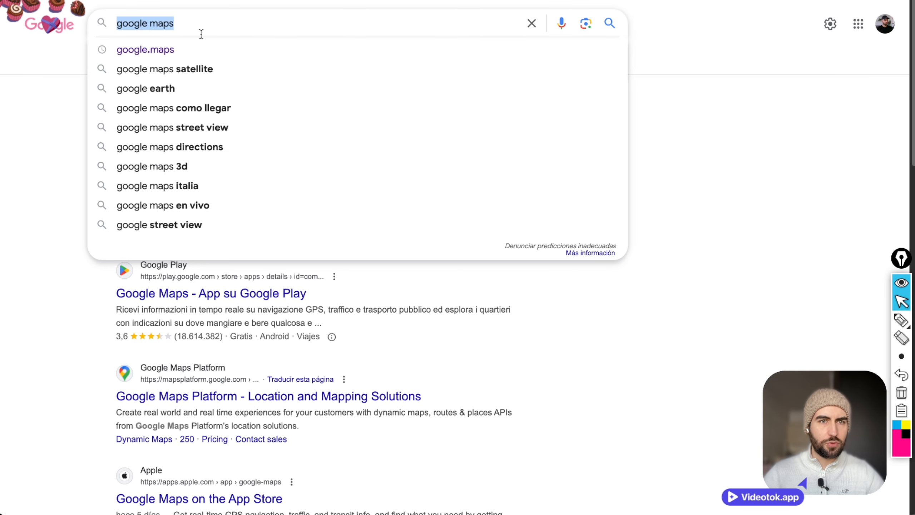
type("michael jordan")
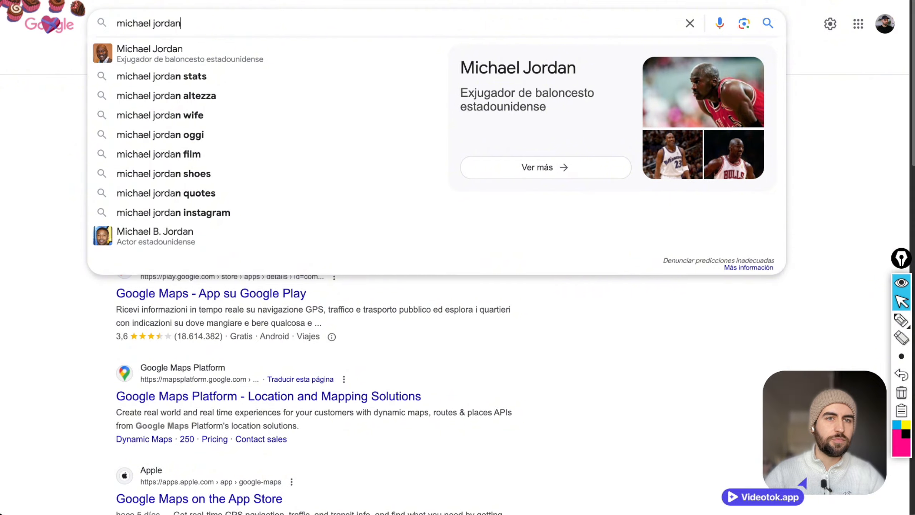
key("Return")
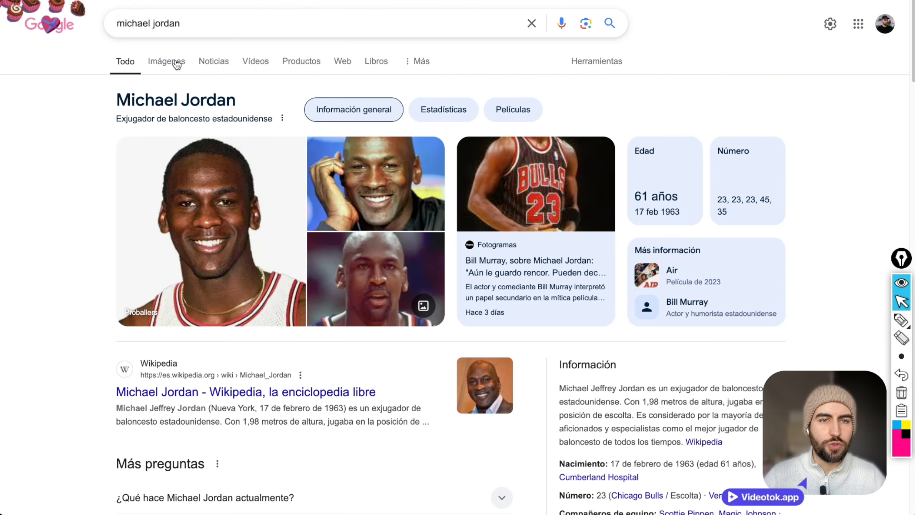
left_click(175, 62)
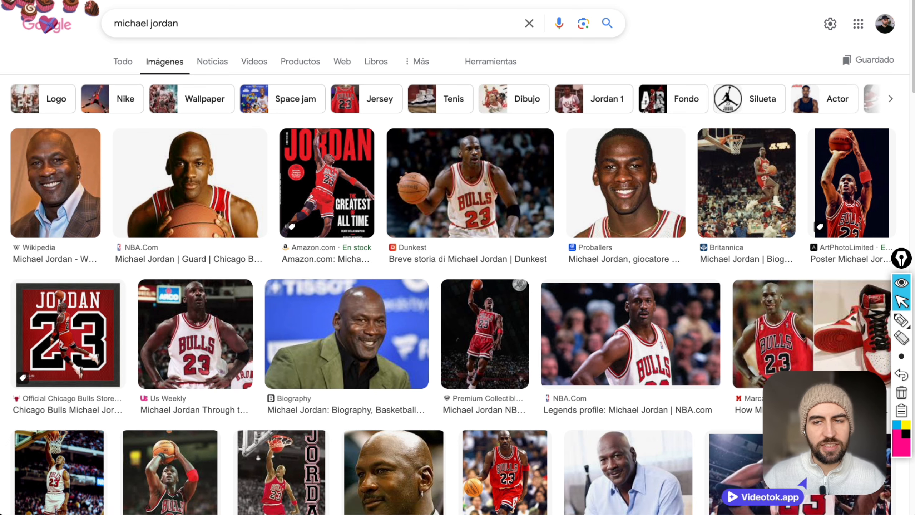
Box and cross out the Jordan poster in the first row of images, and tick the two portraits before it
left_click(901, 320)
mouse_move(267, 122)
left_mouse_down()
mouse_move(375, 215)
mouse_move(378, 136)
mouse_move(348, 118)
mouse_move(274, 124)
left_mouse_up()
left_click_drag(405, 98, 285, 240)
left_click_drag(278, 110, 382, 220)
left_click_drag(216, 125, 258, 97)
left_click_drag(78, 143, 104, 81)
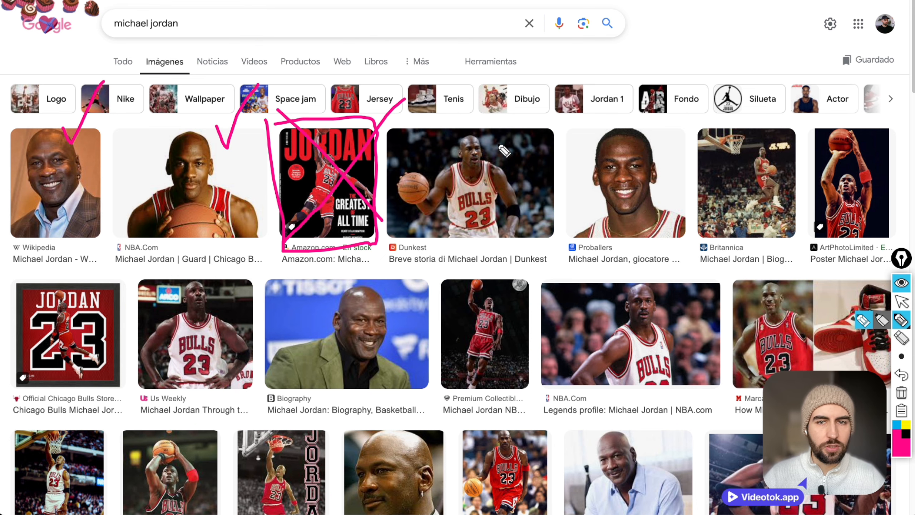
Tick the Dunkest, Proballers and ArtPhotoLimited photos, and box and cross out the distant Britannica dunk photo
left_click_drag(508, 141, 525, 108)
mouse_move(640, 126)
left_mouse_down()
mouse_move(691, 97)
mouse_move(690, 154)
mouse_move(767, 242)
mouse_move(817, 242)
mouse_move(700, 134)
left_mouse_up()
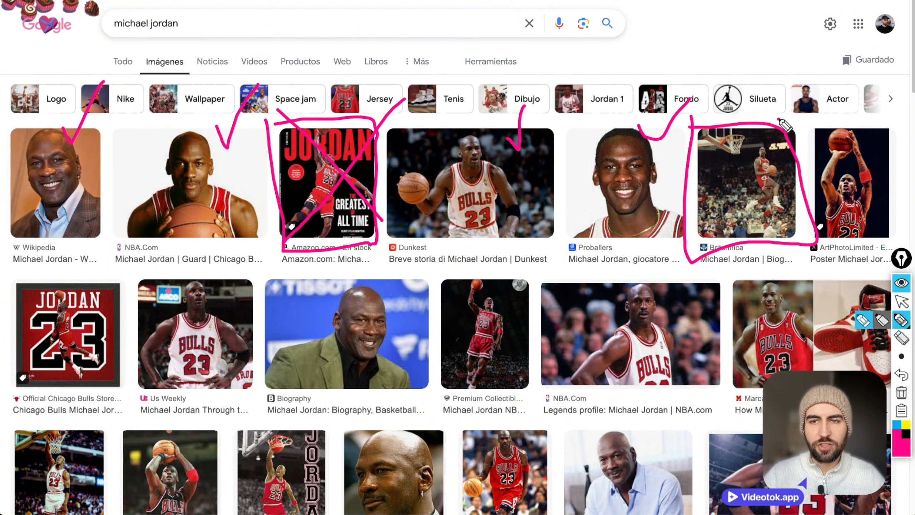
left_click_drag(780, 120, 701, 252)
left_click_drag(700, 126, 785, 231)
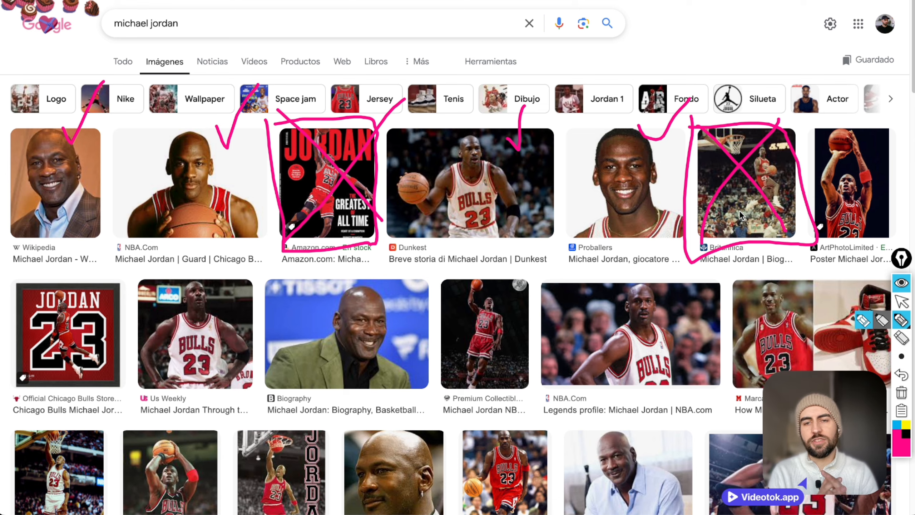
left_click_drag(863, 151, 894, 75)
Tick the clear photos in the second row, cross out the distant dunk and the 23 poster, then clear all annotations
left_click_drag(661, 320, 725, 281)
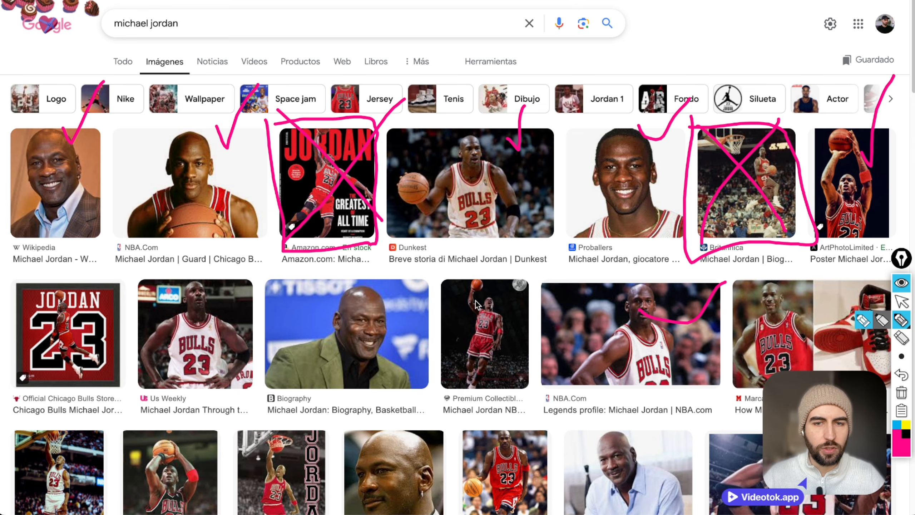
mouse_move(476, 304)
left_mouse_down()
mouse_move(523, 389)
mouse_move(562, 281)
mouse_move(451, 326)
left_mouse_up()
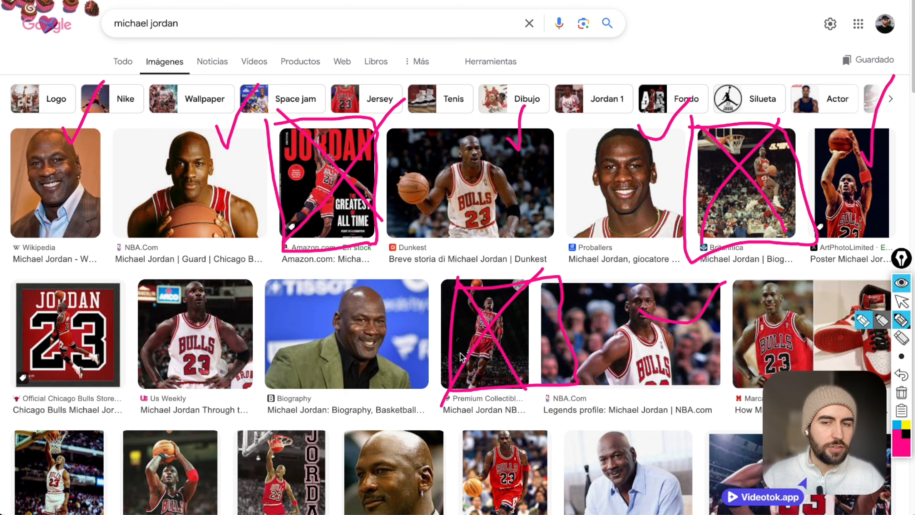
mouse_move(366, 279)
left_mouse_down()
mouse_move(409, 262)
mouse_move(430, 238)
left_mouse_up()
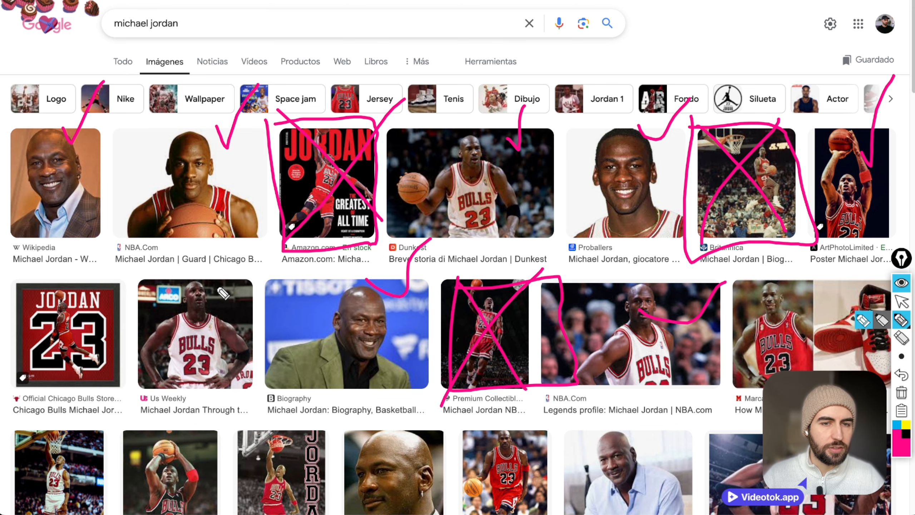
mouse_move(217, 285)
left_mouse_down()
mouse_move(234, 301)
mouse_move(280, 240)
left_mouse_up()
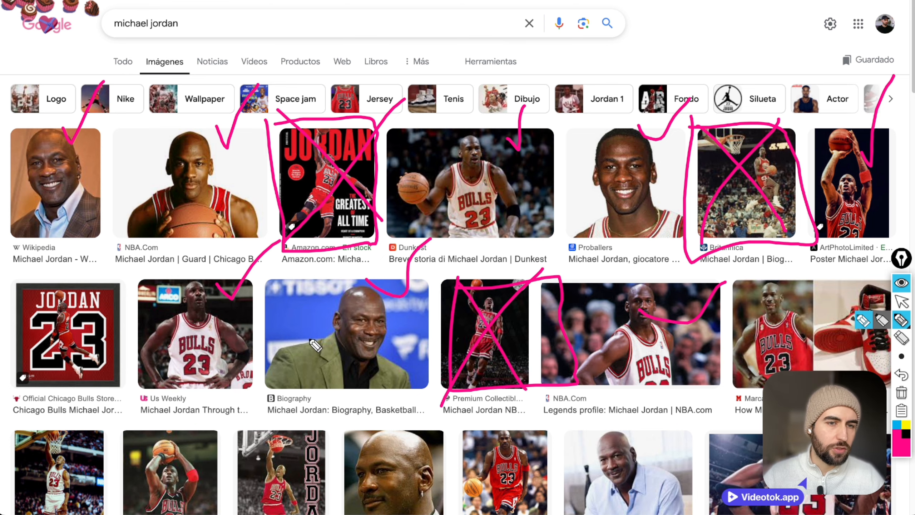
mouse_move(18, 276)
left_mouse_down()
mouse_move(50, 395)
mouse_move(108, 277)
mouse_move(19, 276)
left_mouse_up()
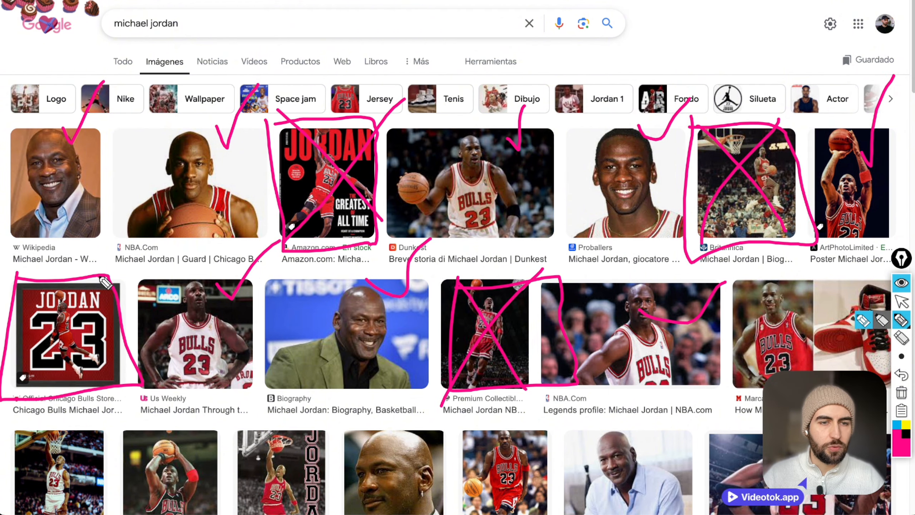
left_click_drag(104, 280, 2, 381)
left_click_drag(22, 298, 178, 409)
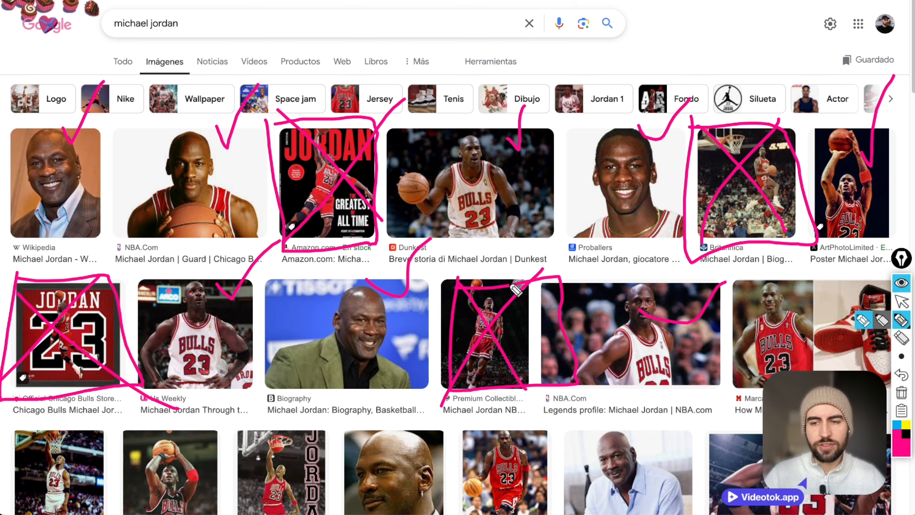
left_click(902, 392)
left_click(902, 301)
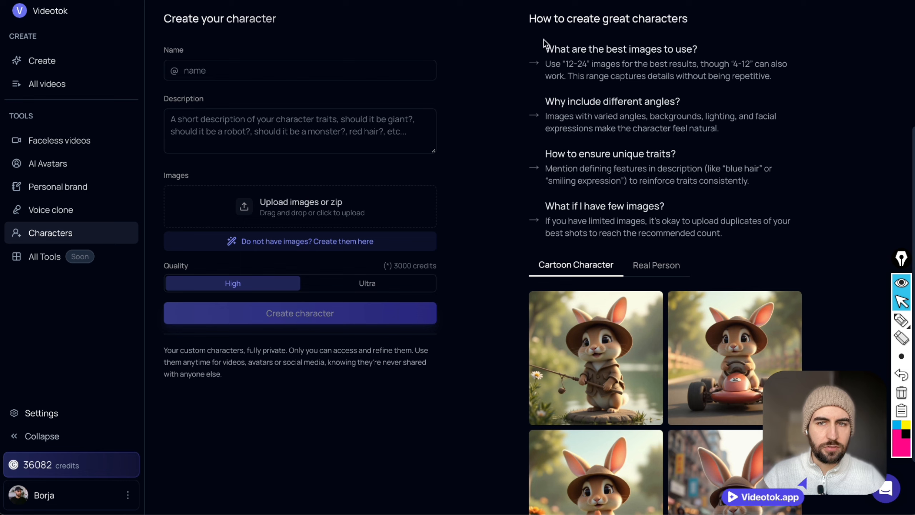
Examine Videotok's guidelines for great character images alongside the Michael Jordan image results
left_click_drag(547, 41, 742, 233)
left_click(631, 149)
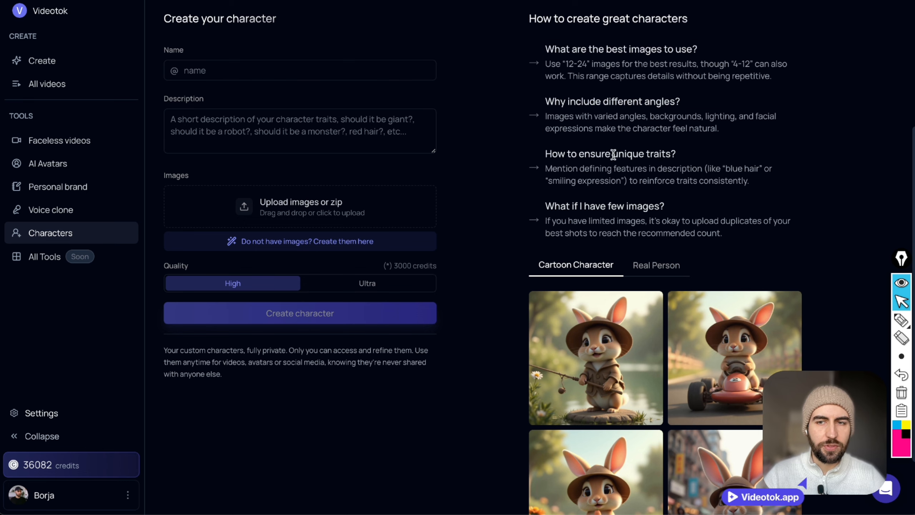
scroll(677, 149, "up", 1)
scroll(678, 148, "down", 1)
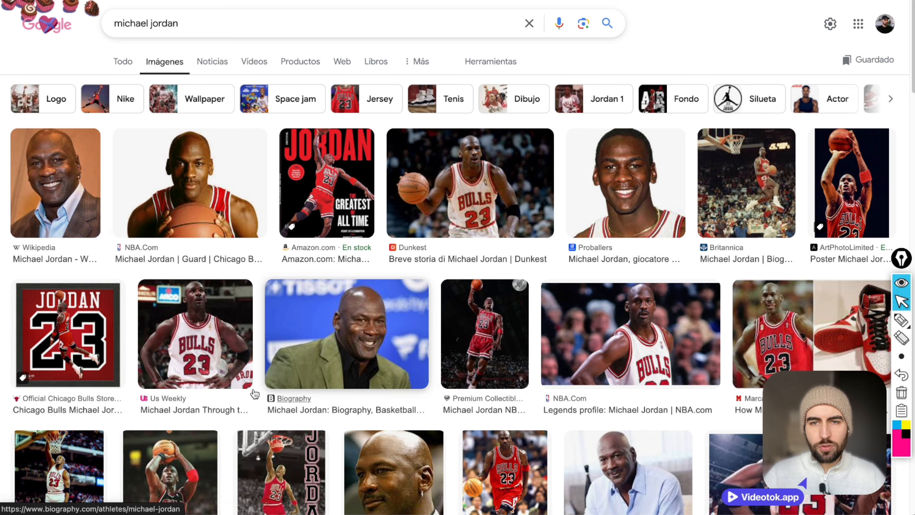
left_click(248, 0)
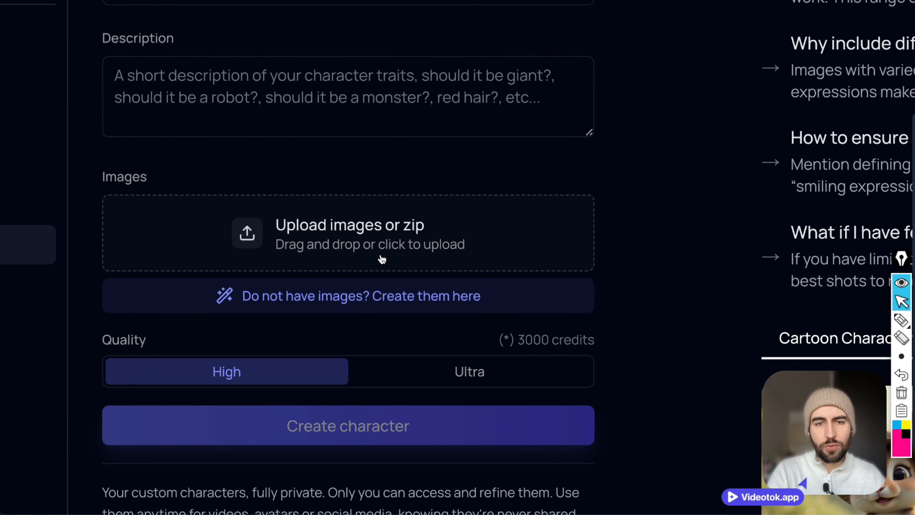
Write "JPG" and "PNG" in pink above the image upload area and draw a box around each
left_click(901, 319)
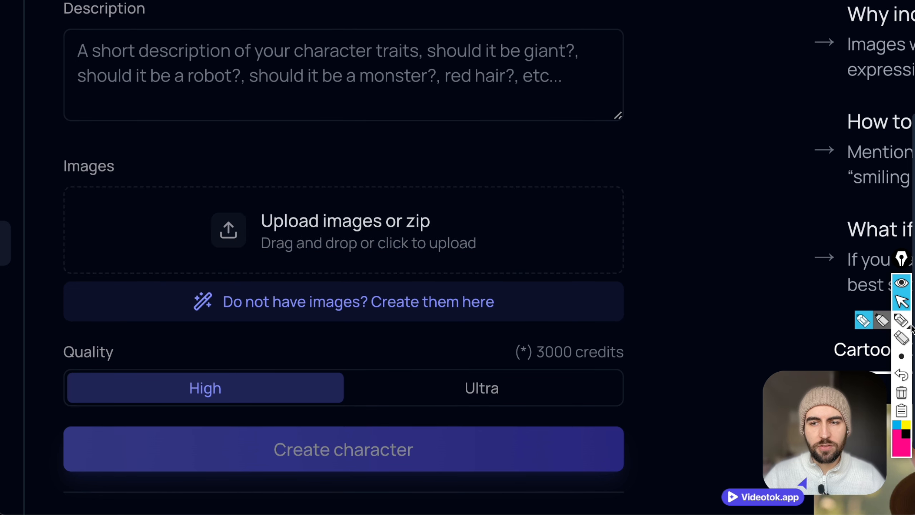
mouse_move(163, 53)
left_mouse_down()
mouse_move(210, 54)
mouse_move(161, 101)
left_mouse_up()
left_click_drag(230, 59, 227, 108)
mouse_move(232, 54)
left_mouse_down()
mouse_move(230, 109)
mouse_move(255, 55)
mouse_move(223, 83)
left_mouse_up()
left_click_drag(301, 58, 275, 96)
left_click_drag(135, 34, 134, 127)
mouse_move(138, 59)
left_mouse_down()
mouse_move(148, 30)
mouse_move(333, 143)
mouse_move(208, 127)
left_mouse_up()
mouse_move(469, 57)
left_mouse_down()
mouse_move(470, 100)
mouse_move(483, 76)
mouse_move(532, 81)
left_mouse_up()
mouse_move(600, 52)
left_mouse_down()
mouse_move(606, 94)
mouse_move(576, 80)
left_mouse_up()
mouse_move(429, 18)
left_mouse_down()
mouse_move(440, 91)
mouse_move(524, 27)
mouse_move(664, 22)
mouse_move(463, 146)
left_mouse_up()
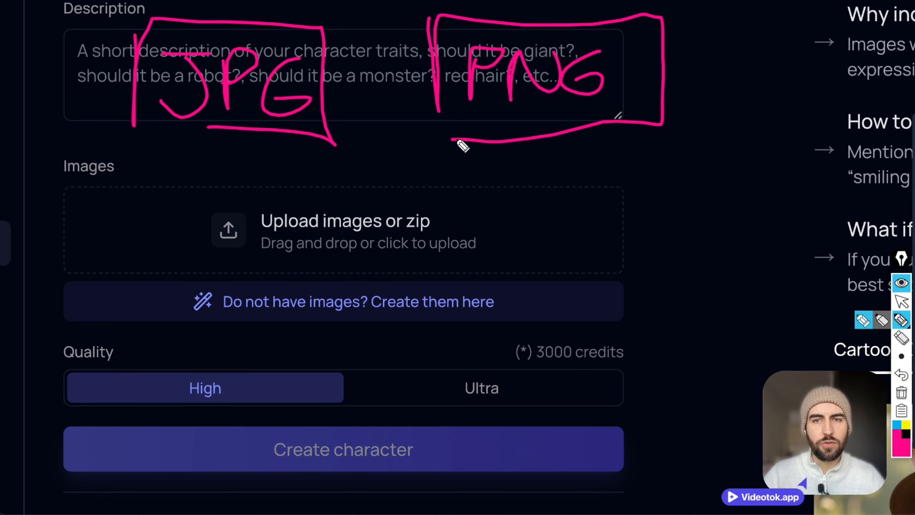
Switch to Finder, open the fotosVideo folder in Escritorio, and select Alonso_2016.jpg
left_click(905, 302)
mouse_move(143, 503)
left_click(83, 491)
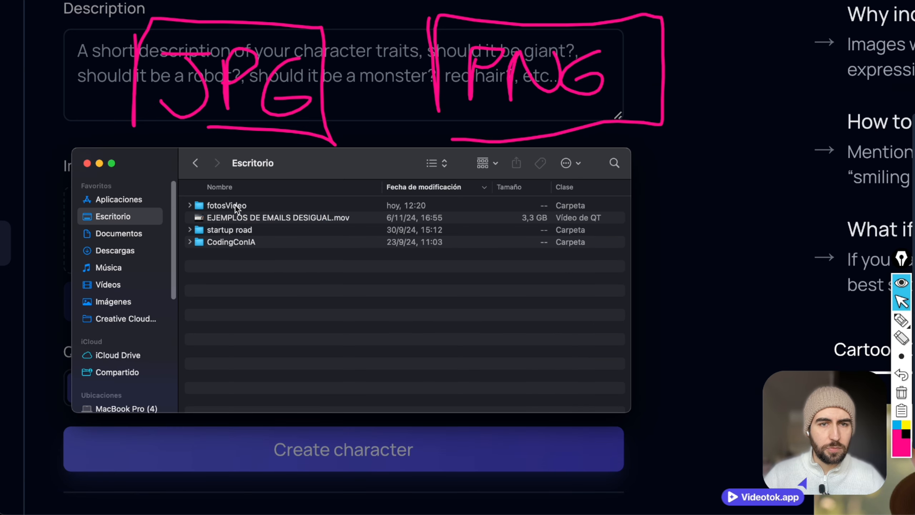
left_click(234, 206)
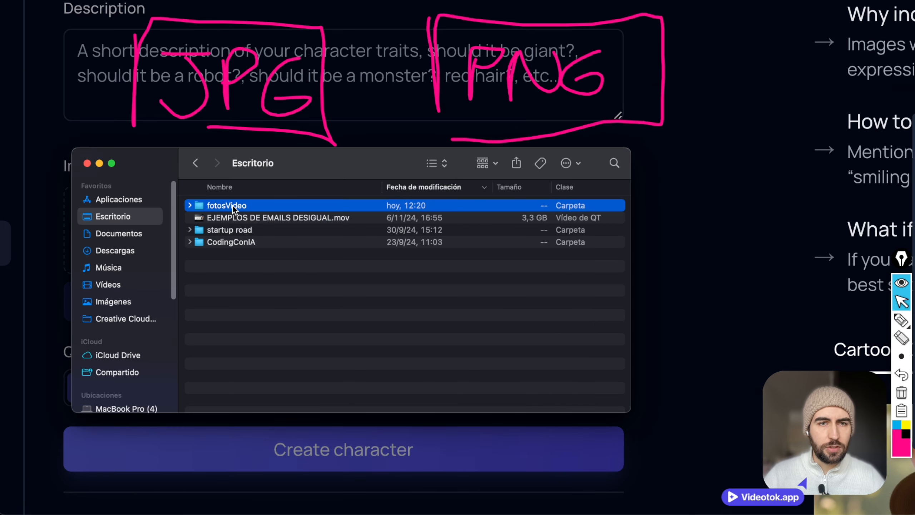
double_click(233, 207)
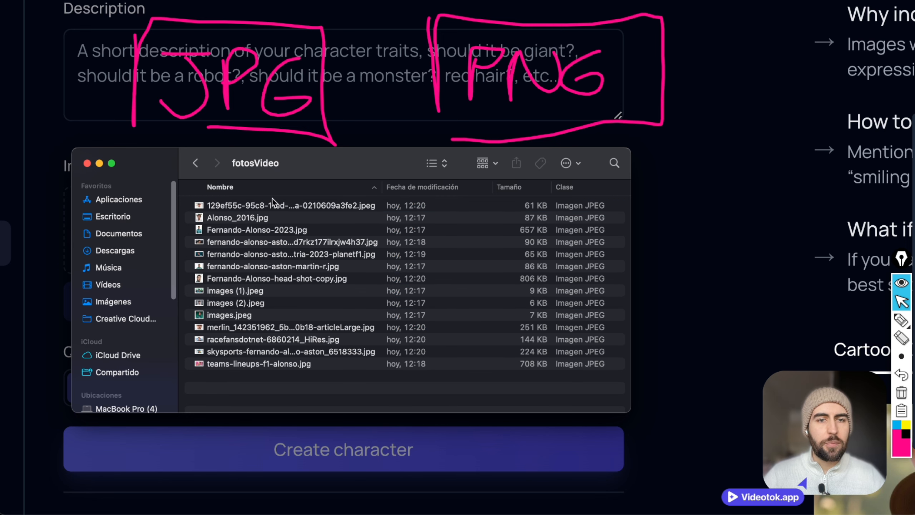
left_click(273, 207)
left_click(300, 217)
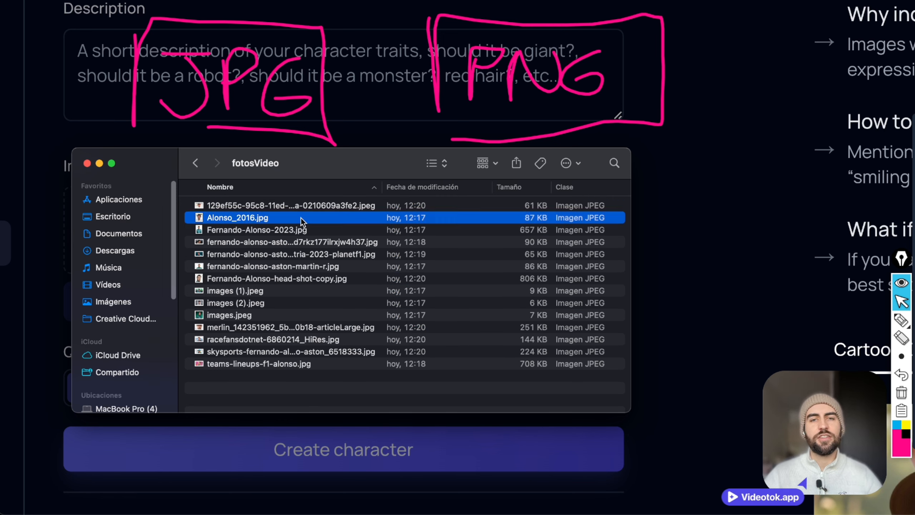
Write "WEBP" in yellow between the JPG and PNG boxes, underline it, and hide the annotations
left_click(905, 428)
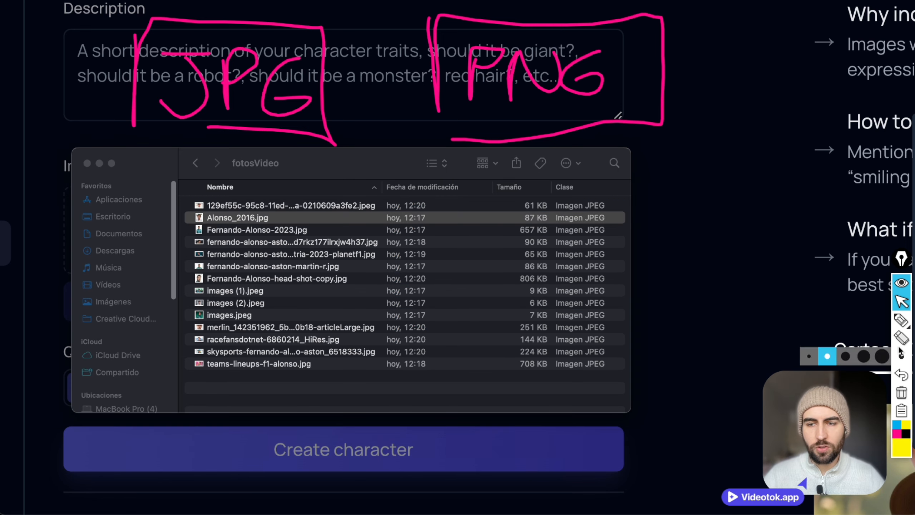
left_click(902, 319)
mouse_move(335, 24)
left_mouse_down()
mouse_move(366, 0)
mouse_move(380, 31)
mouse_move(378, 2)
mouse_move(410, 33)
left_mouse_up()
mouse_move(417, 2)
left_mouse_down()
mouse_move(429, 4)
mouse_move(412, 14)
left_mouse_up()
left_click_drag(331, 37, 446, 37)
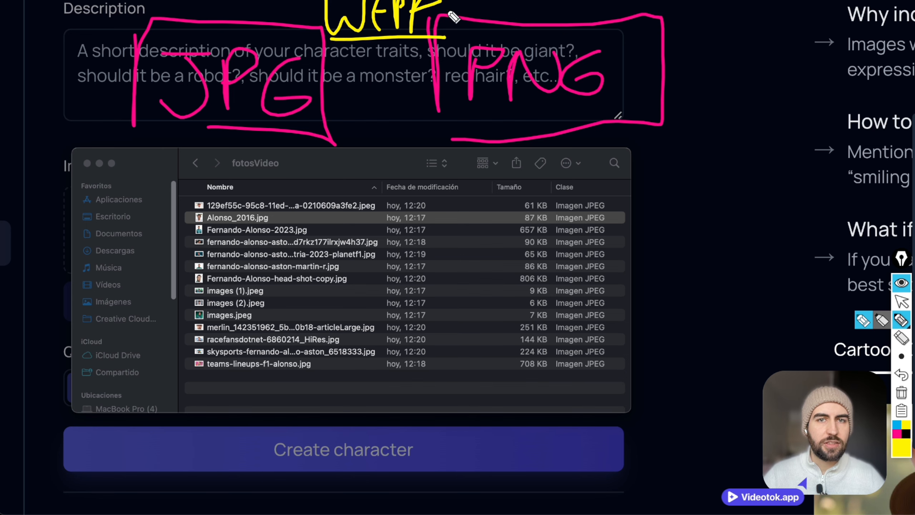
left_click(902, 301)
left_click(903, 284)
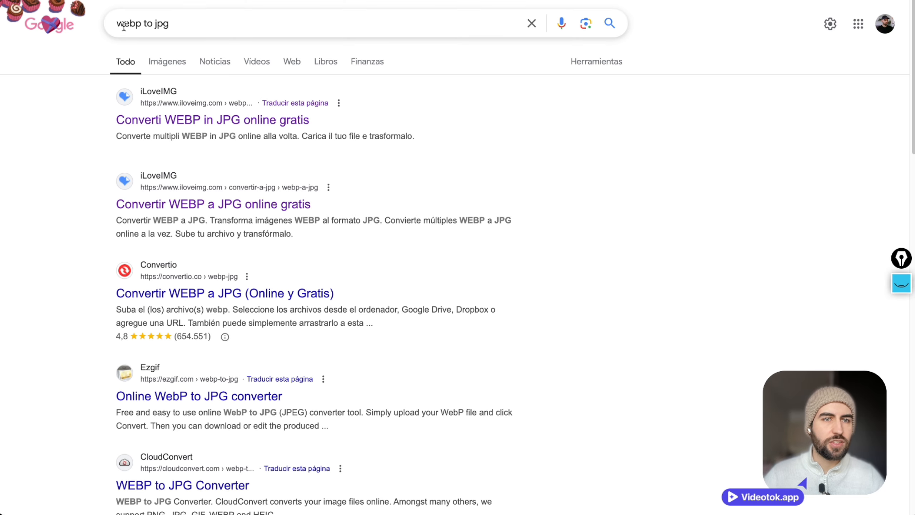
Open iLoveIMG's WEBP to JPG converter page from the Google results for "webp to jpg" and examine it
left_click(129, 23)
scroll(129, 23, "up", 5)
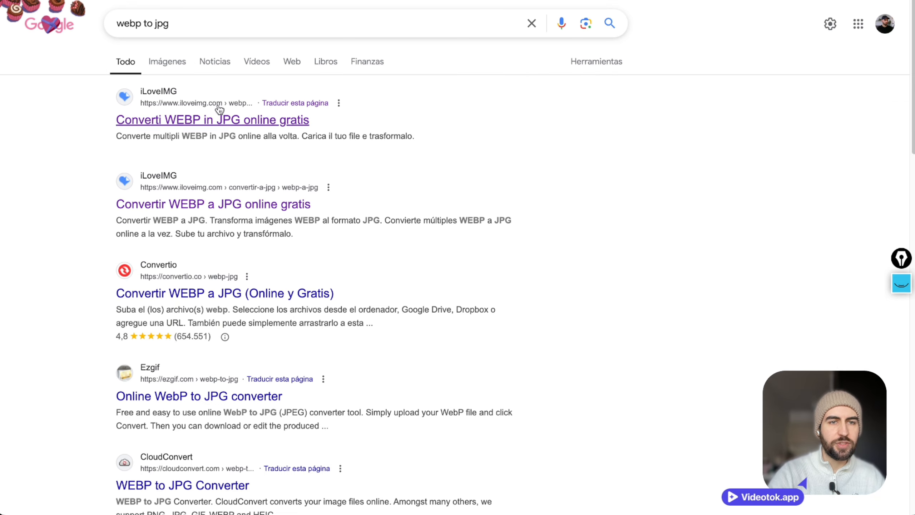
left_click(158, 122)
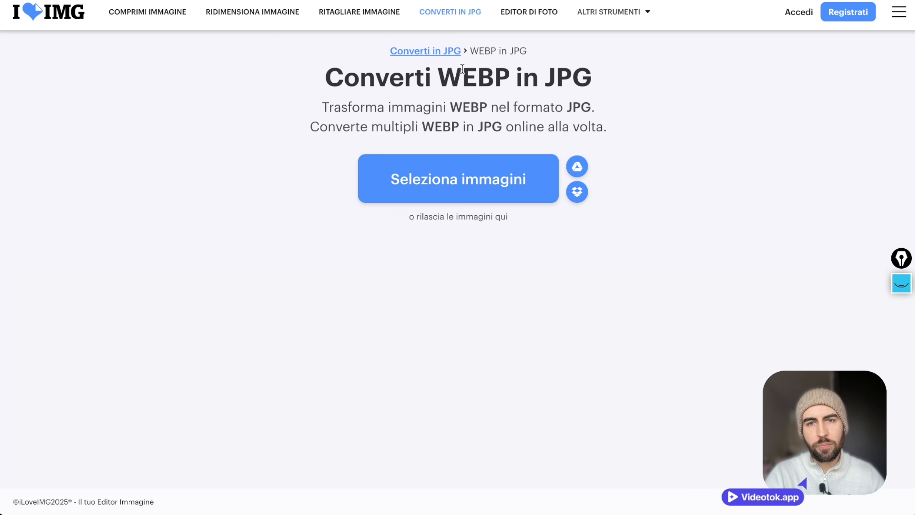
left_click_drag(550, 77, 615, 74)
left_click(615, 74)
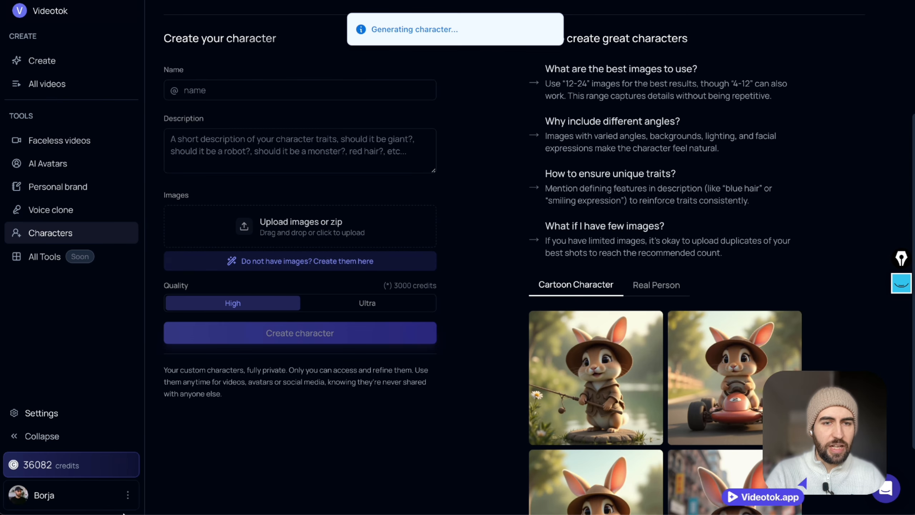
Switch to the fotosVideo folder in Finder and preview its Fernando Alonso photos one by one through racefansdotnet-6860214_HiRes.jpg
mouse_move(135, 494)
left_click(104, 496)
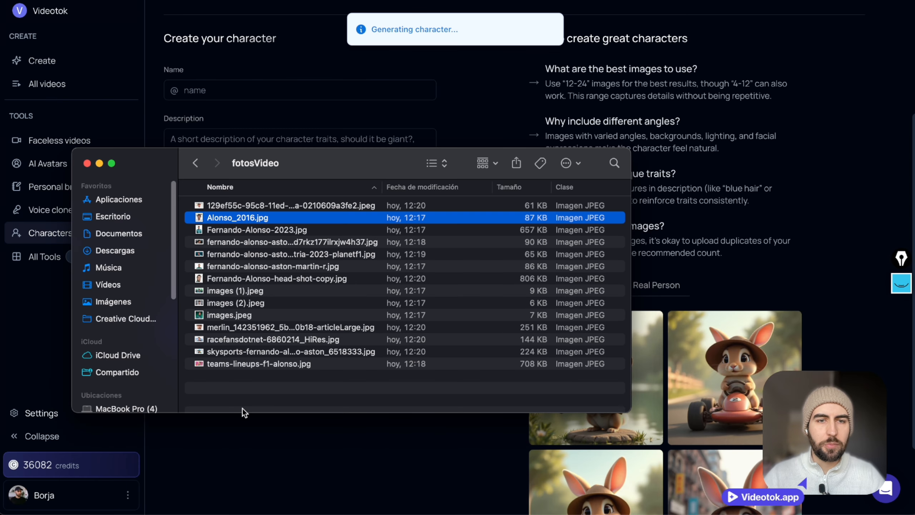
left_click_drag(265, 387, 270, 250)
left_click(277, 219)
left_click(285, 207)
key("space")
key("Down")
key("Down")
key("Down")
key("Down")
key("Down")
key("Down")
key("Down")
key("Down")
key("Down")
key("Down")
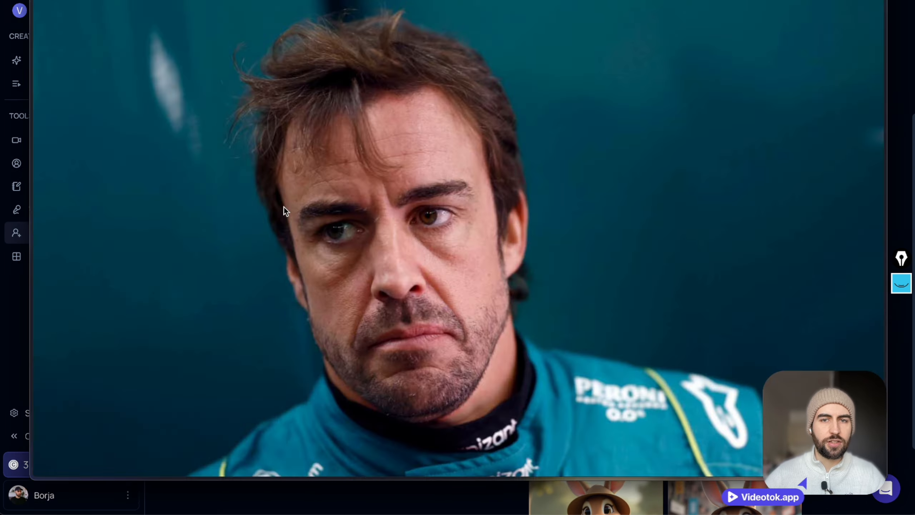
key("Down")
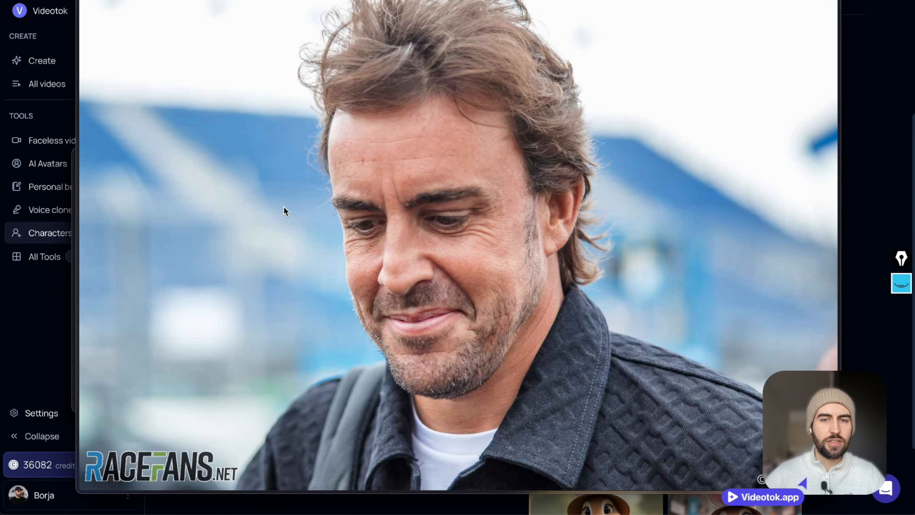
key("space")
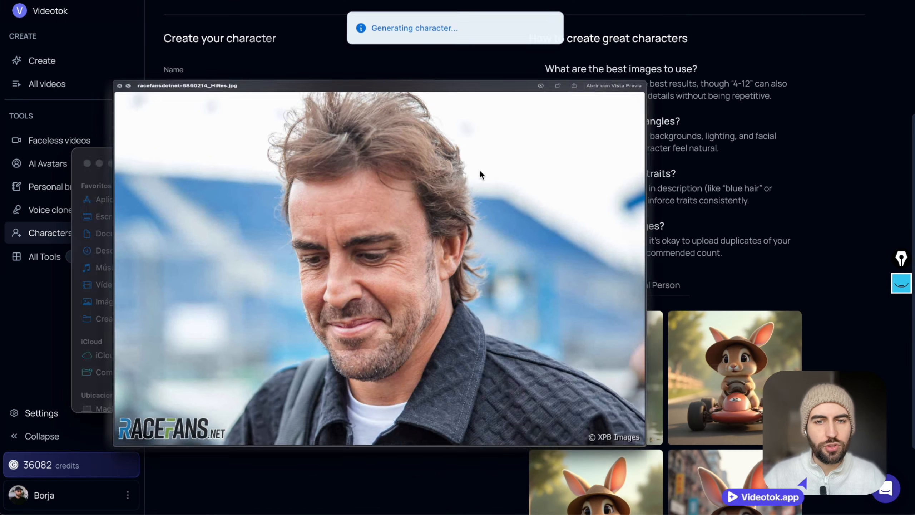
Add all photos from the fotosVideo folder as the new character's images in Videotok
left_click_drag(333, 176, 675, 47)
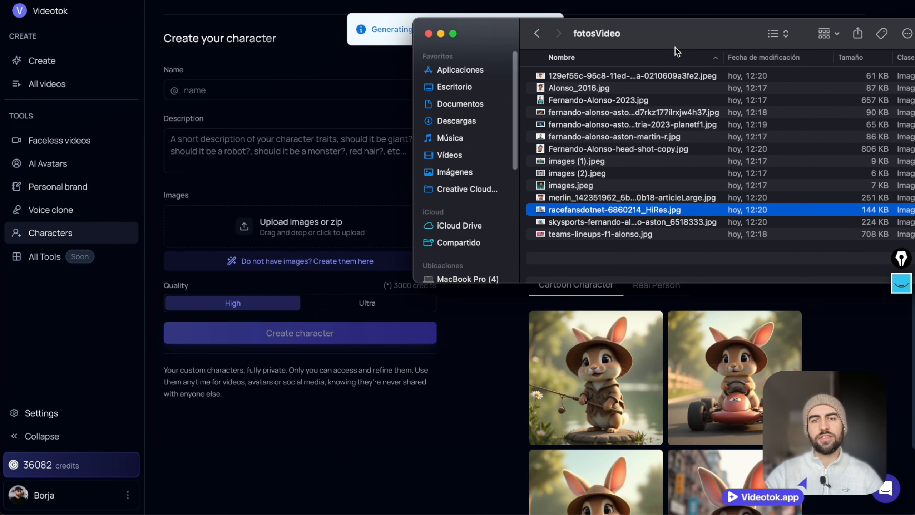
key("super+a")
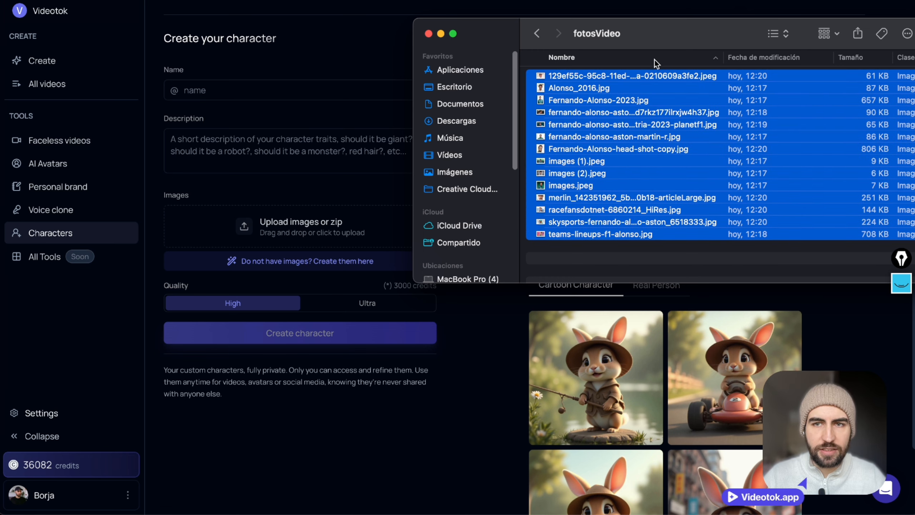
left_click_drag(612, 124, 279, 229)
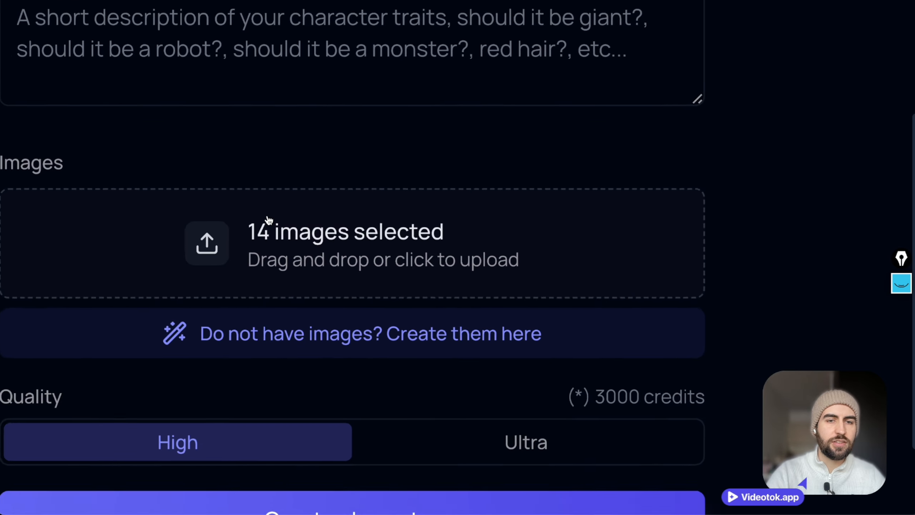
scroll(364, 233, "down", 5)
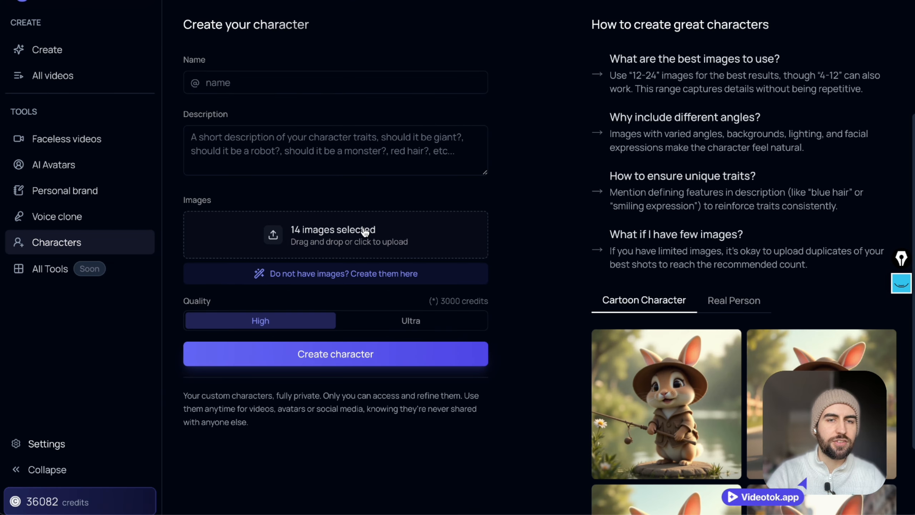
Name the new character fernandoalonso
left_click(246, 90)
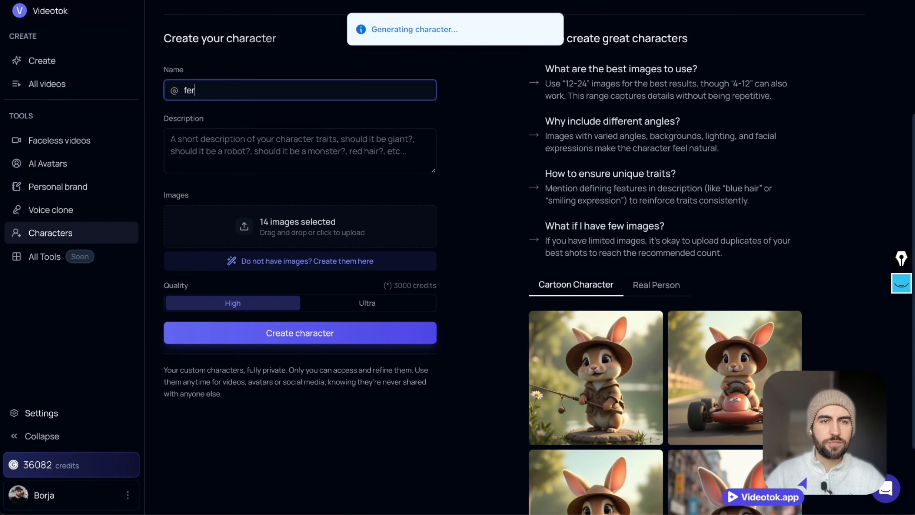
type("ferma")
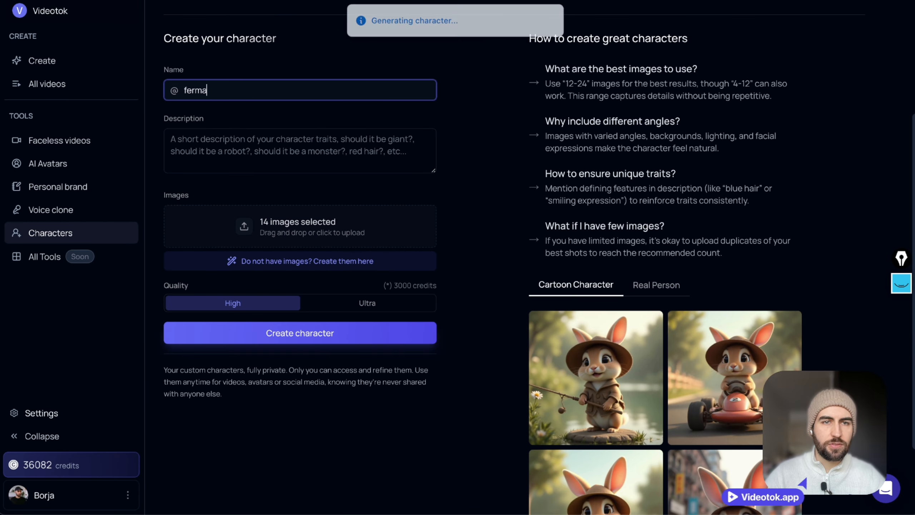
key("BackSpace")
type("nandoalonso")
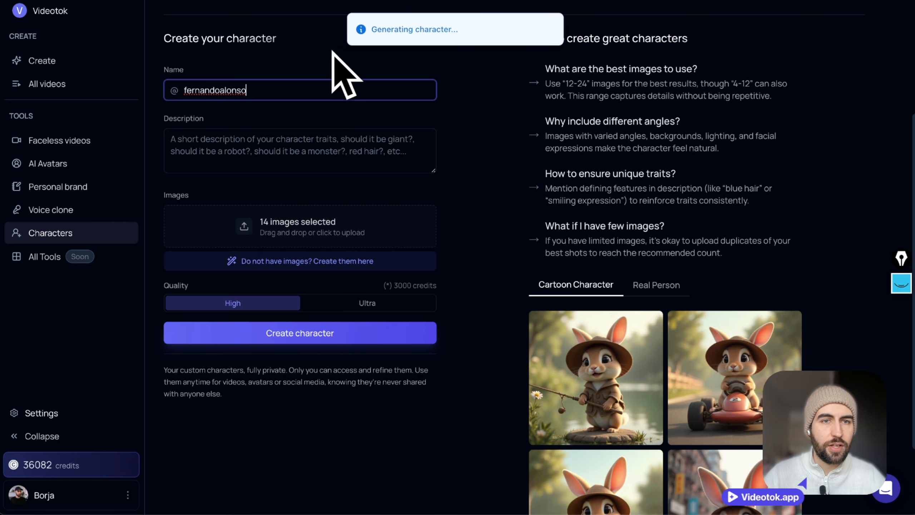
Describe the character as "fernando alonso f1 driver" and start creating it in High quality
left_click(231, 144)
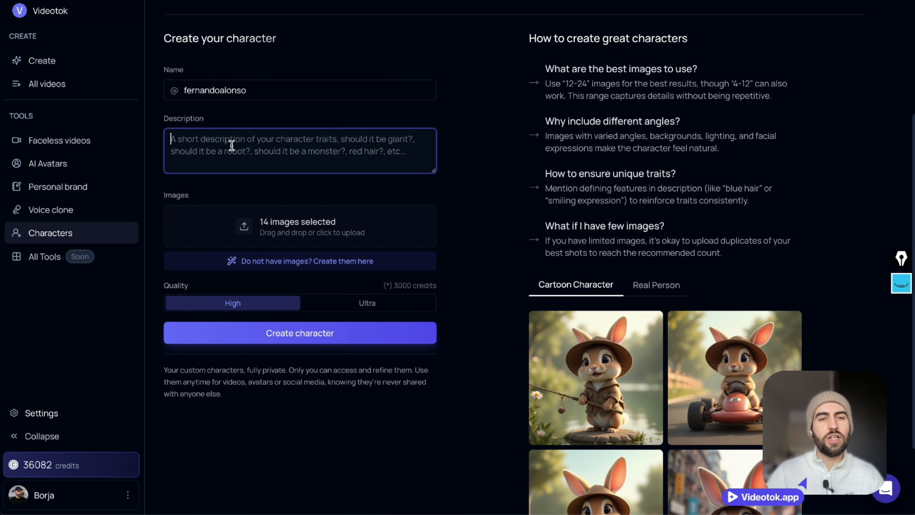
key("Return")
type("ferna")
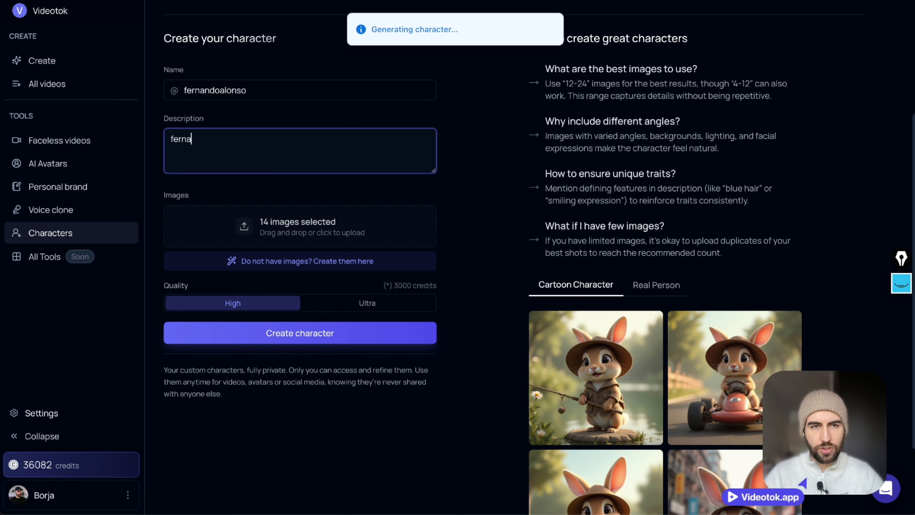
type("ndo alonso f1 driver")
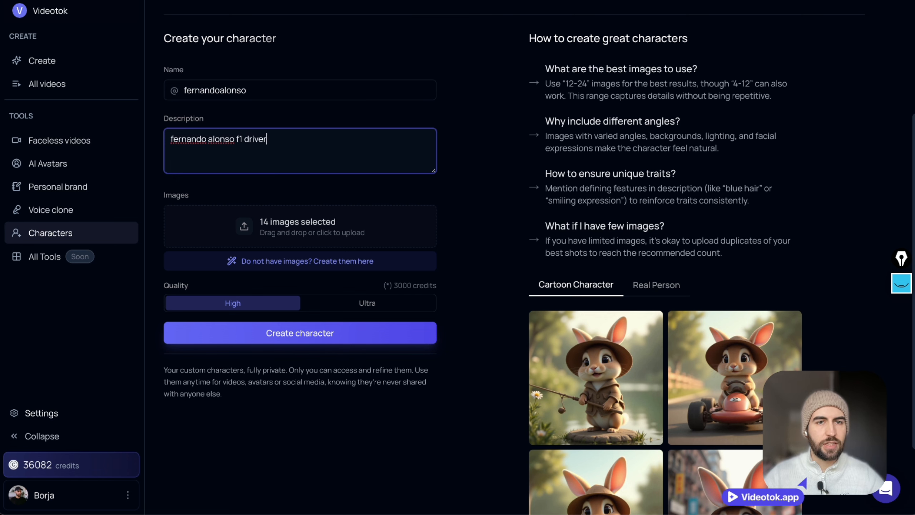
key("Return")
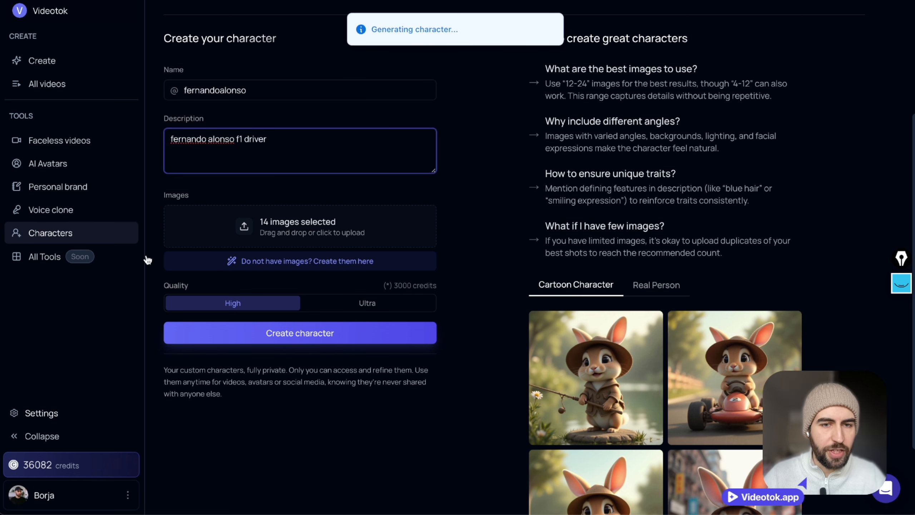
left_click(285, 344)
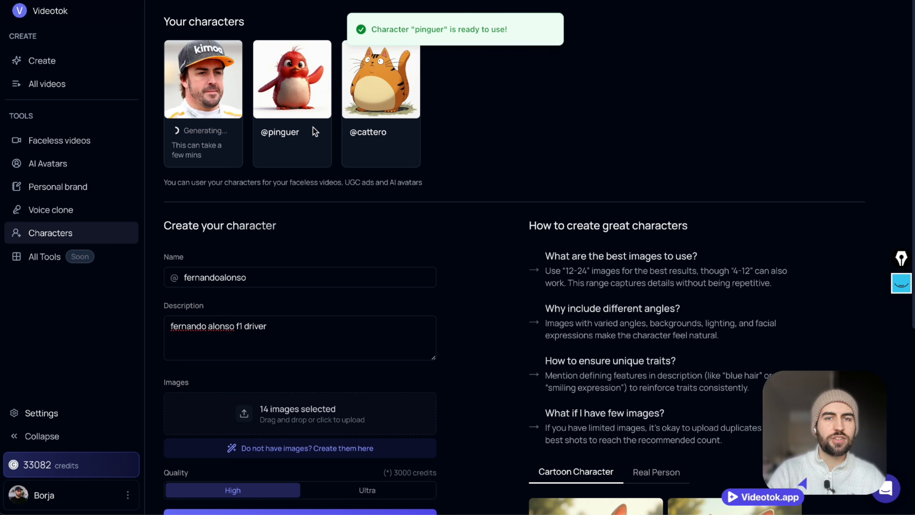
Check the pinguer character's name and open the faceless video creator
double_click(291, 131)
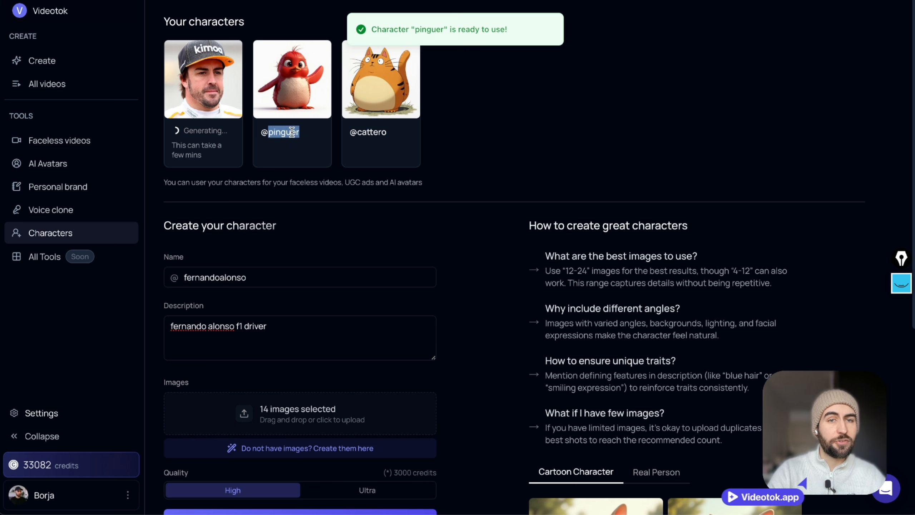
left_click(268, 132)
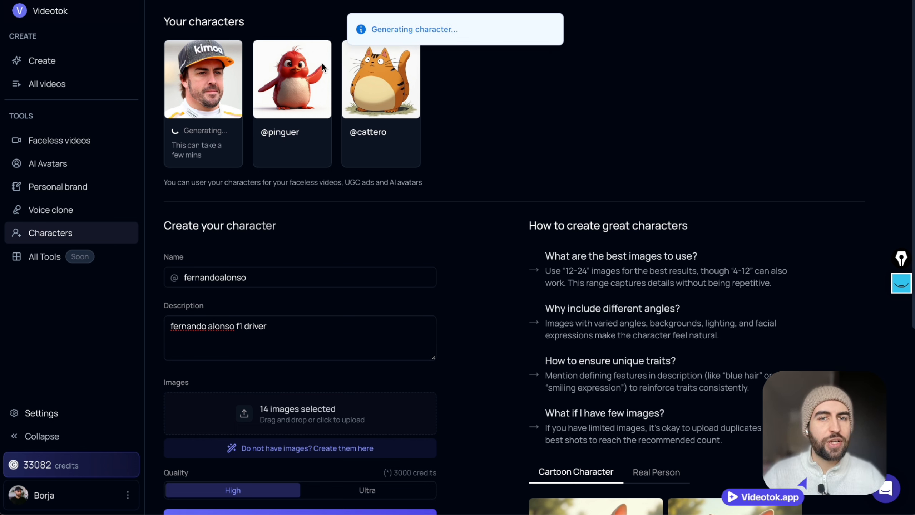
left_click(82, 59)
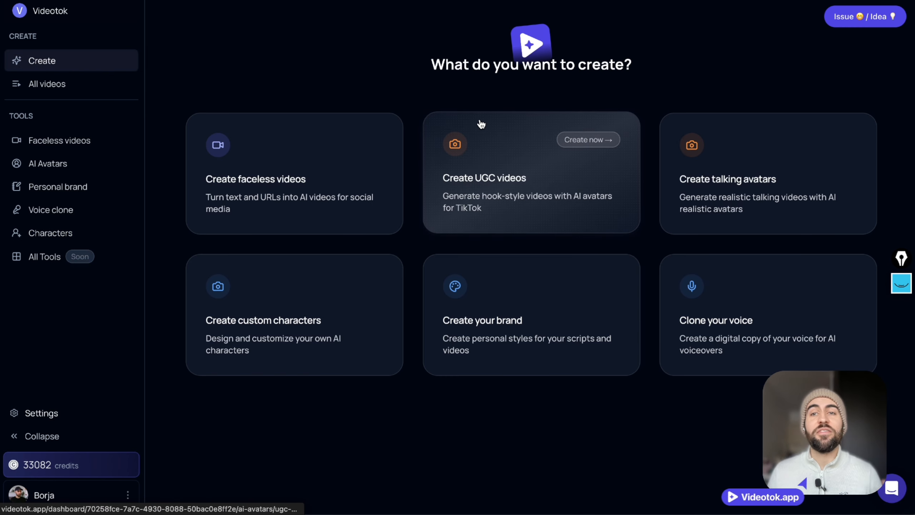
left_click(263, 160)
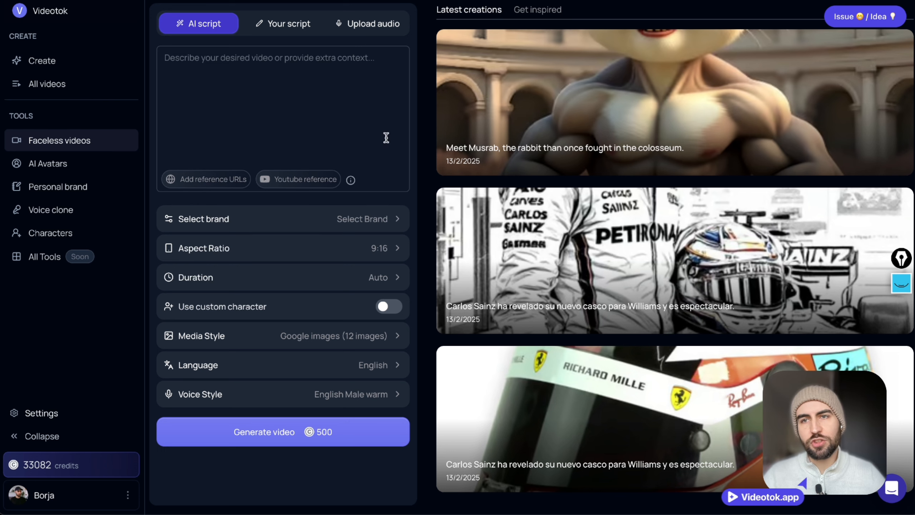
Annotate in yellow: box the script prompt area, point arrows at AI script and Your script, and draw three lines inside the box
left_click(902, 284)
left_click(901, 393)
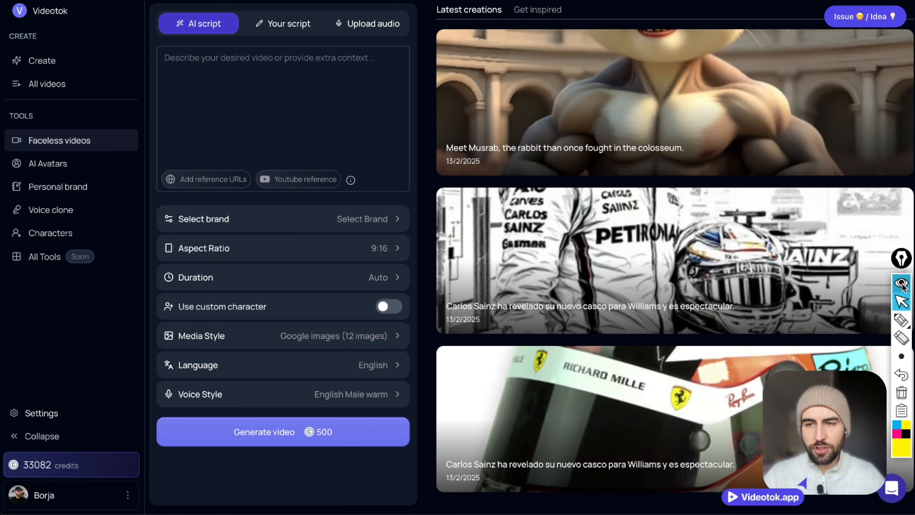
left_click(901, 320)
mouse_move(155, 42)
left_mouse_down()
mouse_move(154, 159)
mouse_move(230, 37)
mouse_move(424, 44)
mouse_move(417, 192)
mouse_move(177, 194)
mouse_move(140, 127)
left_mouse_up()
mouse_move(325, 1)
left_mouse_down()
mouse_move(296, 18)
mouse_move(291, 9)
mouse_move(298, 28)
left_mouse_up()
mouse_move(209, 12)
left_mouse_down()
mouse_move(202, 22)
mouse_move(209, 10)
left_mouse_up()
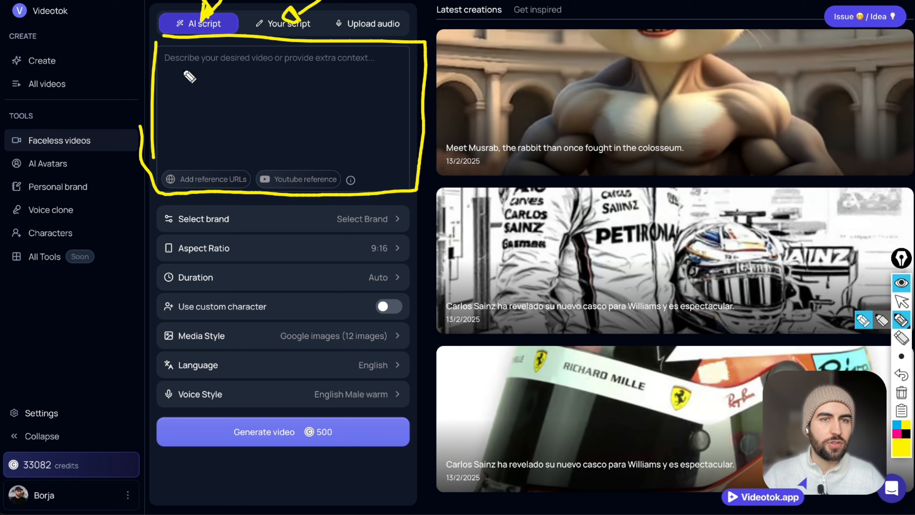
left_click_drag(179, 71, 367, 79)
left_click_drag(186, 88, 331, 93)
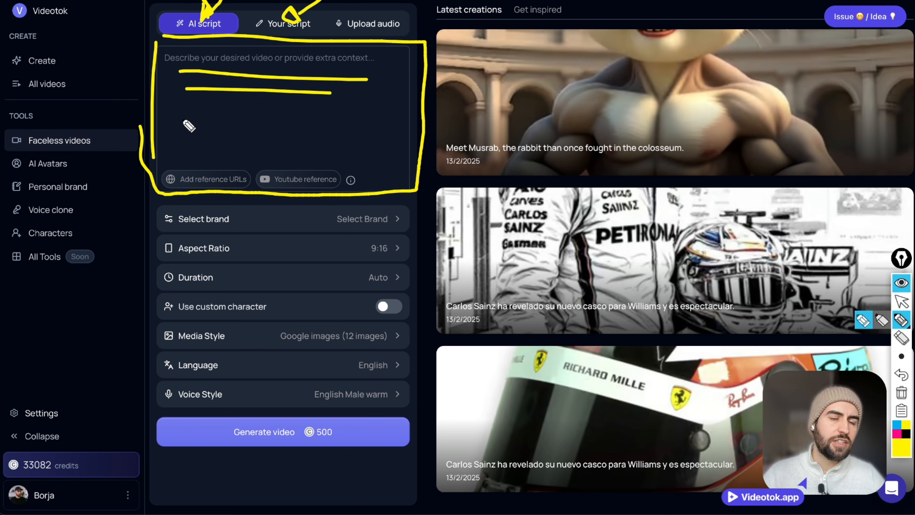
left_click_drag(181, 118, 355, 119)
Clear the annotations and draw yellow arrows pointing at the Select brand, Aspect Ratio and Duration settings
left_click(901, 392)
mouse_move(380, 178)
left_mouse_down()
mouse_move(308, 218)
mouse_move(321, 212)
mouse_move(324, 221)
mouse_move(308, 223)
mouse_move(320, 209)
mouse_move(319, 223)
mouse_move(310, 223)
mouse_move(344, 231)
mouse_move(299, 249)
left_mouse_up()
left_click_drag(386, 263, 313, 268)
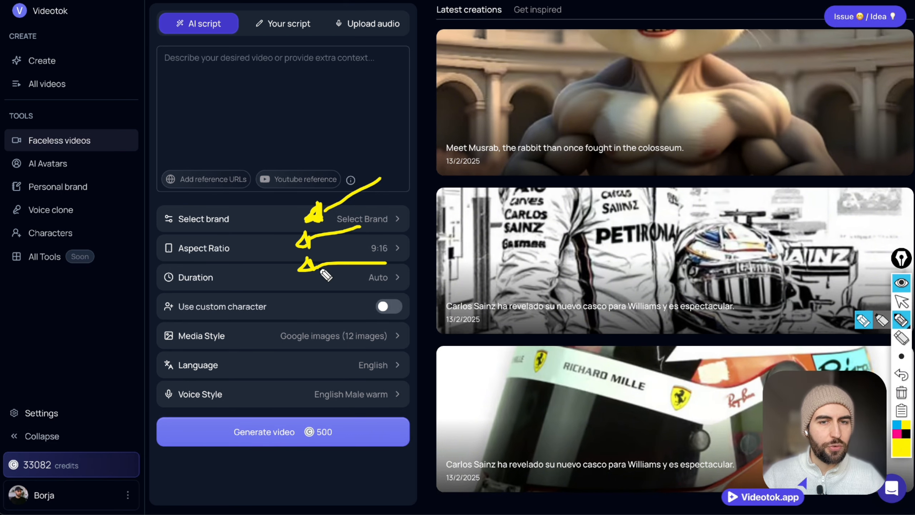
Underline the Use custom character setting in pink and leave the pen tool
left_click(899, 436)
left_click_drag(179, 324, 416, 322)
left_click(902, 301)
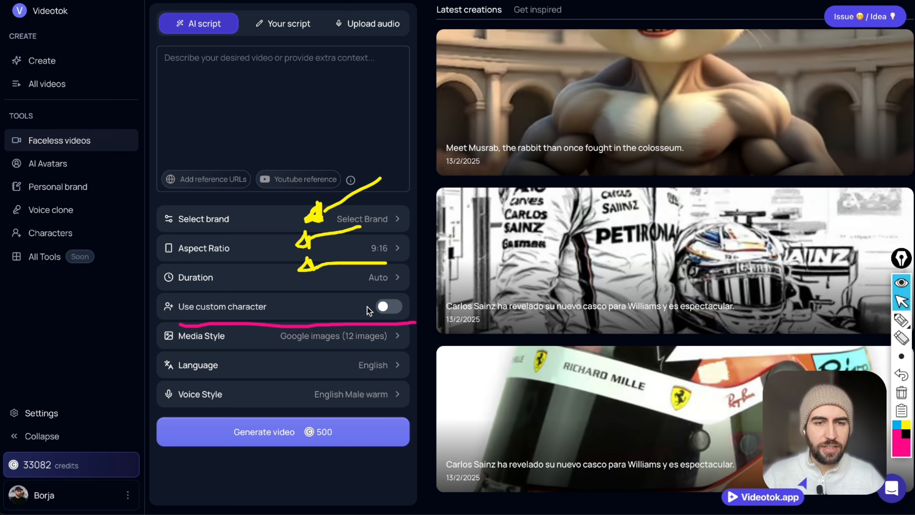
Enable the custom character option for the video and select pinguer as the character
left_click(384, 307)
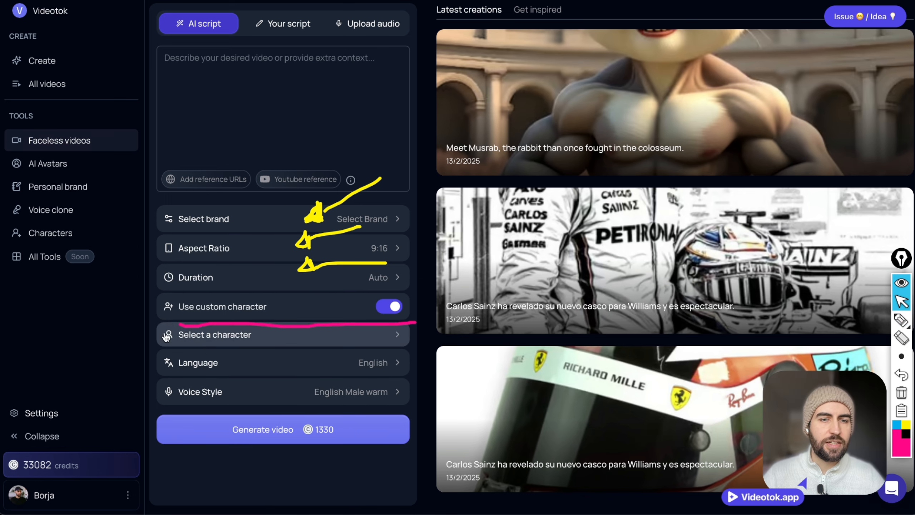
left_click(193, 342)
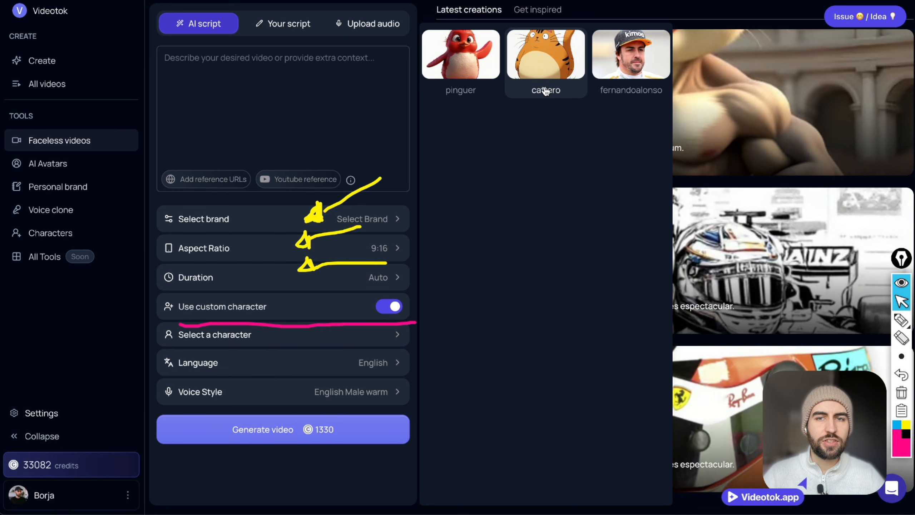
left_click(461, 59)
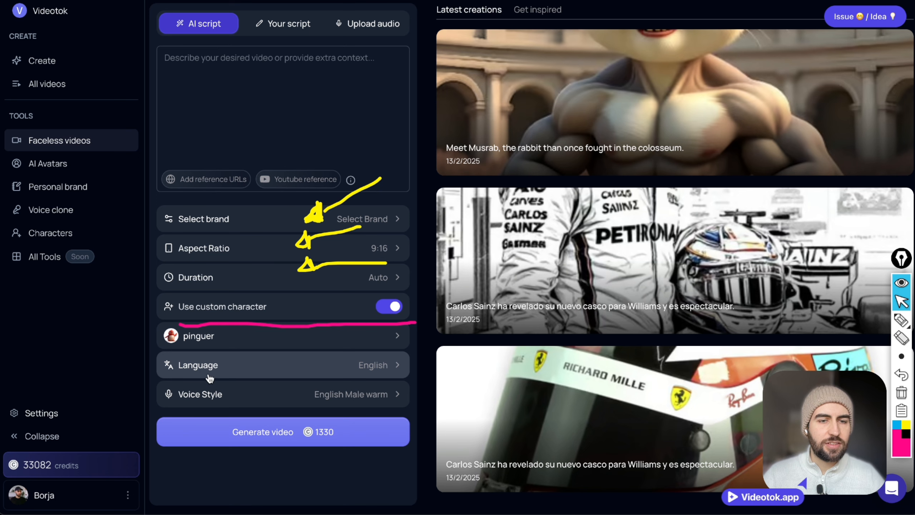
Preview several single-narrator English voices, set the voice style to Jennifer, and clear the drawn annotations
left_click(256, 371)
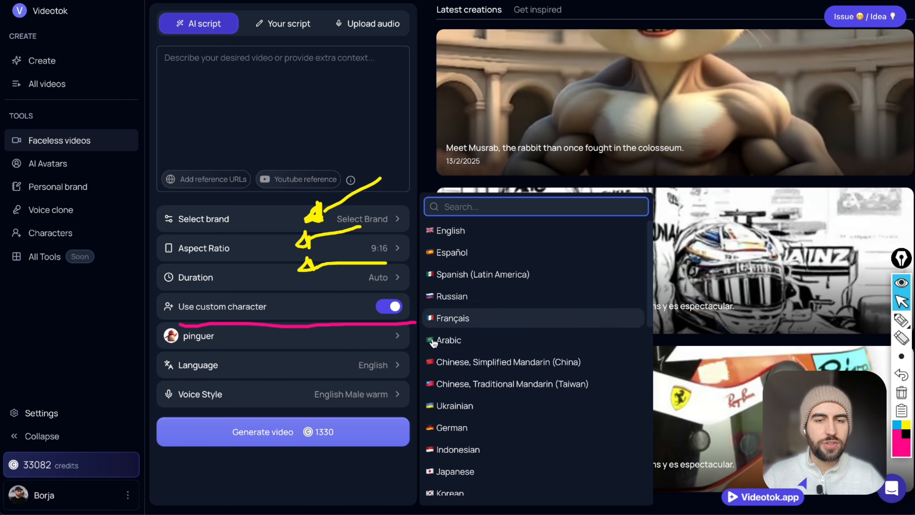
left_click(357, 396)
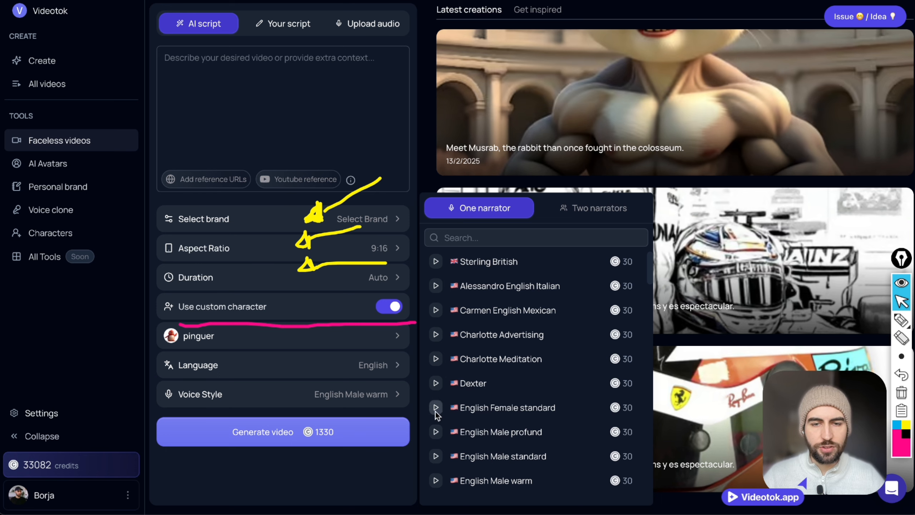
left_click(436, 431)
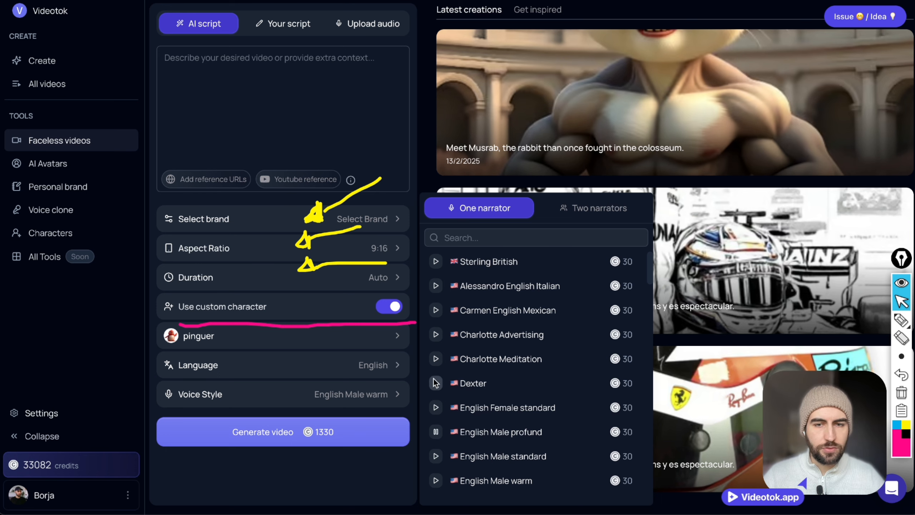
left_click(436, 334)
left_click(436, 310)
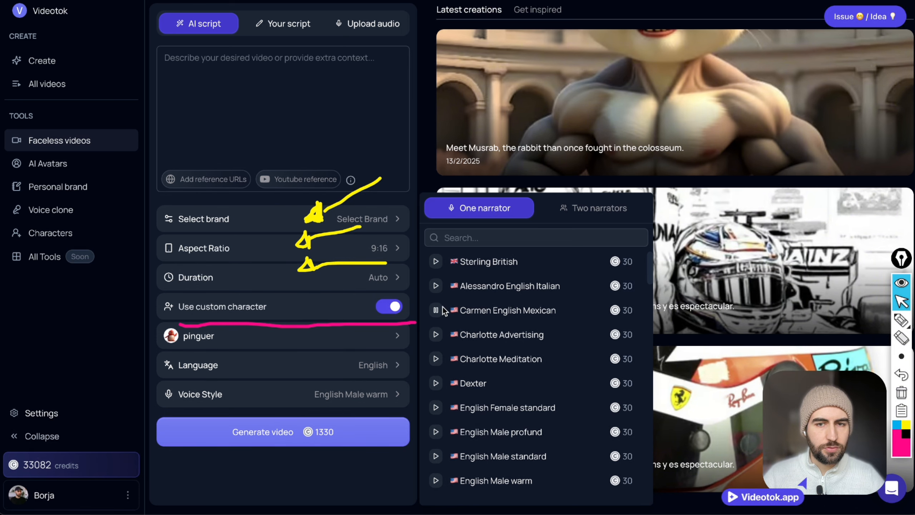
left_click(435, 261)
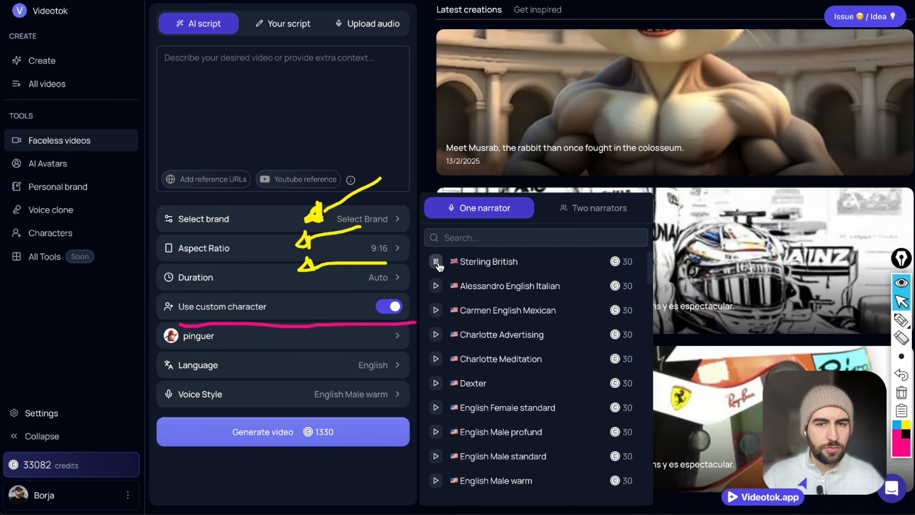
scroll(485, 316, "down", 1)
scroll(485, 317, "down", 2)
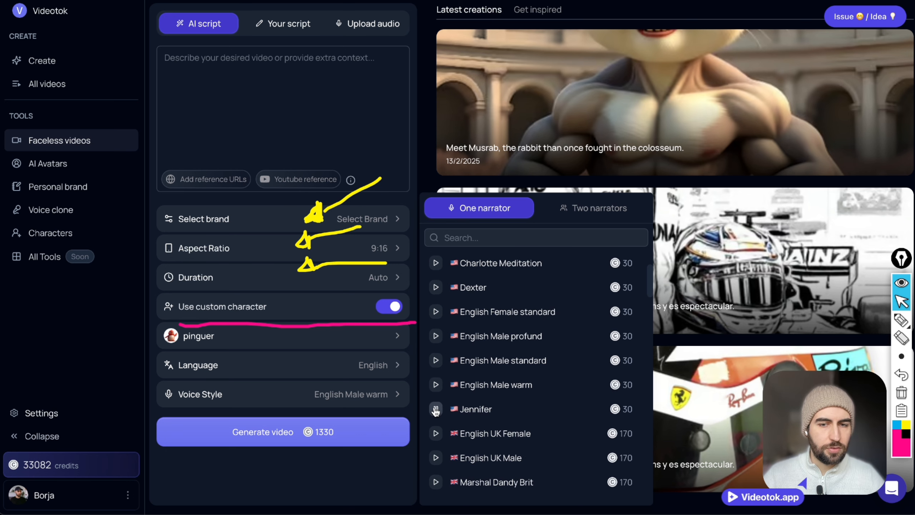
left_click(454, 409)
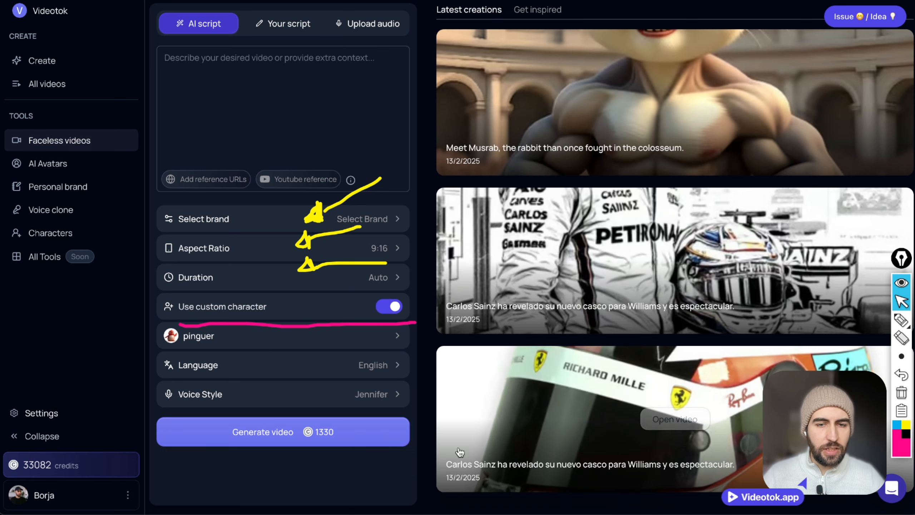
left_click(903, 393)
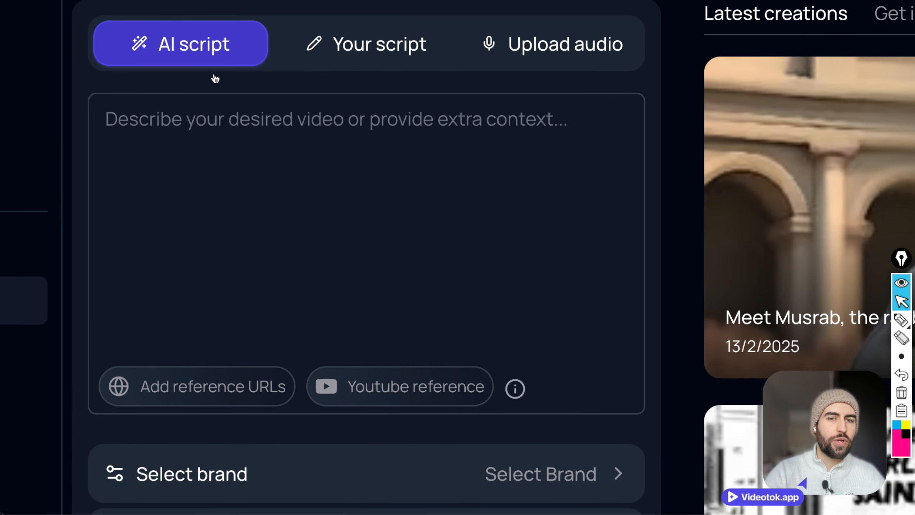
Look at the entry fields for adding a reference URL and a YouTube reference to the AI script
left_click(208, 390)
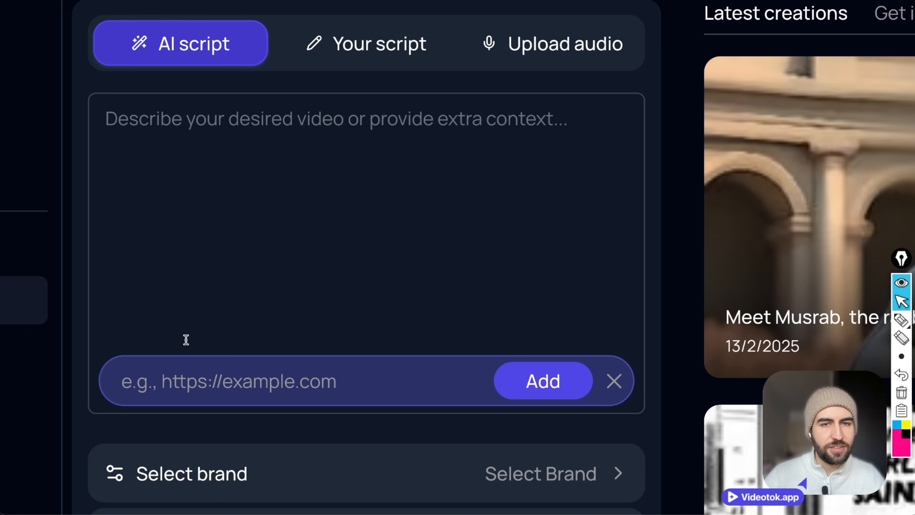
left_click(614, 389)
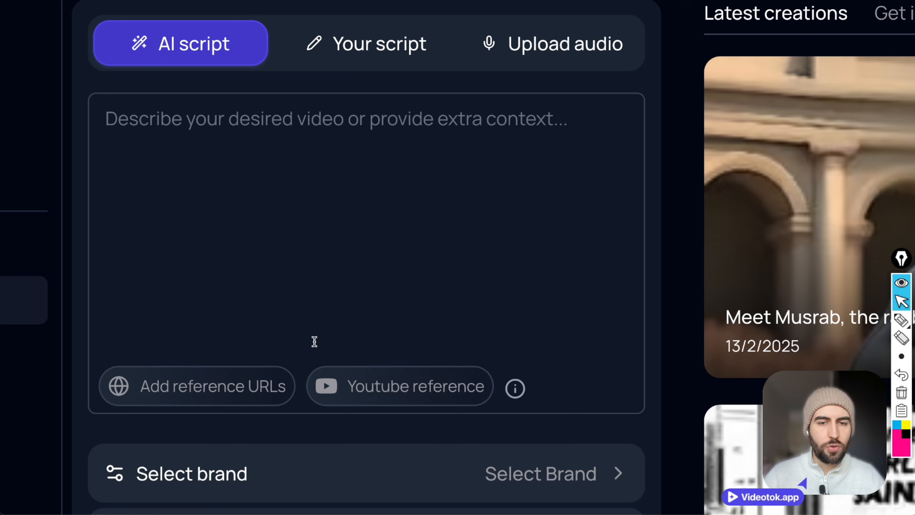
left_click(400, 385)
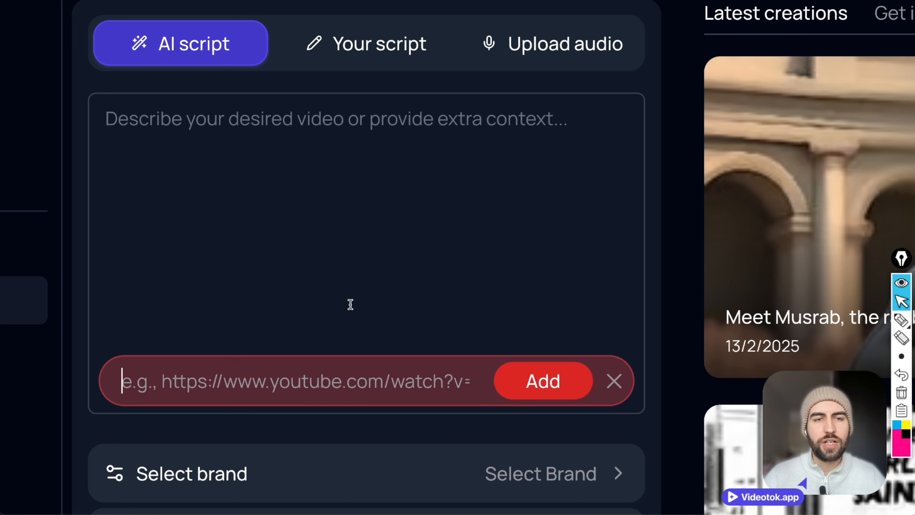
left_click(620, 386)
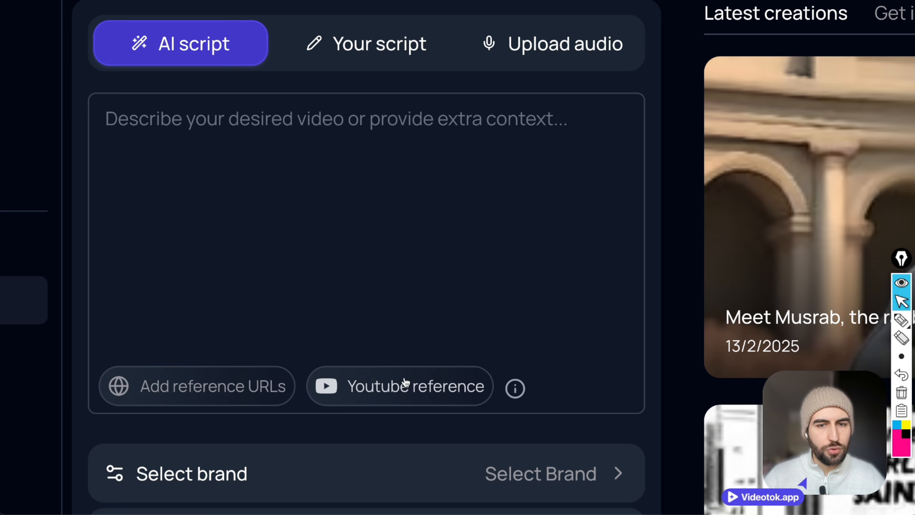
left_click(479, 391)
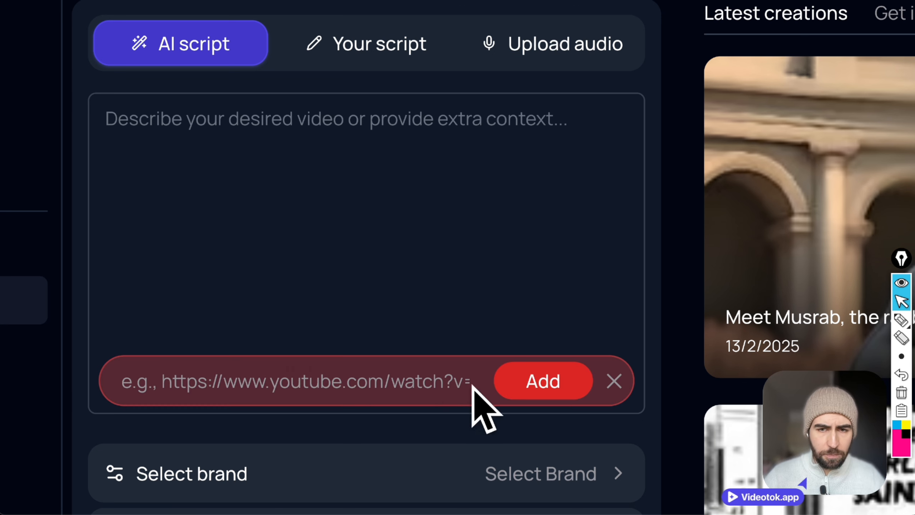
Draw a pink arrow to the YouTube link field with the underlined label "Subtitles", then clear the annotations and leave the pen tool
left_click(899, 320)
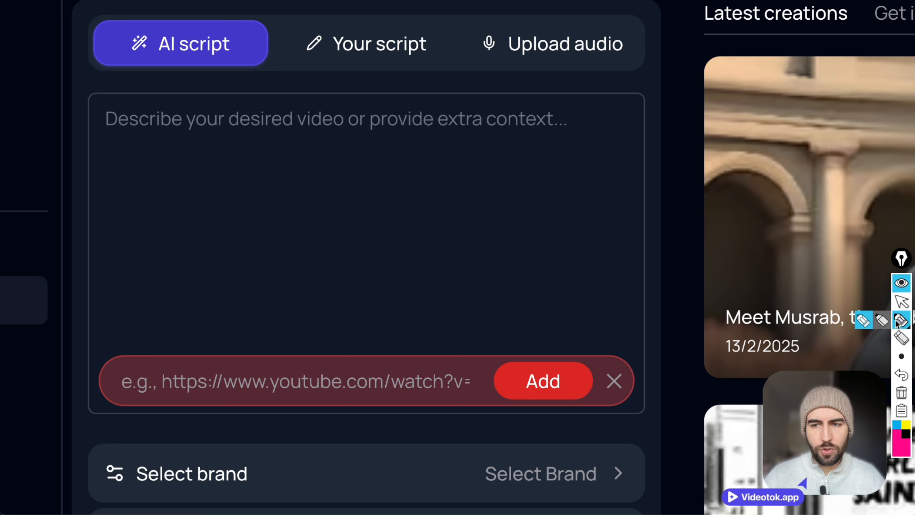
mouse_move(398, 272)
left_mouse_down()
mouse_move(336, 358)
mouse_move(330, 348)
mouse_move(342, 371)
mouse_move(330, 355)
mouse_move(313, 369)
left_mouse_up()
mouse_move(429, 243)
left_mouse_down()
mouse_move(417, 277)
mouse_move(454, 270)
left_mouse_up()
mouse_move(455, 234)
left_mouse_down()
mouse_move(460, 272)
mouse_move(474, 268)
left_mouse_up()
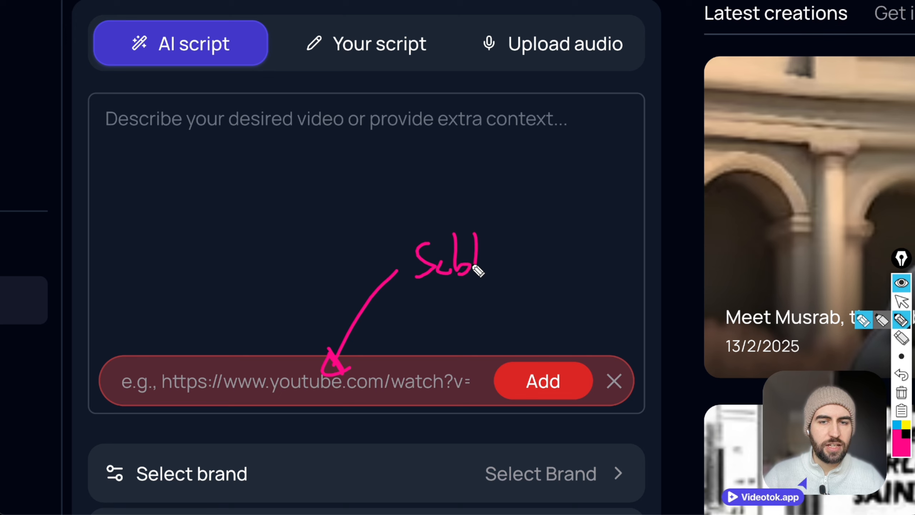
left_click_drag(490, 236, 490, 271)
mouse_move(506, 222)
left_mouse_down()
mouse_move(505, 271)
mouse_move(519, 237)
mouse_move(521, 275)
mouse_move(573, 269)
left_mouse_up()
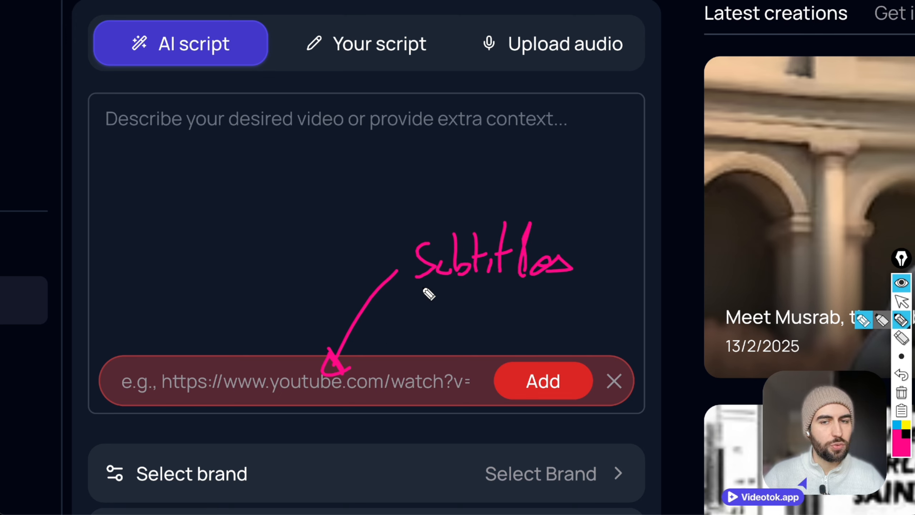
left_click_drag(410, 288, 572, 281)
left_click(901, 392)
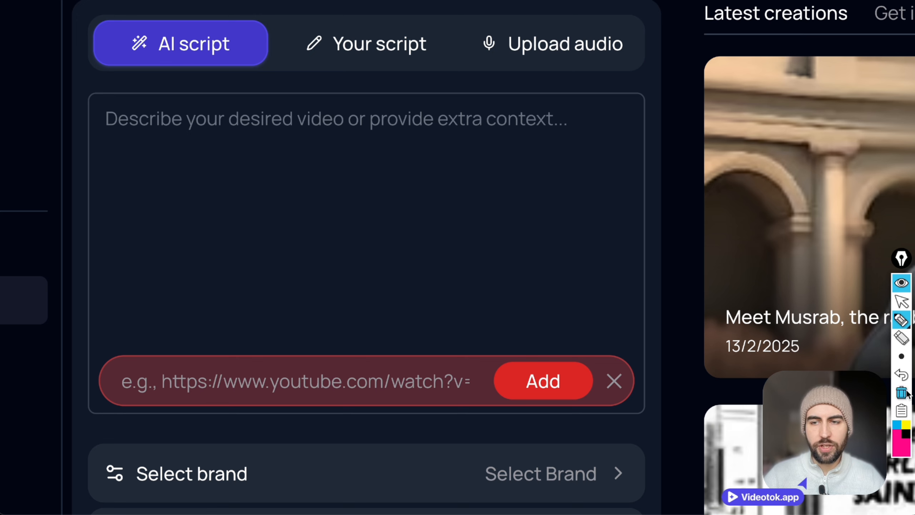
left_click(901, 301)
Close the YouTube reference field and enter the prompt "a pinguin story for kids about travelling the world and seeing different monuments"
left_click(612, 381)
left_click(187, 177)
type("a p")
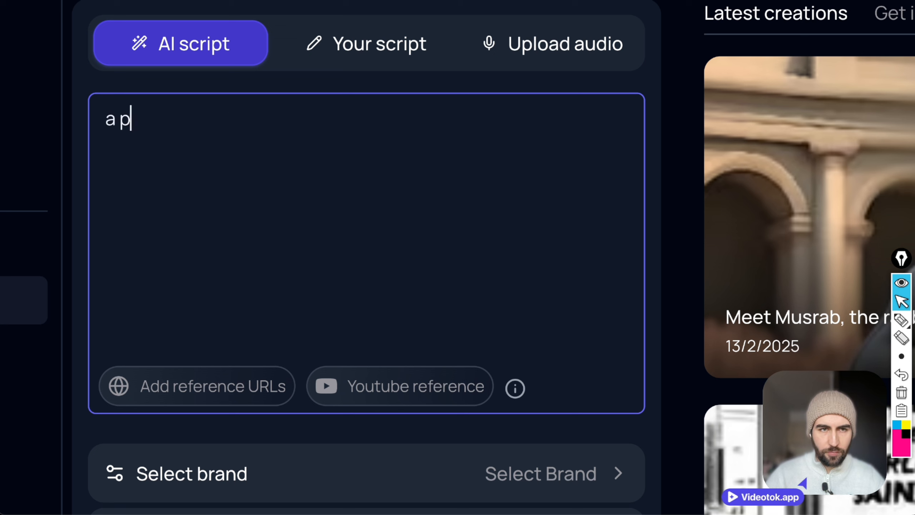
type("inguin stor")
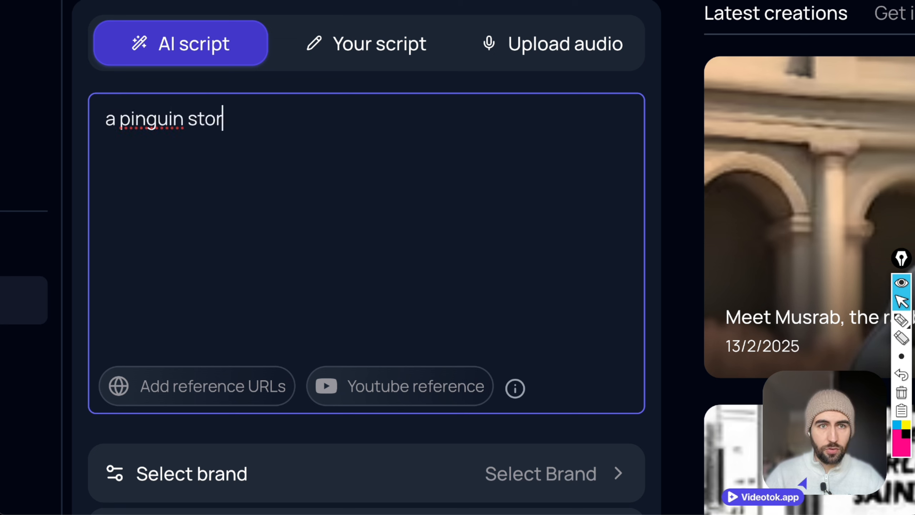
type("y for kids about ")
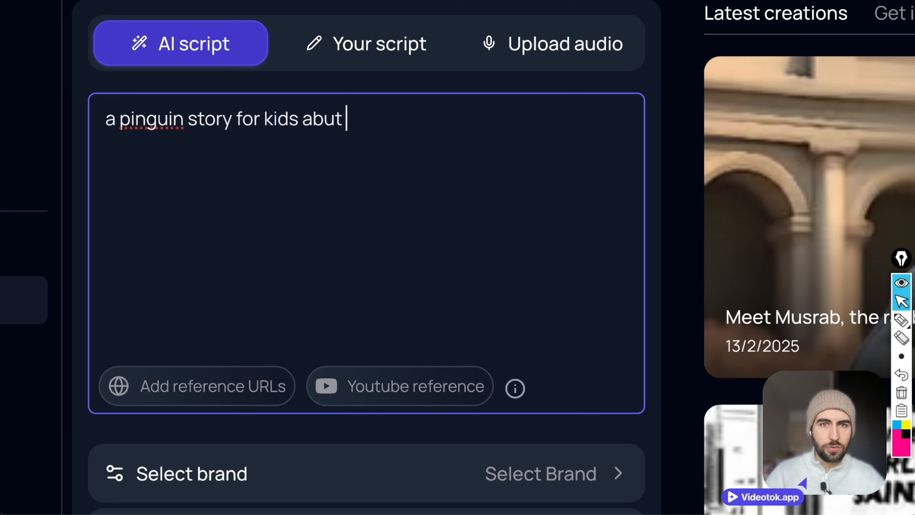
type("travelling the ")
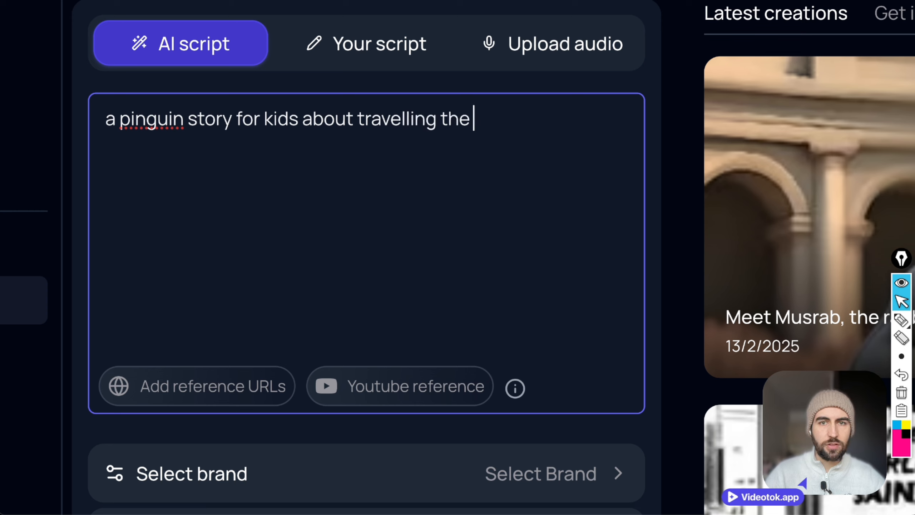
type("world and seeing diff")
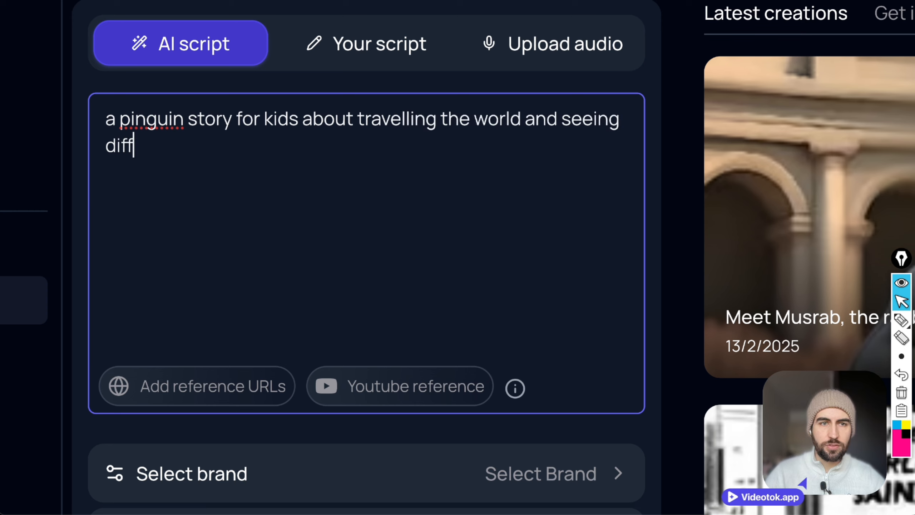
type("erent monuments")
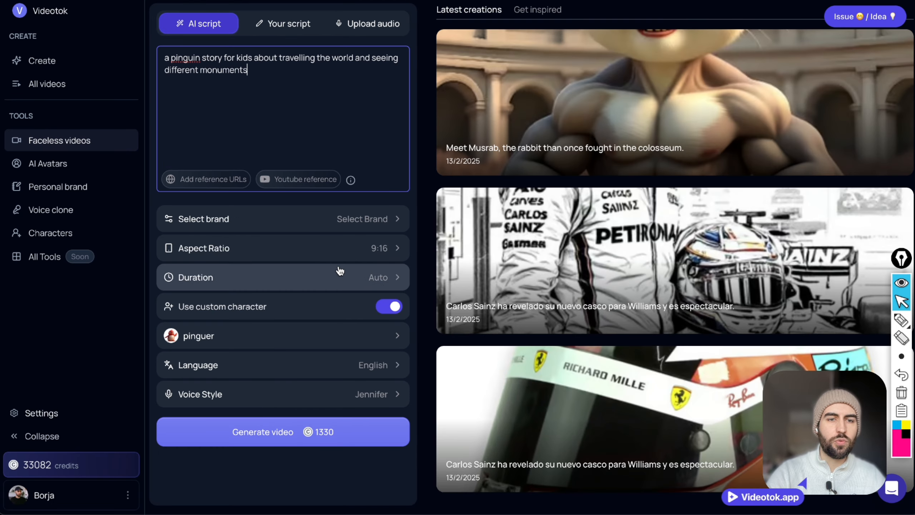
Set the video duration to 30 seconds and generate the video in the 9:16 aspect ratio
left_click(342, 278)
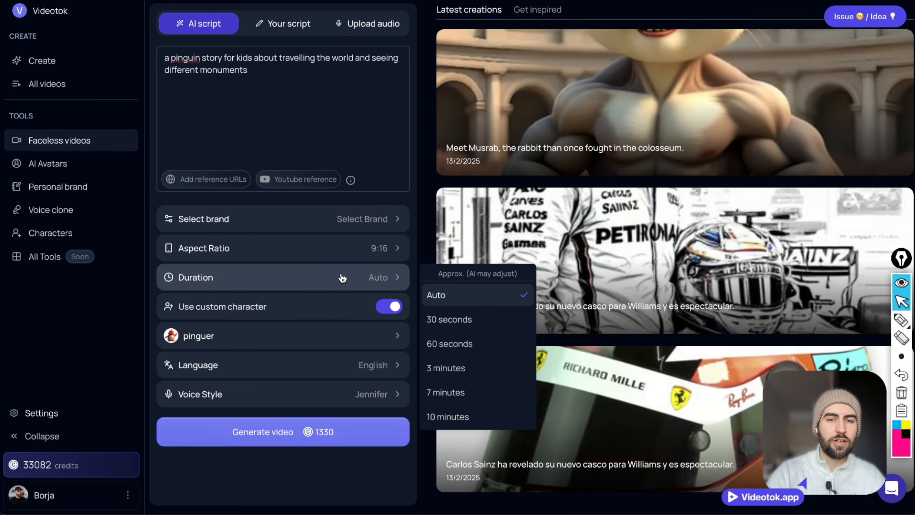
left_click(449, 319)
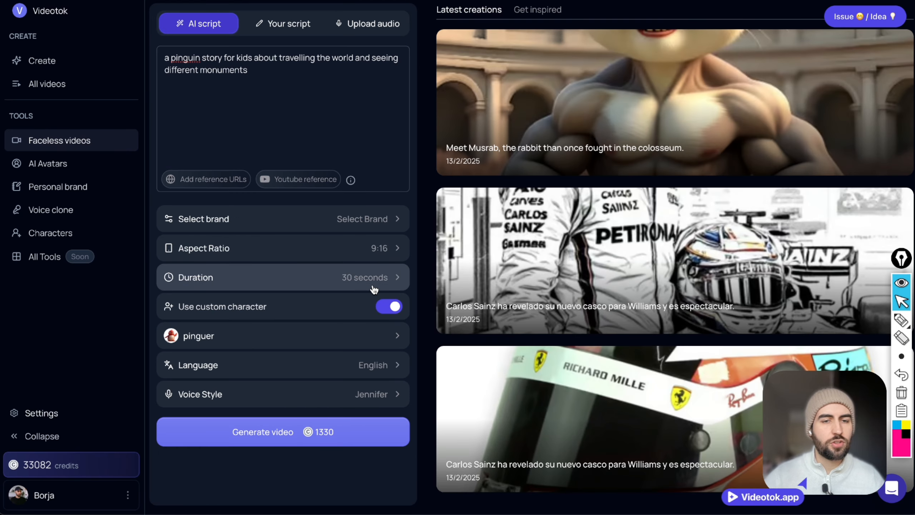
left_click(398, 249)
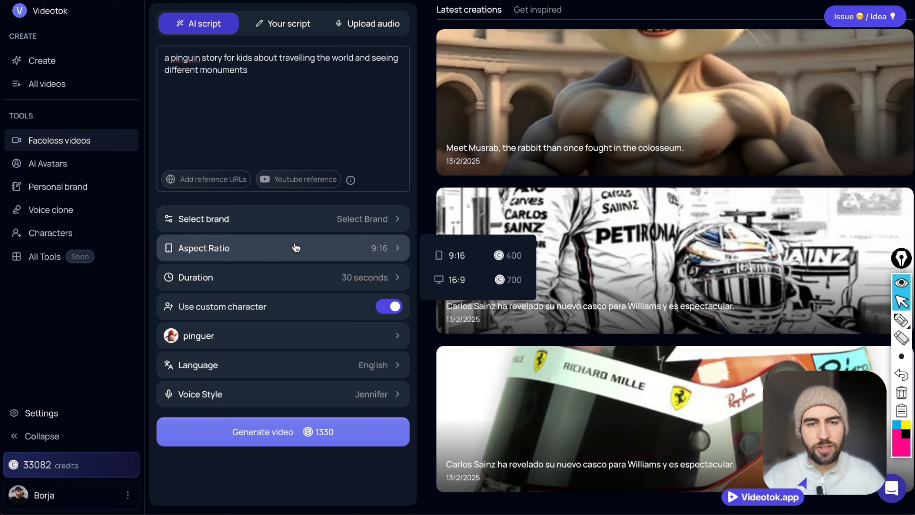
left_click(333, 252)
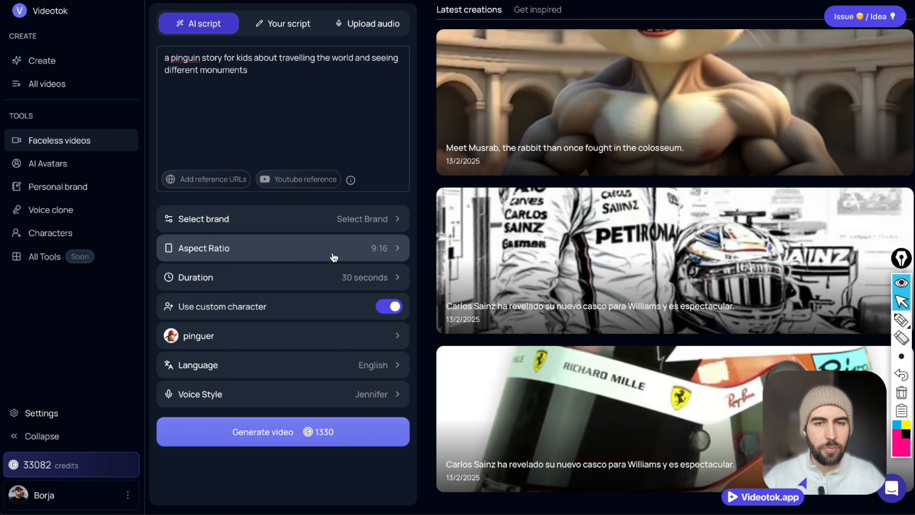
left_click(286, 443)
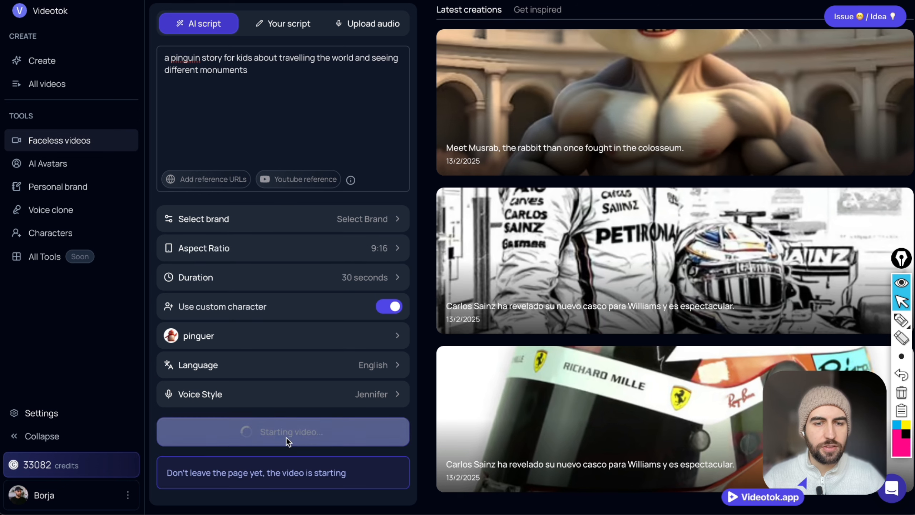
Handwrite "SCRIPT" in pink near the script area and clear the writing
left_click(902, 322)
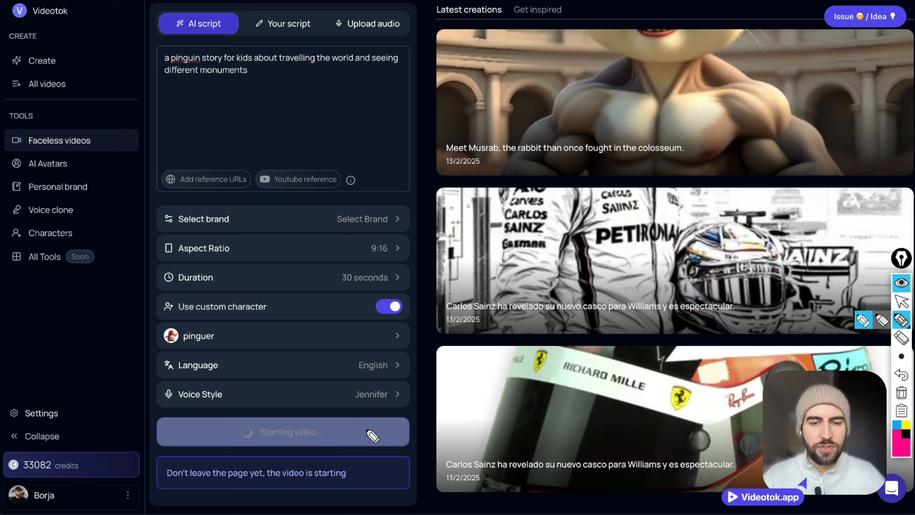
left_click_drag(373, 76, 342, 118)
mouse_move(413, 79)
left_mouse_down()
mouse_move(458, 95)
mouse_move(433, 97)
mouse_move(465, 116)
left_mouse_up()
mouse_move(480, 76)
left_mouse_down()
mouse_move(474, 117)
mouse_move(487, 98)
mouse_move(515, 116)
left_mouse_up()
left_click_drag(511, 74, 537, 72)
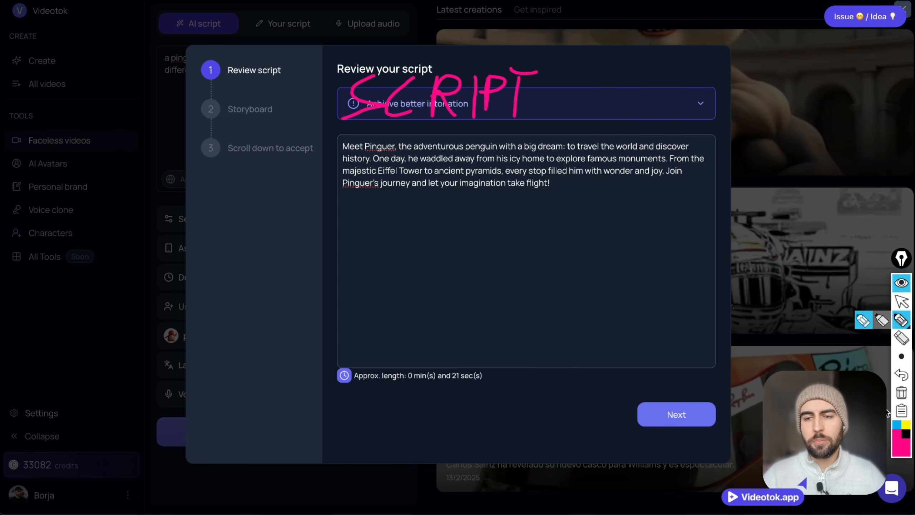
left_click(901, 392)
Underline the Review script stage in pink, leave the pen tool, and clear the underline
left_click_drag(221, 79, 328, 81)
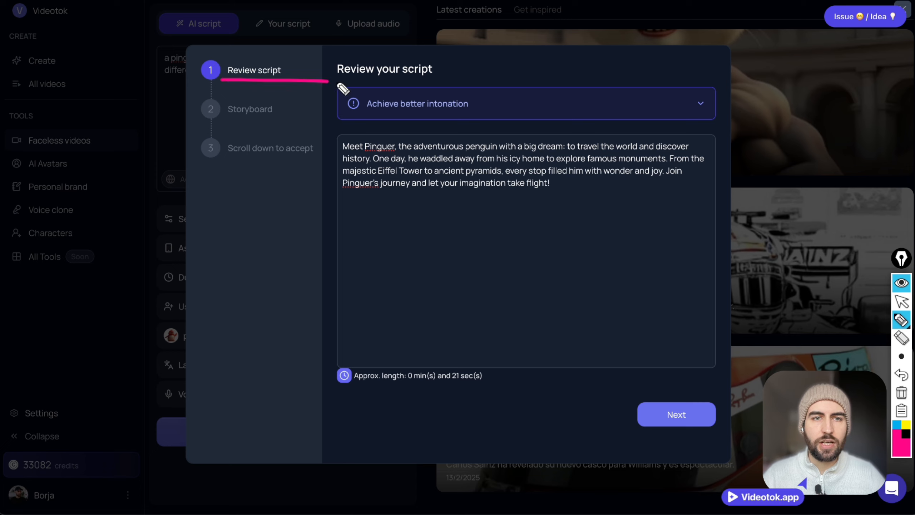
left_click(901, 301)
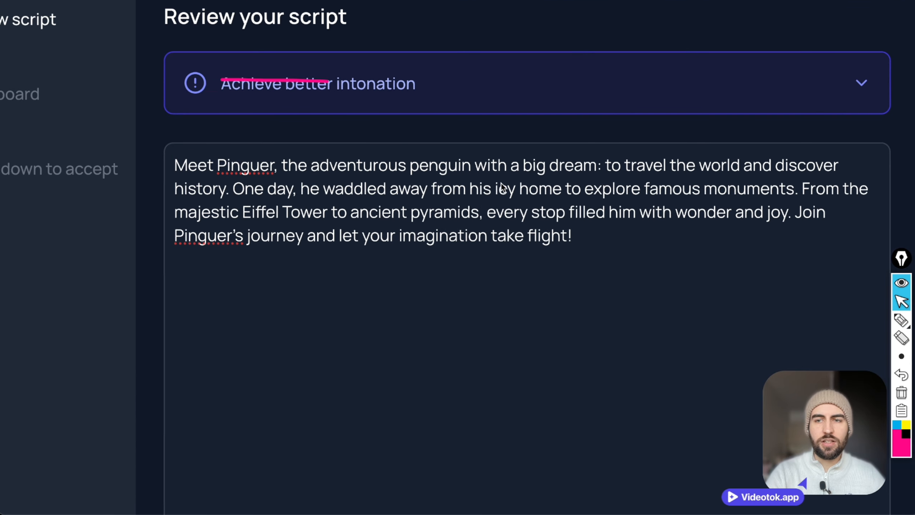
left_click(902, 394)
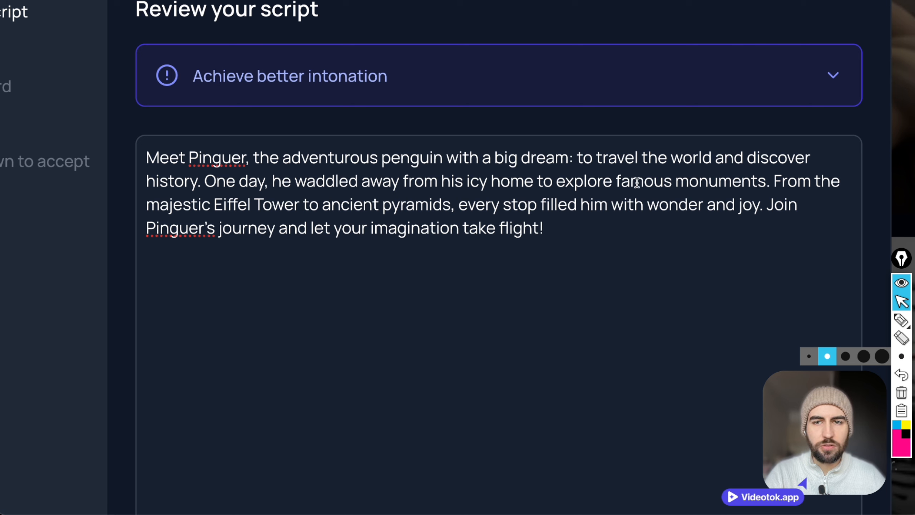
Replace the script's ending after "ancient pyramids" with ". Pinguer arrived to rome and saw the colosseum,"
left_click_drag(567, 231, 454, 208)
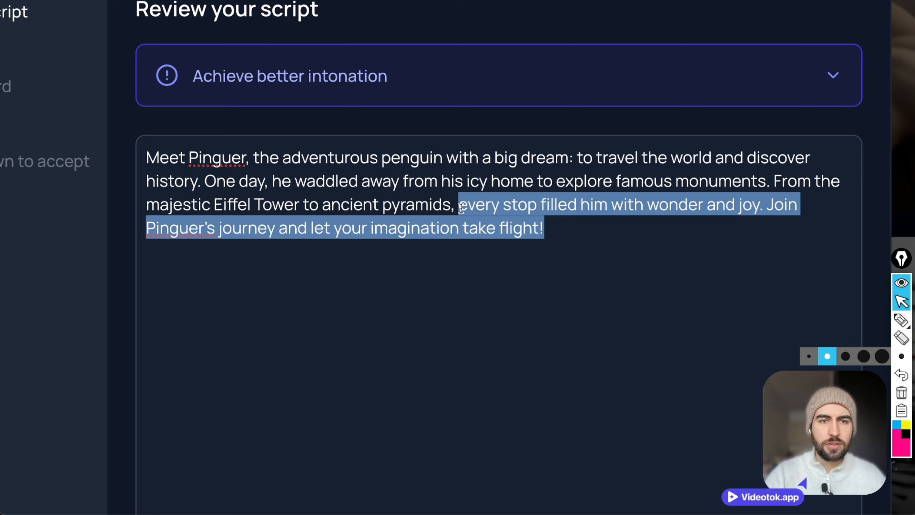
key("BackSpace")
key("BackSpace")
key("BackSpace")
type("Png")
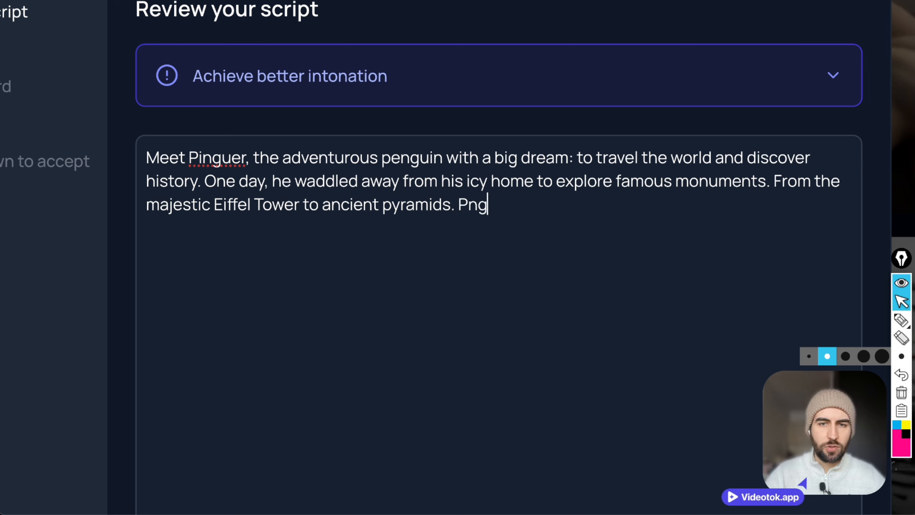
key("BackSpace")
key("BackSpace")
type("inguer arrived")
type(" to r")
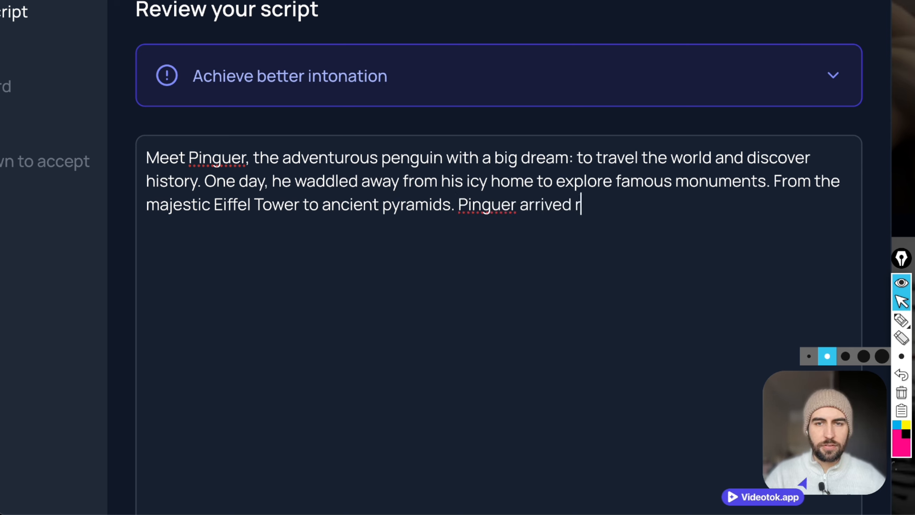
key("BackSpace")
type("to rome and saw the colosseum, then he m")
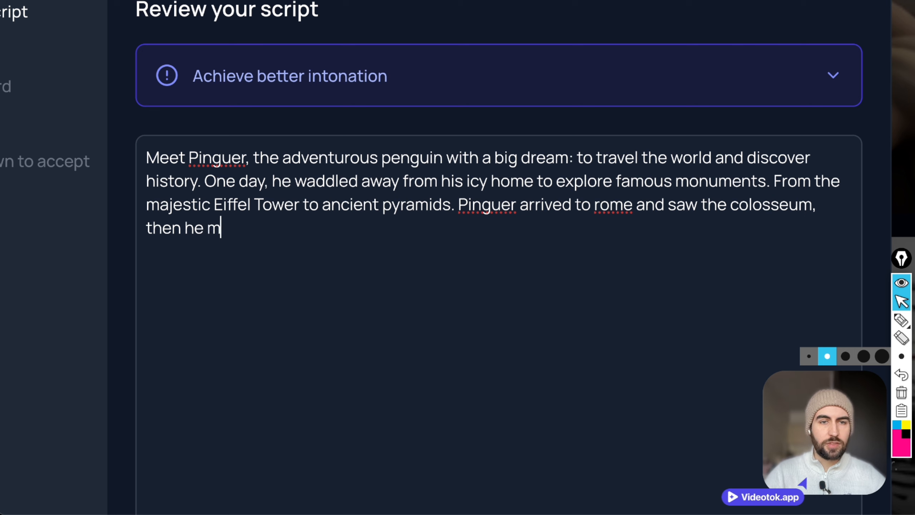
Continue the script with "then he moved to the south of italy to see naples and found a little secret, but"
type("oved to the south of ti")
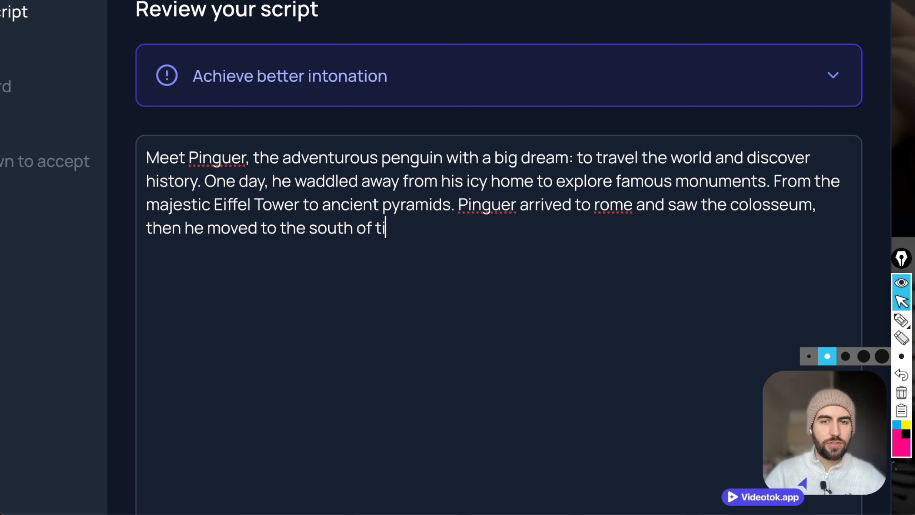
key("BackSpace")
key("BackSpace")
type("italy to see naples")
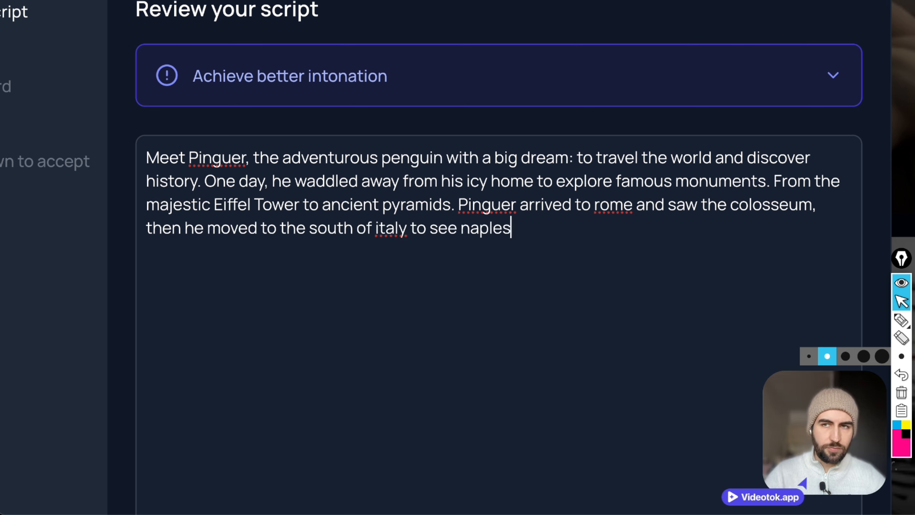
type(" and found ali")
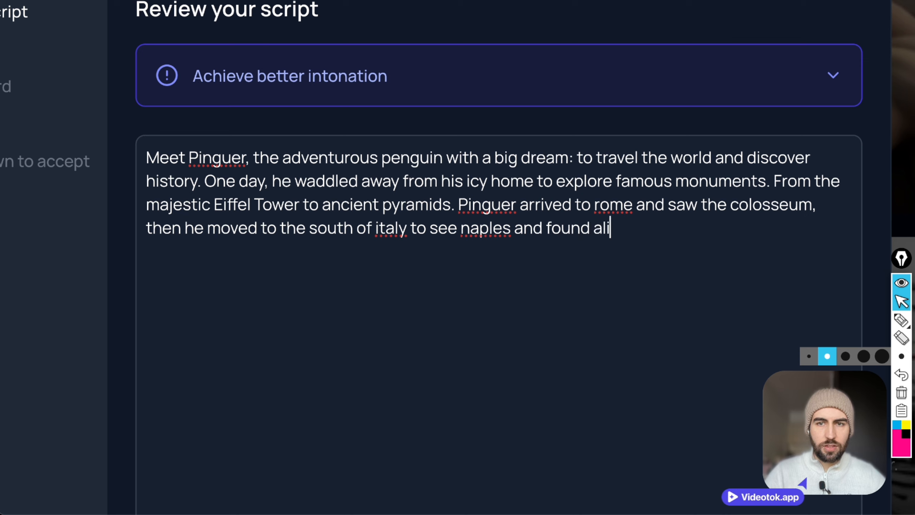
type("ttle secret, but")
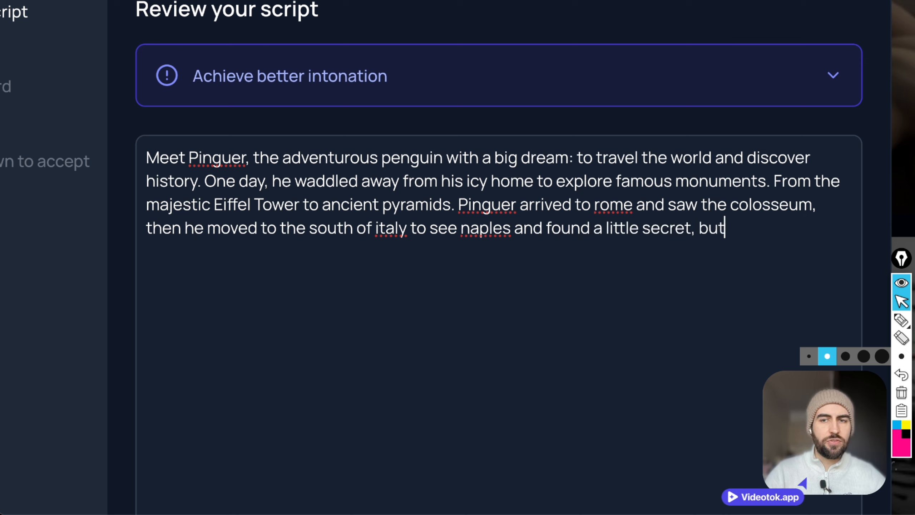
Add "before telling you more, make sure to subscribe" to the end of the script
type(" before advancing")
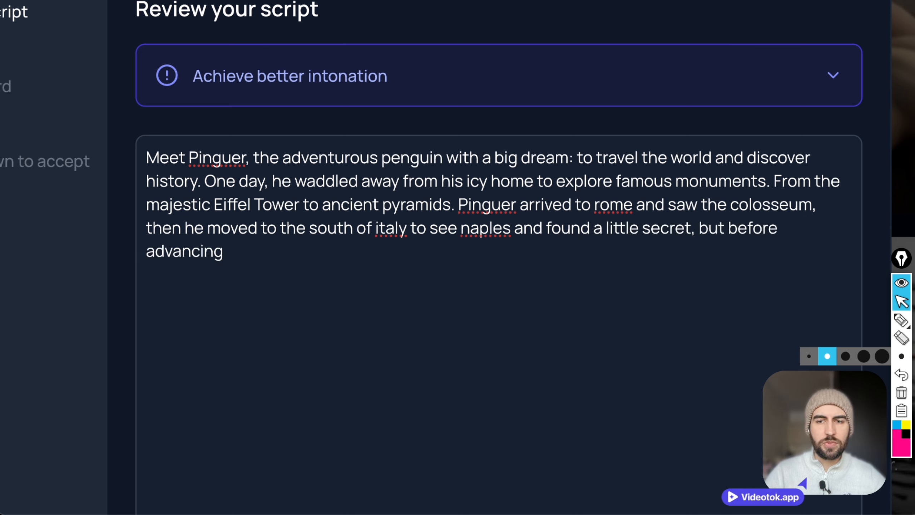
key("BackSpace")
key("BackSpace")
key("BackSpace")
key("BackSpace")
key("BackSpace")
key("BackSpace")
key("BackSpace")
key("BackSpace")
key("BackSpace")
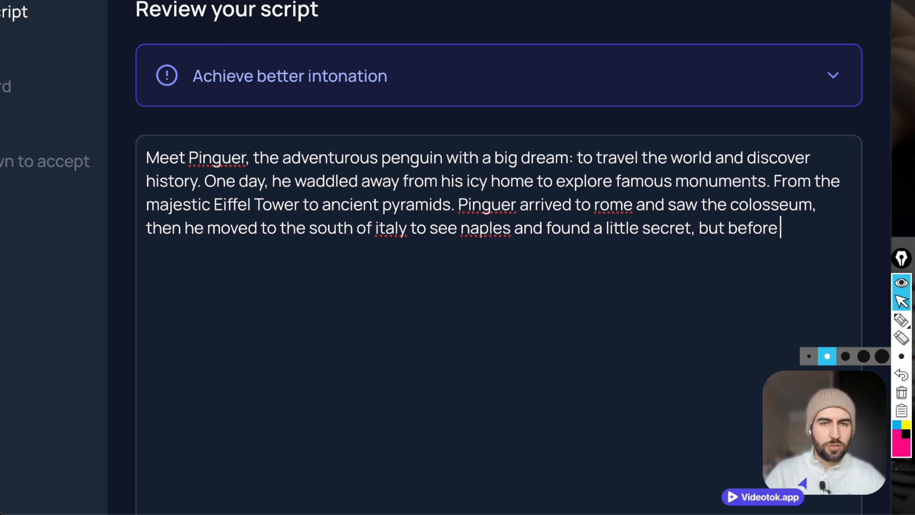
type("telling you mo")
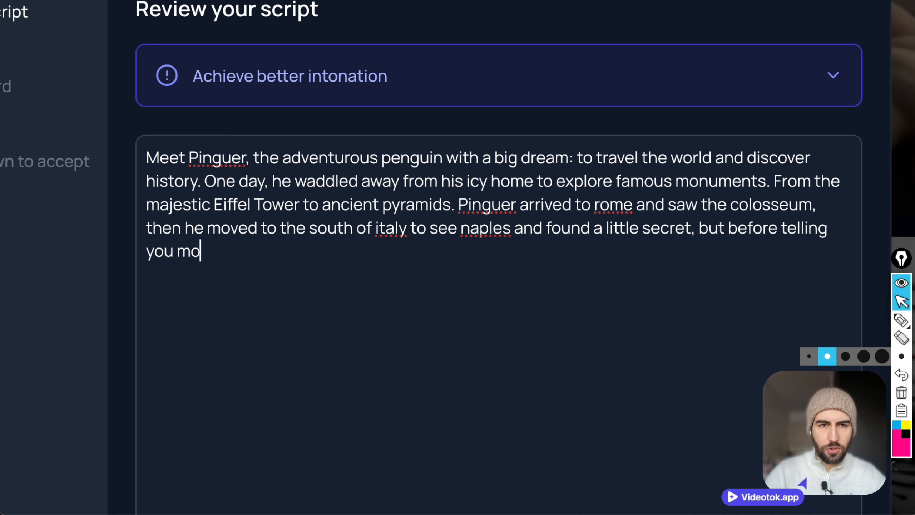
type("re, make sure to subscri")
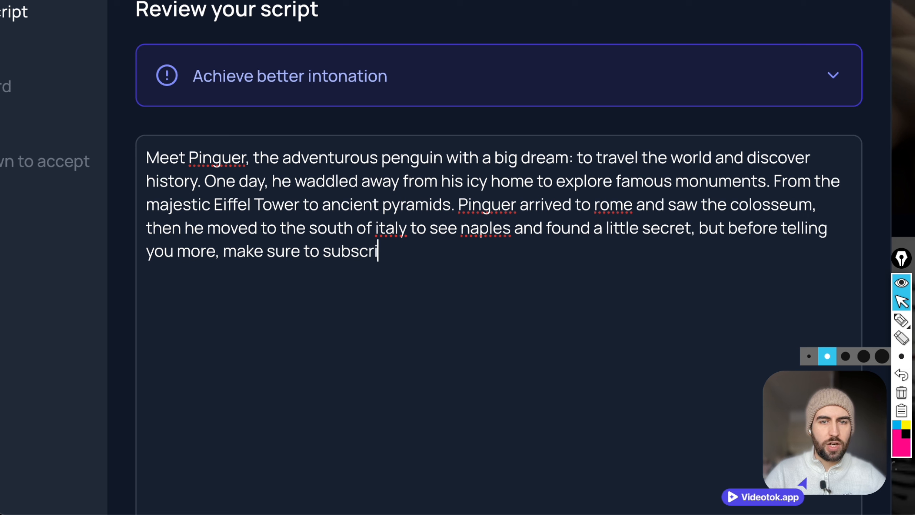
Finish the script with "to this channel and in the next video I will tell you the secret." and proceed to the storyboard
type("be to this channel and in t")
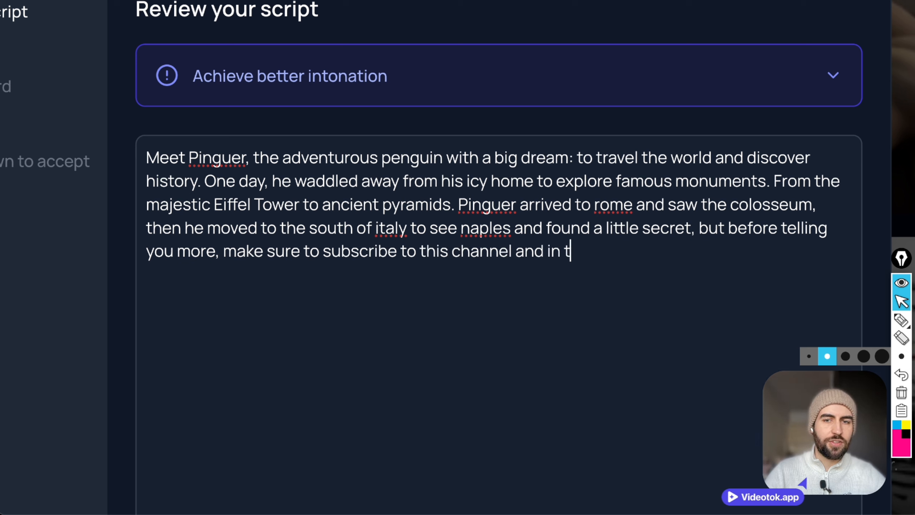
type("he next video I wi")
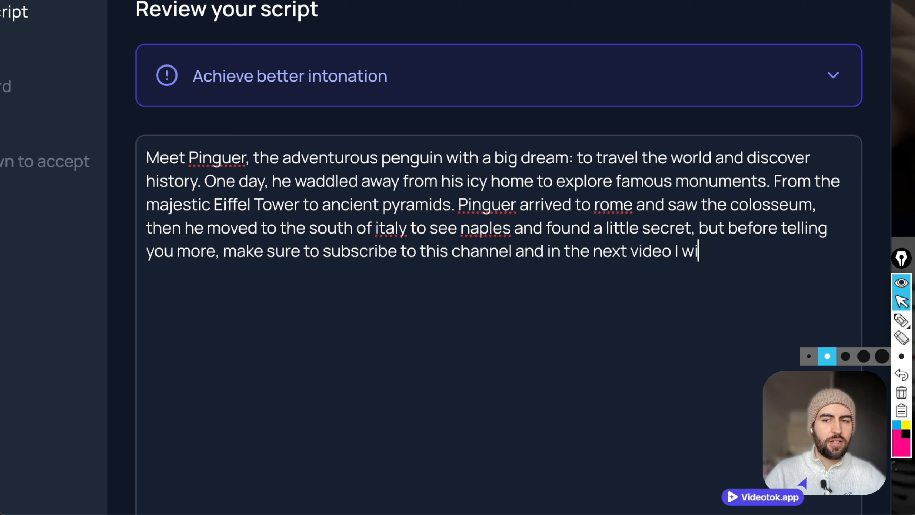
type("ll tell you the sec")
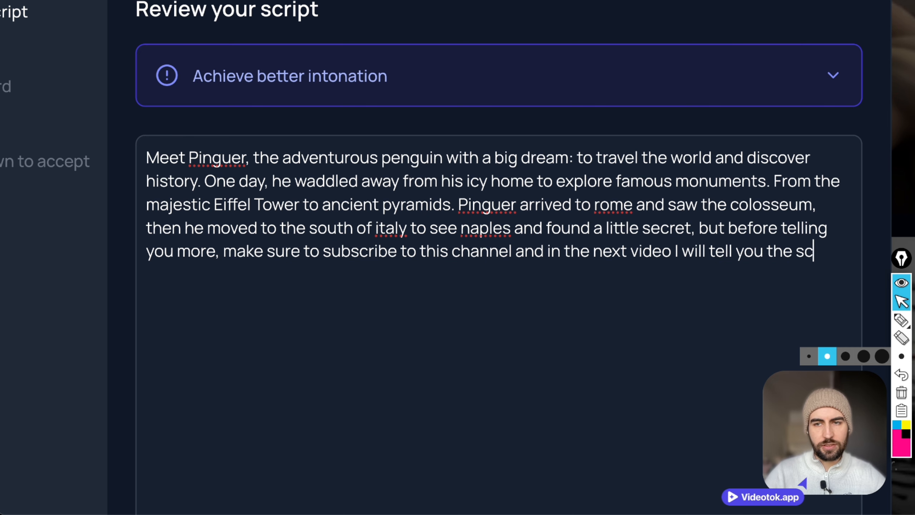
type("ret.")
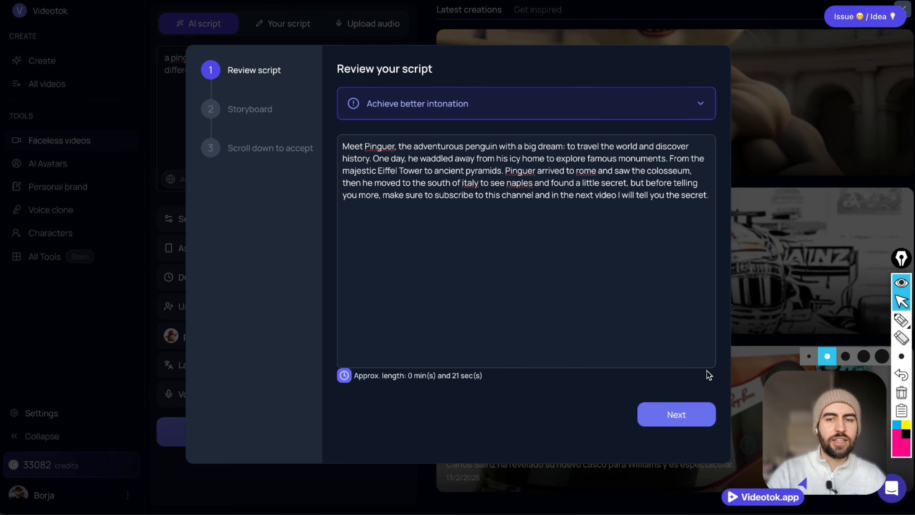
left_click(694, 415)
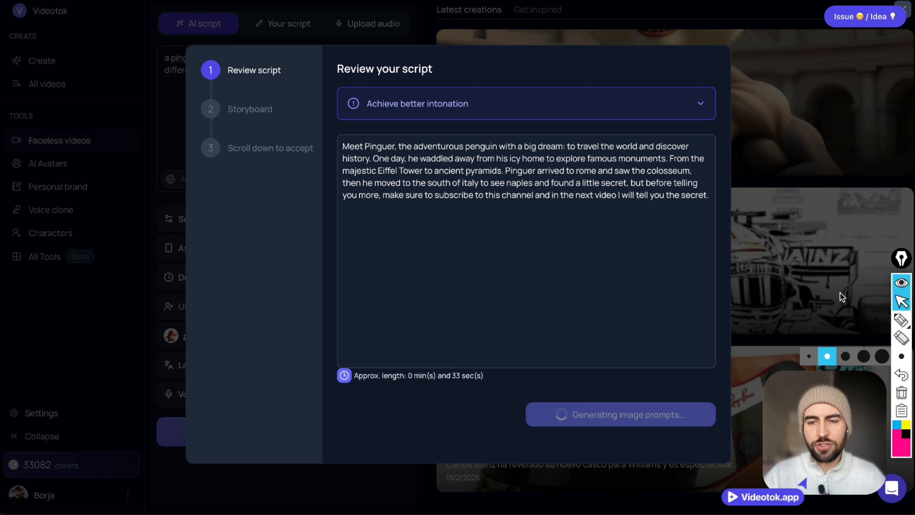
Box the Storyboard stage in pink with an arrow, mark Prompts 1 to 5 with strokes, and clear the drawing
left_click(902, 320)
mouse_move(226, 123)
left_mouse_down()
mouse_move(289, 122)
mouse_move(287, 89)
mouse_move(199, 90)
mouse_move(218, 132)
left_mouse_up()
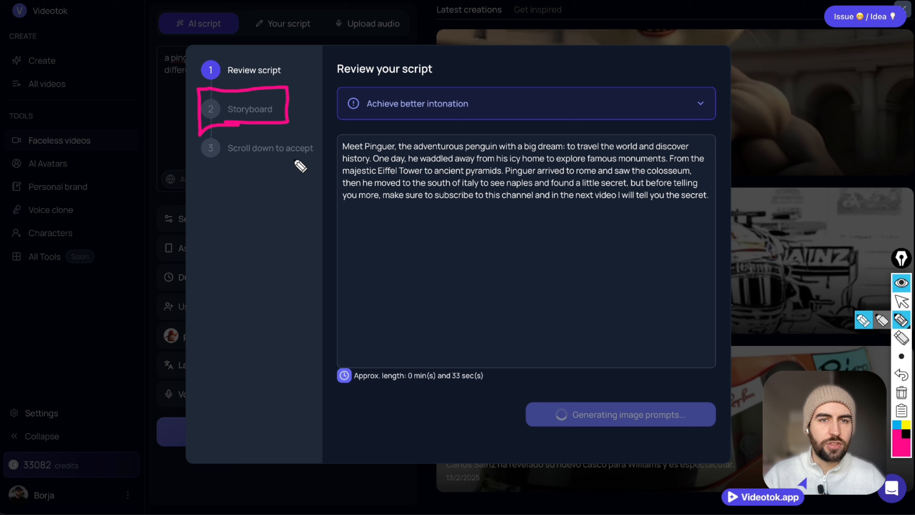
mouse_move(346, 40)
left_mouse_down()
mouse_move(295, 59)
mouse_move(286, 81)
mouse_move(301, 79)
mouse_move(279, 80)
mouse_move(295, 68)
mouse_move(286, 79)
mouse_move(288, 63)
mouse_move(283, 87)
mouse_move(302, 65)
left_mouse_up()
left_click_drag(410, 40, 382, 54)
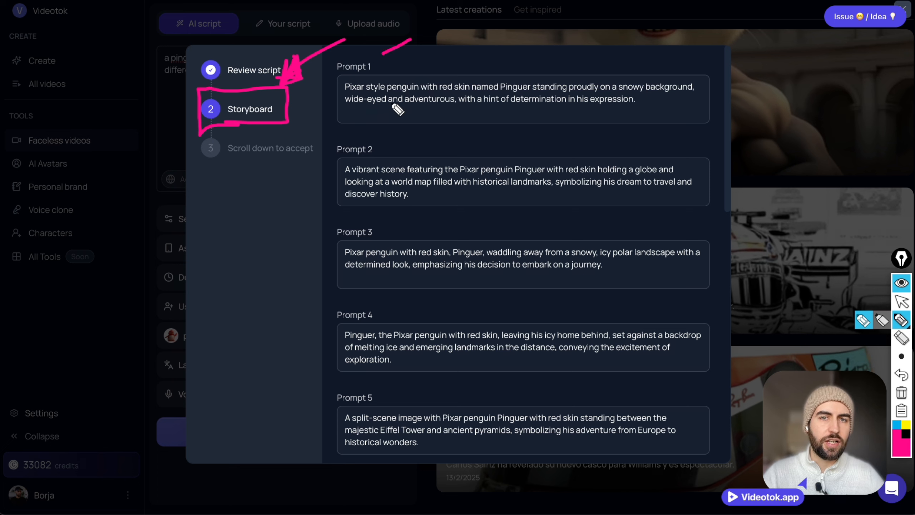
left_click_drag(405, 111, 374, 132)
left_click_drag(399, 207, 378, 224)
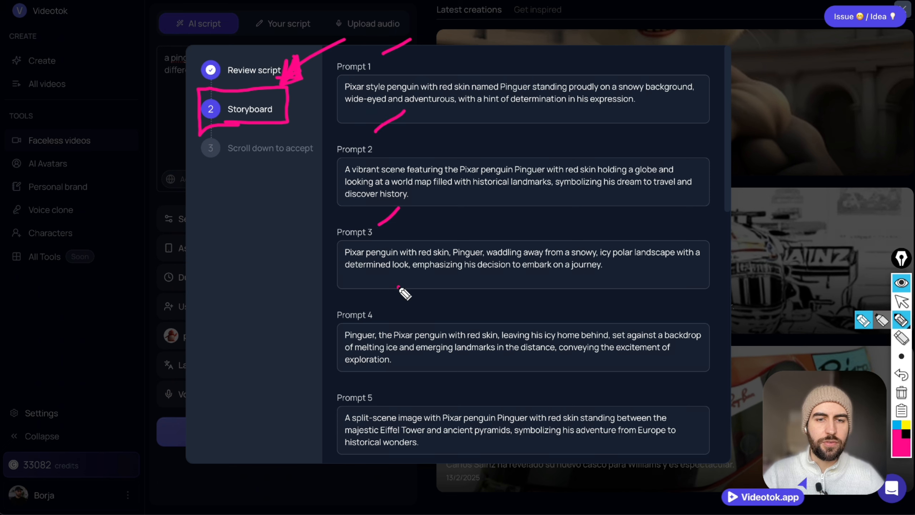
left_click_drag(399, 287, 381, 302)
left_click_drag(402, 366, 384, 377)
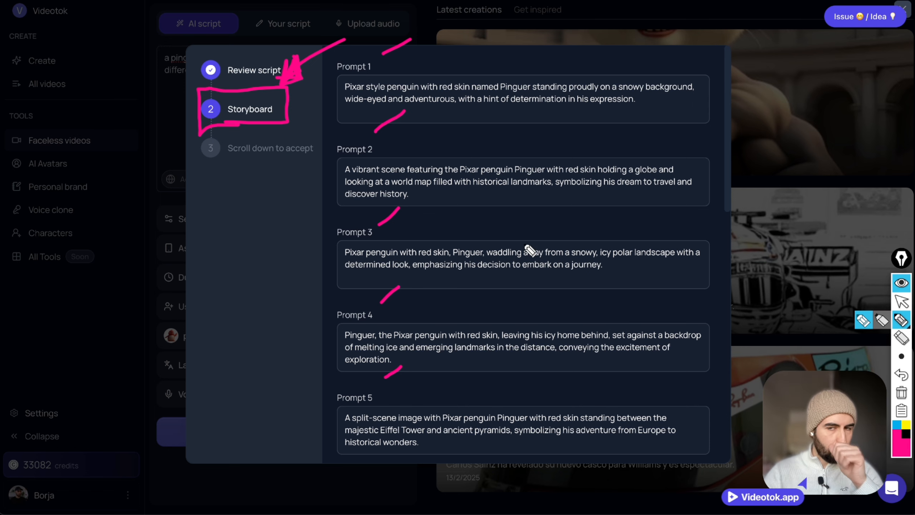
left_click(901, 301)
scroll(670, 295, "down", 15)
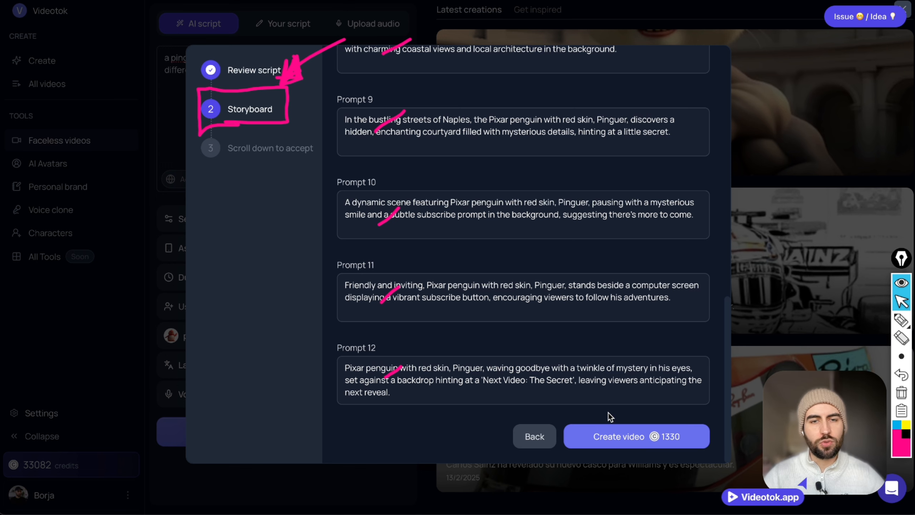
scroll(552, 344, "up", 15)
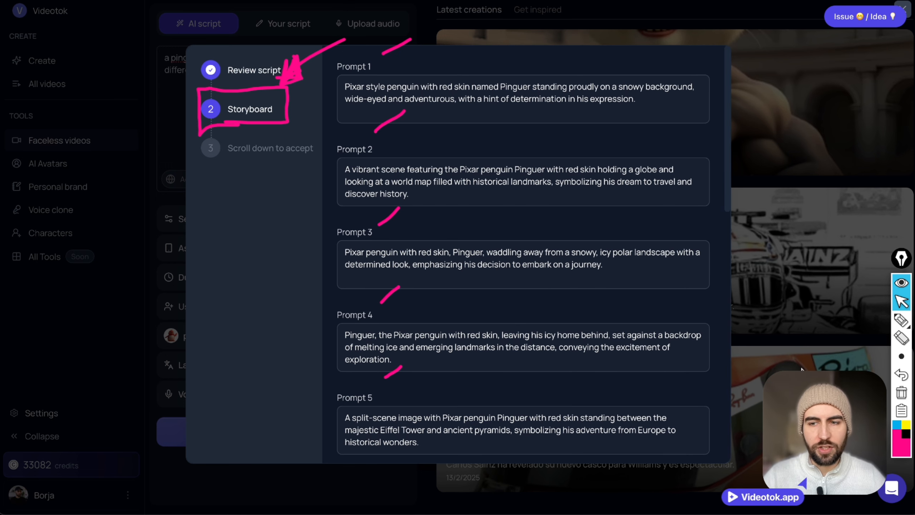
left_click(901, 392)
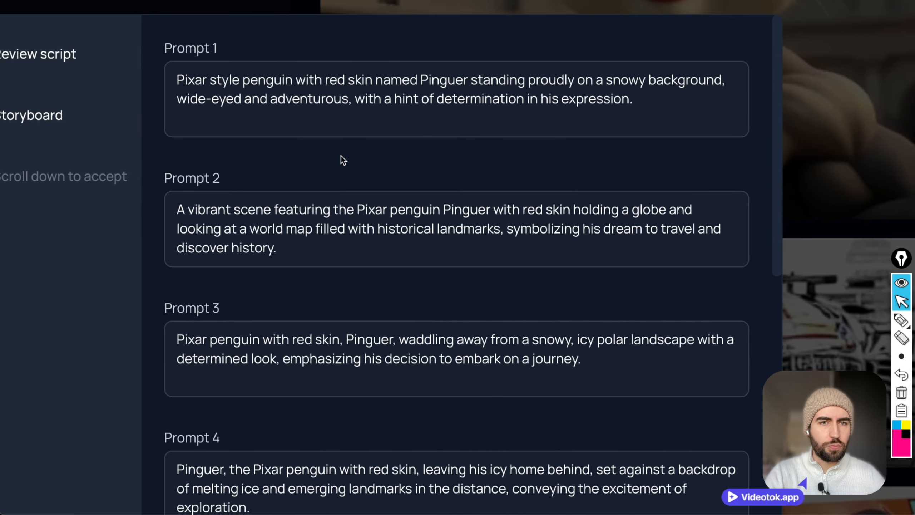
Look through the storyboard prompts and copy the word "Pinguer" from Prompt 1
scroll(473, 100, "down", 15)
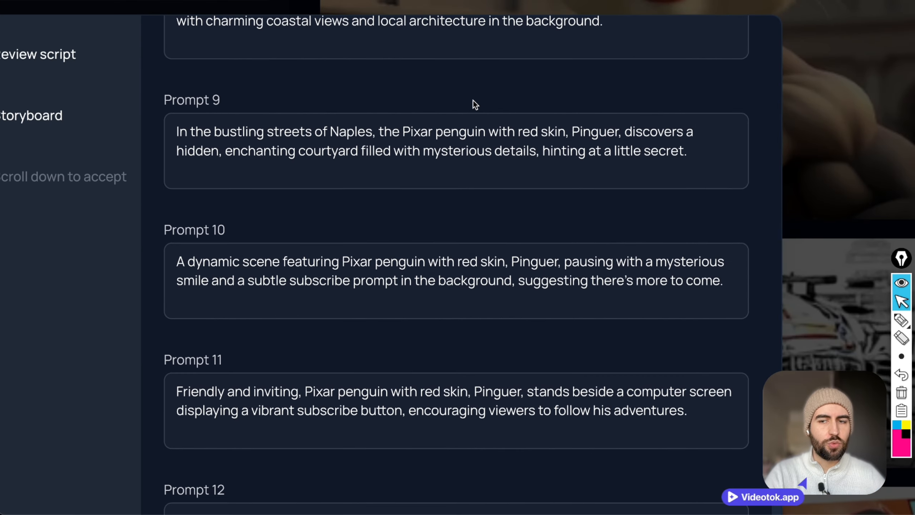
scroll(473, 100, "down", 5)
scroll(473, 100, "up", 20)
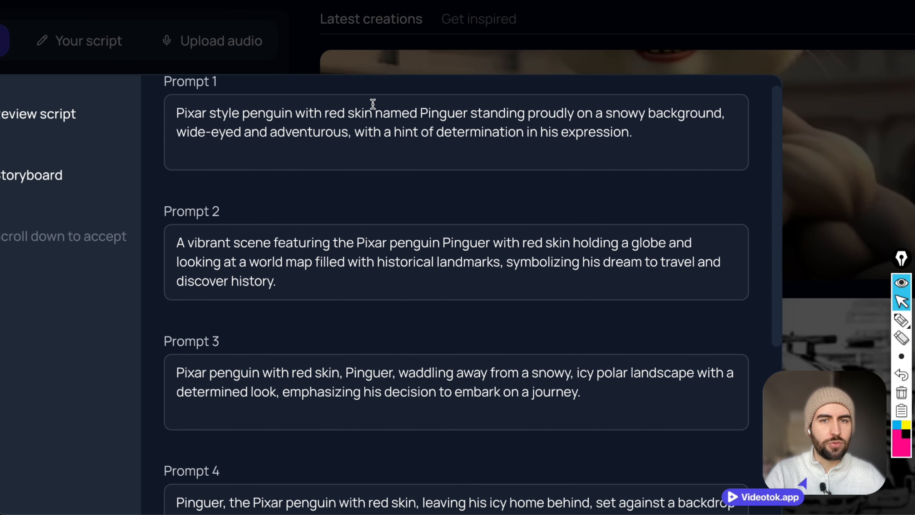
triple_click(452, 110)
double_click(452, 110)
key("ctrl+c")
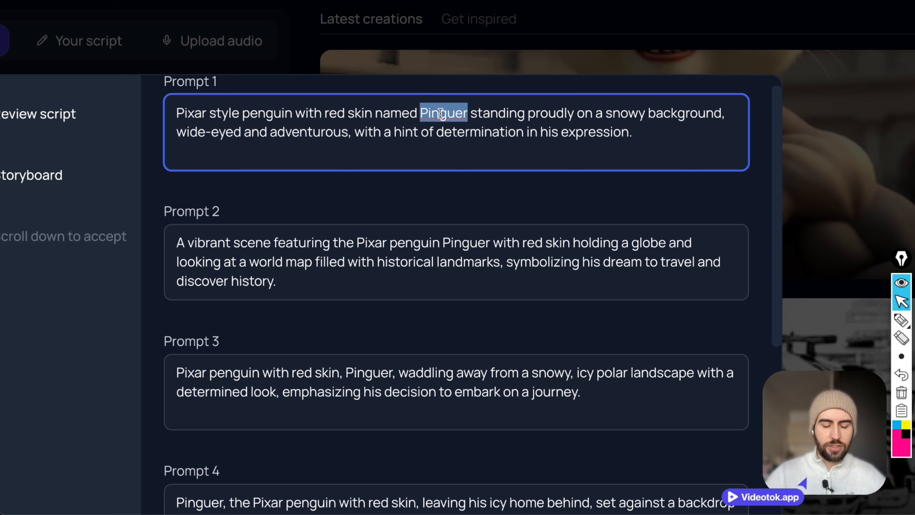
Delete the words "named Pinguer" from Prompt 1
key("BackSpace")
key("BackSpace")
key("BackSpace")
key("BackSpace")
key("BackSpace")
key("BackSpace")
key("BackSpace")
key("BackSpace")
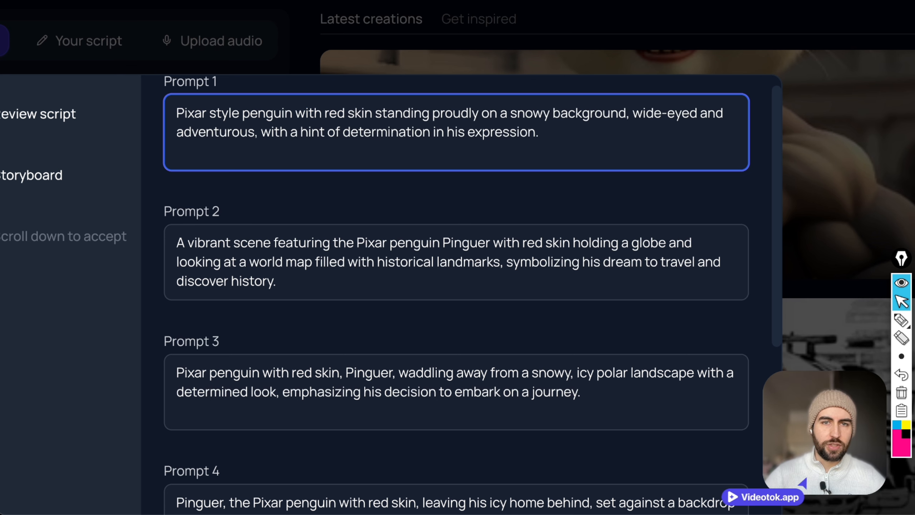
type(",")
Replace all of Prompt 1 with "Pinguer red sking penguin that is in his room, ice room, with a book about travelling in his hands."
key("ctrl+a")
key("ctrl+v")
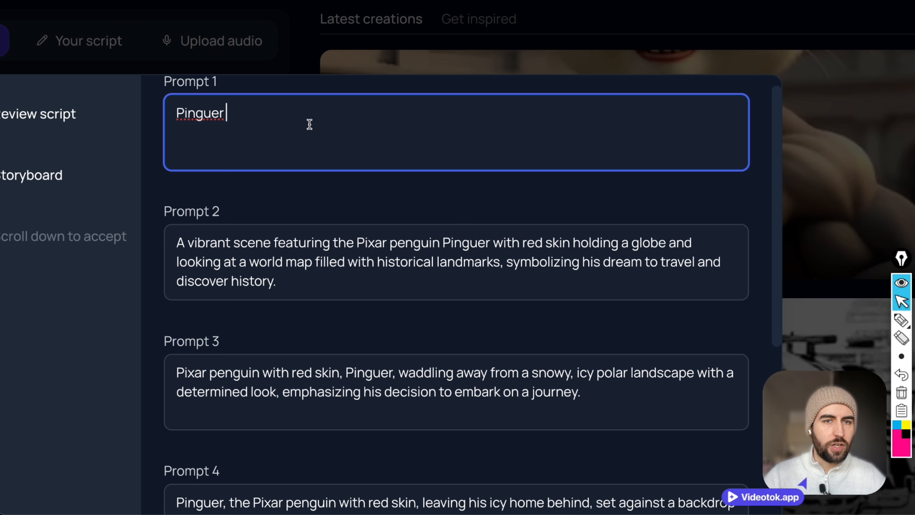
type("red sking pengu")
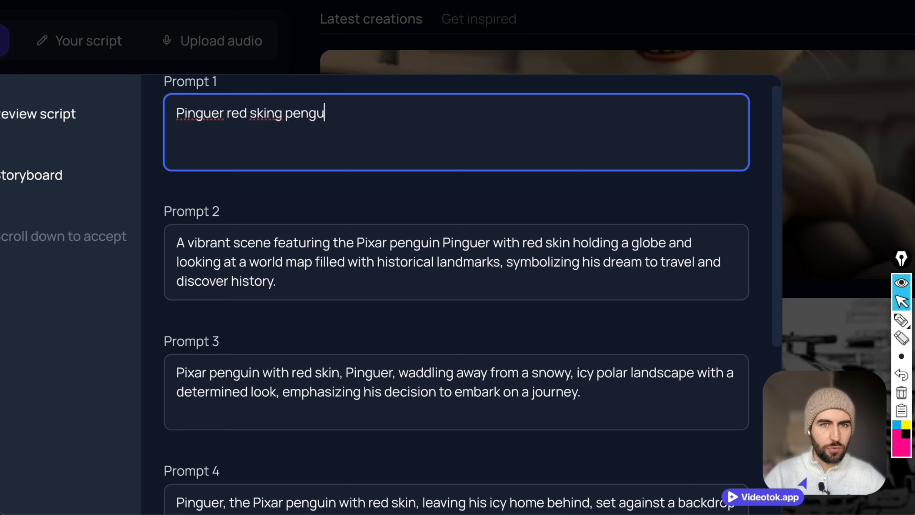
type("in that is in his ")
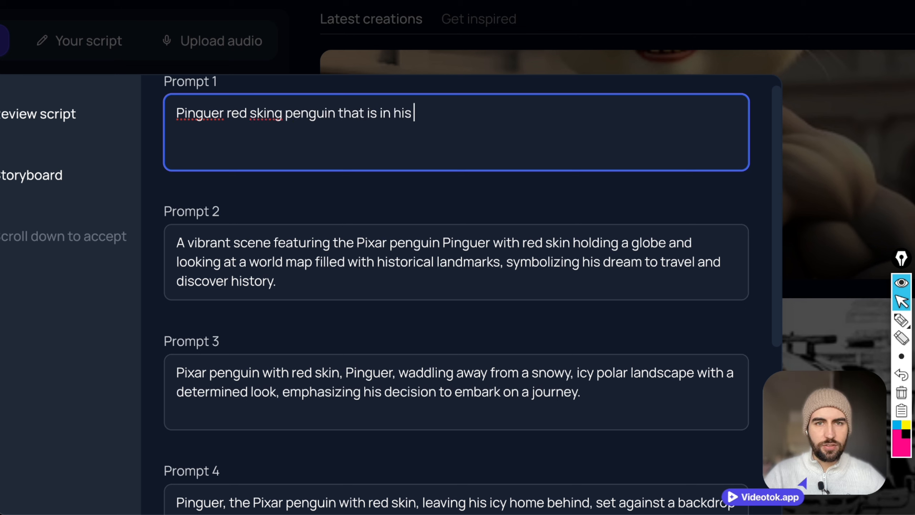
type("room, ice room")
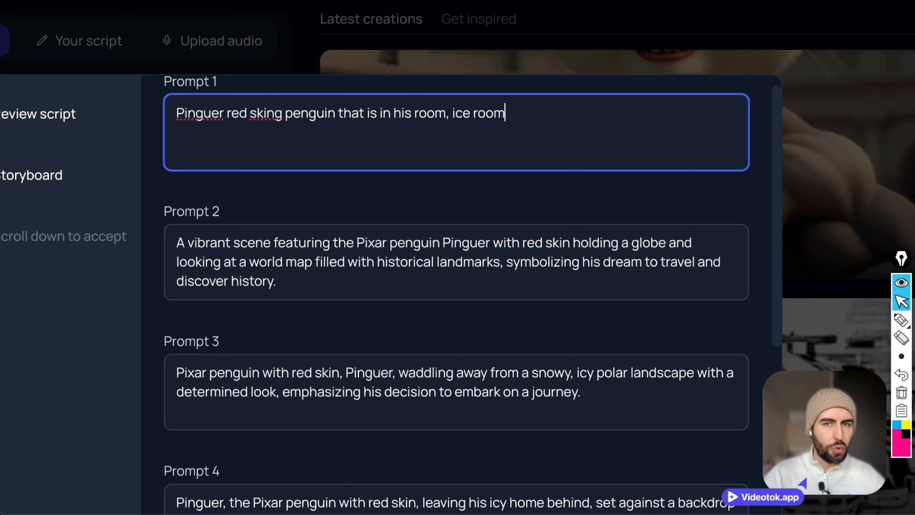
type(", with a book about ")
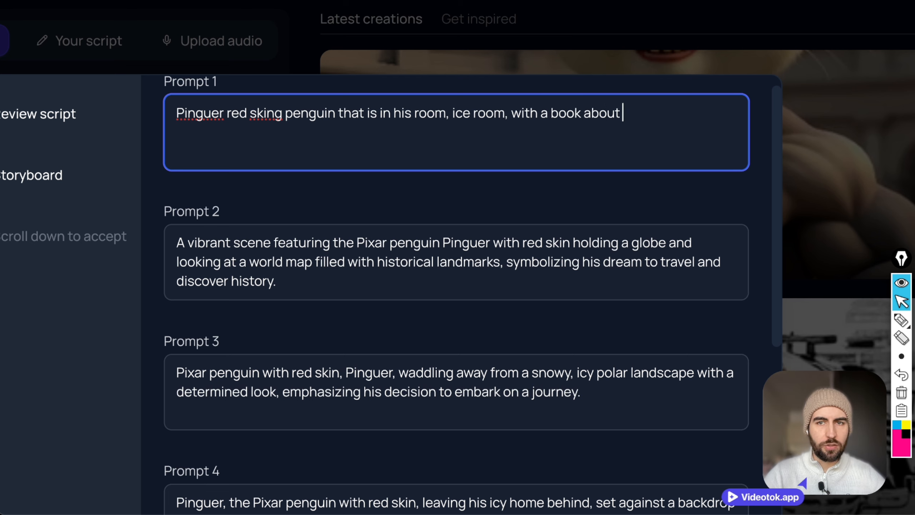
type("travelling in his hands.")
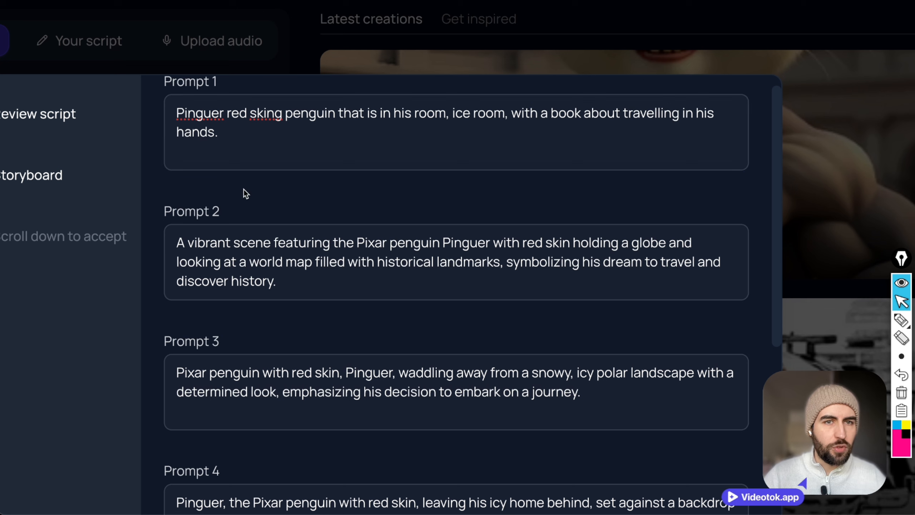
Read through the storyboard's scene prompts from Prompt 2 down to Prompt 12
left_click(222, 260)
left_click_drag(206, 242, 555, 249)
key("ctrl+a")
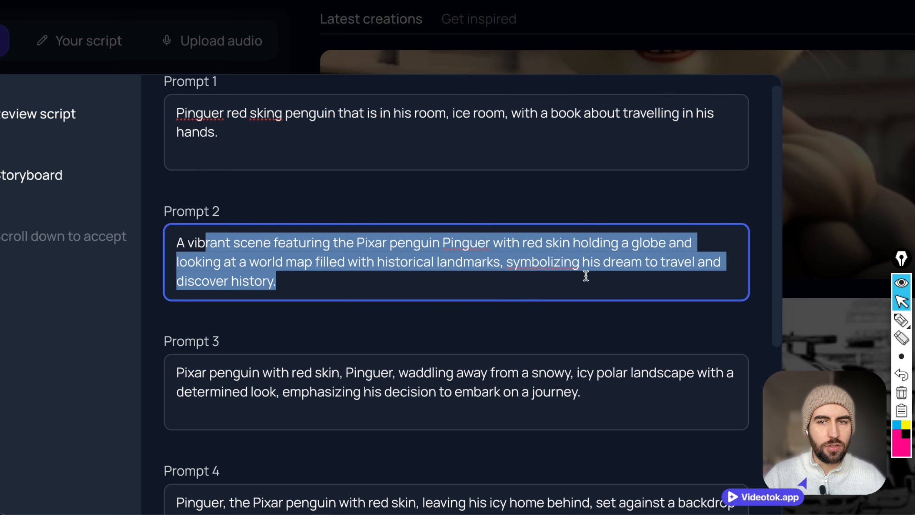
left_click(302, 282)
scroll(311, 264, "down", 5)
scroll(337, 212, "up", 2)
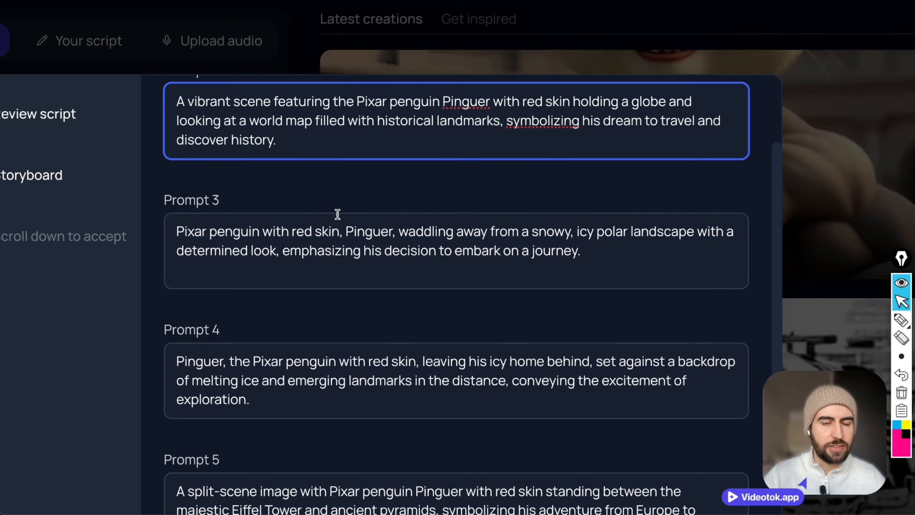
scroll(317, 211, "down", 8)
scroll(359, 240, "down", 12)
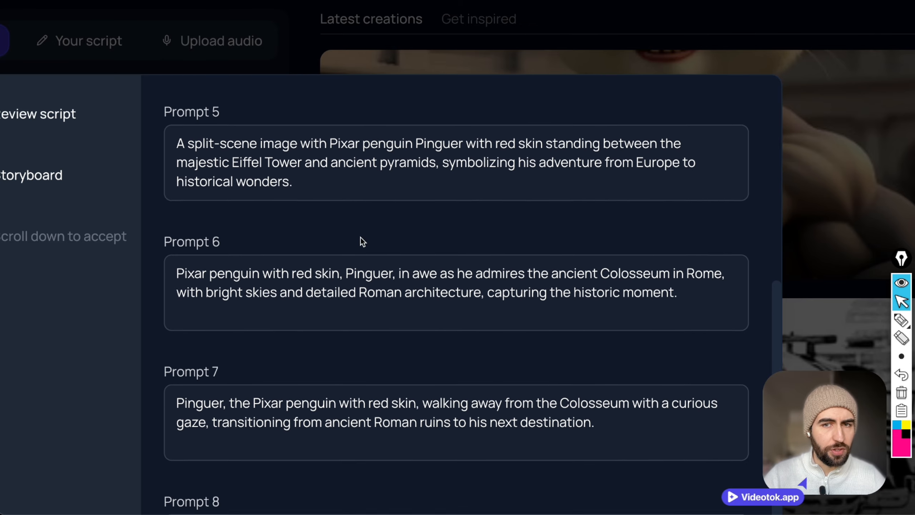
scroll(361, 236, "down", 7)
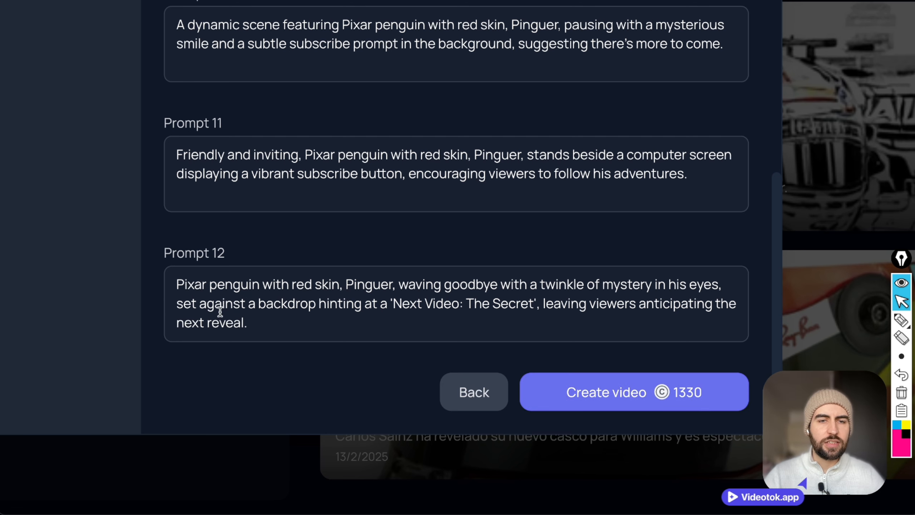
Create the penguin video from the storyboard prompts and check its entry among the latest creations
left_click(574, 391)
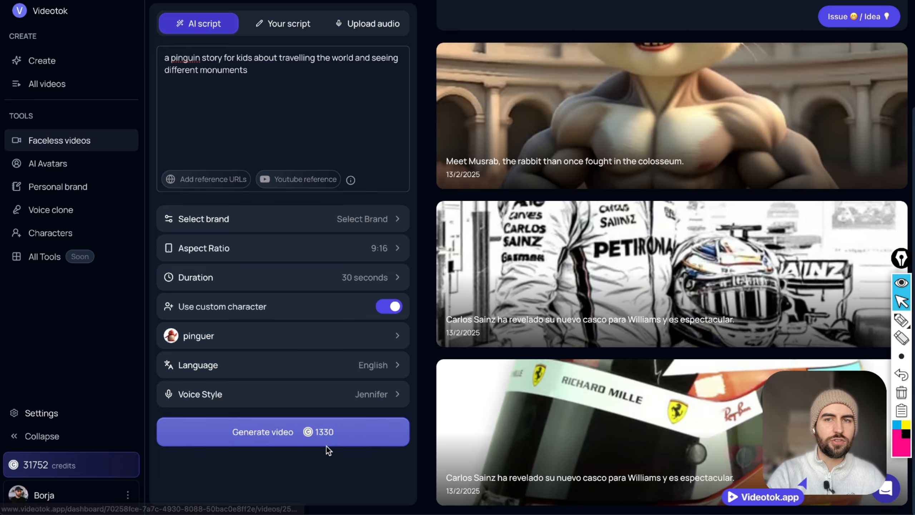
scroll(431, 367, "up", 2)
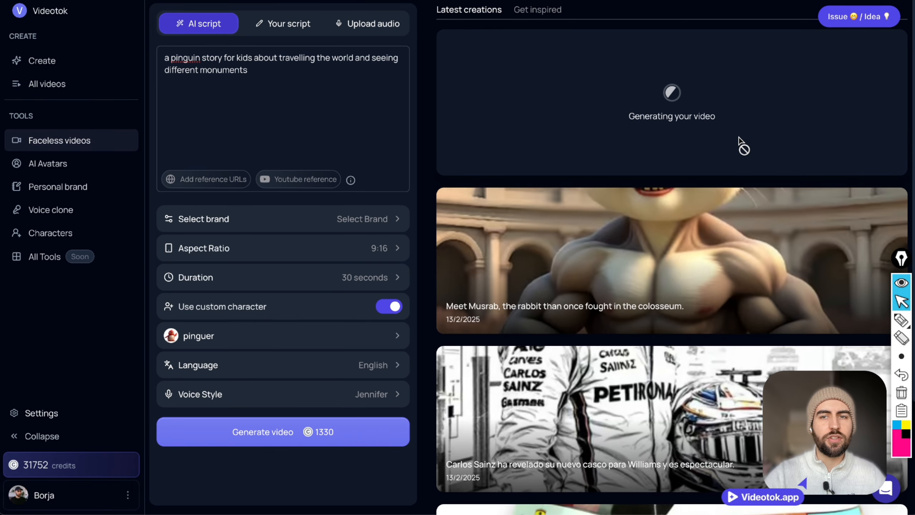
triple_click(728, 121)
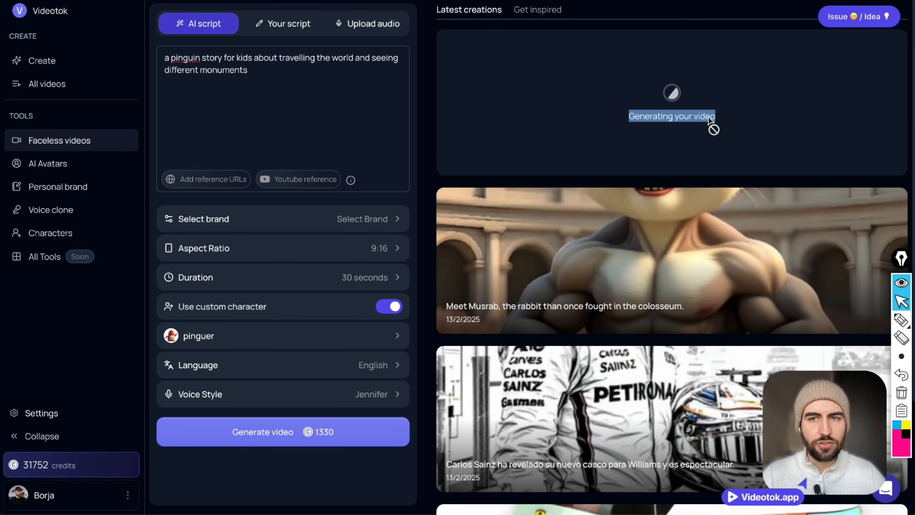
left_click(650, 136)
triple_click(297, 114)
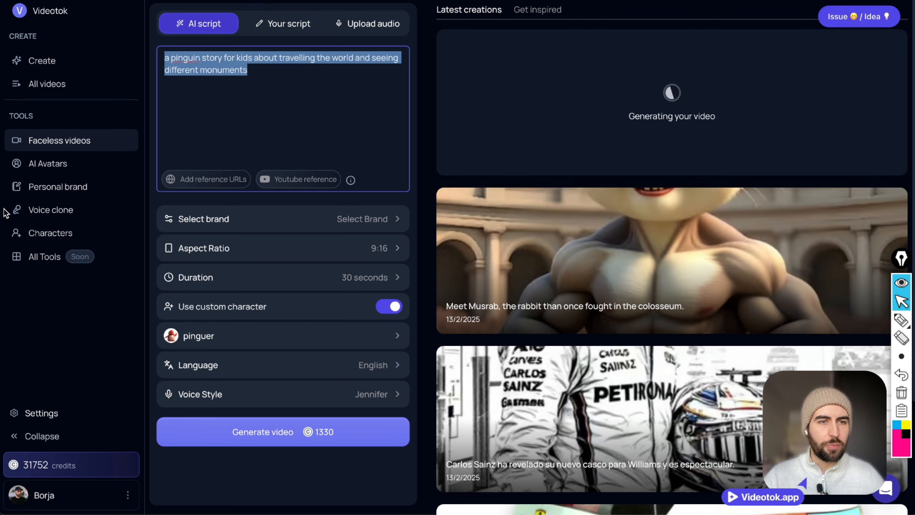
Open the characters page and check the processing status of the fernandoalonso character
left_click(58, 236)
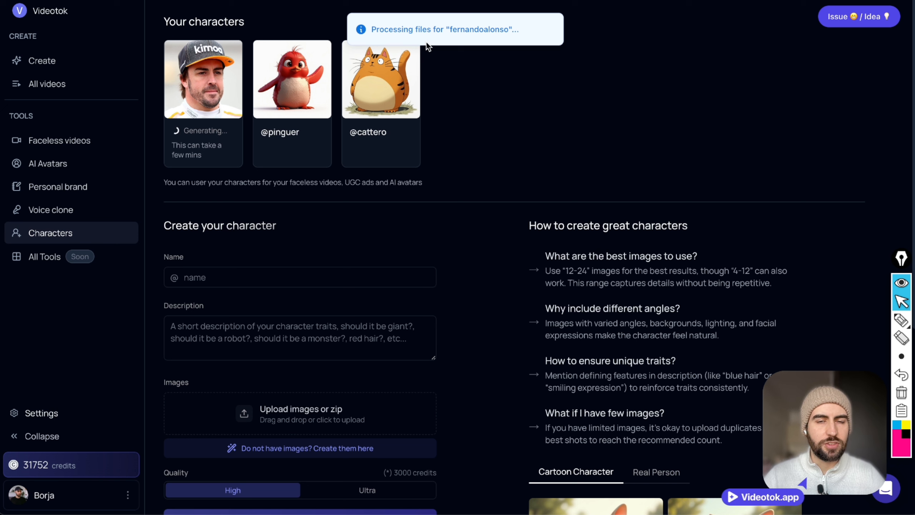
triple_click(297, 140)
left_click(168, 114)
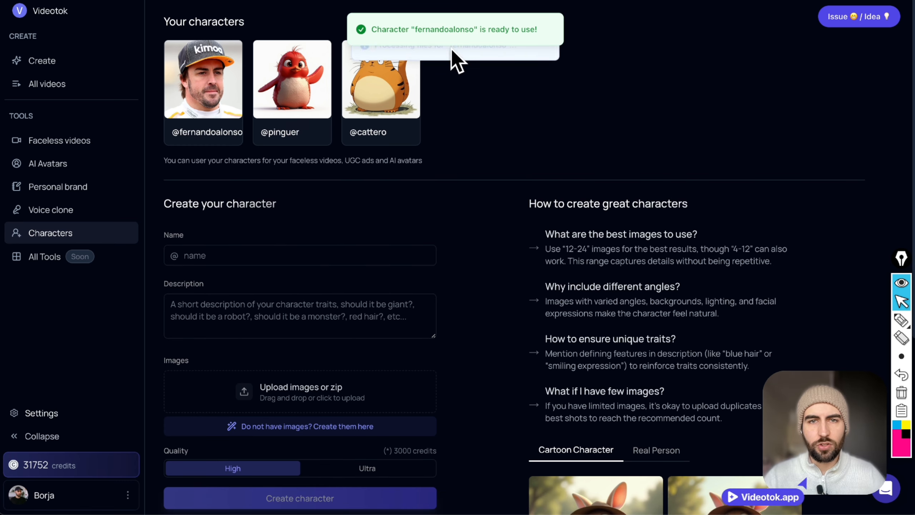
Start a new faceless video and set its language to Español
left_click(82, 148)
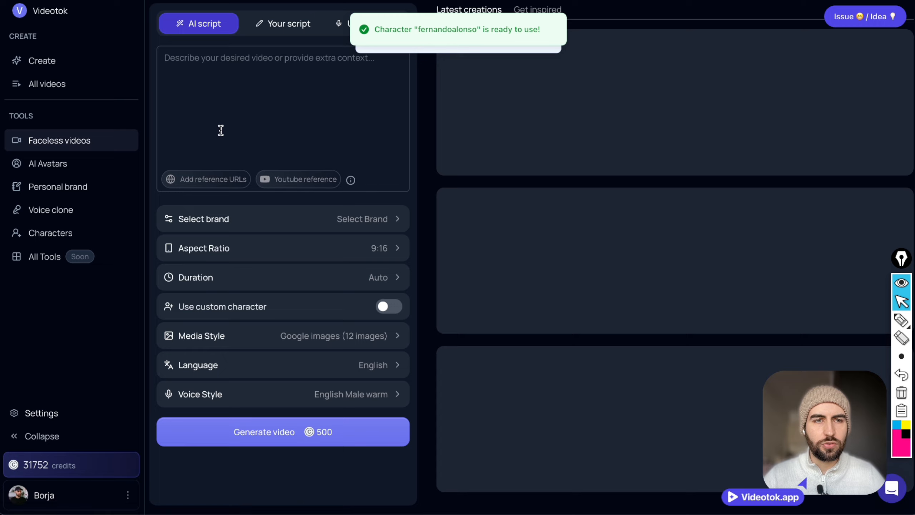
left_click(221, 126)
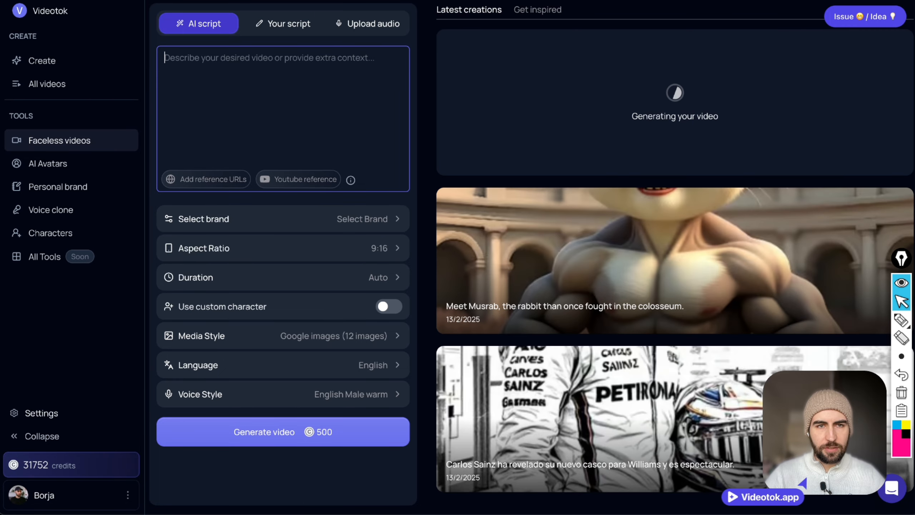
left_click(324, 365)
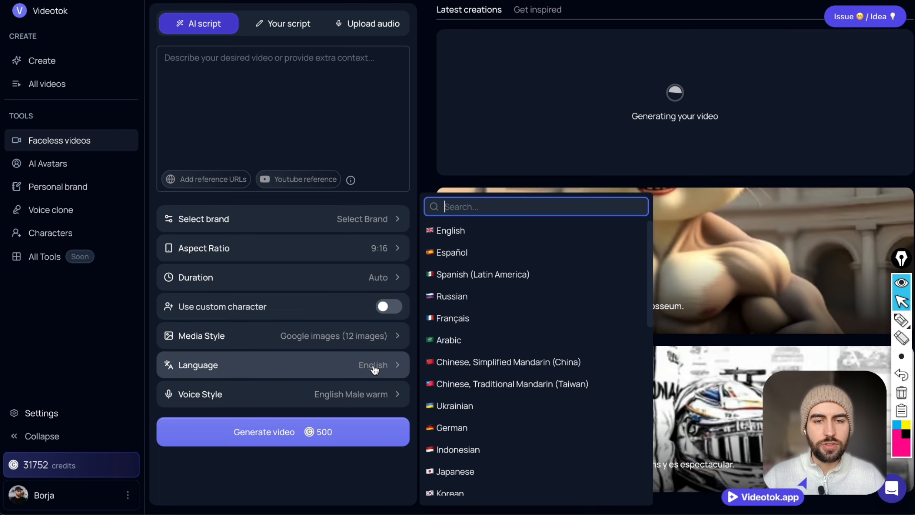
left_click(504, 260)
Search the single-narrator voices for "gin" and choose Ginyin Spanish Youtuber as the voice style
left_click(376, 400)
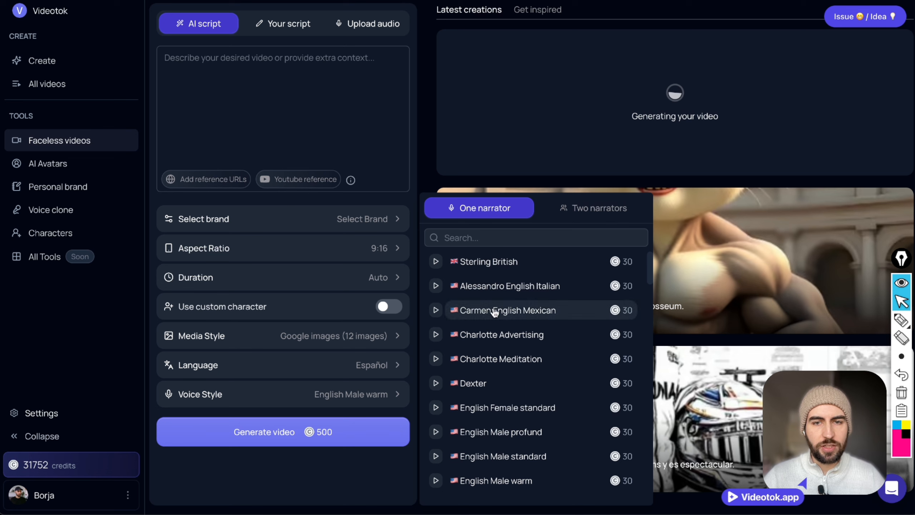
scroll(462, 288, "down", 3)
scroll(468, 263, "up", 3)
left_click(475, 238)
type("gin")
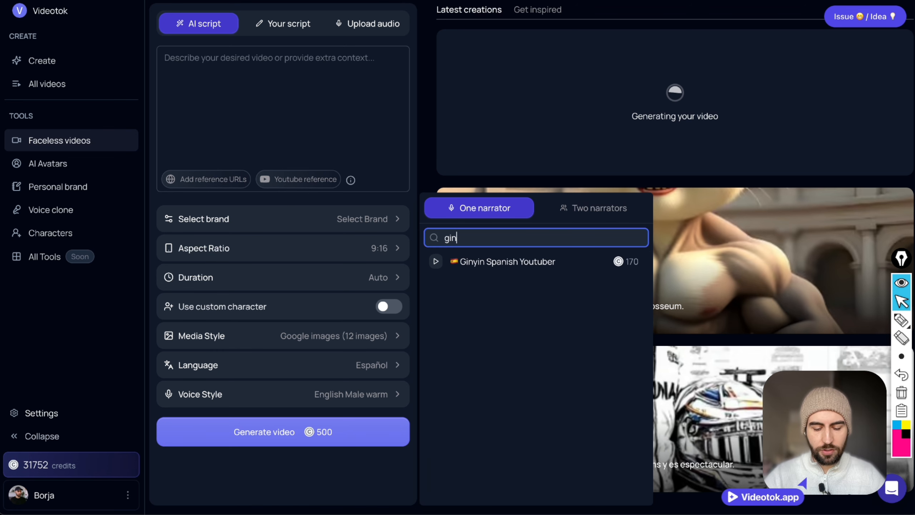
left_click(492, 262)
Begin the AI script description with "10 escenas sobre fernando alonso"
left_click(191, 84)
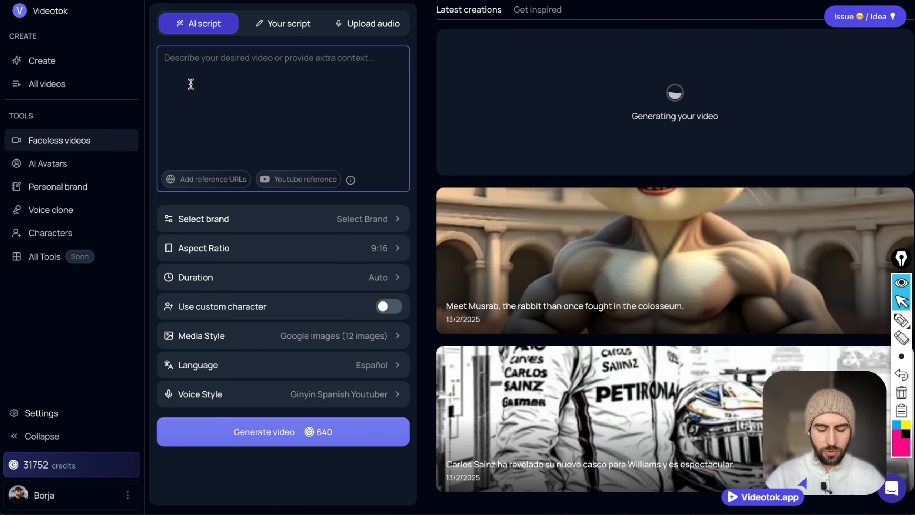
type("1")
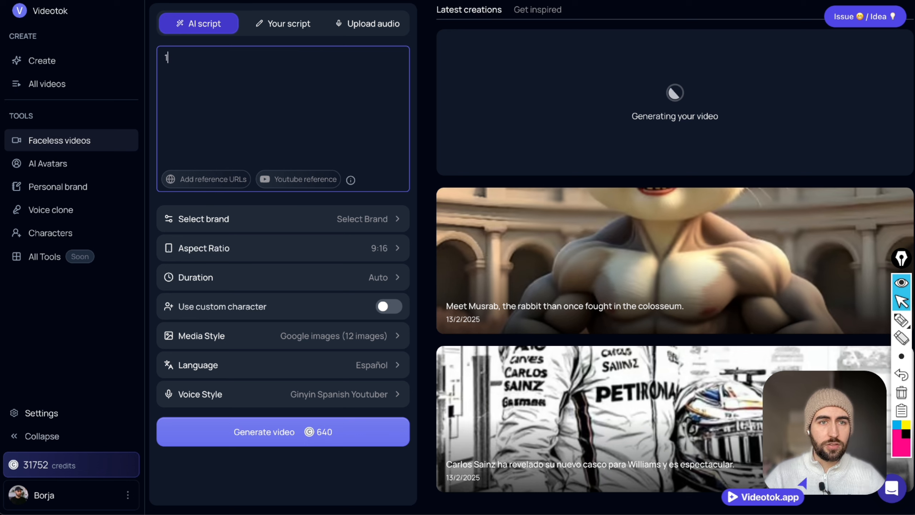
type("0 sce")
key("ctrl+a")
type("10")
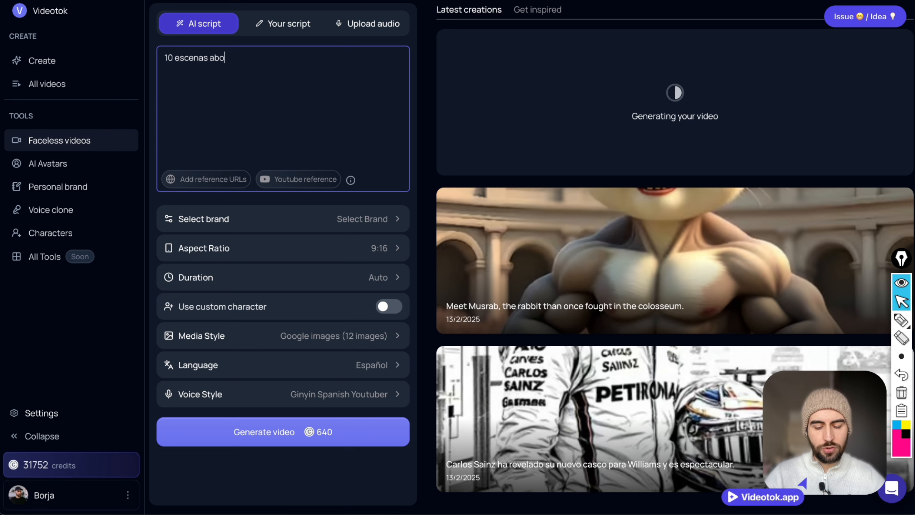
key("BackSpace")
key("BackSpace")
key("BackSpace")
key("BackSpace")
key("BackSpace")
type("sobre fernand")
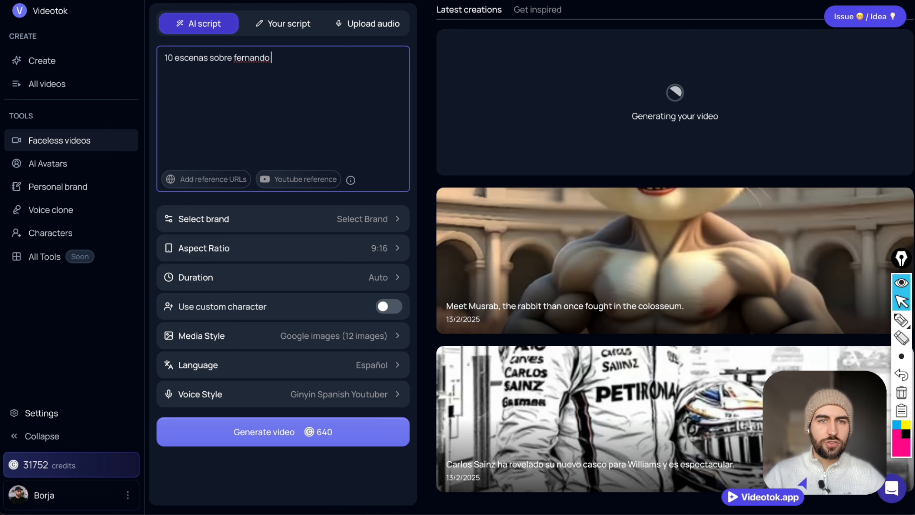
type("o alonso b")
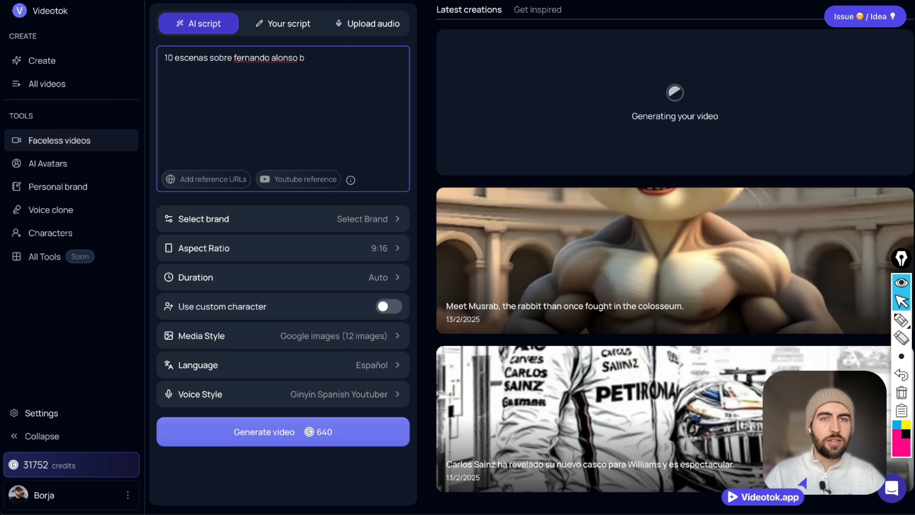
Complete the video description with "pero el esta firmando con otros equipos de f1, que hubiera pasado"
key("BackSpace")
type("pero el est")
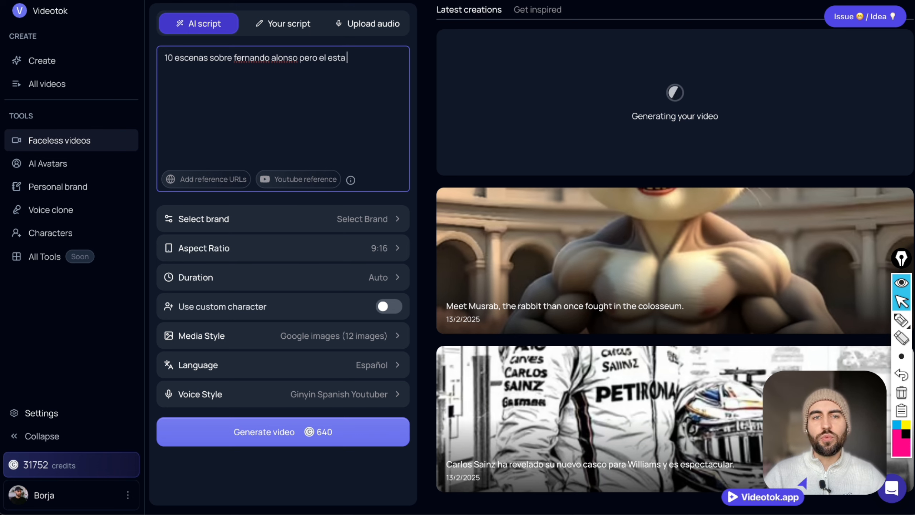
type("a")
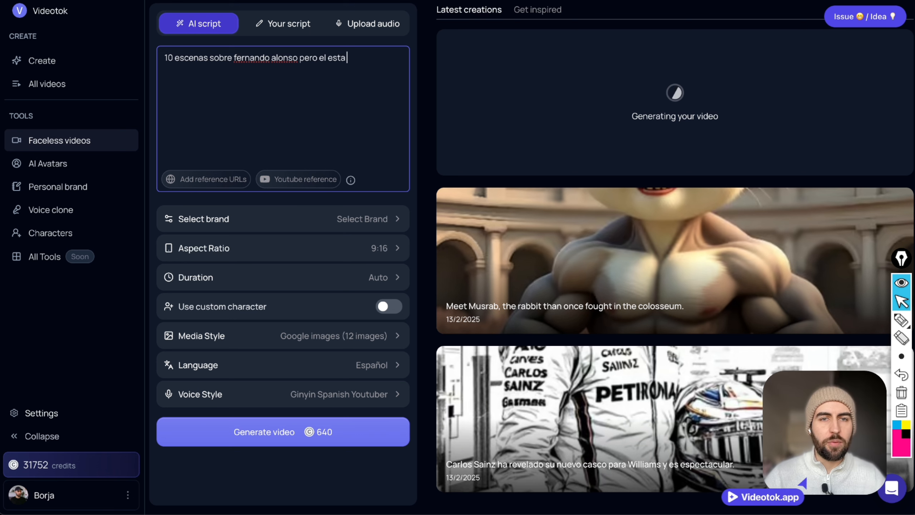
type(" firmando con otros equipos de f1, que")
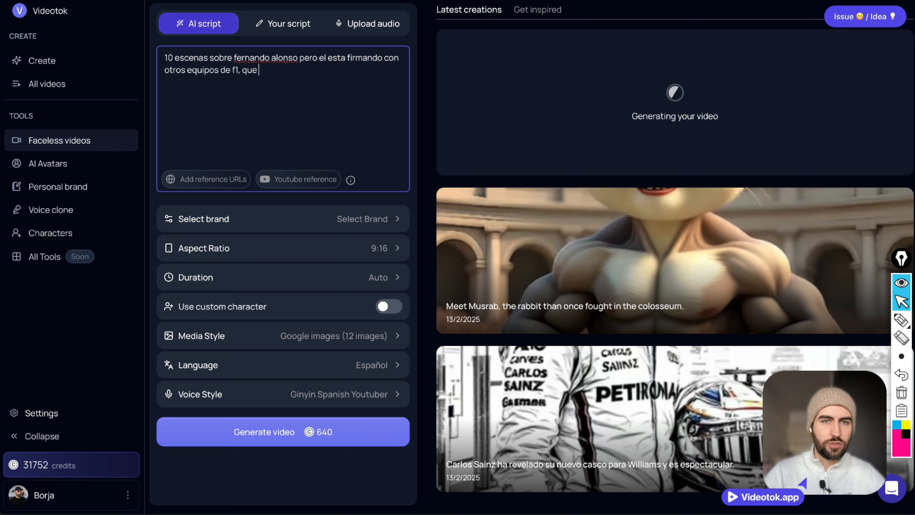
type(" hubiera")
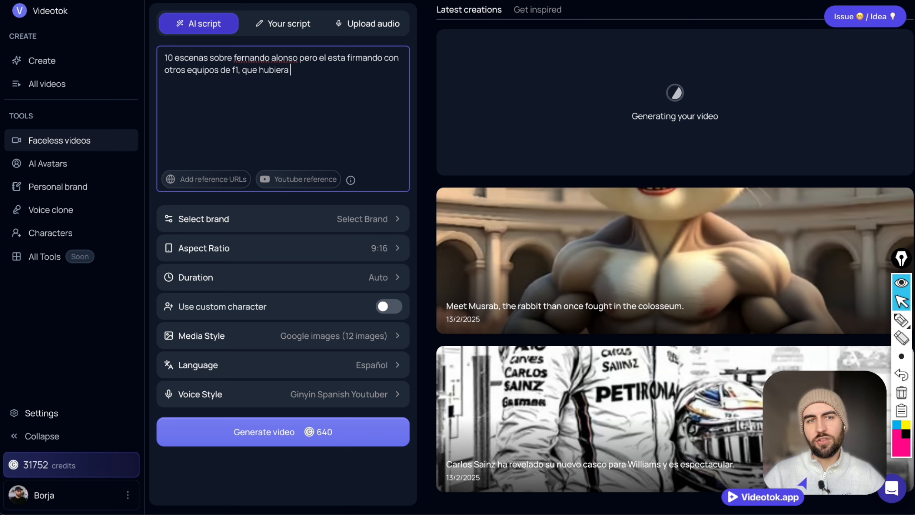
type(" sto")
key("BackSpace")
key("BackSpace")
key("BackSpace")
type("pasado")
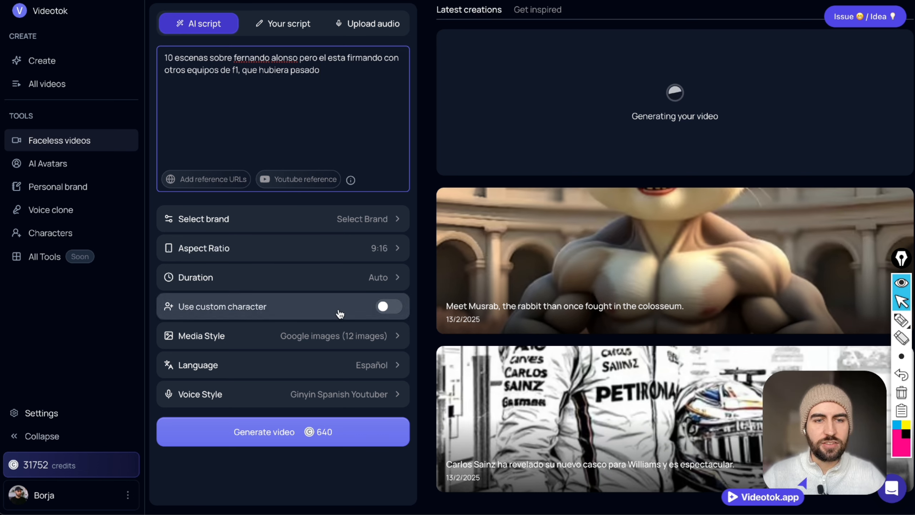
Enable the custom character option and select the fernandoalonso character for the video
left_click(355, 312)
left_click(326, 334)
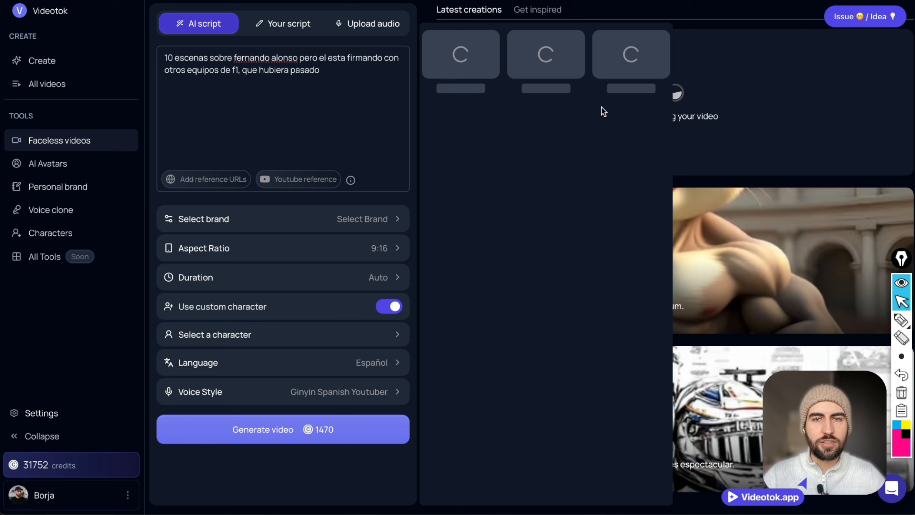
left_click(548, 70)
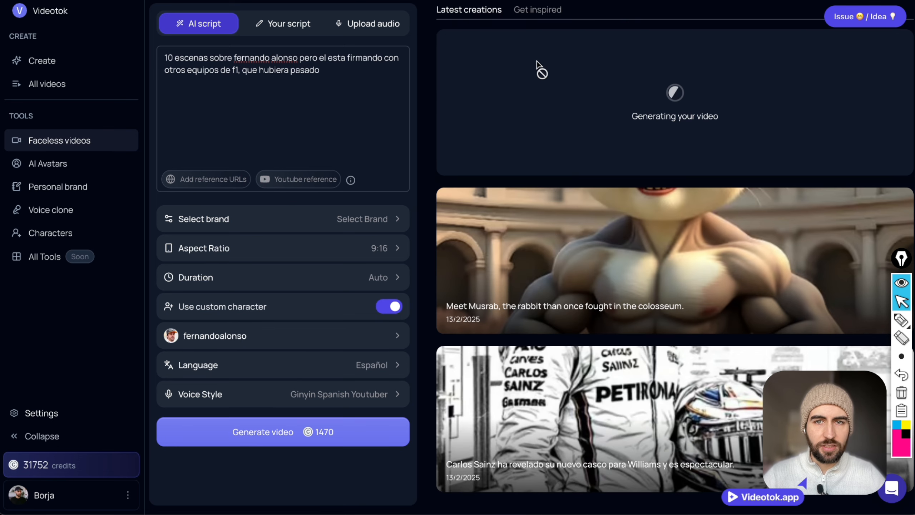
Check the remaining video settings, including the voice style, and start generating the video
left_click(326, 291)
left_click(325, 291)
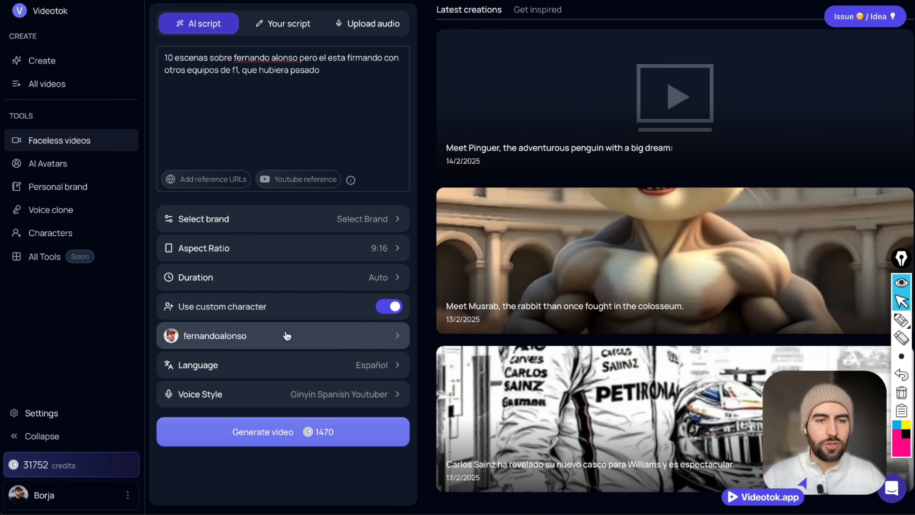
left_click(285, 371)
left_click(299, 395)
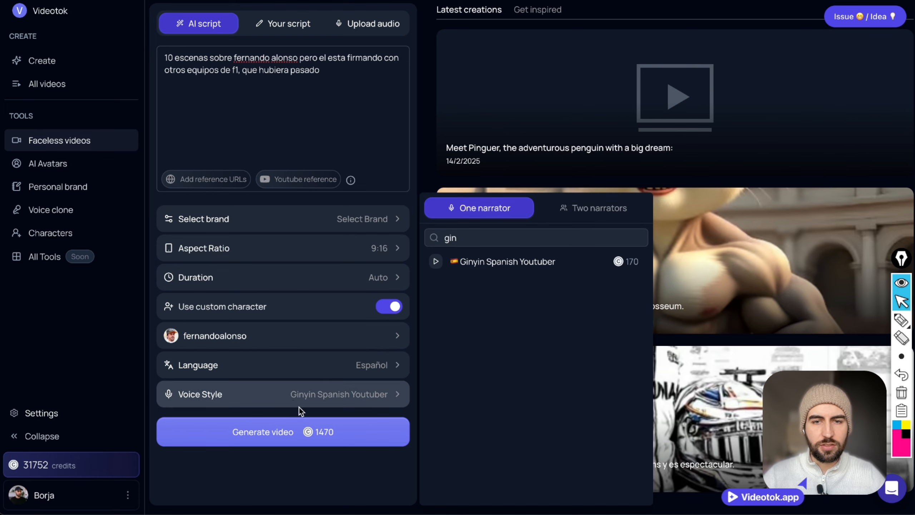
left_click(299, 400)
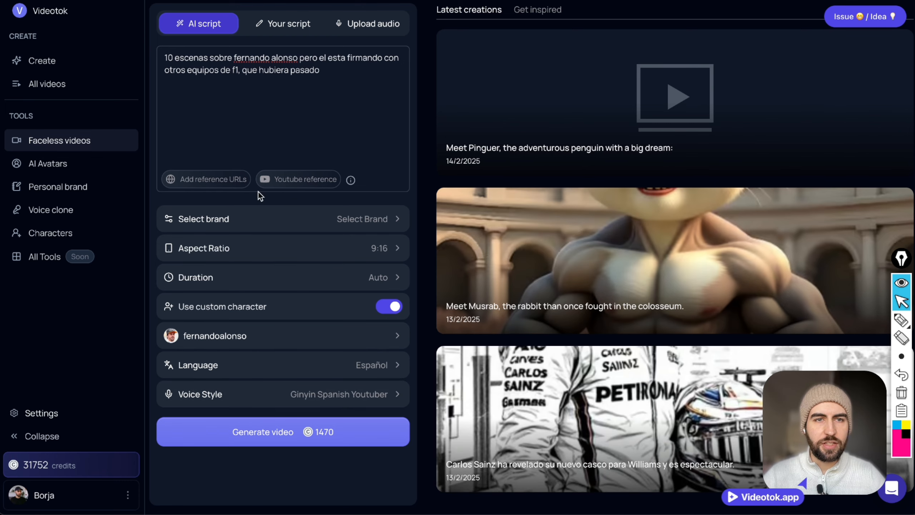
left_click(344, 436)
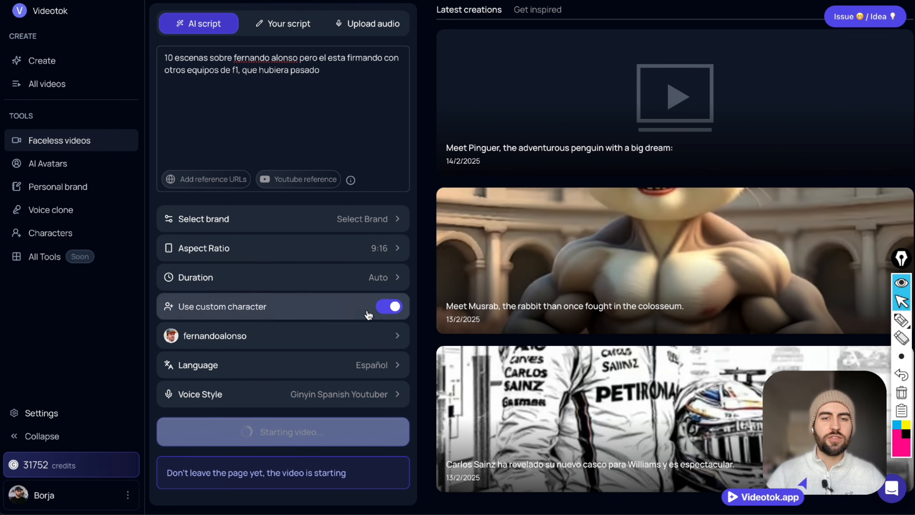
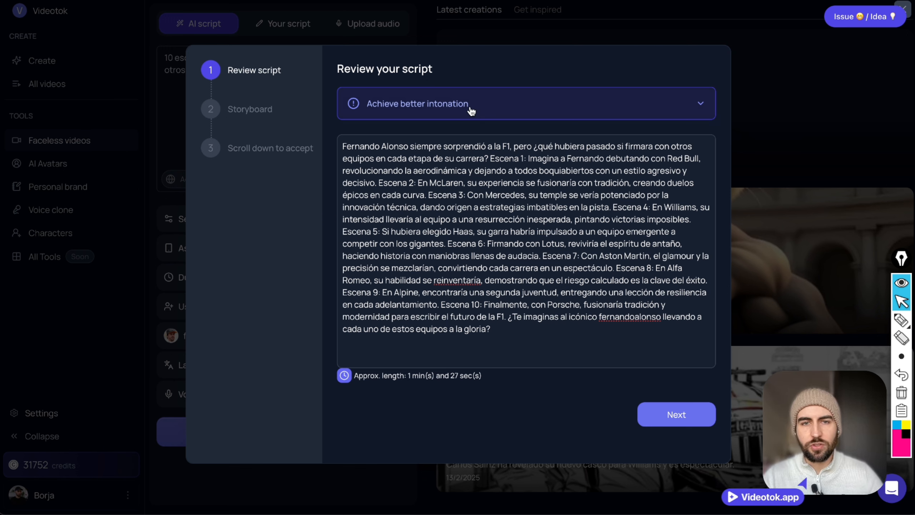
Remove the "Escena 1:", "Escena 2:" and "Escena 3:" labels from the script
left_click_drag(491, 158, 528, 159)
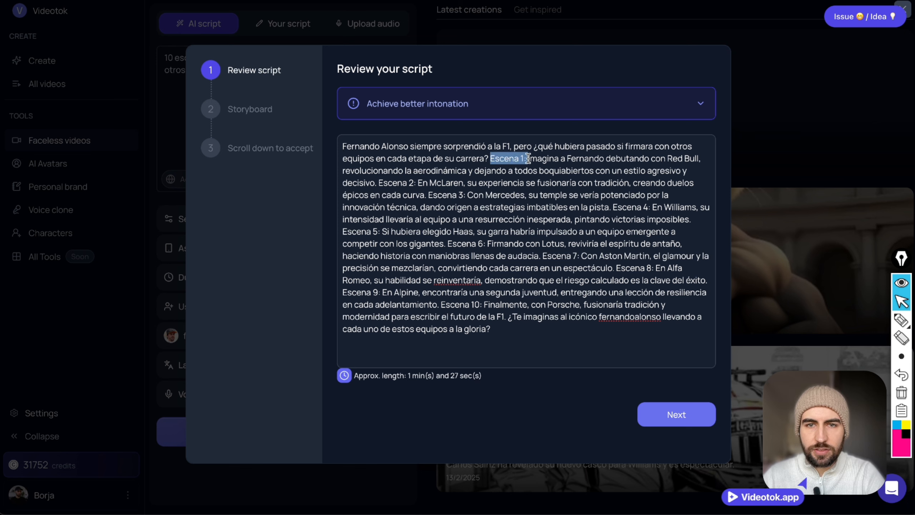
key("BackSpace")
left_click_drag(375, 182, 425, 189)
key("BackSpace")
key("BackSpace")
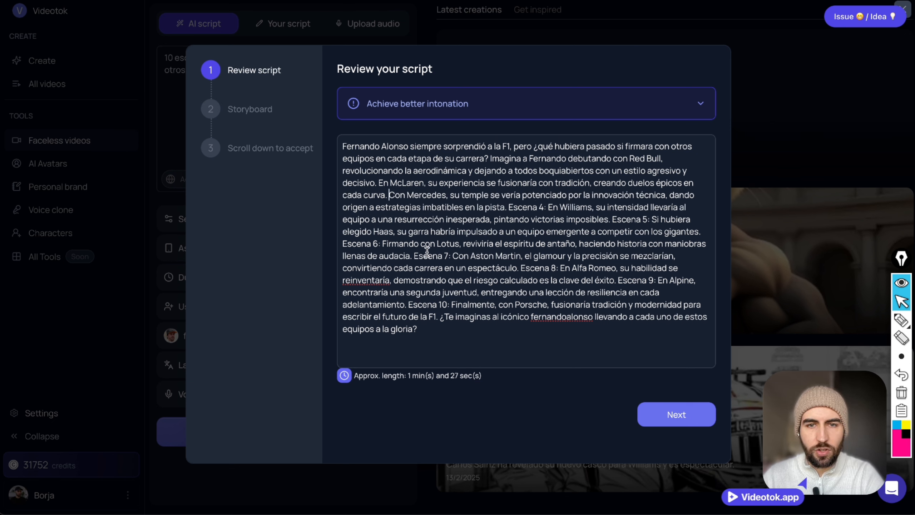
Remove the "Escena 7:", "Escena 8:", "Escena 9:" and "Escena 10:" labels from the script
left_click_drag(416, 255, 450, 255)
key("BackSpace")
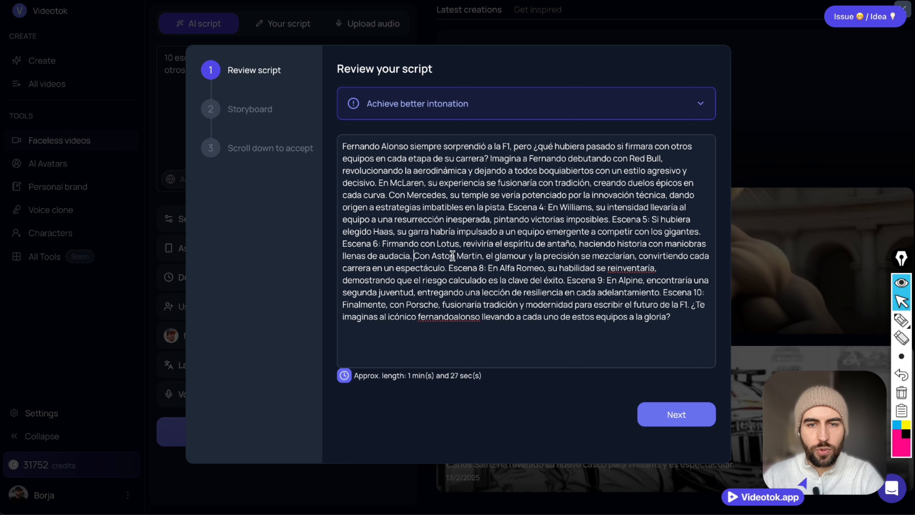
left_click_drag(451, 268, 489, 268)
key("BackSpace")
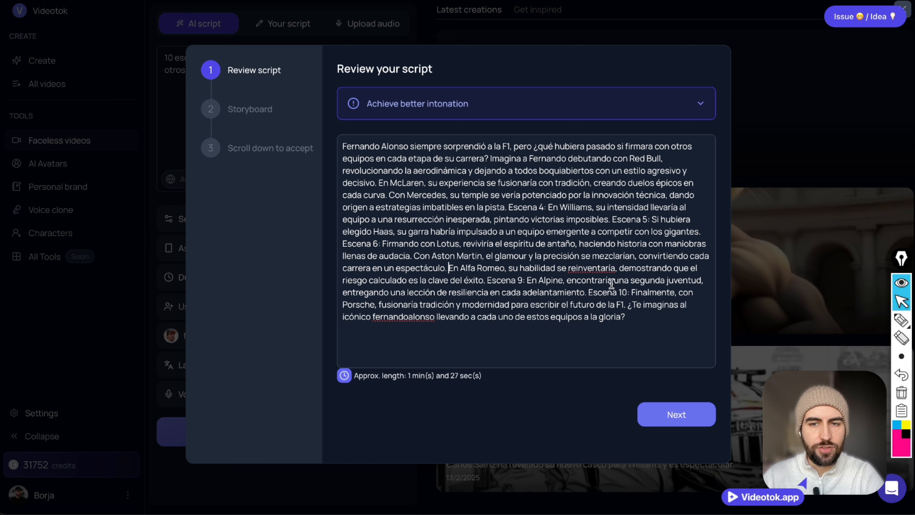
left_click_drag(590, 291, 633, 292)
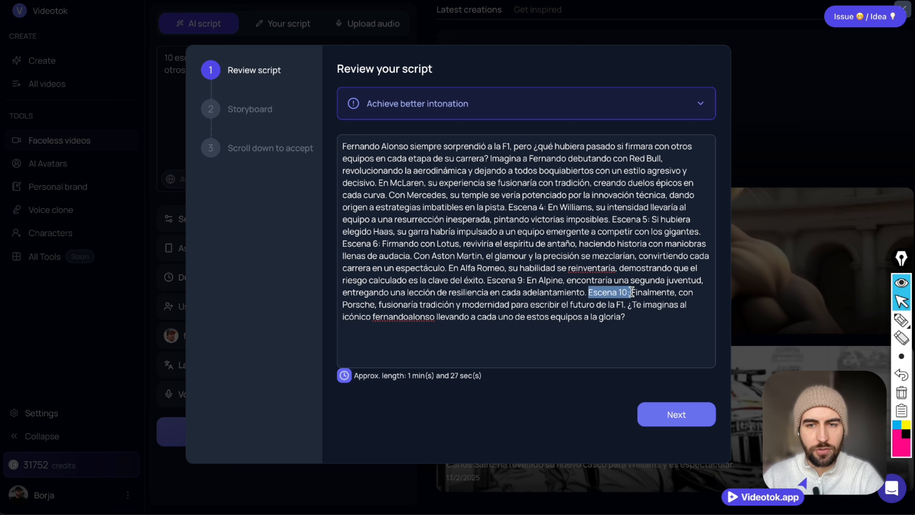
key("BackSpace")
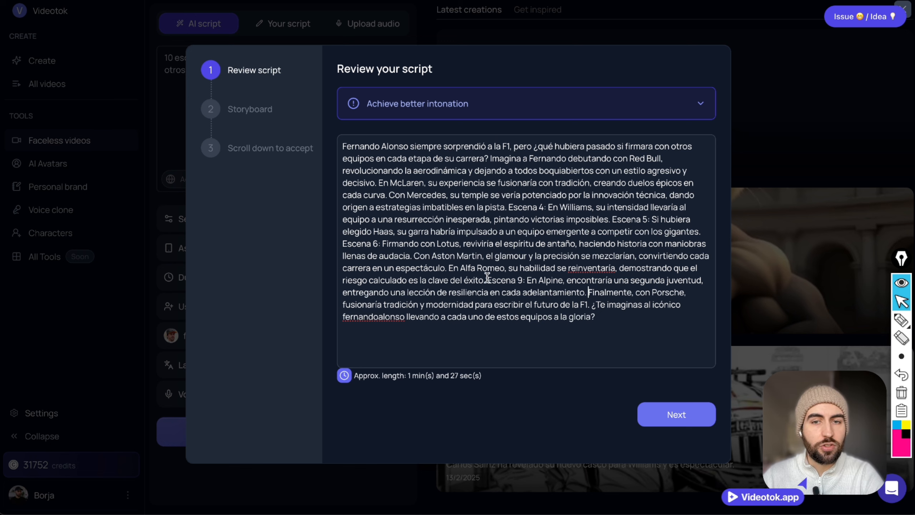
left_click_drag(487, 277, 525, 278)
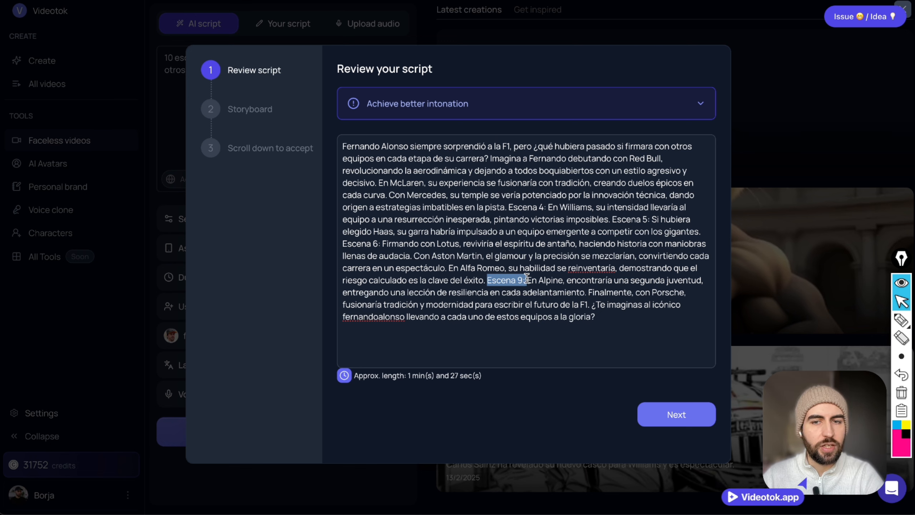
key("BackSpace")
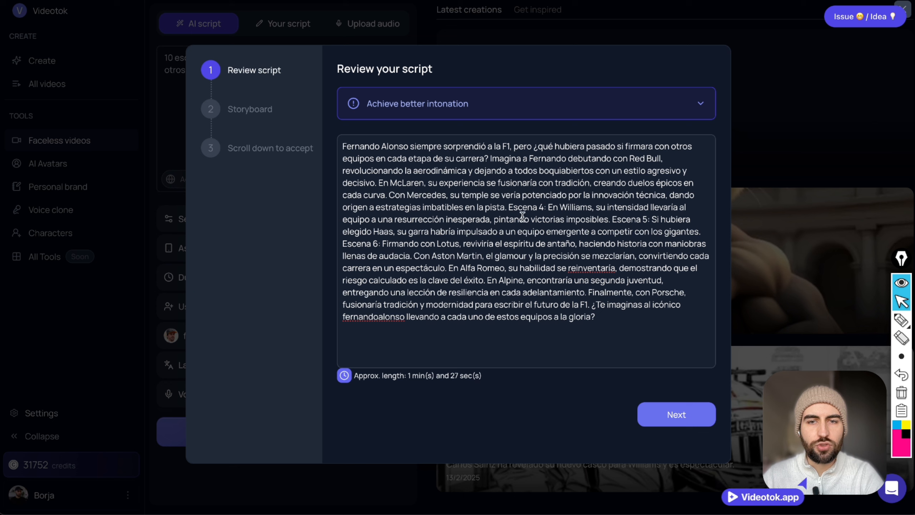
Remove the "Escena 4:", "Escena 5:" and "Escena 6:" labels from the script and continue to the storyboard
left_click_drag(509, 208, 546, 208)
key("BackSpace")
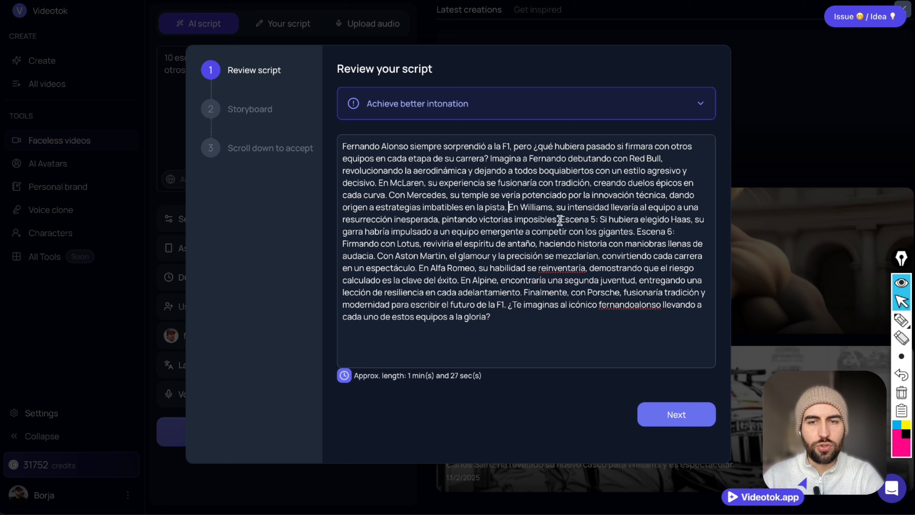
left_click_drag(559, 219, 601, 219)
key("BackSpace")
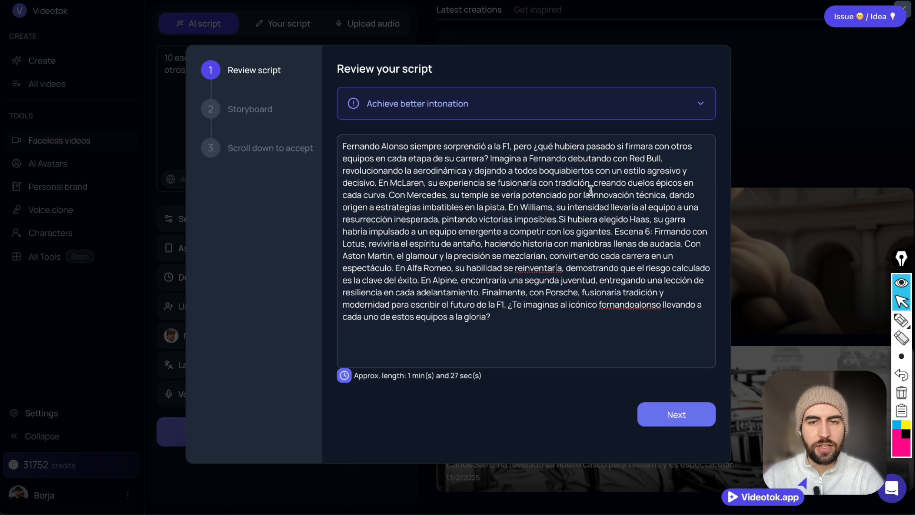
left_click_drag(614, 231, 660, 230)
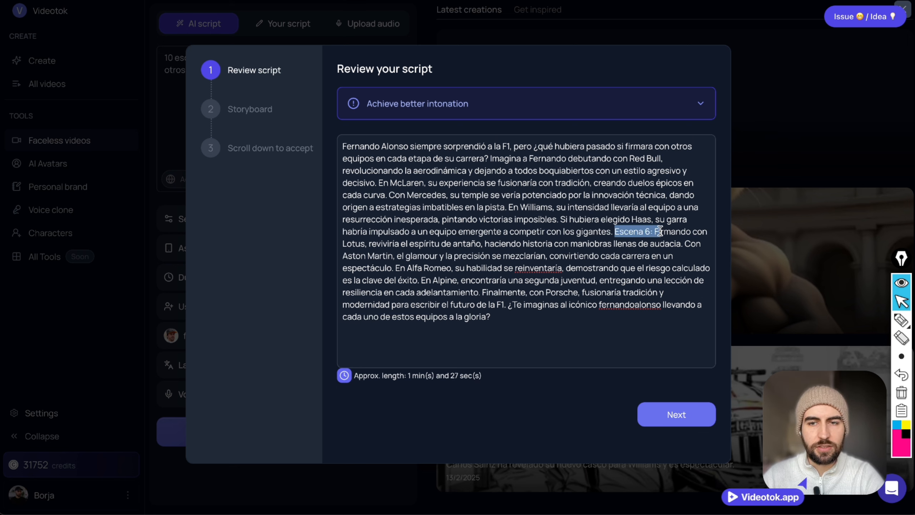
type("F")
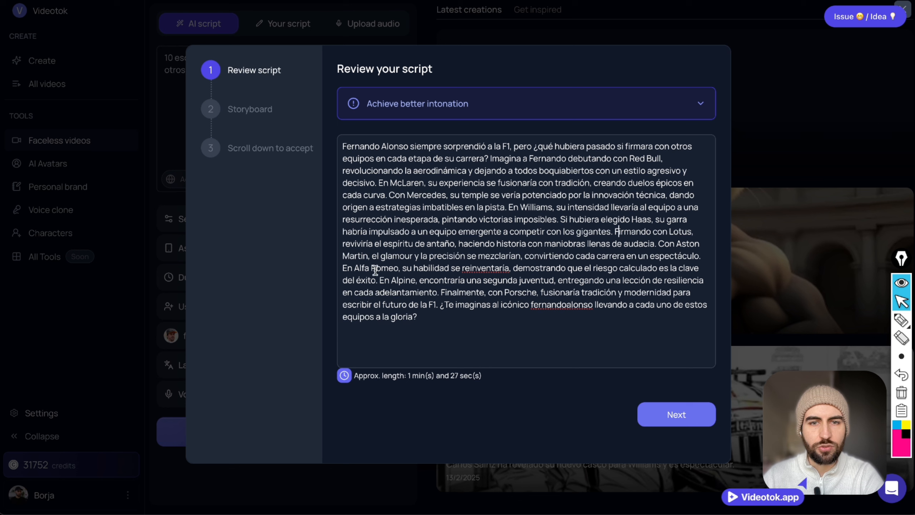
left_click(686, 415)
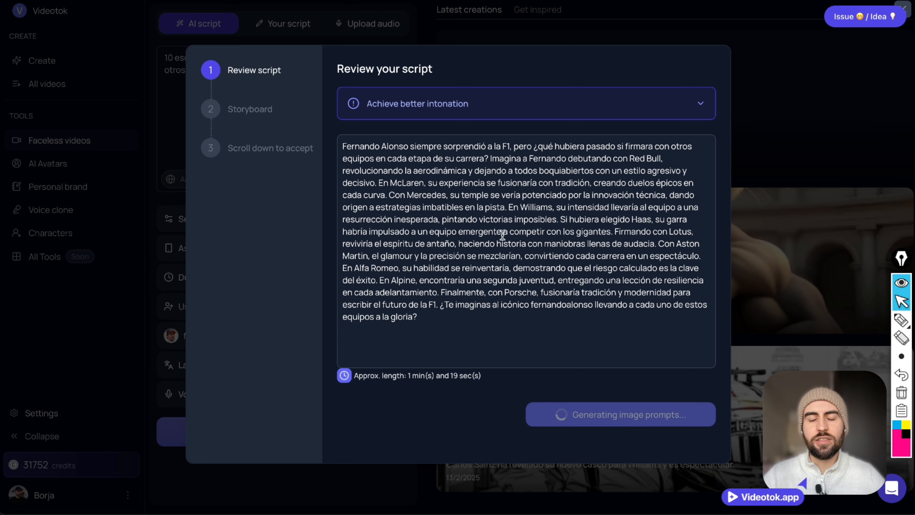
left_click(902, 320)
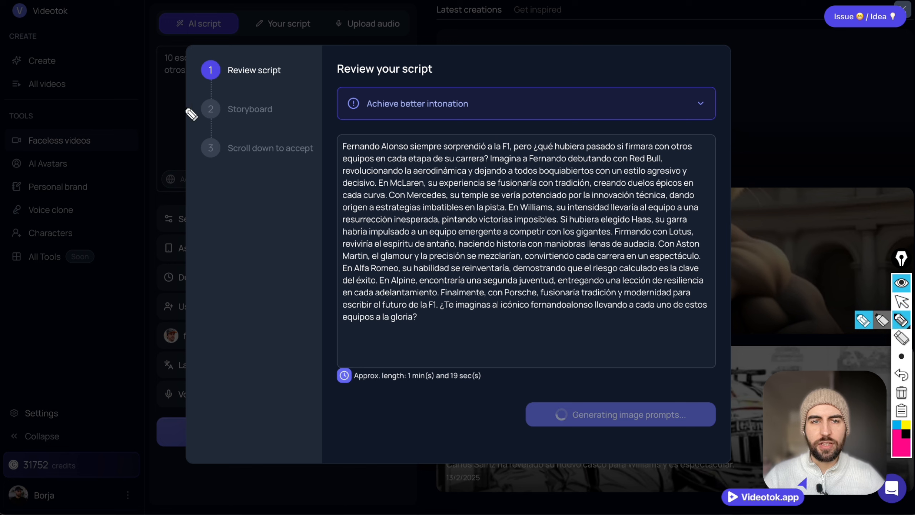
mouse_move(204, 125)
left_mouse_down()
mouse_move(294, 90)
mouse_move(193, 91)
mouse_move(194, 124)
left_mouse_up()
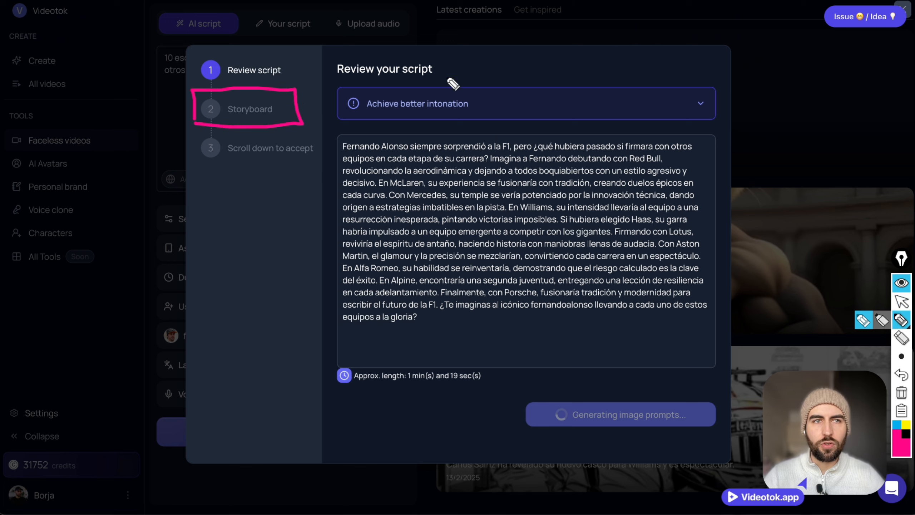
mouse_move(363, 44)
left_mouse_down()
mouse_move(322, 89)
mouse_move(303, 78)
mouse_move(320, 96)
mouse_move(308, 81)
mouse_move(301, 103)
mouse_move(341, 95)
mouse_move(301, 87)
mouse_move(328, 95)
mouse_move(308, 97)
left_mouse_up()
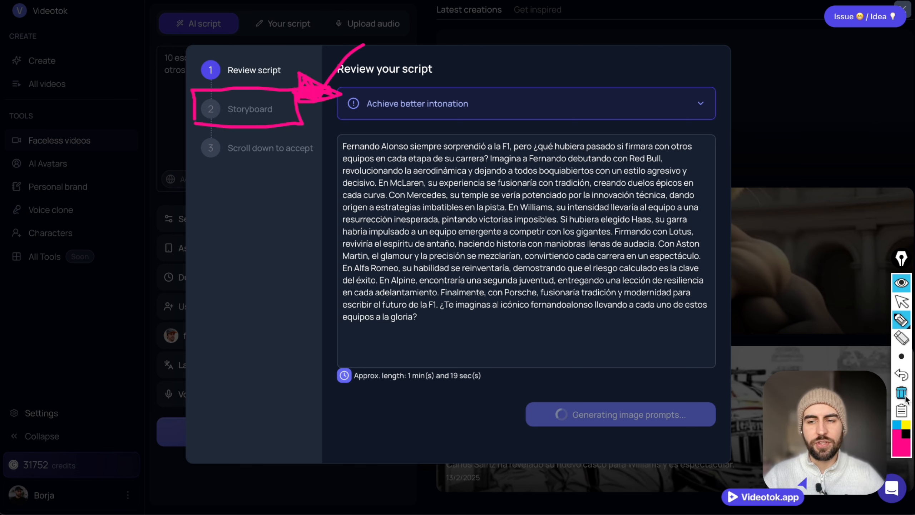
left_click(902, 301)
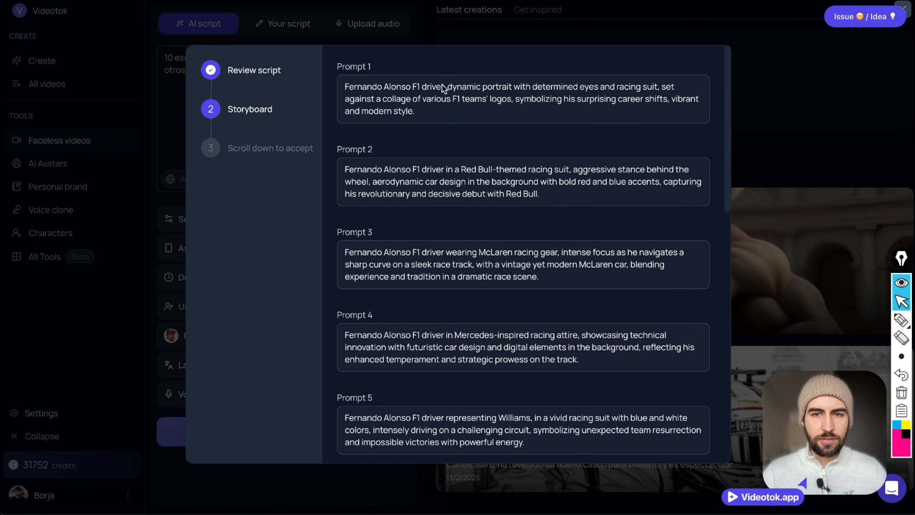
Review the storyboard prompts and change the driver's name in Prompt 1 to the character name "fernandoalonso"
scroll(440, 87, "down", 15)
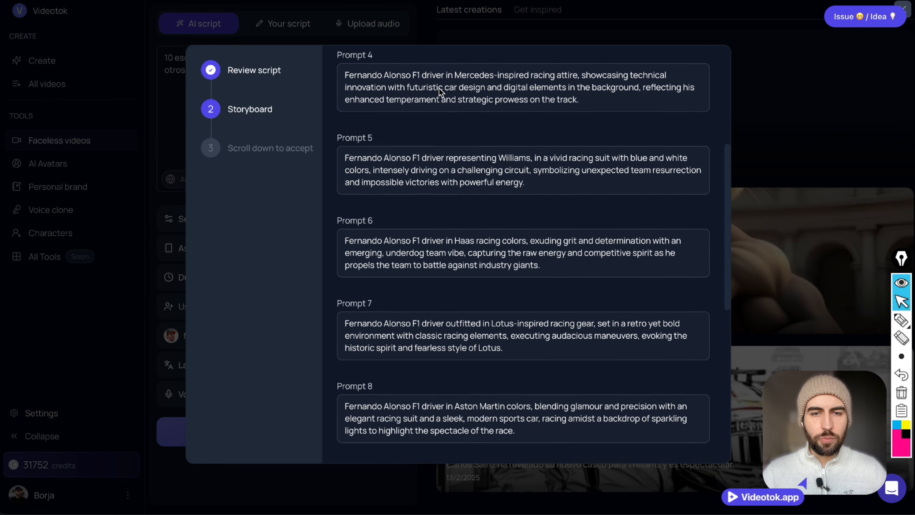
scroll(438, 88, "down", 1)
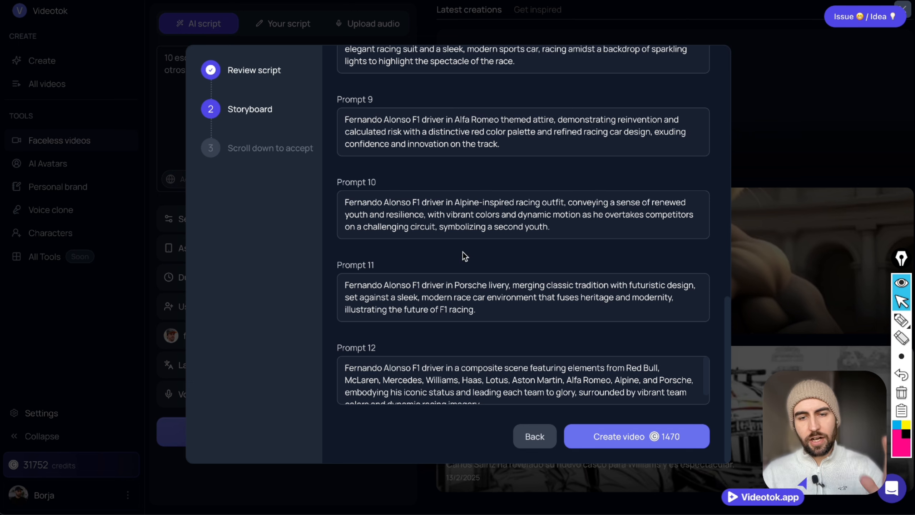
scroll(447, 294, "up", 16)
left_click(386, 86)
key("BackSpace")
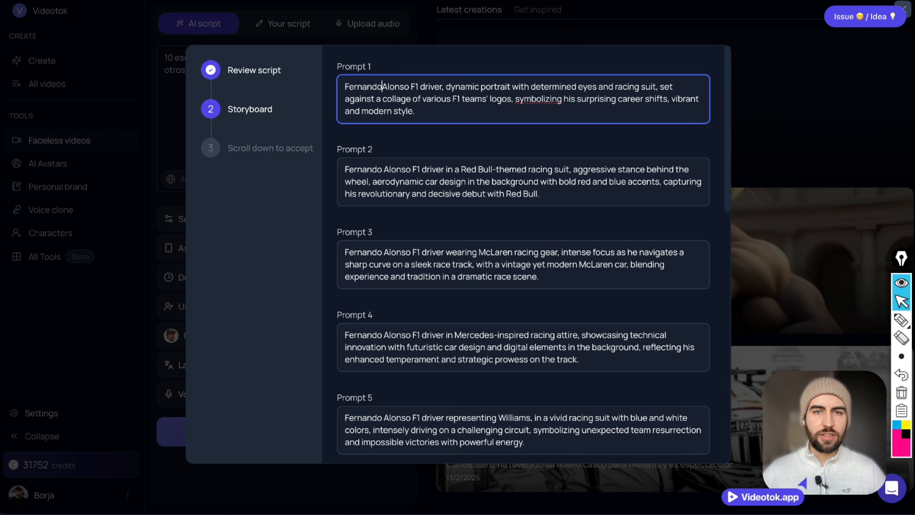
key("BackSpace")
type("a")
left_click(349, 87)
key("BackSpace")
type("f")
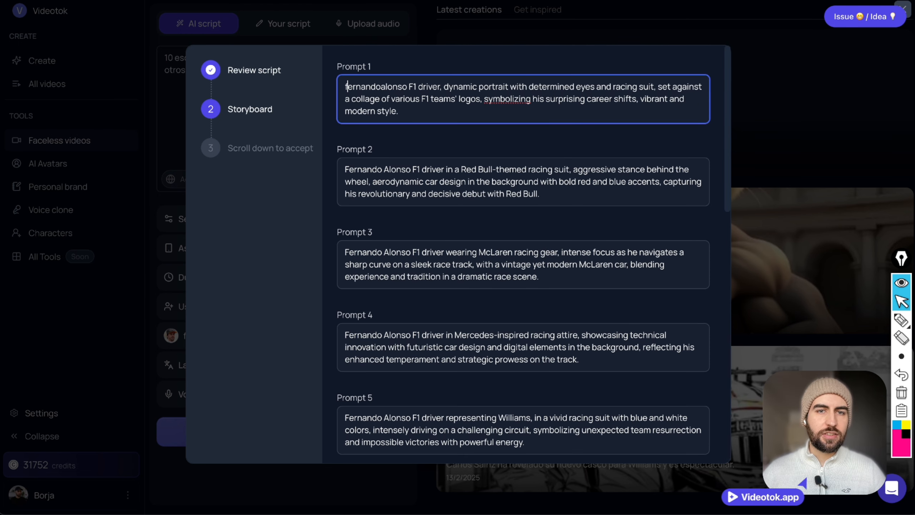
Try to replace the driver's name in Prompt 2 with "fernandoalonso" copied from Prompt 1
double_click(374, 86)
key("ctrl+c")
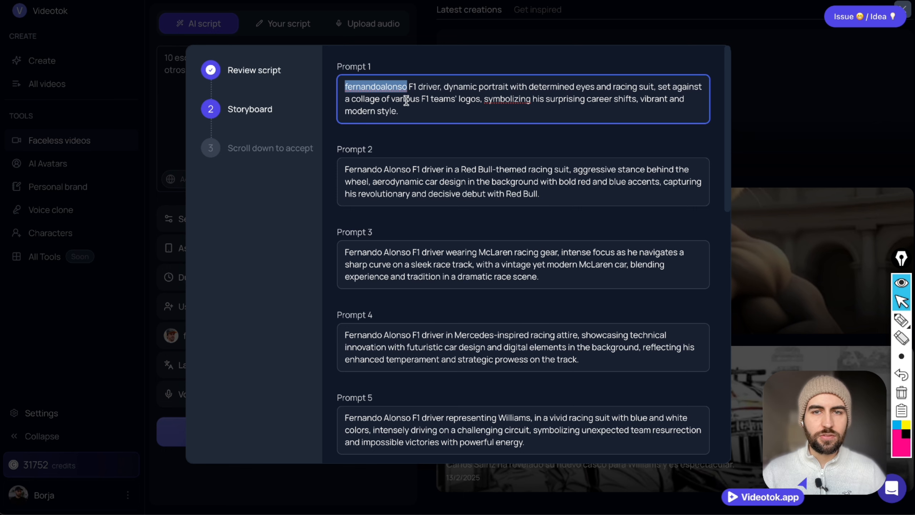
left_click_drag(410, 168, 339, 166)
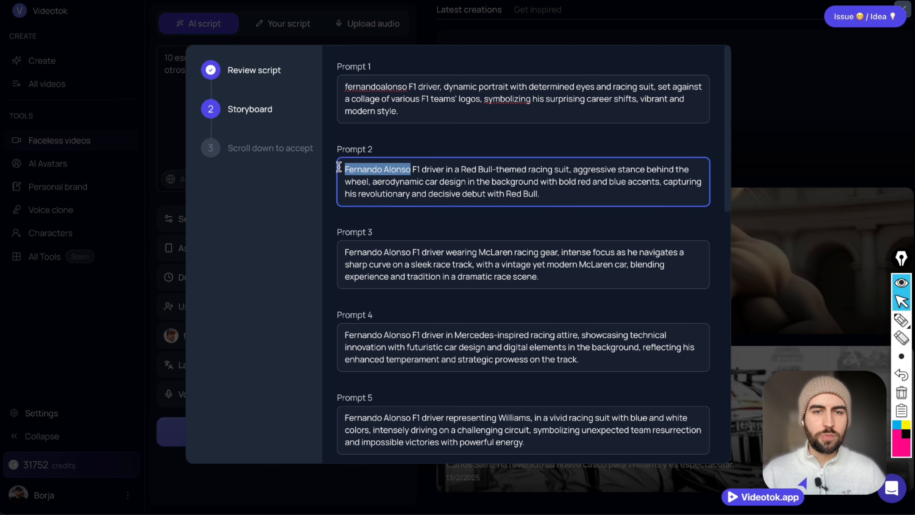
key("ctrl+v")
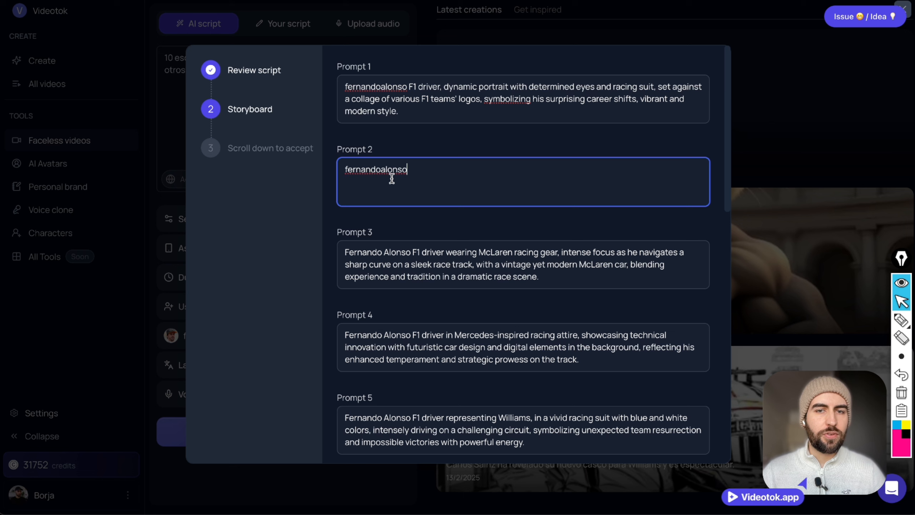
key("ctrl+z")
type("f")
Replace the whole text of Prompt 2 with a copy of Prompt 1's text
left_click(416, 110)
key("ctrl+a")
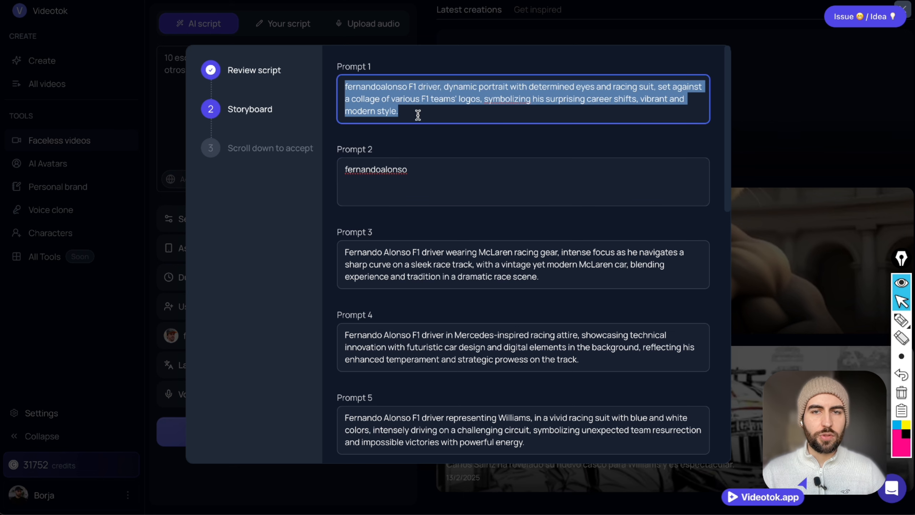
key("ctrl+c")
left_click(425, 176)
key("ctrl+a")
key("ctrl+v")
Replace the Prompt 2 text following "fernandoalonso F1 driver," with a description beginning "he is wearing a"
left_click_drag(453, 194, 446, 171)
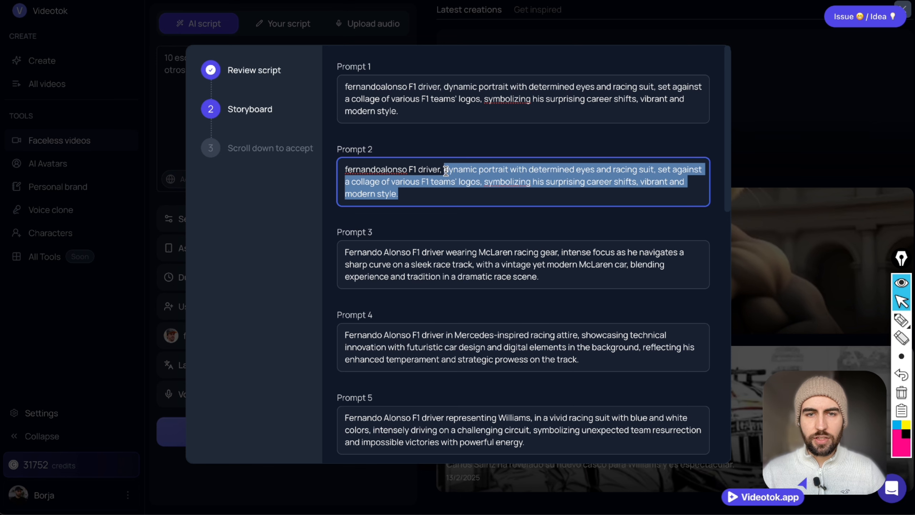
type("he")
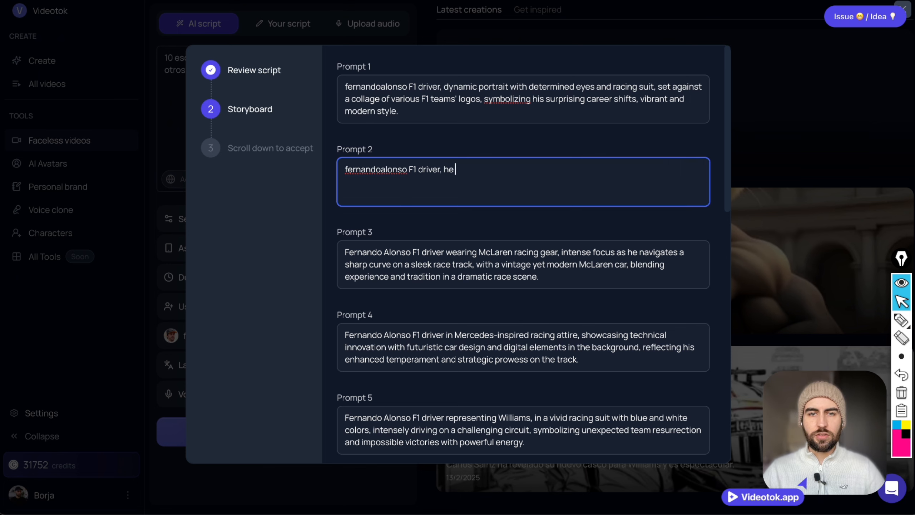
type(" is wearing a")
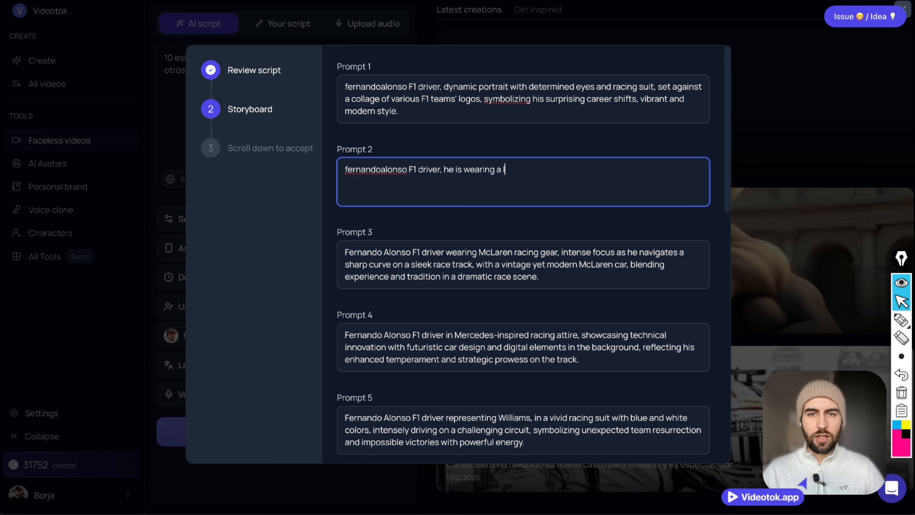
type("a")
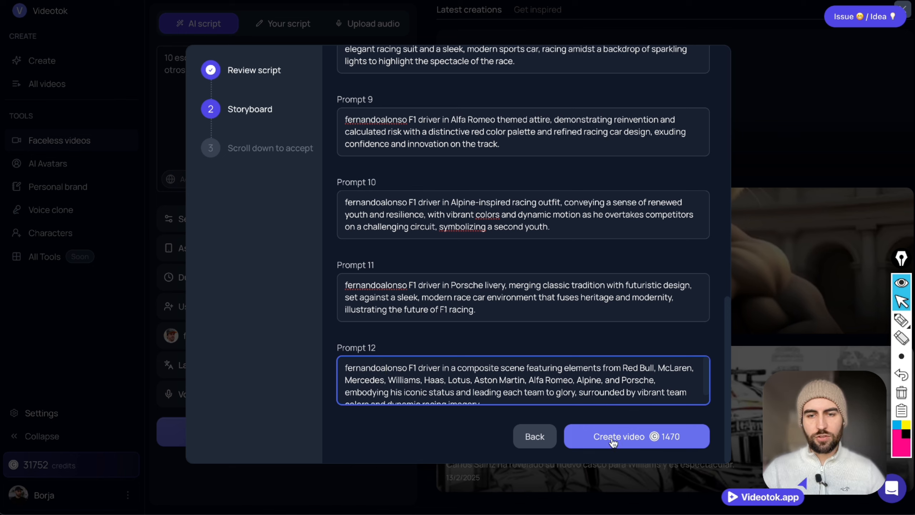
Create the Fernando Alonso video from the storyboard, and open the penguin video from the latest creations for editing
left_click(614, 441)
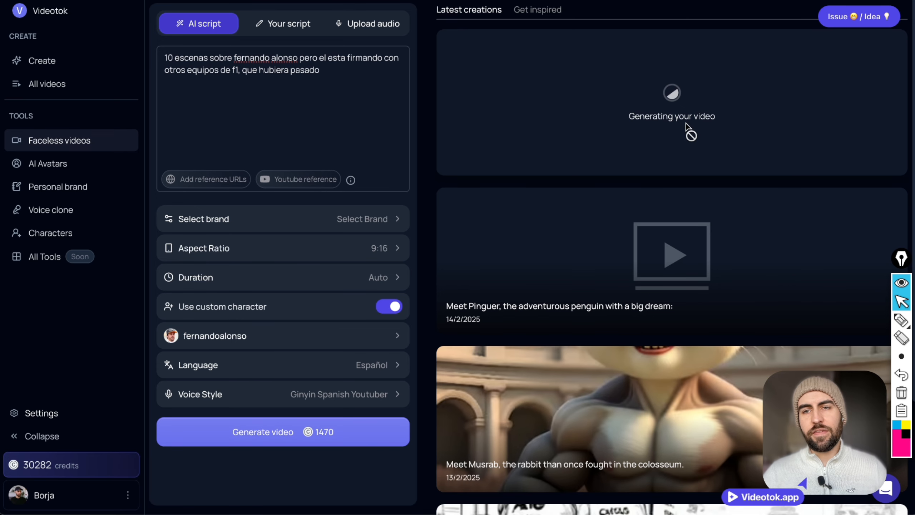
mouse_move(735, 286)
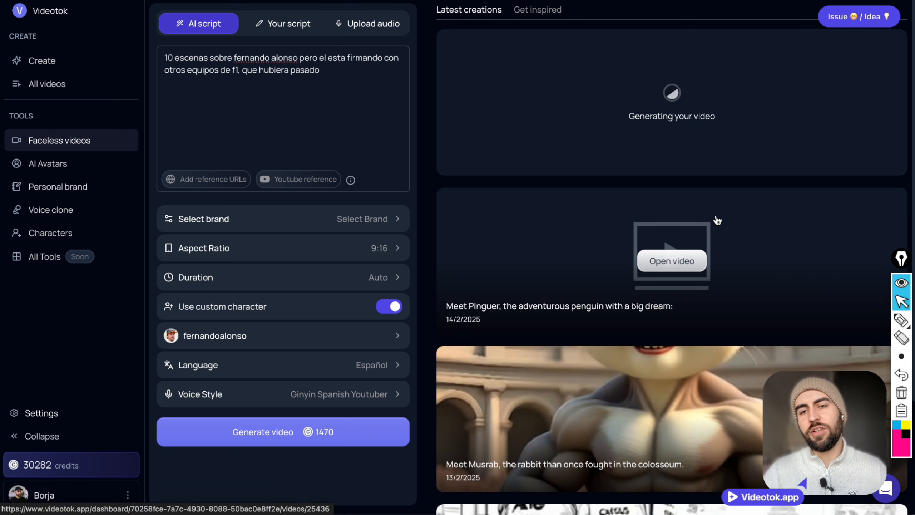
left_click(774, 271)
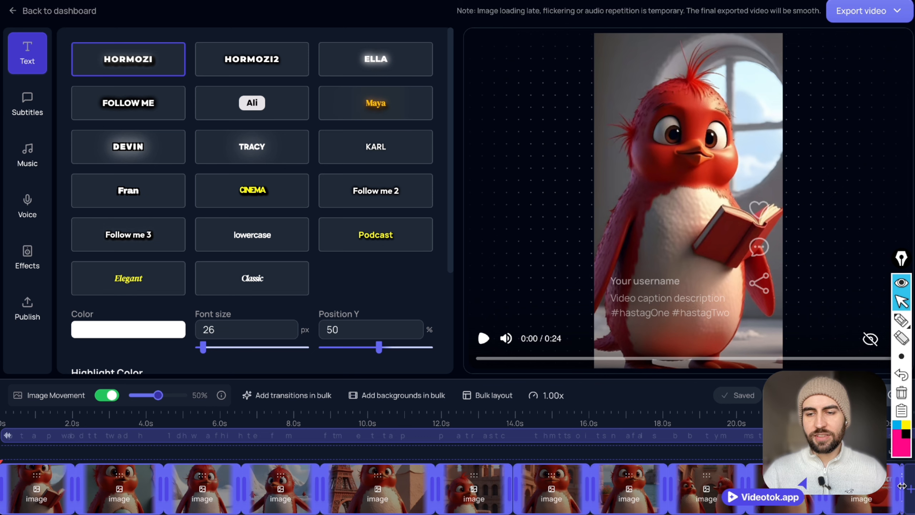
Preview the penguin video's frames at about 3 and 5 seconds on the timeline
mouse_move(786, 511)
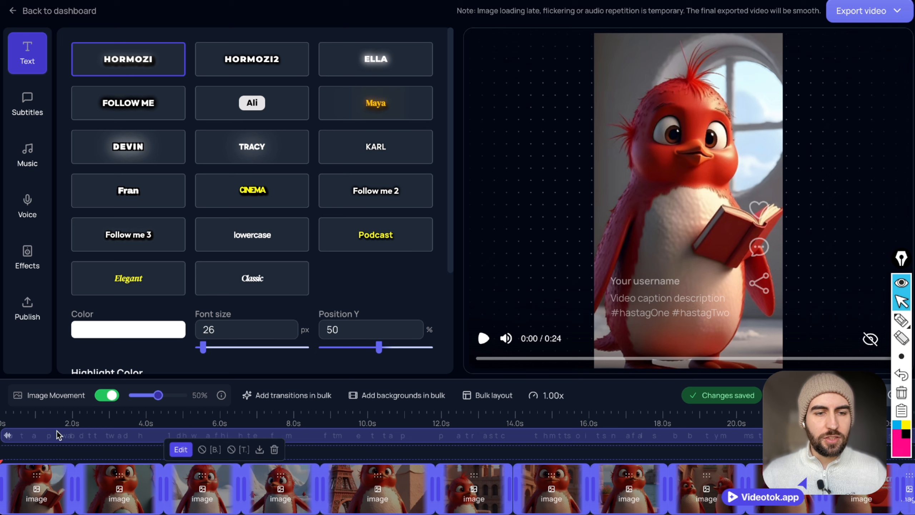
left_click(115, 416)
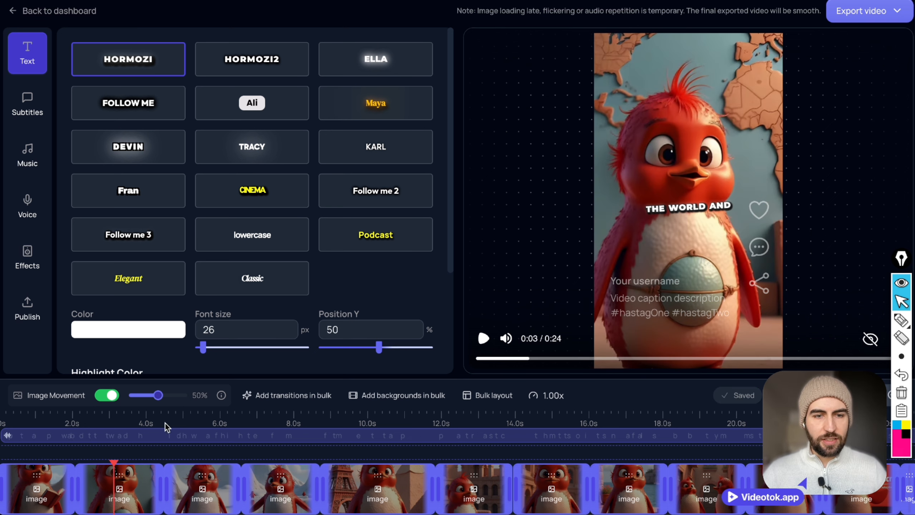
left_click(193, 418)
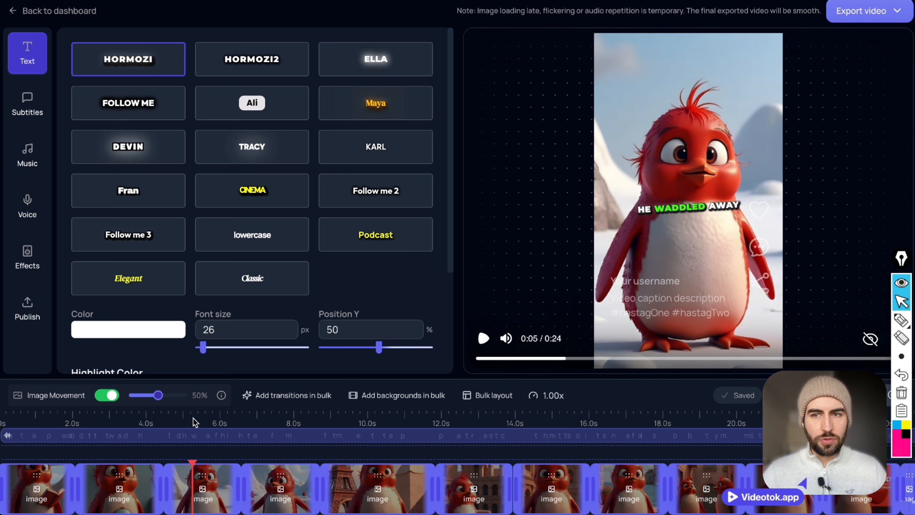
Preview the penguin video's remaining scenes along the timeline up to the subscribe scene, and return to the start
left_click(280, 418)
left_click(372, 419)
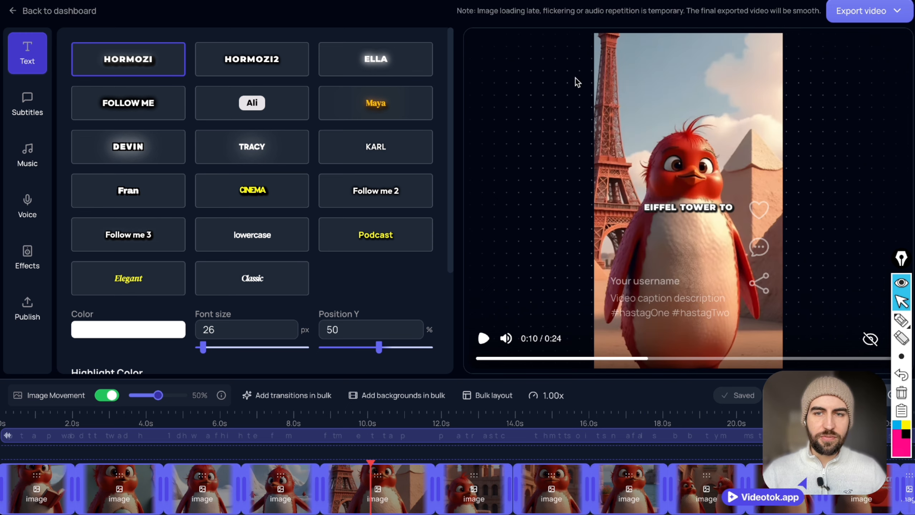
left_click(474, 422)
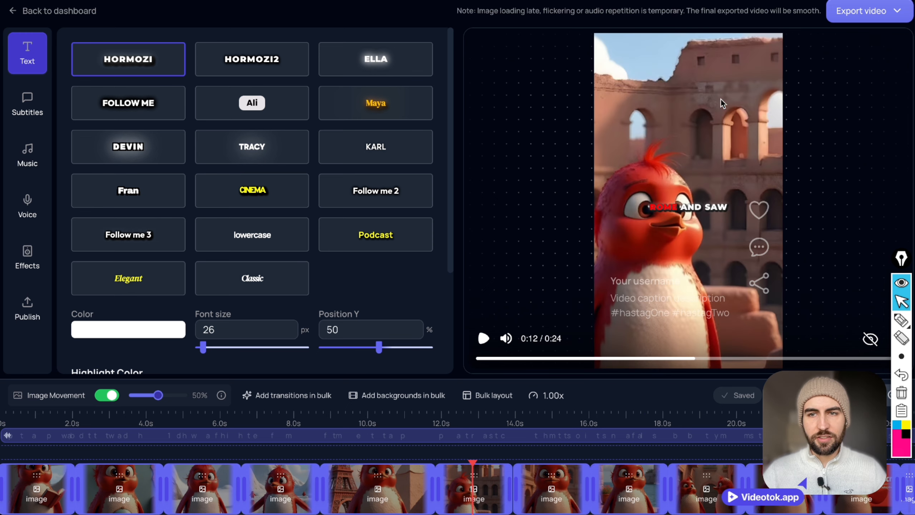
left_click(551, 418)
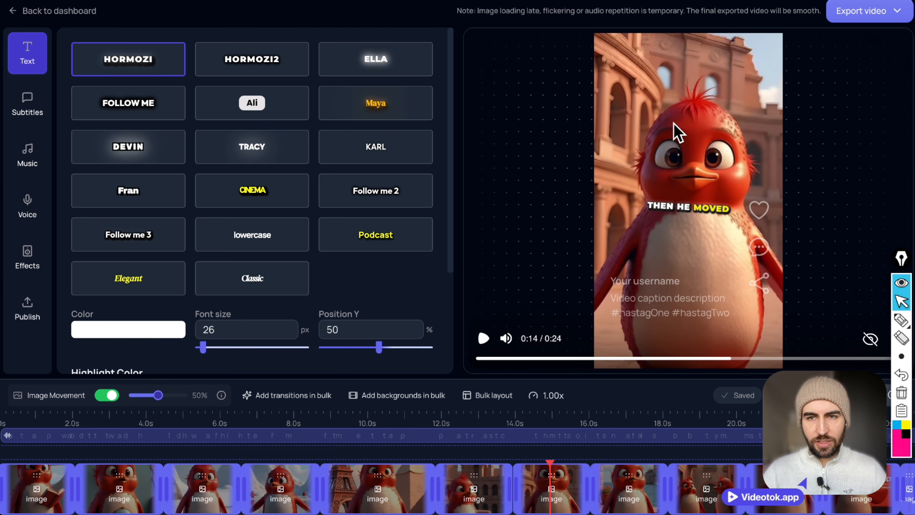
left_click(628, 425)
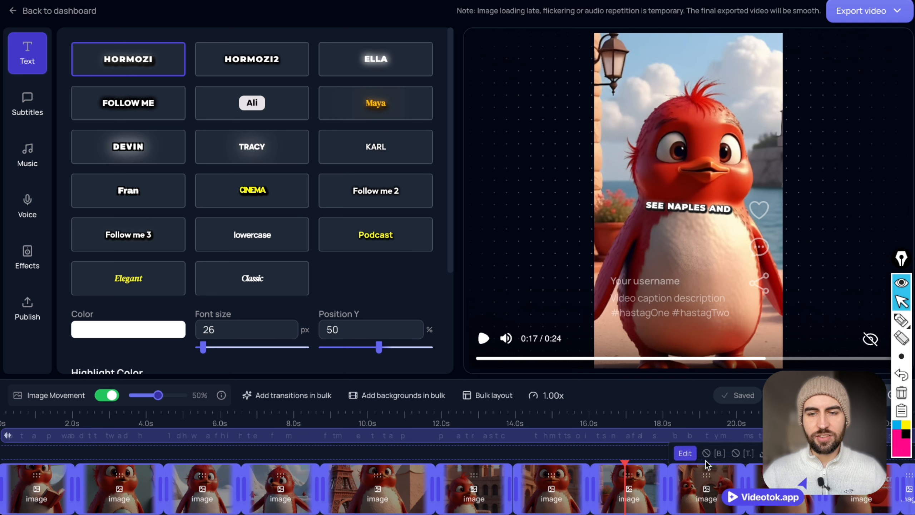
left_click(697, 422)
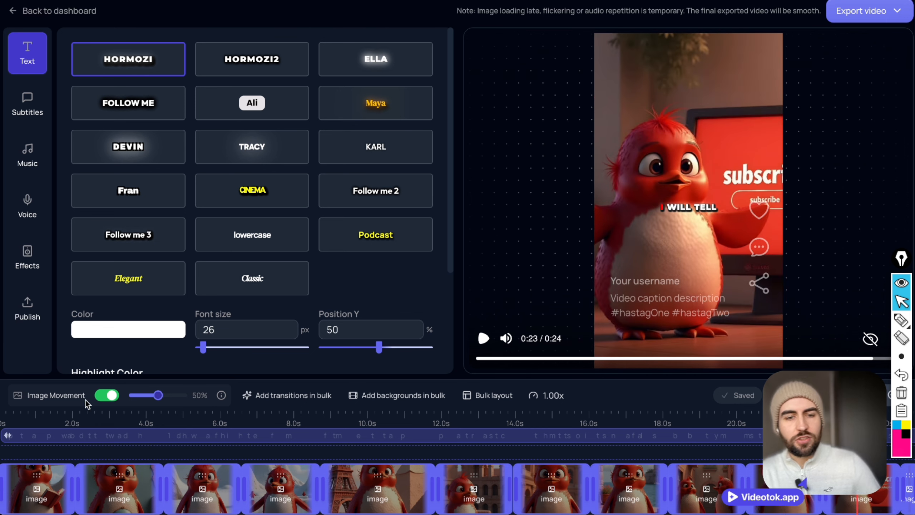
left_click(3, 420)
Try a playback speed of 1.5x for the penguin video, and settle on 1.2x
left_click(538, 395)
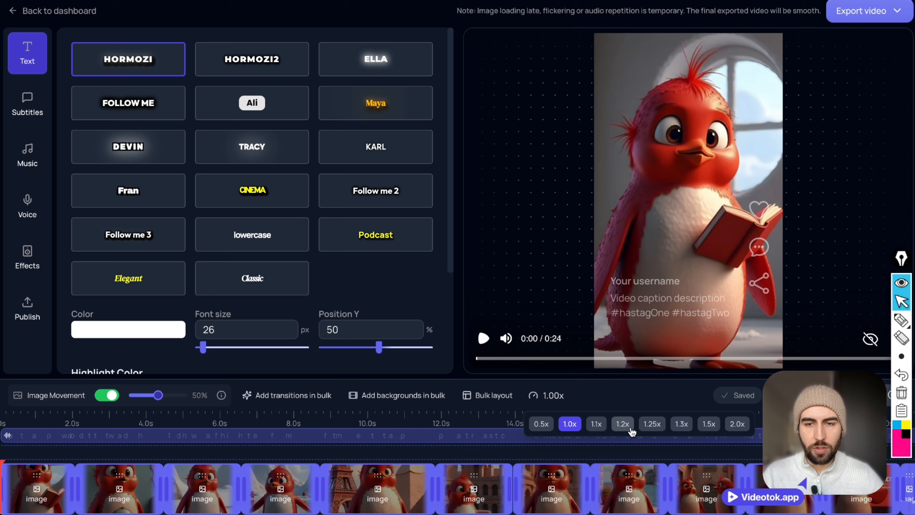
left_click(706, 425)
left_click(547, 395)
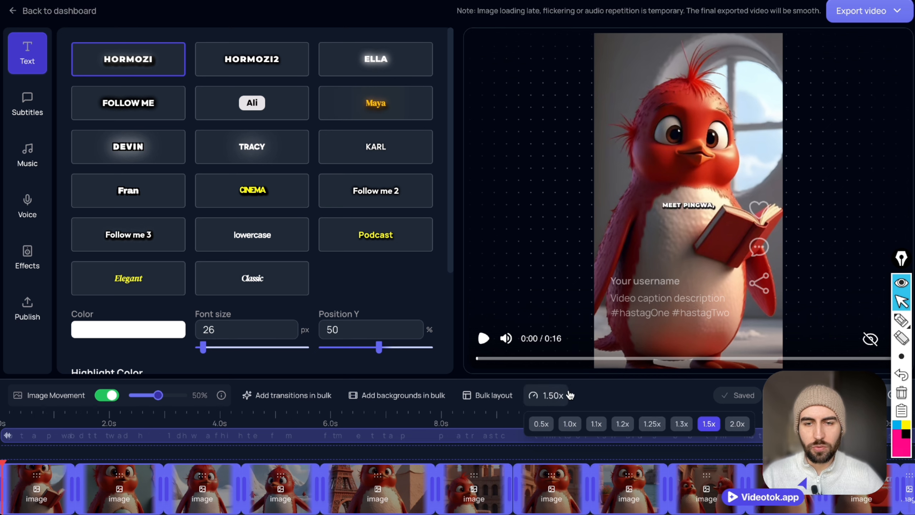
left_click(634, 424)
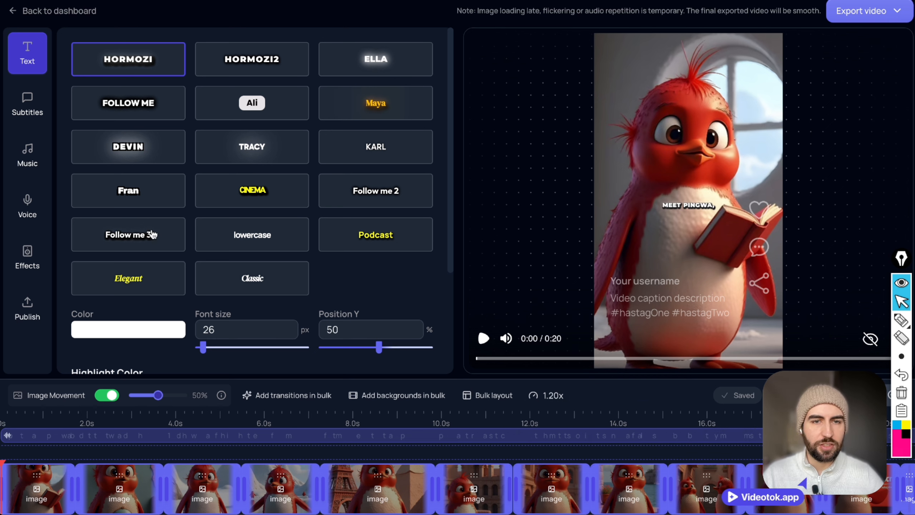
Compare the Tracy, Maya and Cinema caption styles, apply Ali, and play the video through
left_click(285, 199)
left_click(249, 148)
left_click(248, 110)
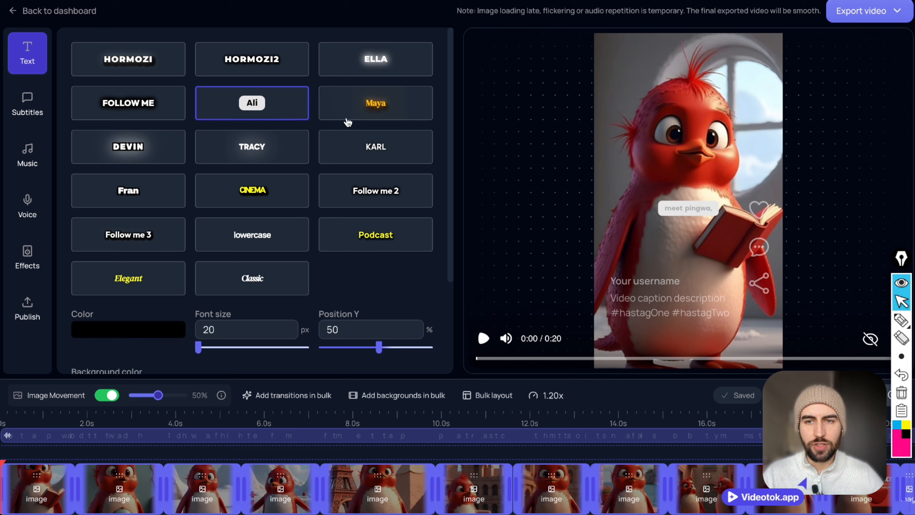
left_click(346, 116)
left_click(247, 194)
left_click(249, 112)
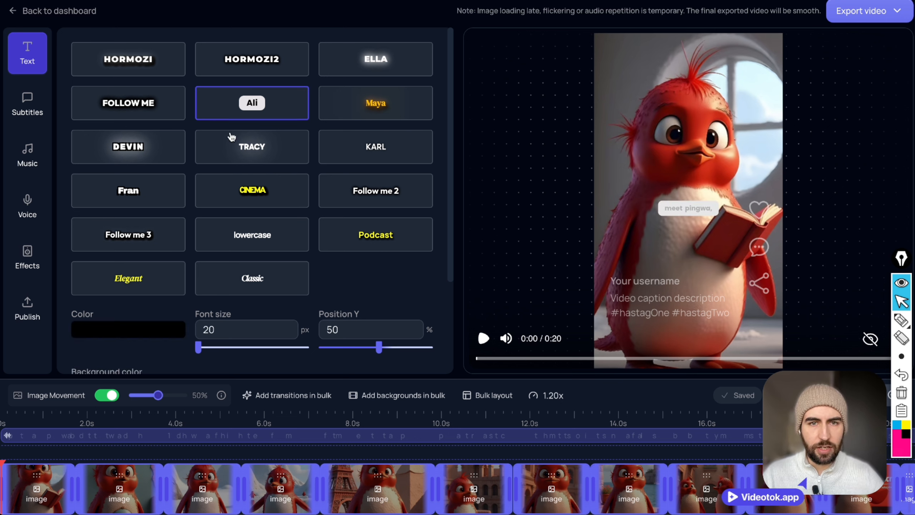
left_click(484, 341)
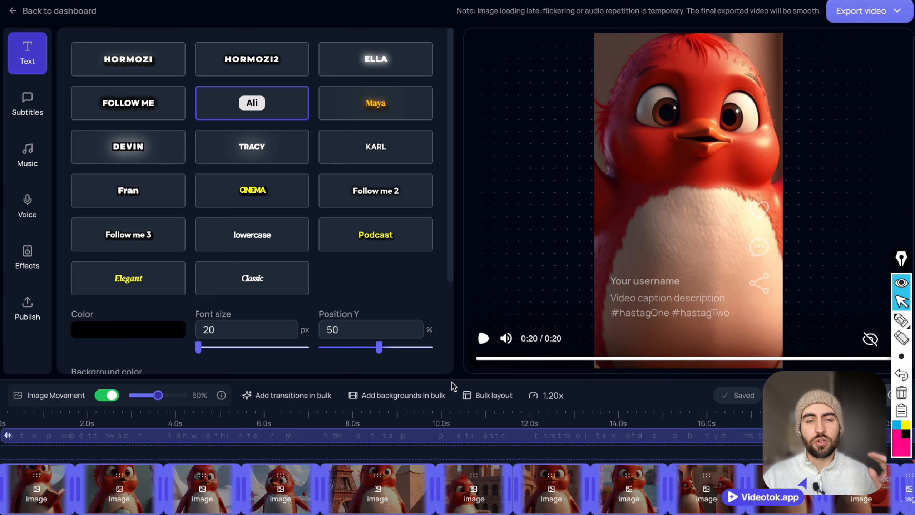
Browse the bulk backgrounds and apply Solid Black behind all scenes of the penguin video
left_click(403, 395)
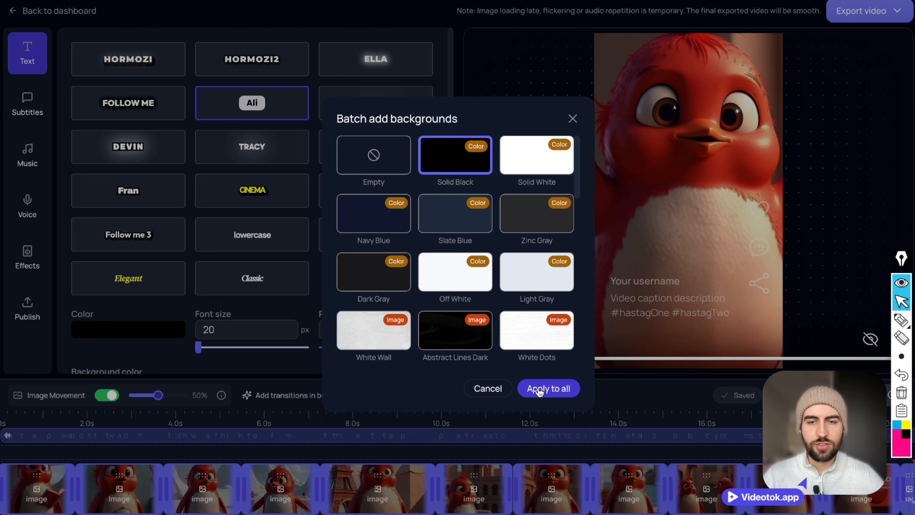
scroll(460, 225, "down", 1)
scroll(460, 224, "down", 10)
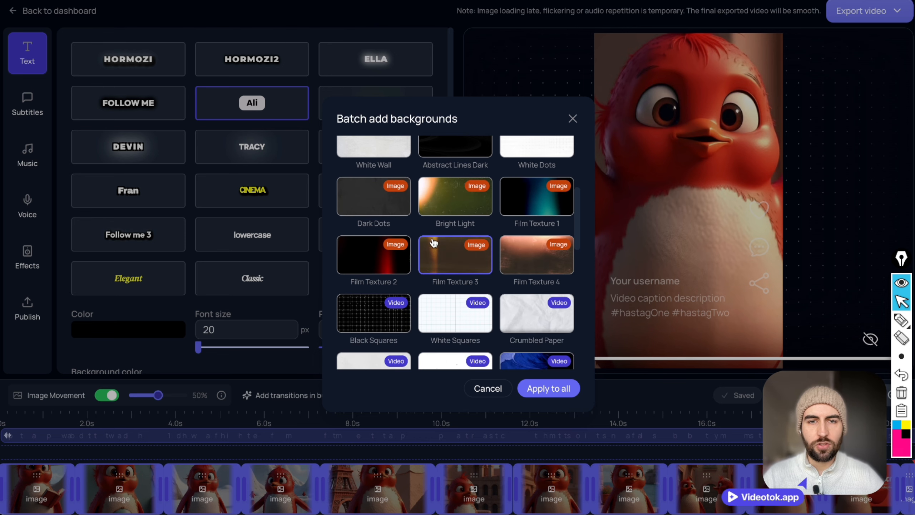
scroll(427, 258, "up", 10)
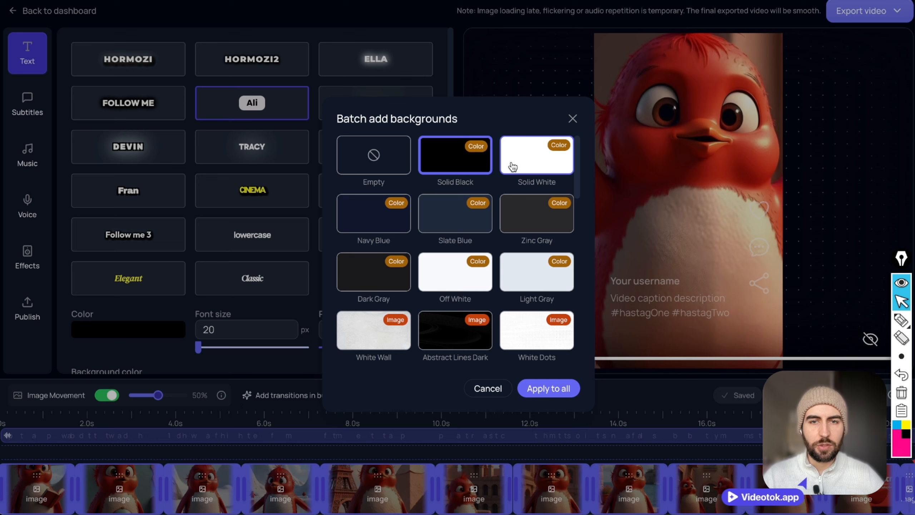
left_click(557, 387)
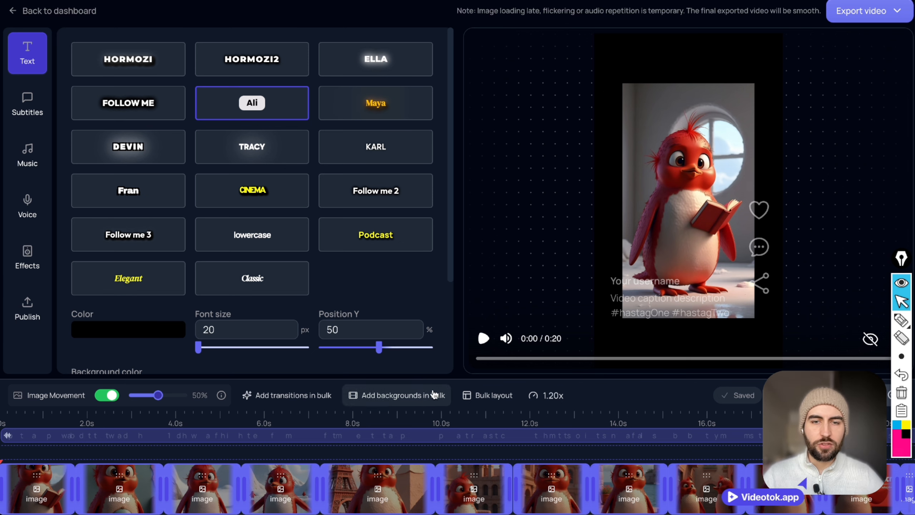
Apply the Original Size and Minimal Frame layouts randomly to the scenes, and preview several frames up to 10 seconds
left_click(504, 395)
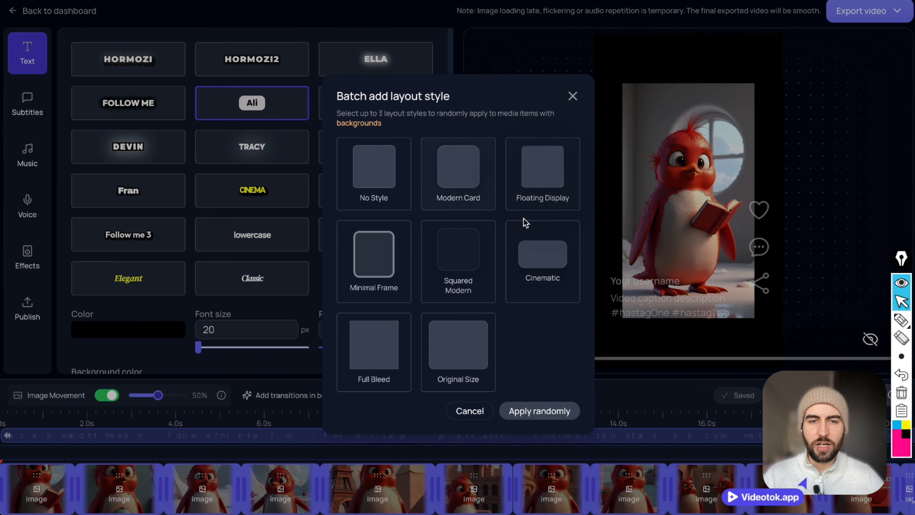
left_click(446, 347)
left_click(376, 278)
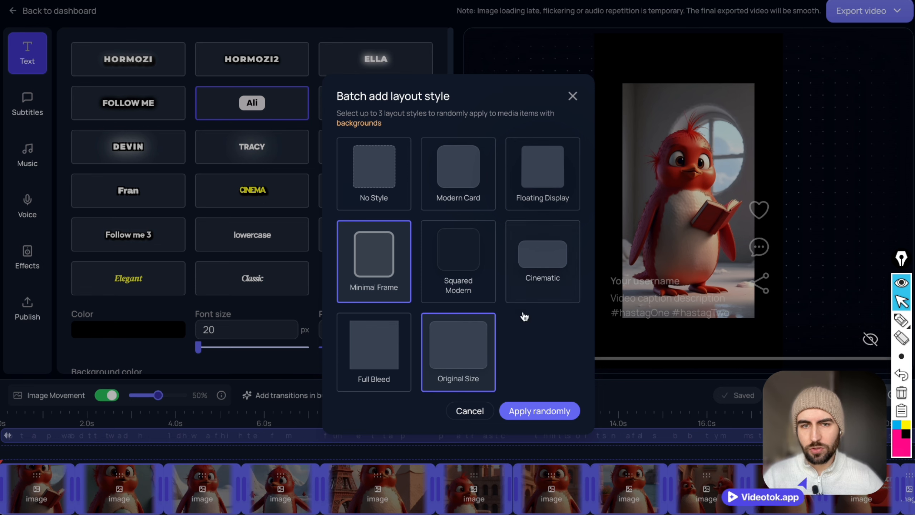
left_click(550, 414)
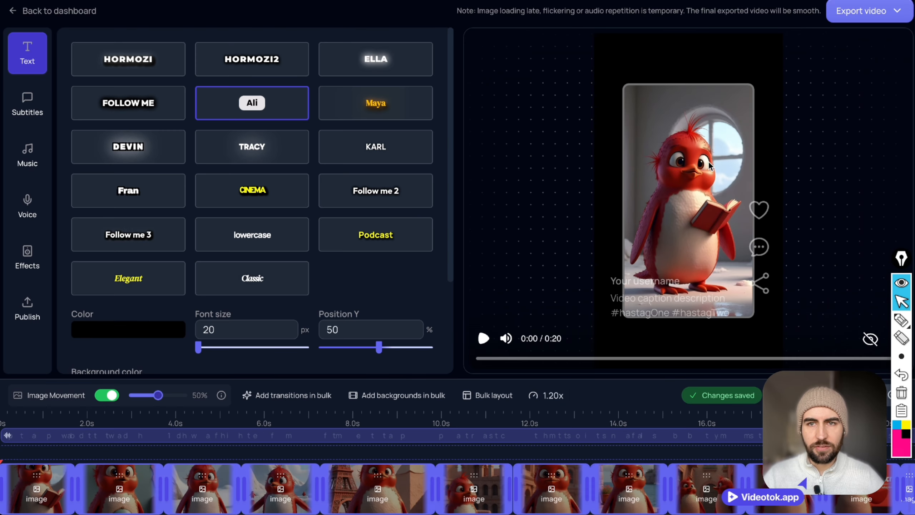
left_click(128, 417)
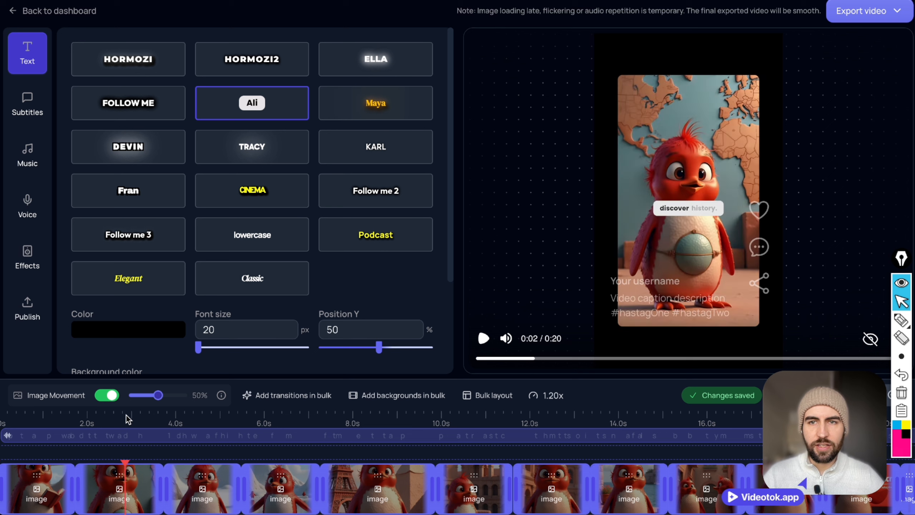
left_click(205, 417)
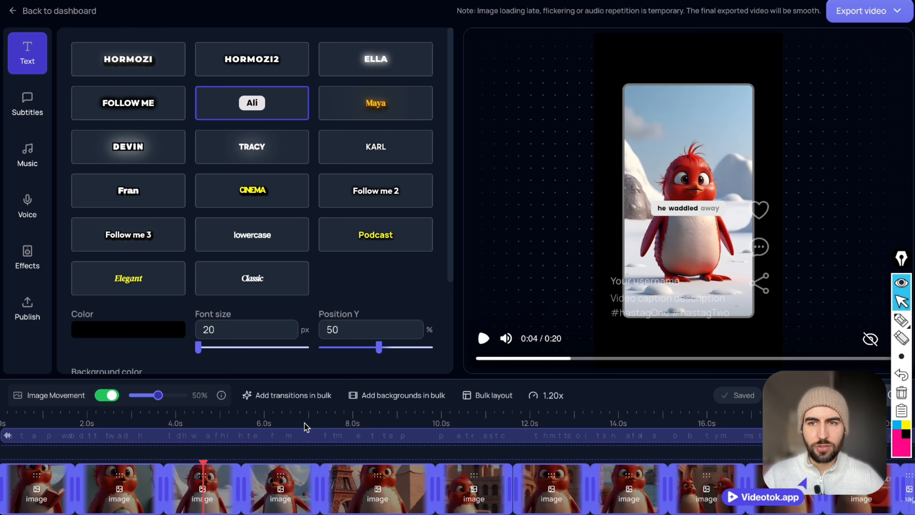
left_click(305, 424)
left_click(440, 425)
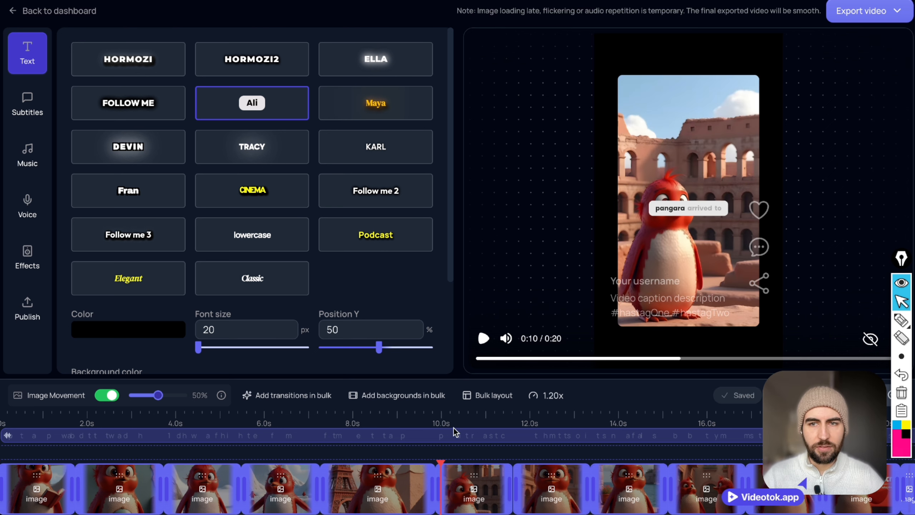
Apply the film burn and slide blur transitions to all scenes, and preview the opening seconds
left_click(284, 394)
left_click(384, 283)
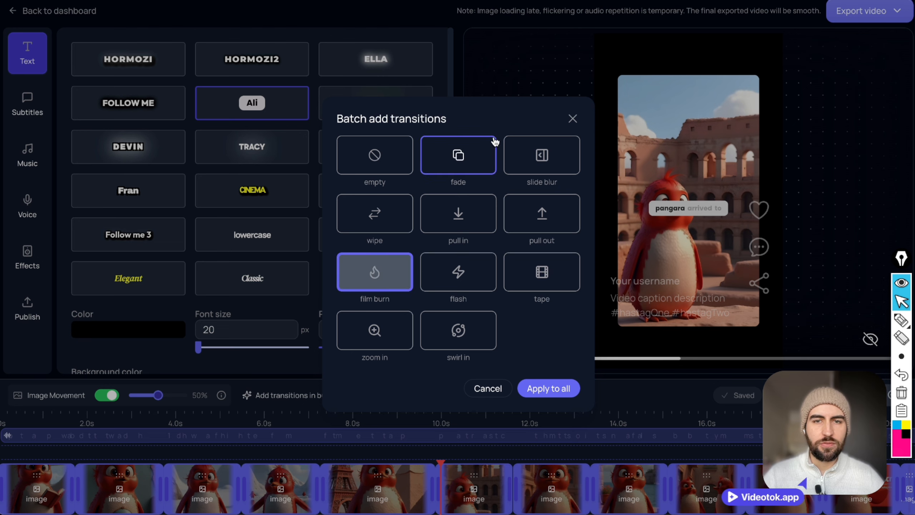
left_click(533, 164)
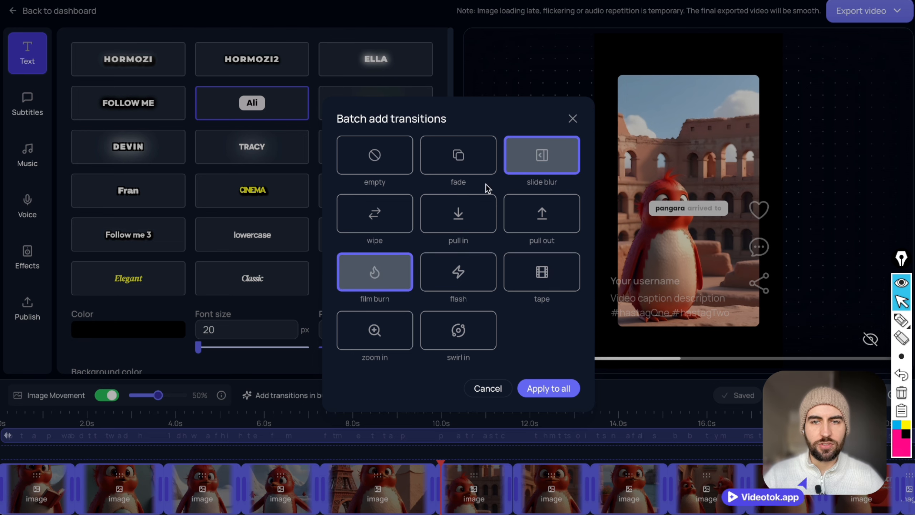
left_click(546, 389)
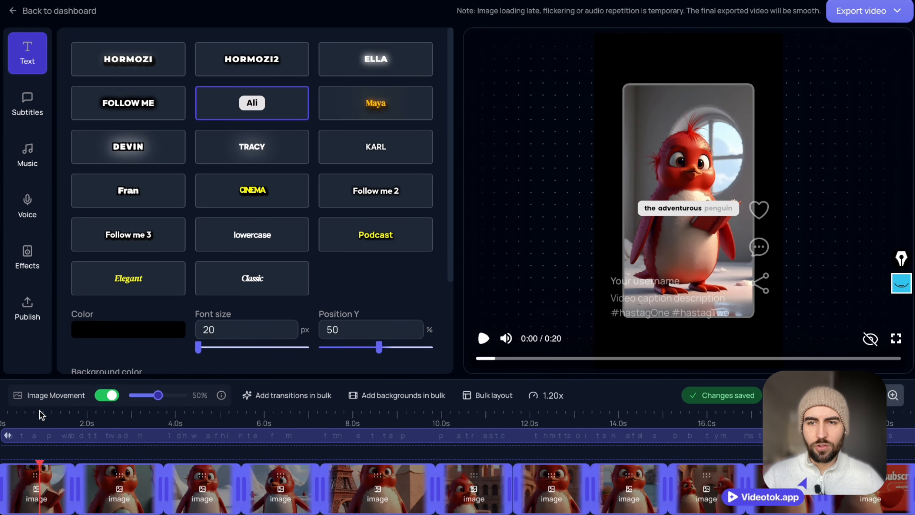
left_click(135, 416)
left_click(212, 417)
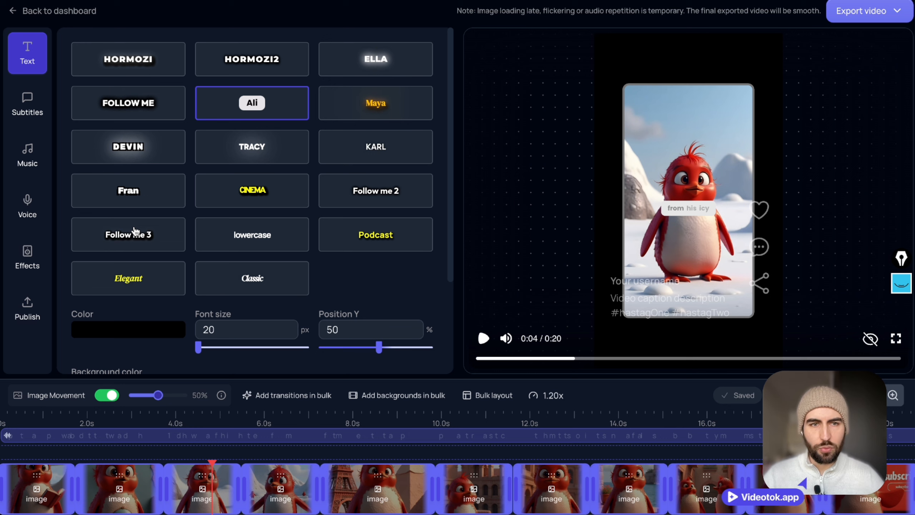
Set the caption text colour to white and the caption background colour to dark cyan
scroll(204, 318, "down", 2)
left_click(112, 339)
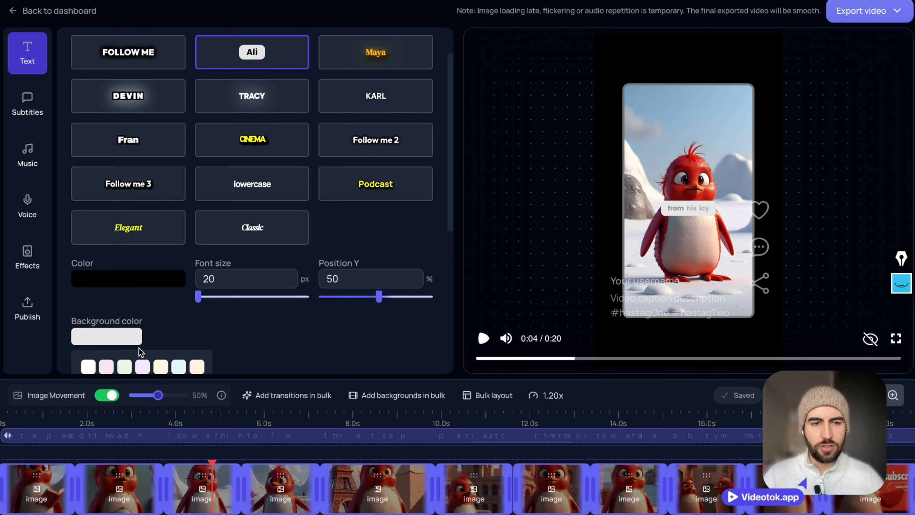
scroll(140, 351, "down", 3)
left_click(174, 289)
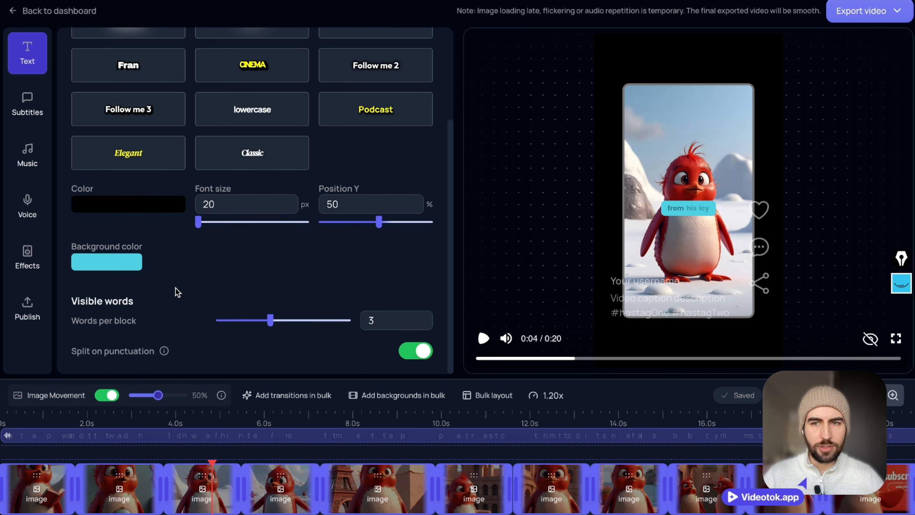
left_click(106, 204)
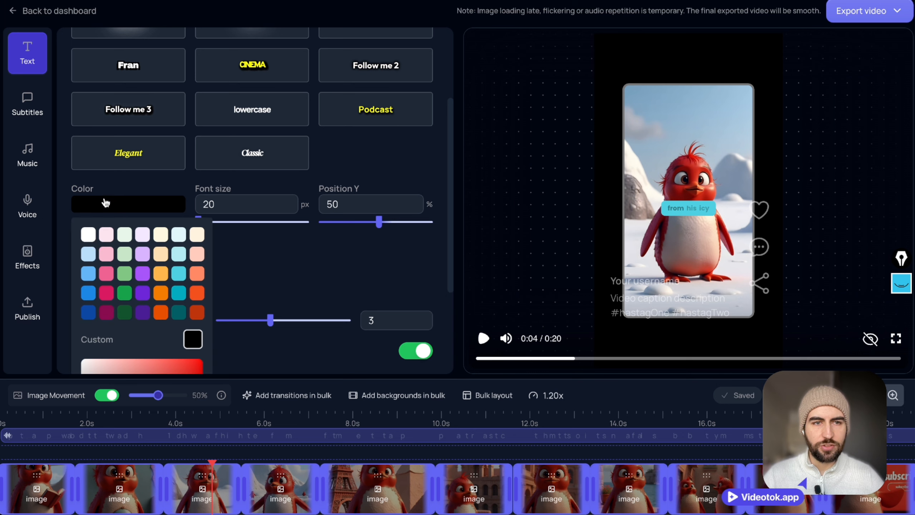
left_click(88, 234)
left_click(138, 267)
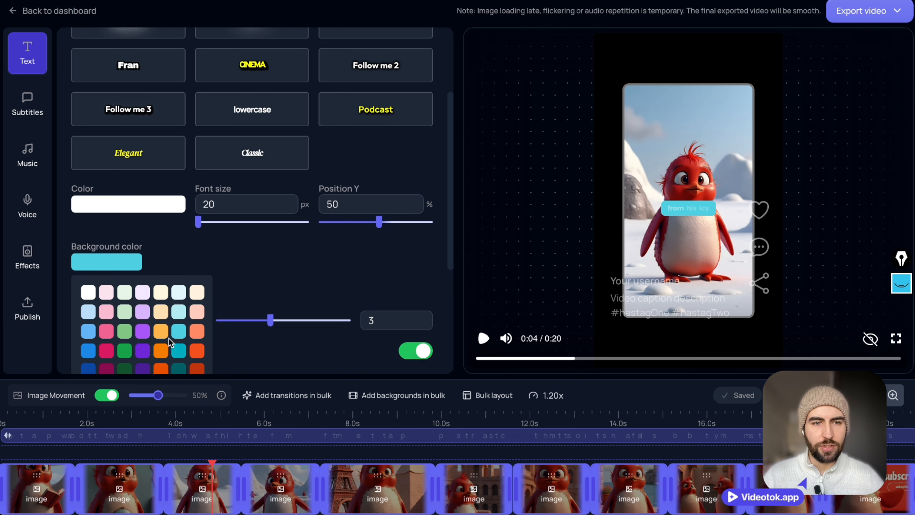
left_click(179, 350)
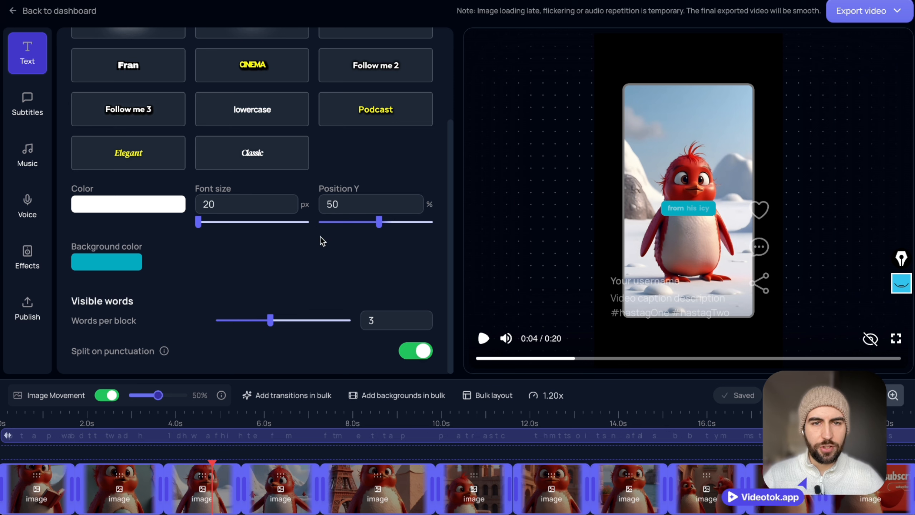
Set the captions to 4 words per block and their Y position to 60%
left_click_drag(276, 321, 285, 322)
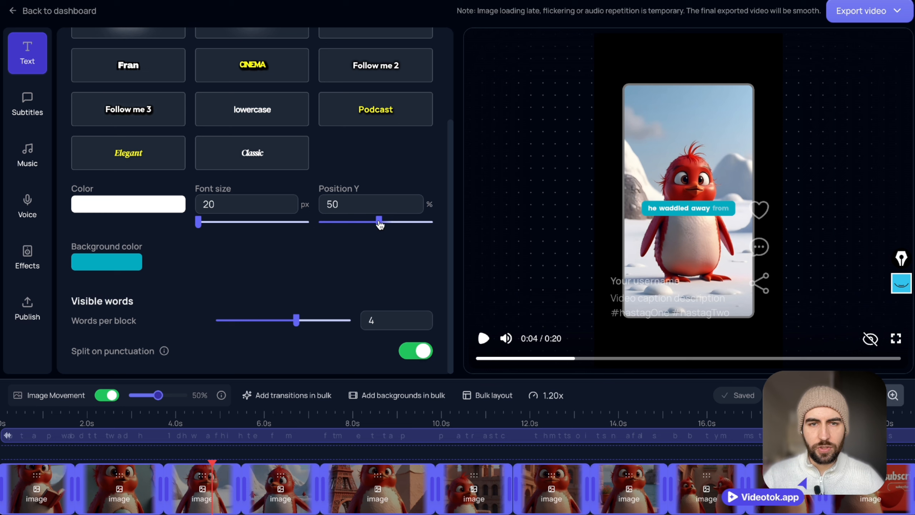
mouse_move(380, 224)
left_mouse_down()
mouse_move(407, 224)
mouse_move(394, 224)
left_mouse_up()
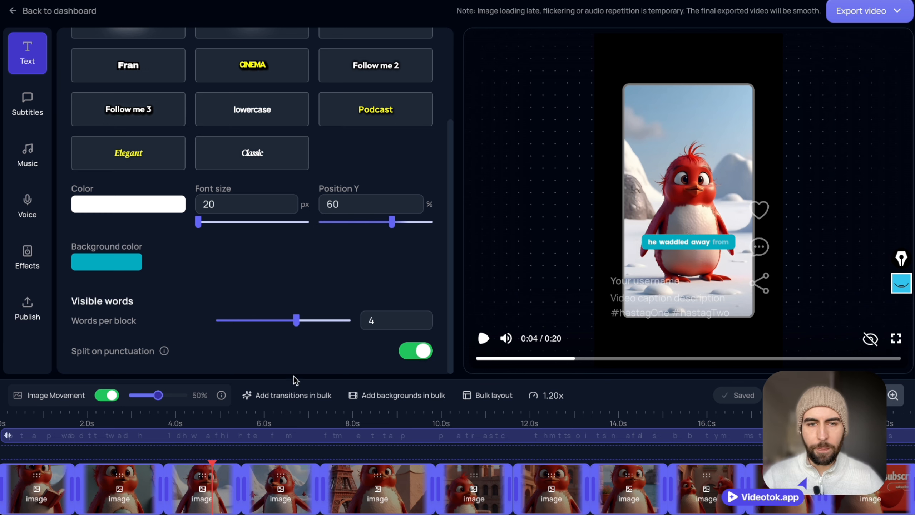
Audition Bloom in the Moonlight from the Anime music, and choose Kokoro no Melody as the background track
left_click(28, 155)
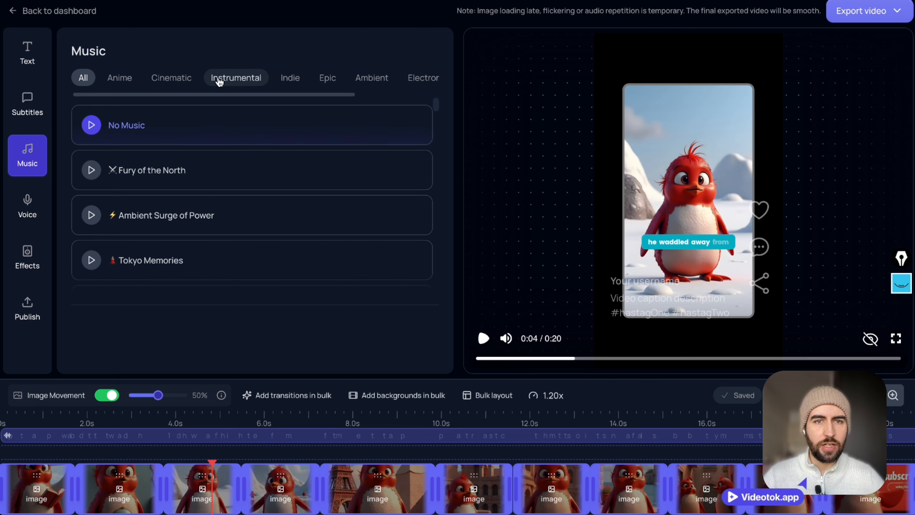
left_click(127, 82)
left_click(90, 170)
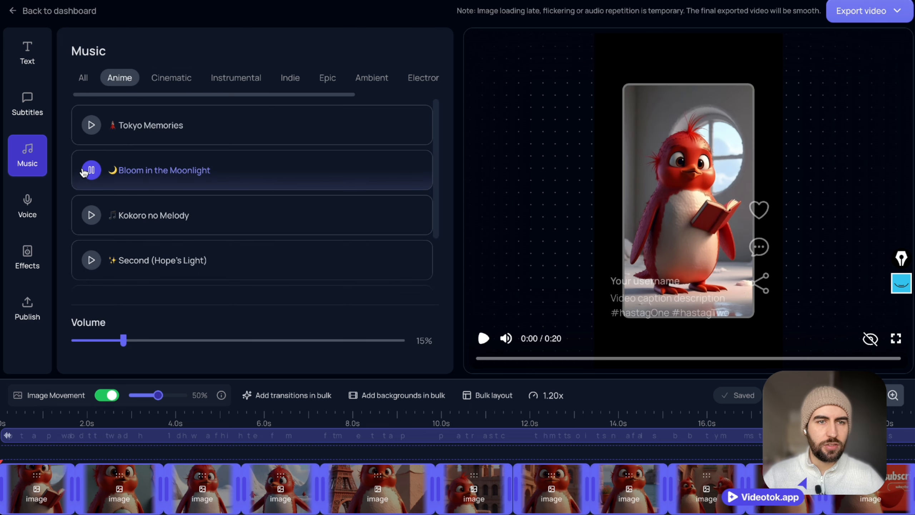
left_click(92, 216)
left_click(92, 216)
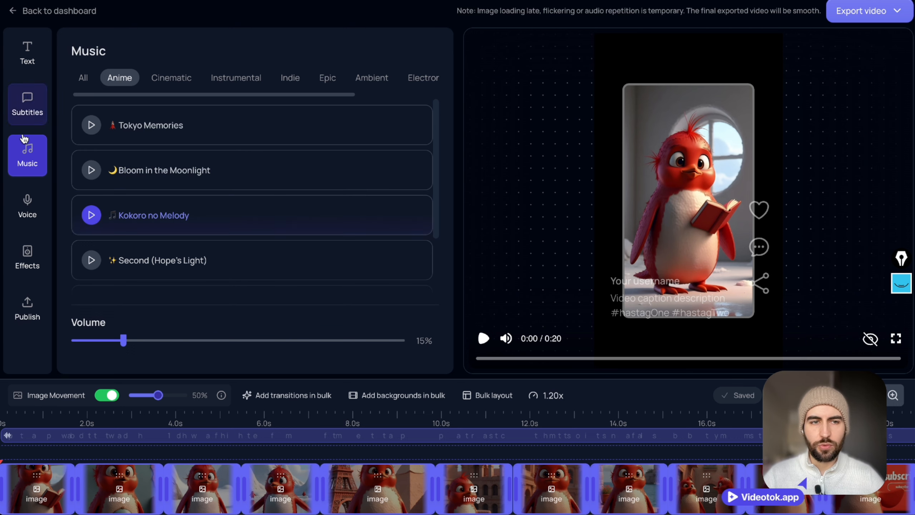
Switch the background music to Bloom in the Moonlight at 20% volume, and look over the voice script settings
left_click(158, 182)
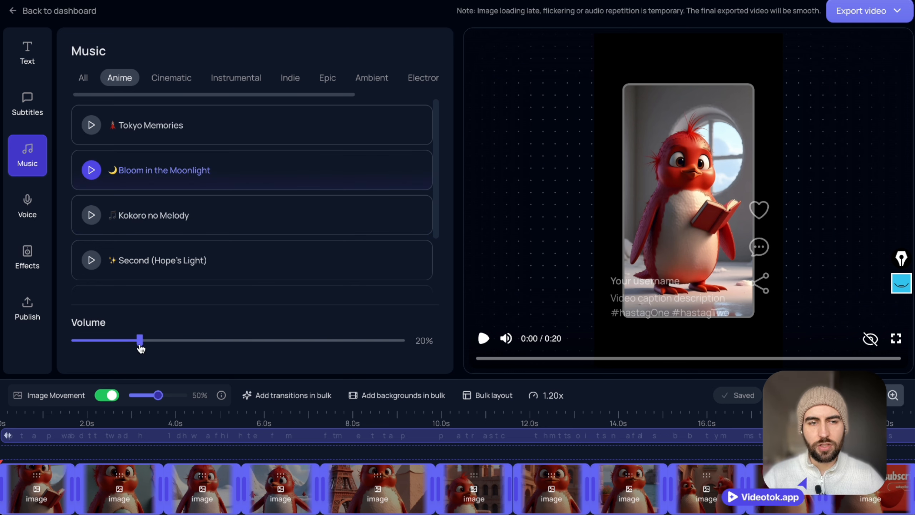
left_click(37, 210)
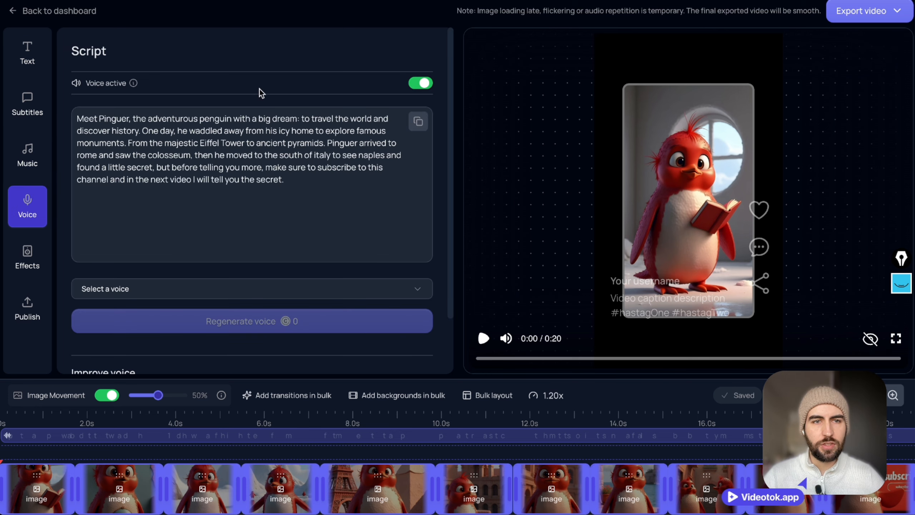
scroll(255, 202, "down", 3)
scroll(183, 247, "up", 2)
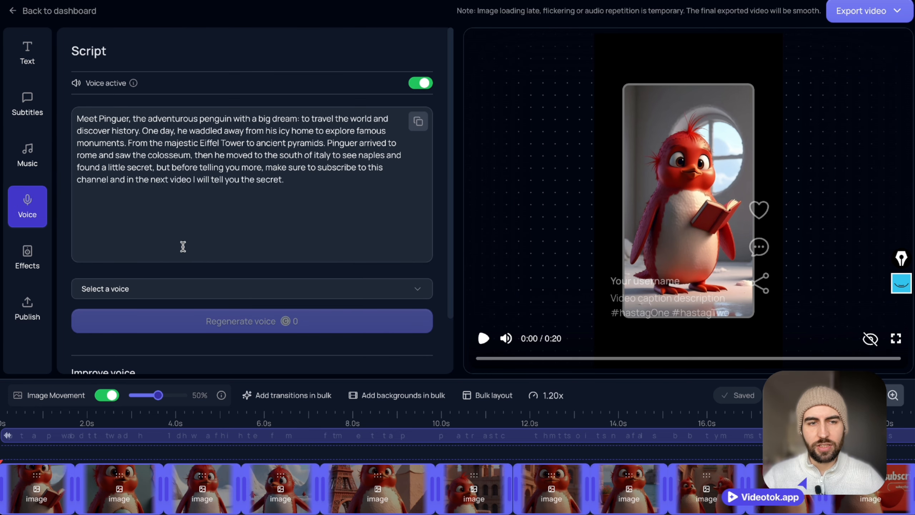
Add the Whoosh sound effect at the start of the timeline
left_click(46, 266)
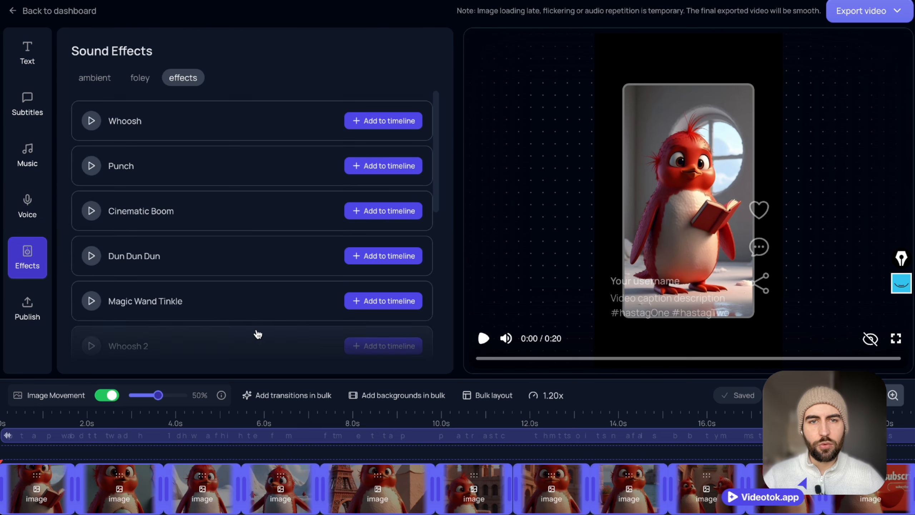
left_click(378, 122)
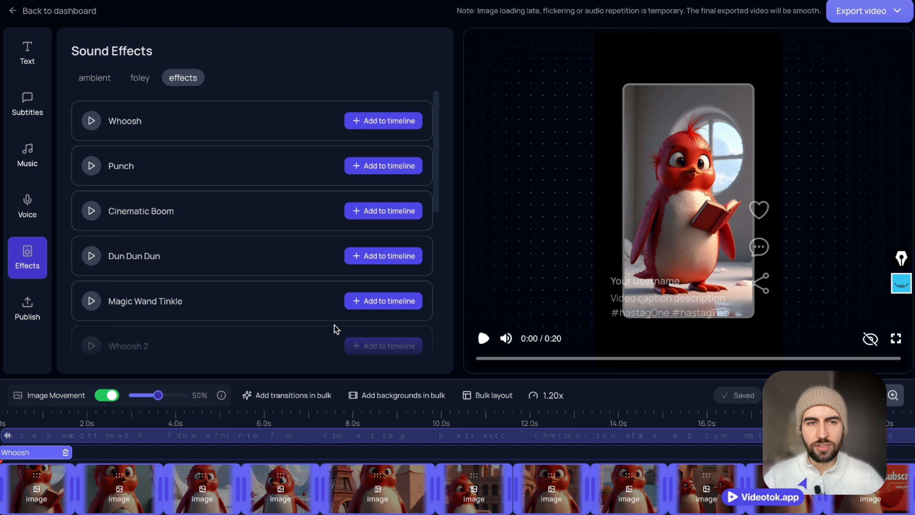
Try the Seaside Waves ambient sound on the timeline, remove it, and browse the remaining ambient sounds
left_click(139, 78)
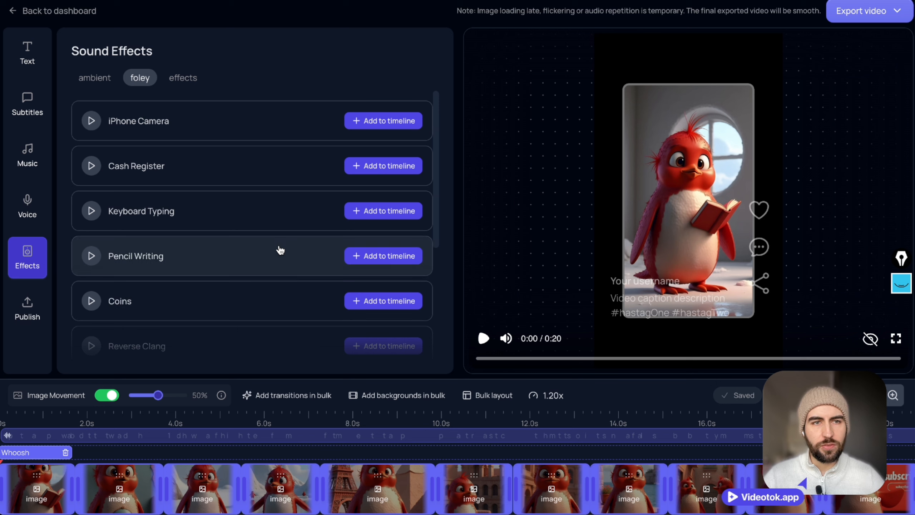
left_click(94, 77)
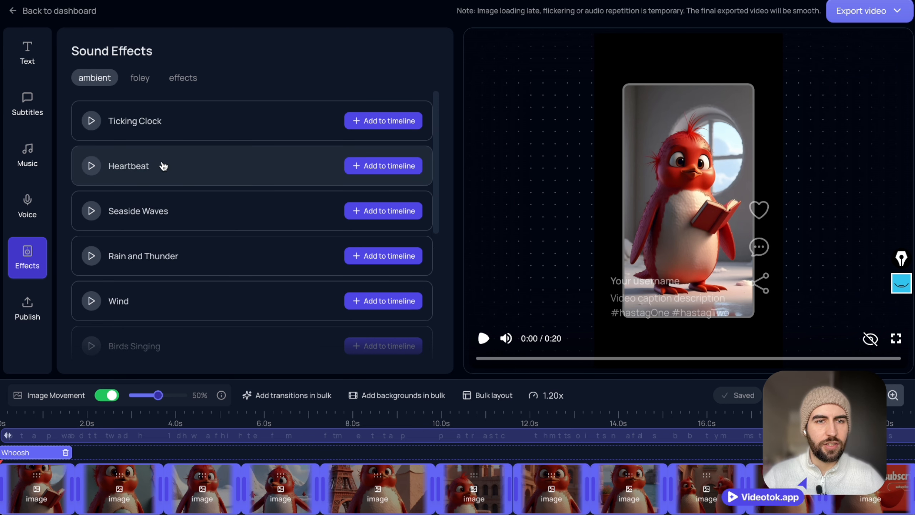
scroll(173, 176, "down", 1)
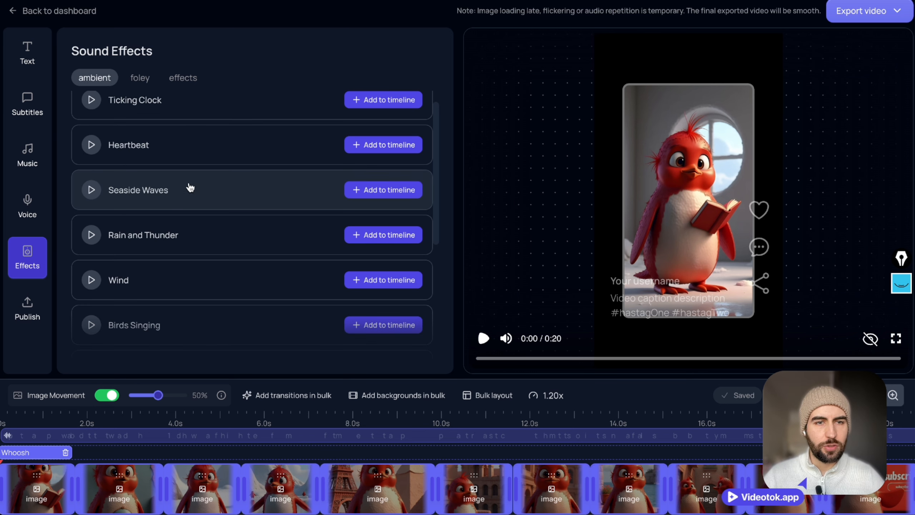
left_click(383, 190)
scroll(567, 423, "right", 5)
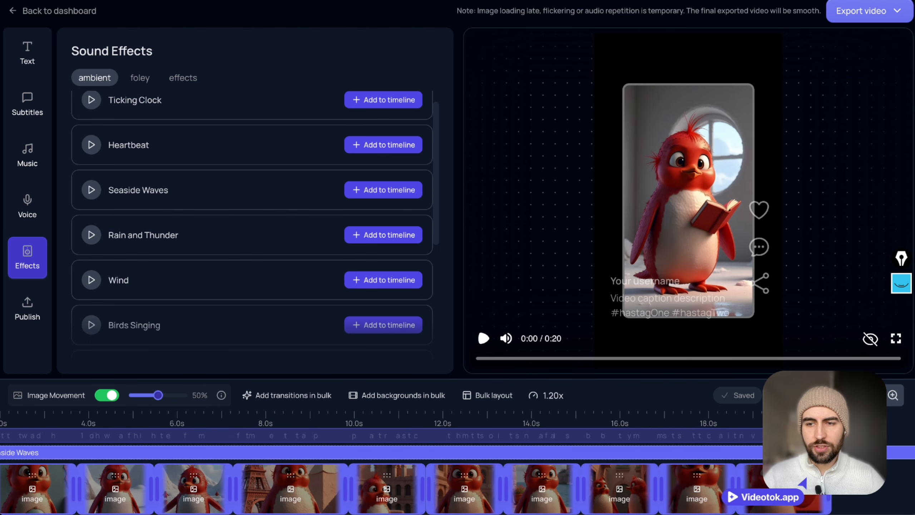
left_click(911, 454)
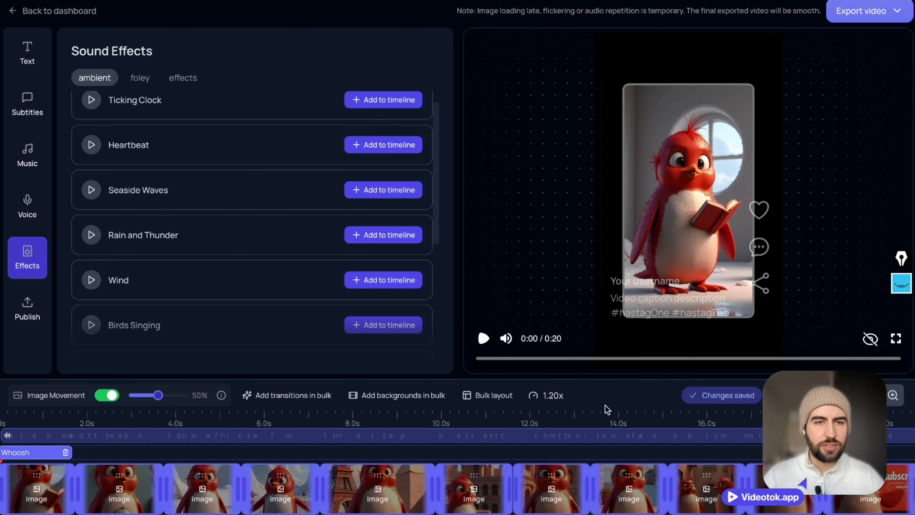
scroll(228, 201, "down", 5)
scroll(229, 208, "down", 1)
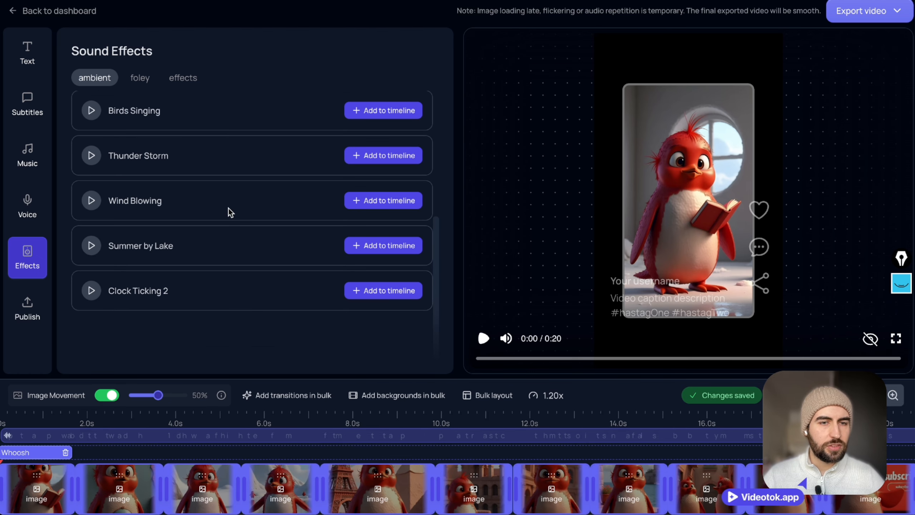
Try the Pencil Writing foley sound on the timeline and remove it again
scroll(229, 208, "up", 5)
left_click(141, 83)
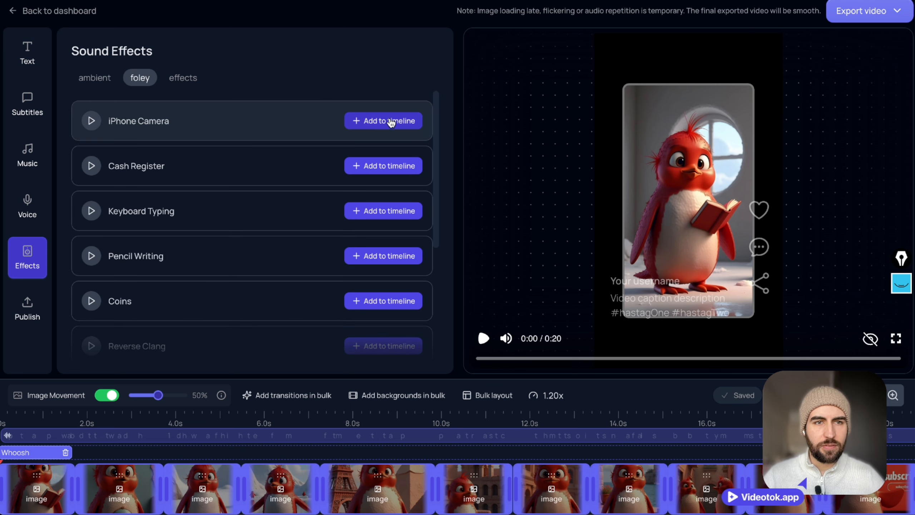
left_click(383, 256)
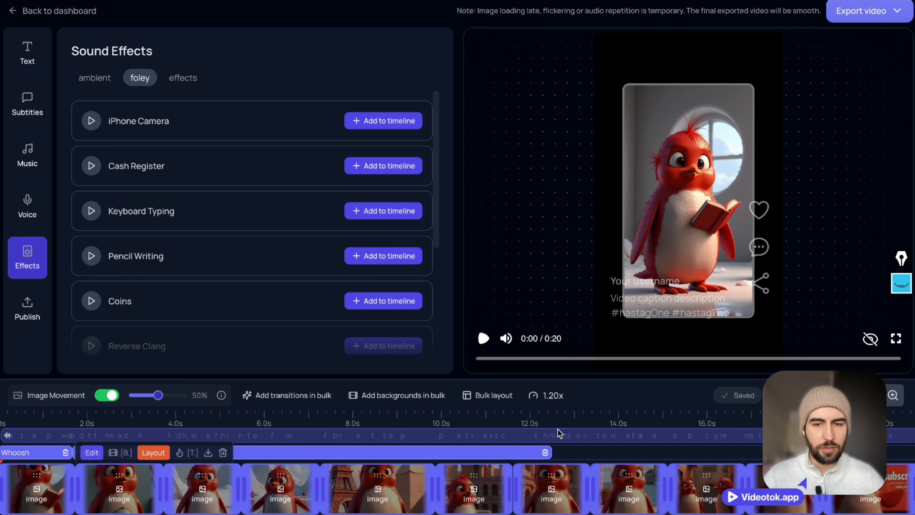
left_click(545, 454)
Add the iPhone Camera foley sound twice, placing the clips at about 7 s and 9.5 s on the timeline
scroll(243, 248, "down", 5)
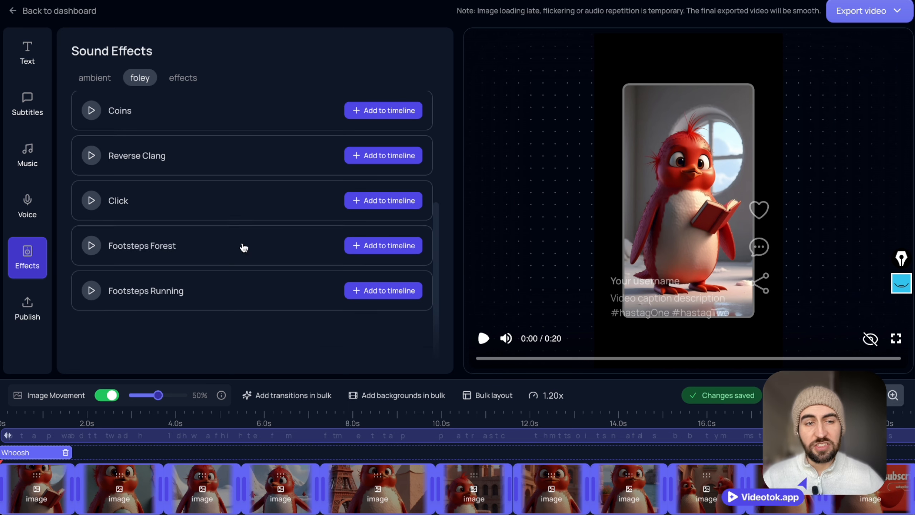
scroll(241, 180, "up", 5)
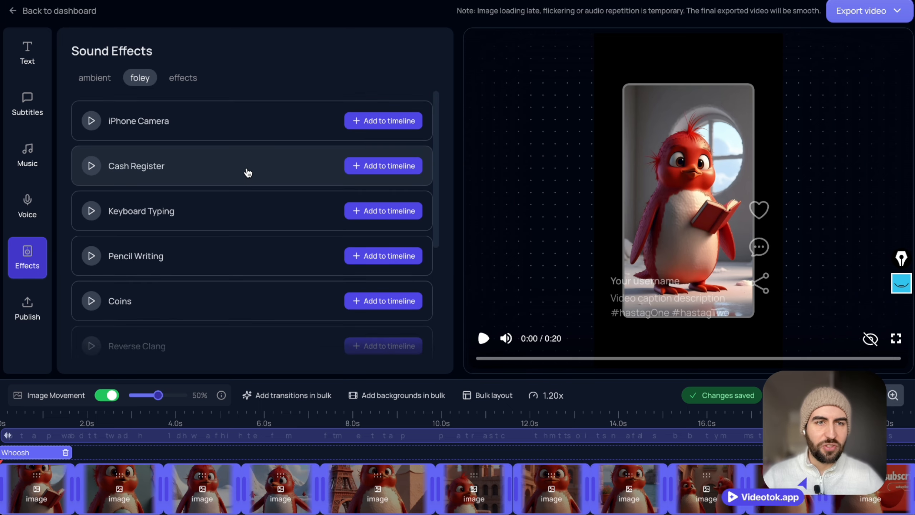
left_click(363, 123)
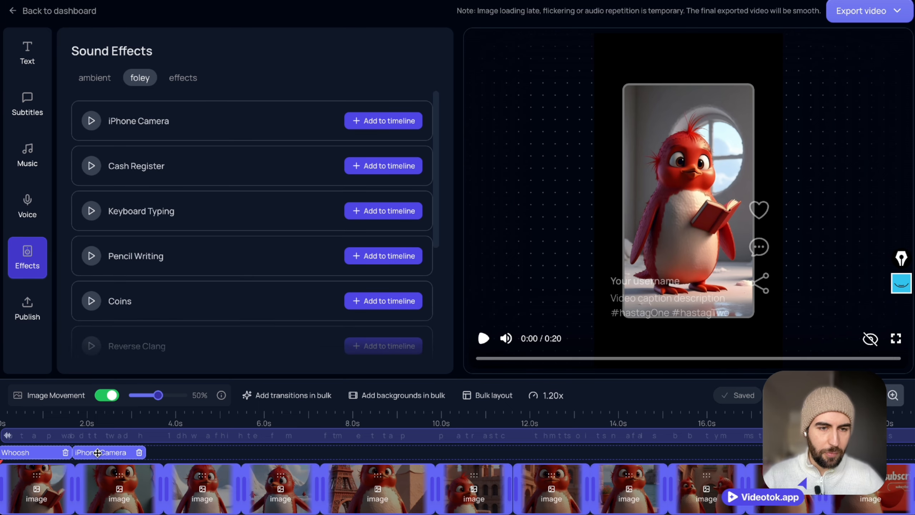
left_click_drag(97, 453, 309, 436)
left_click(369, 120)
left_click_drag(404, 446, 422, 444)
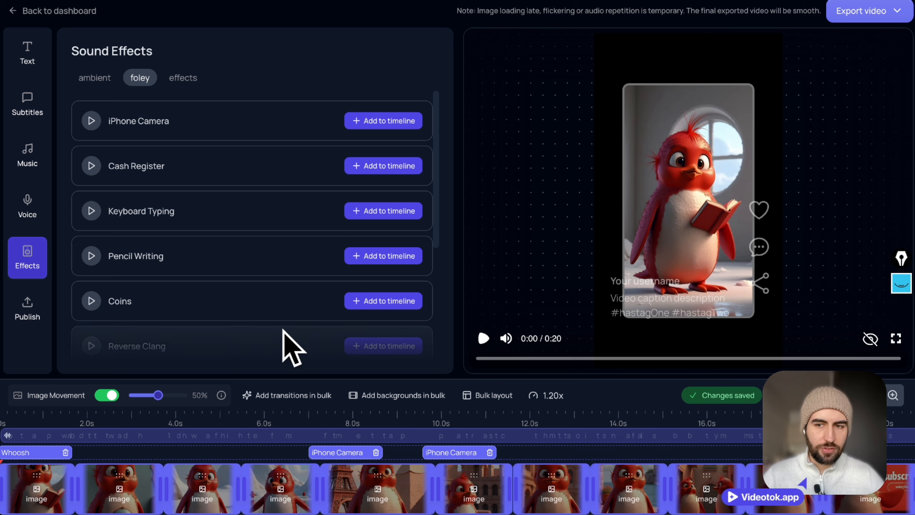
Generate a YouTube description with hashtags for the video, and review the key points and hashtags
left_click(28, 308)
left_click(202, 69)
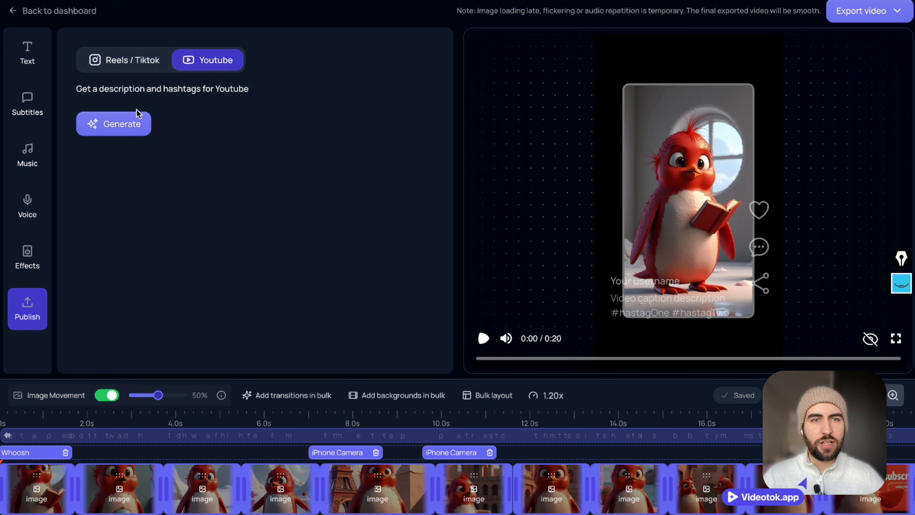
left_click(112, 129)
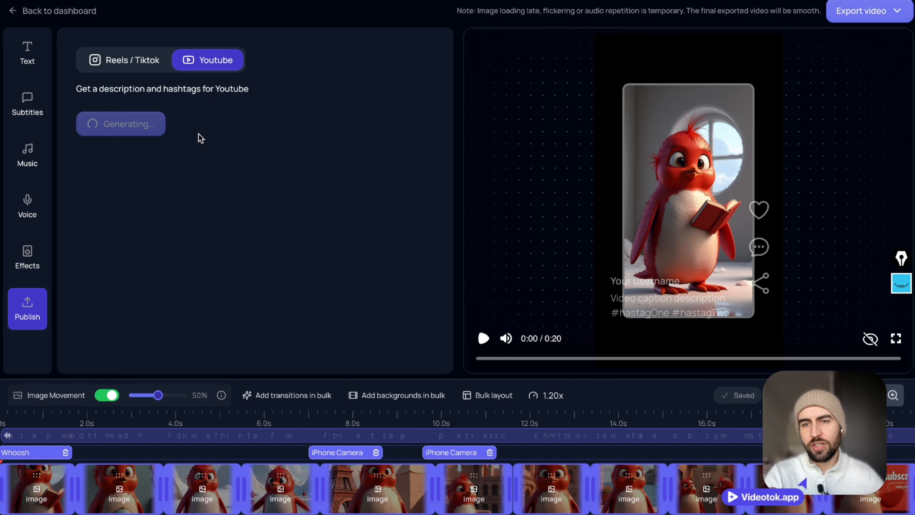
scroll(180, 163, "down", 5)
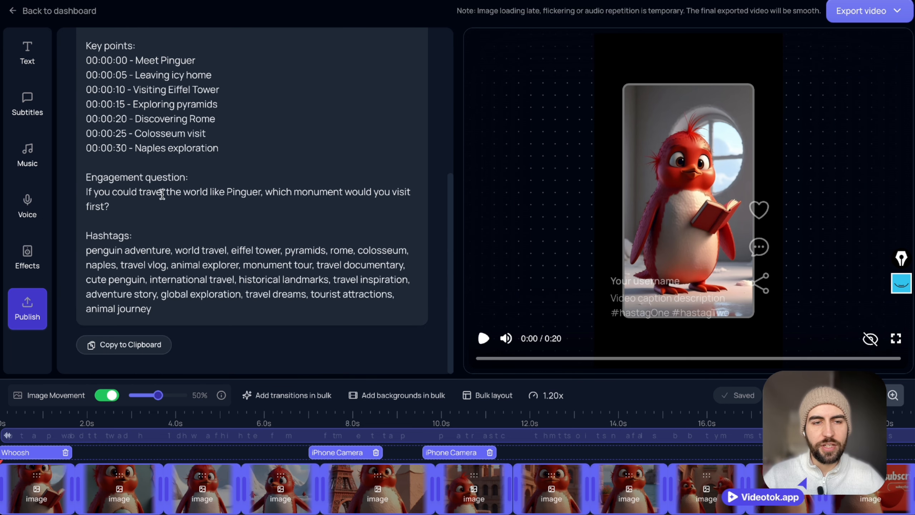
triple_click(133, 264)
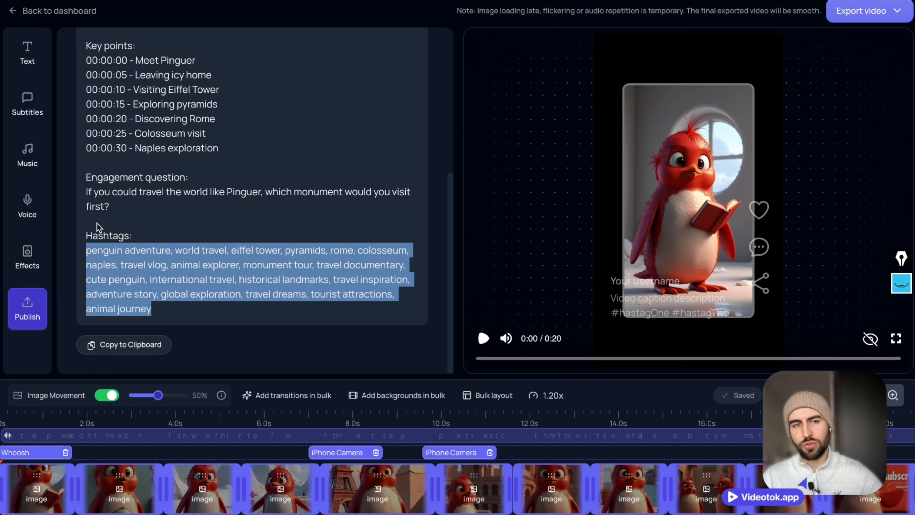
scroll(99, 216, "up", 5)
Preview the whole video with its effects and captions, and export it in Full HD (1080p)
left_click(23, 66)
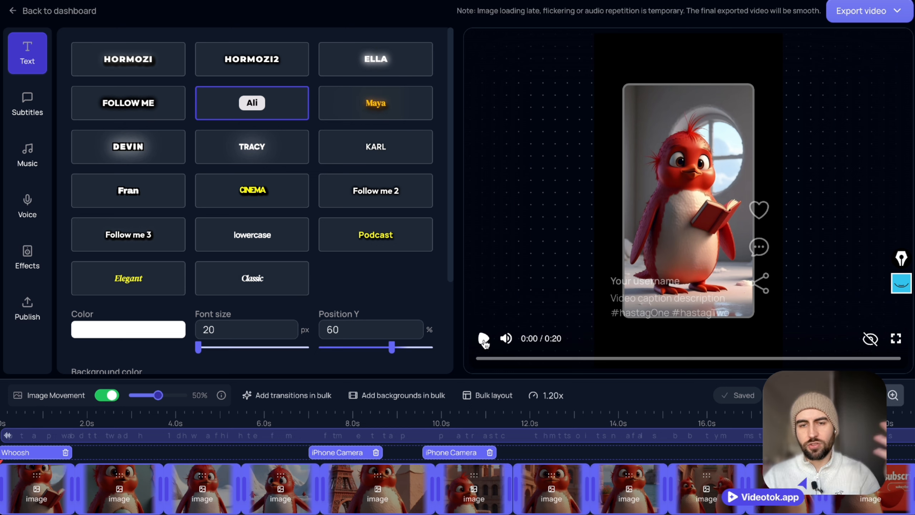
left_click(484, 339)
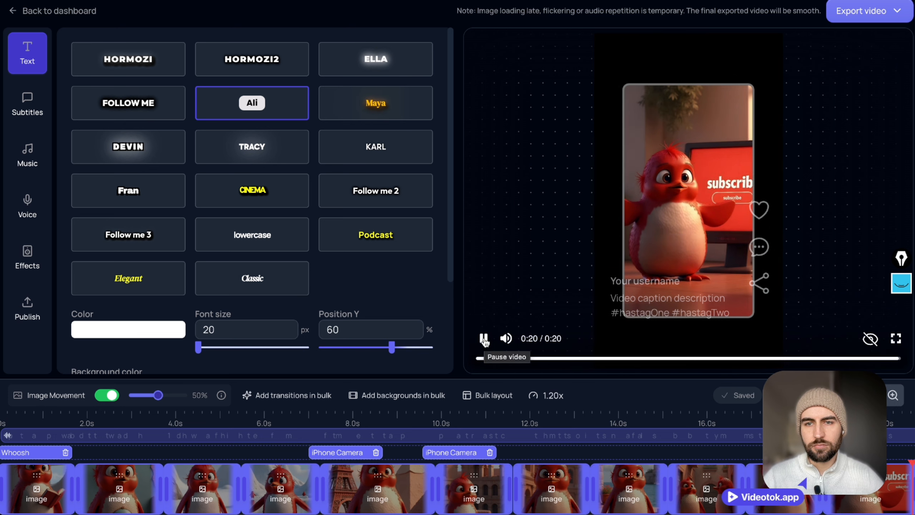
left_click(857, 19)
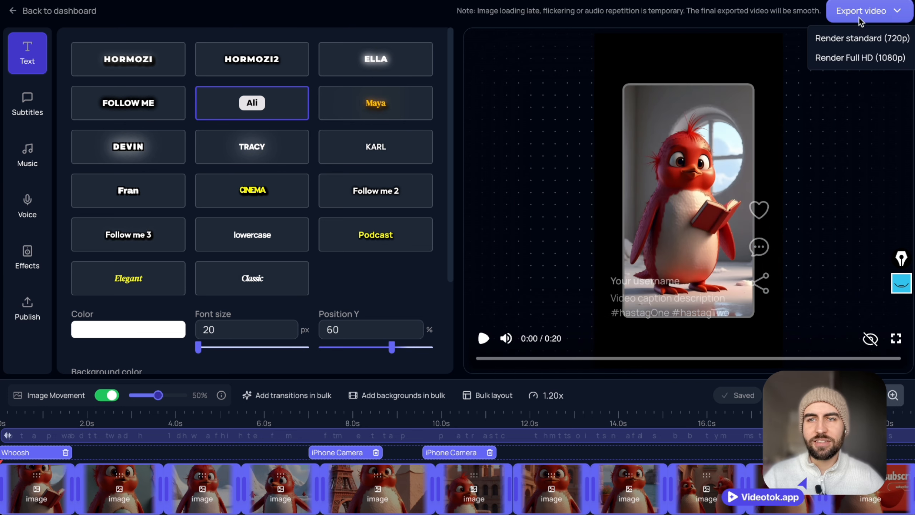
left_click(852, 61)
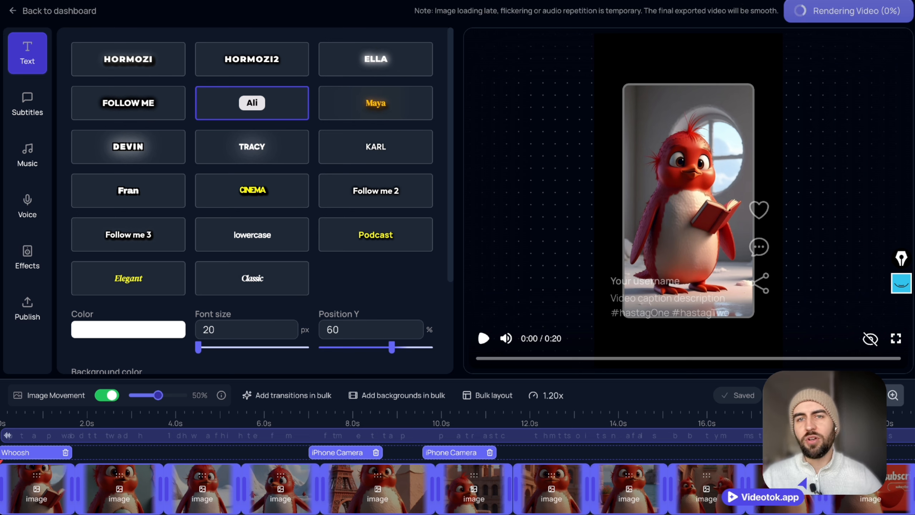
Reopen the generated YouTube description and highlight its title
left_click(36, 305)
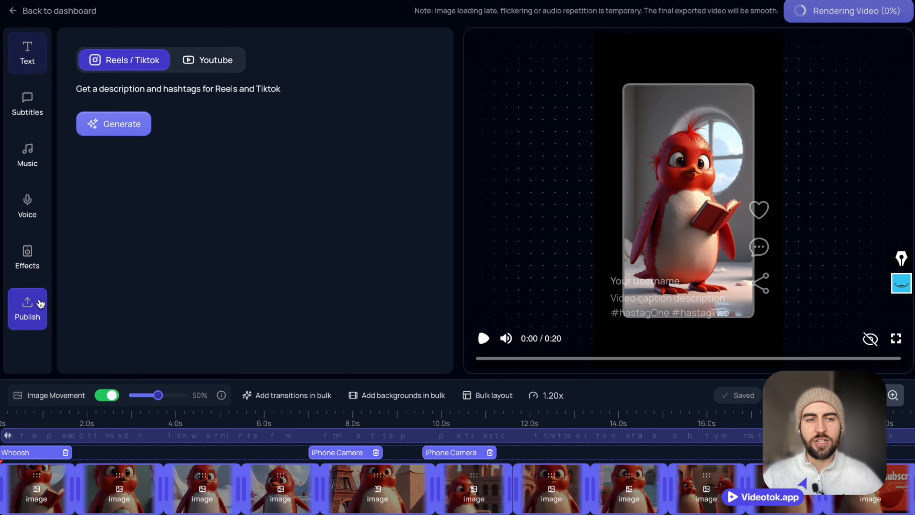
left_click(204, 61)
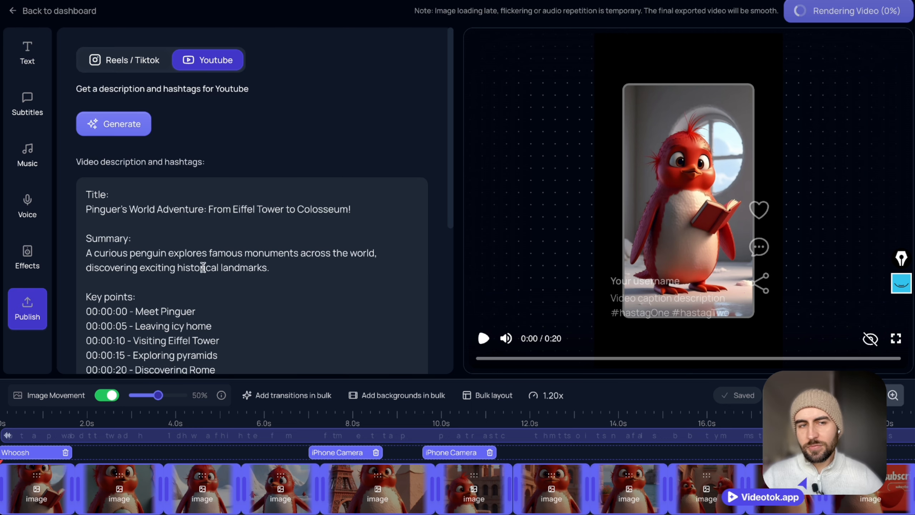
triple_click(188, 209)
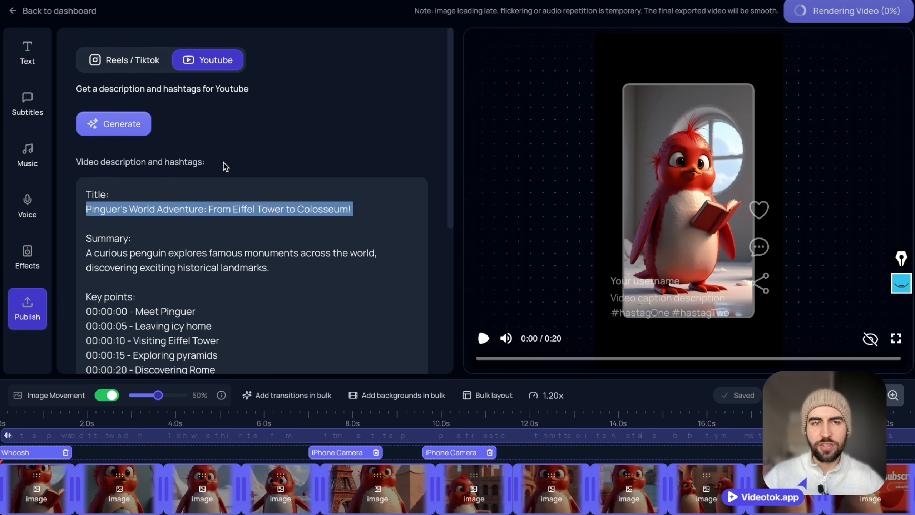
Generate a Reels and TikTok description with hashtags, and review its caption text and hashtags
left_click(153, 63)
left_click(119, 127)
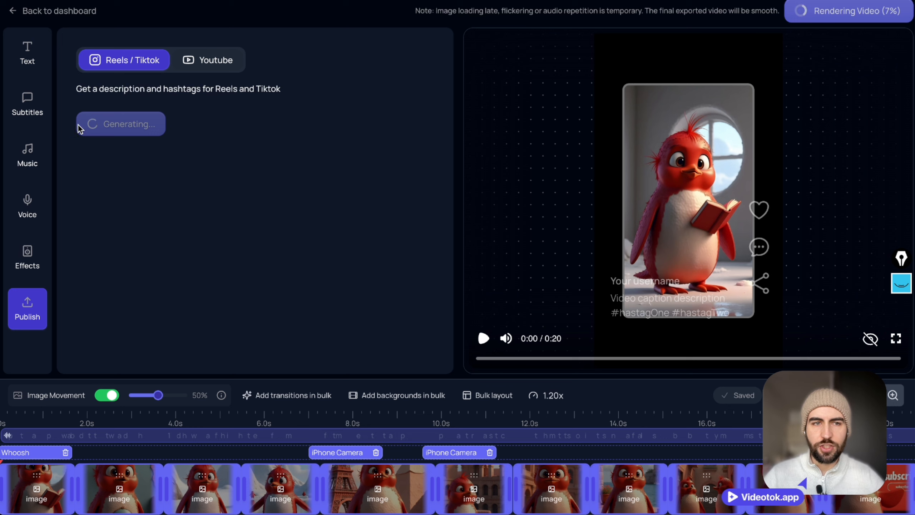
scroll(252, 235, "down", 1)
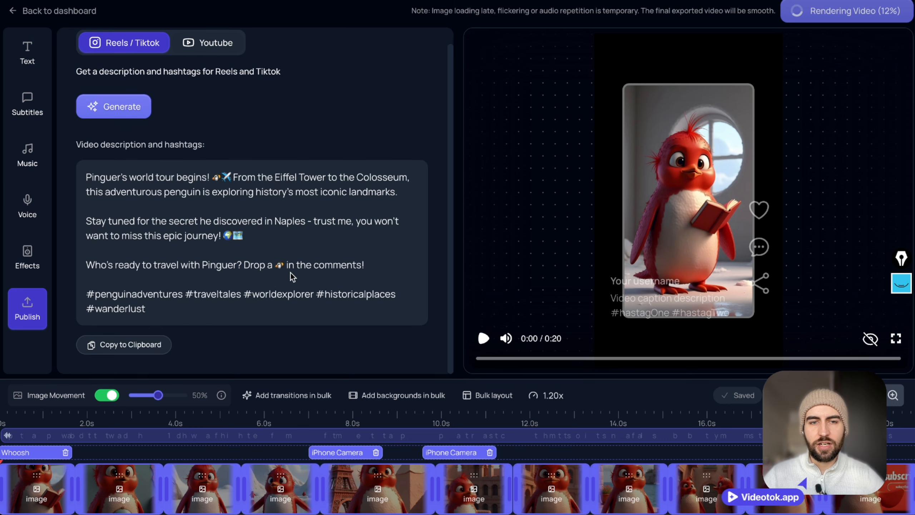
left_click_drag(289, 276, 76, 164)
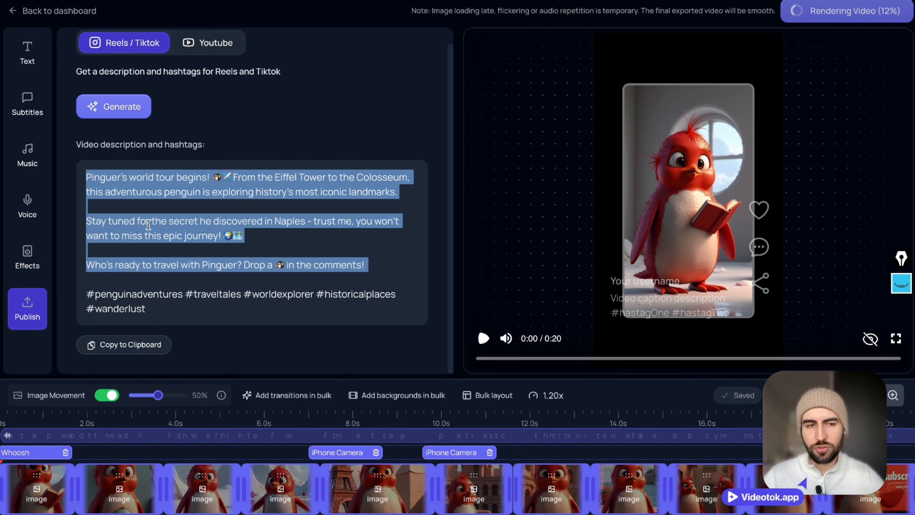
triple_click(113, 293)
scroll(159, 254, "up", 1)
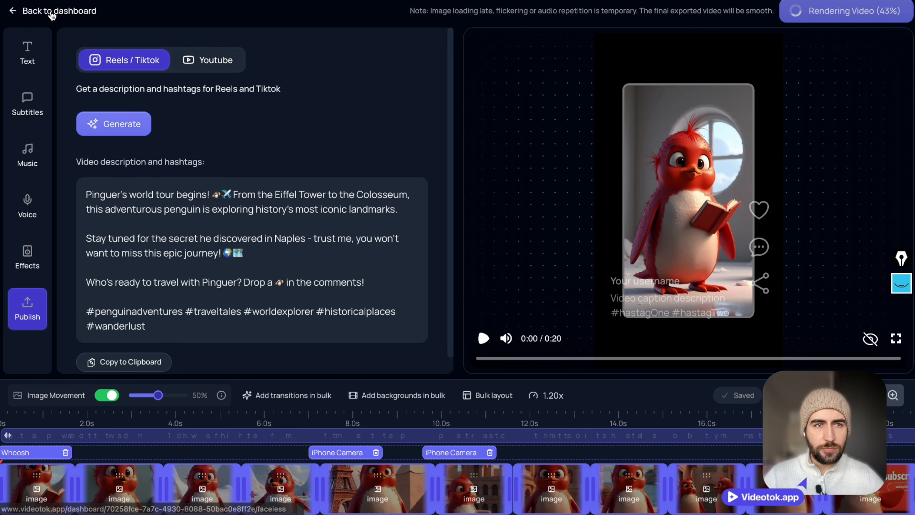
Open the dashboard in a separate browser tab, check it, and return to the video editor
right_click(54, 10)
left_click(80, 15)
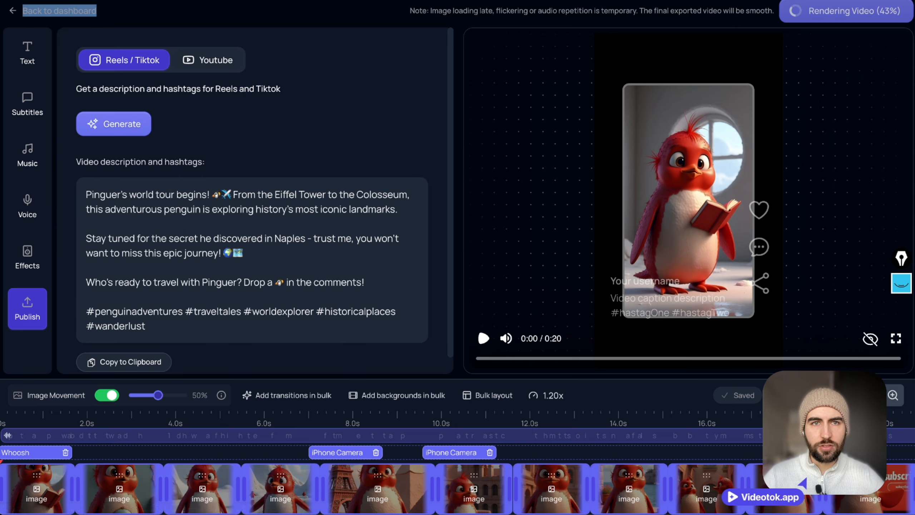
left_click(289, 1)
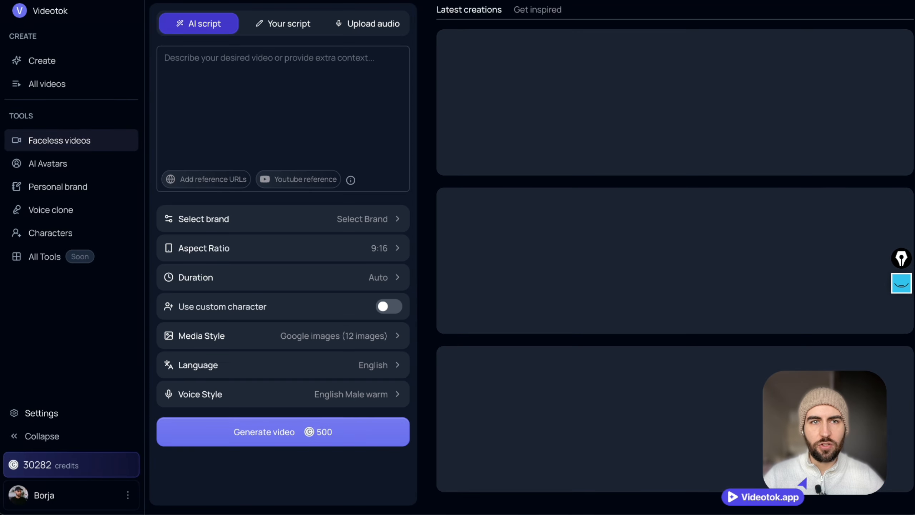
left_click(262, 1)
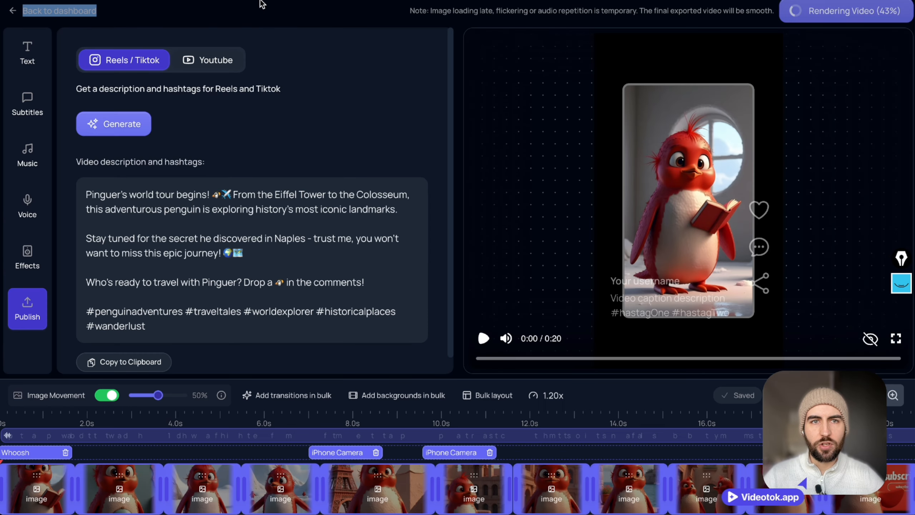
Return to the dashboard, expand the navigation sidebar, and open the Fernando Alonso F1 video from the latest creations
left_click(288, 1)
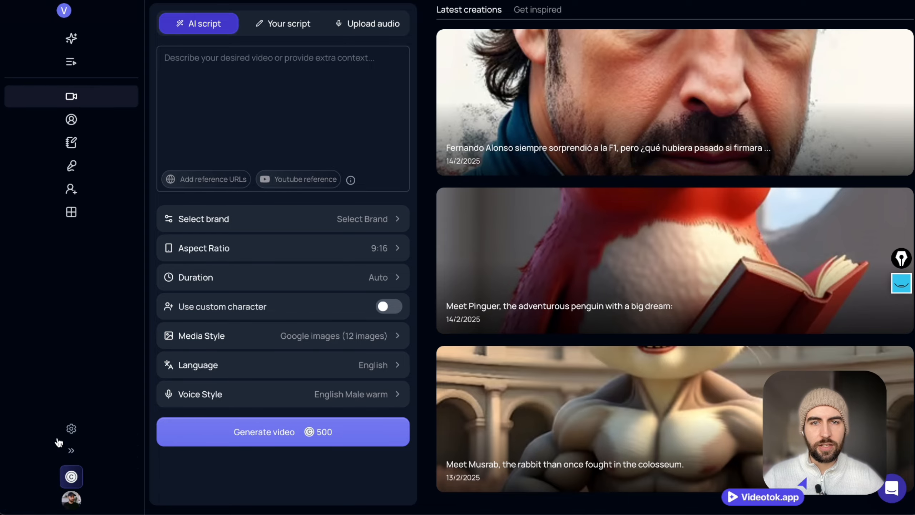
left_click(57, 438)
left_click(15, 450)
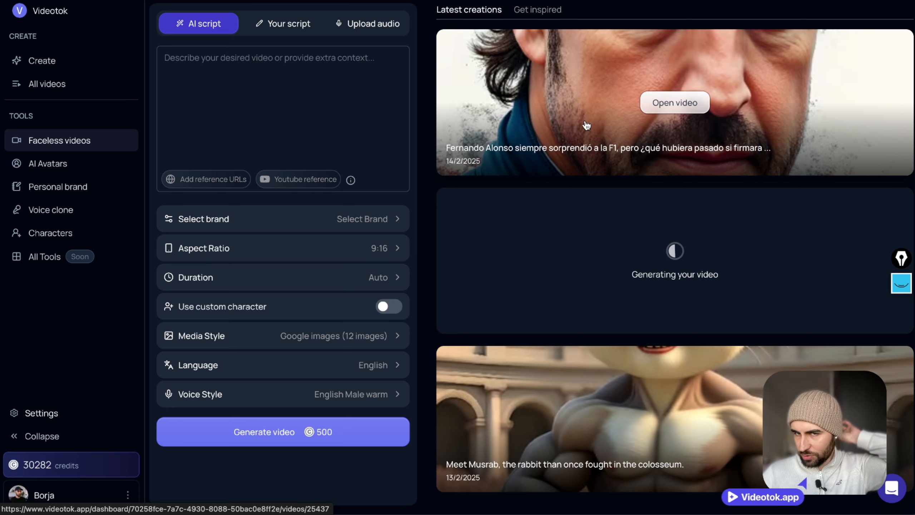
left_click(586, 125)
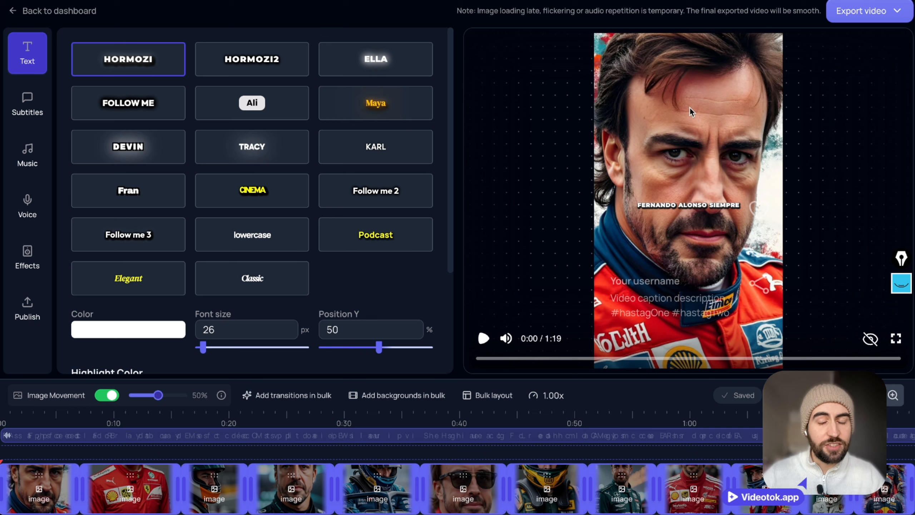
Set the video speed to 1.20x, apply the Cinema caption style, and set its vertical position to 56%
triple_click(551, 17)
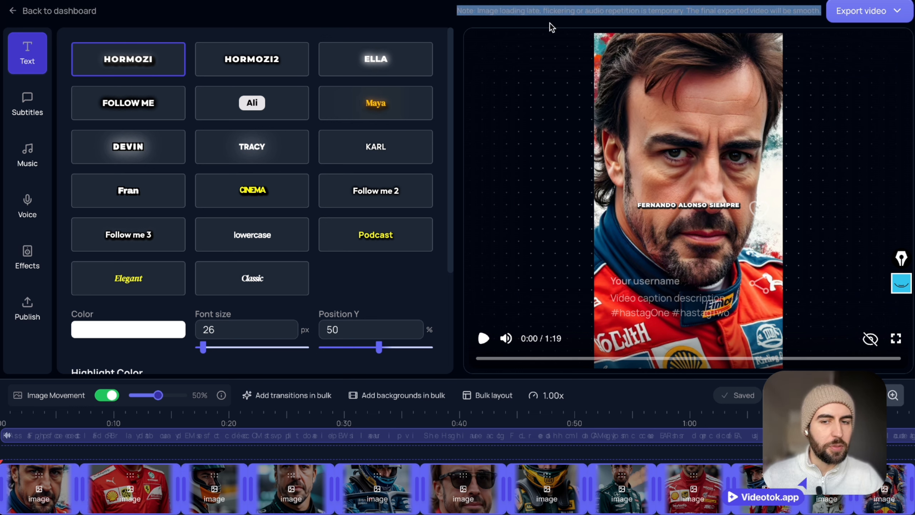
left_click(551, 395)
left_click(612, 418)
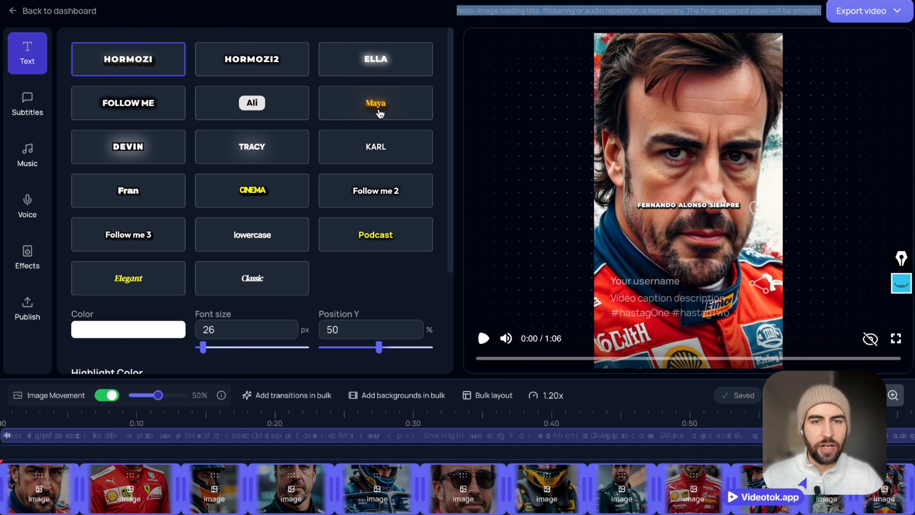
left_click(276, 197)
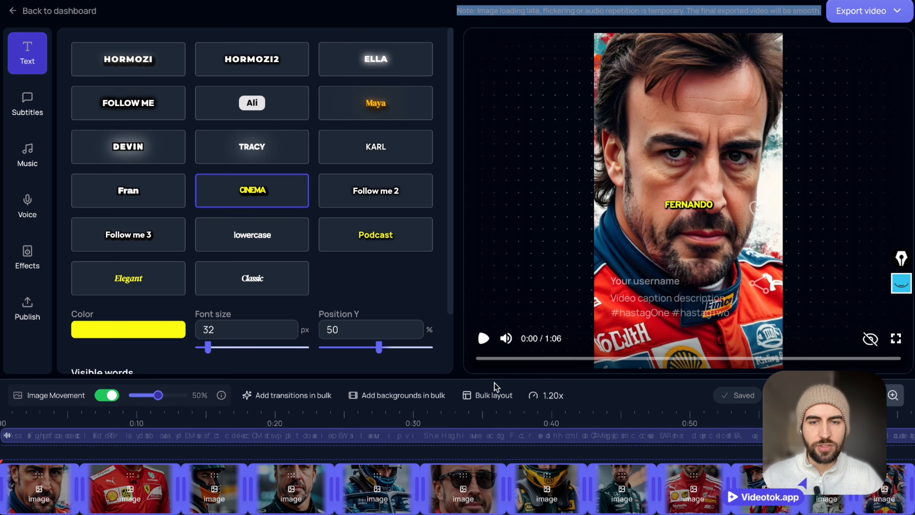
left_click_drag(376, 348, 387, 349)
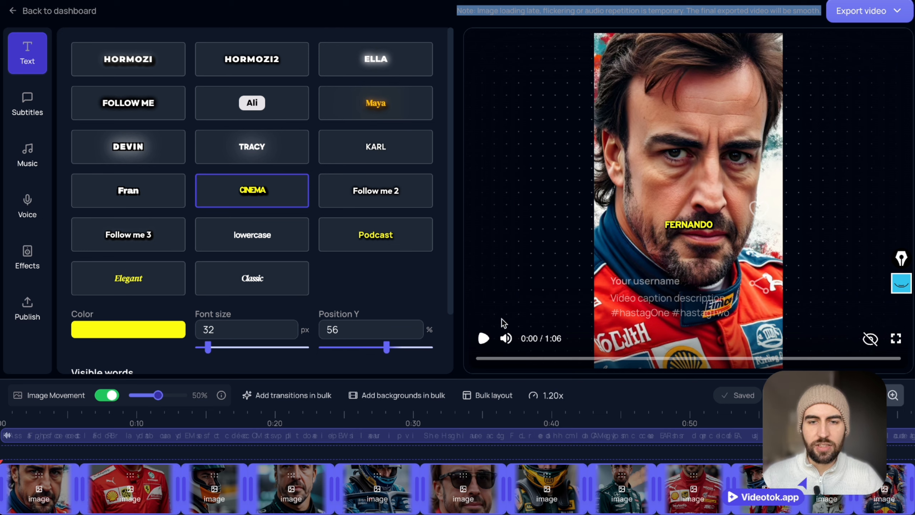
Preview the video up to the red racing suit scene with sunglasses, and download that scene's image
left_click(483, 340)
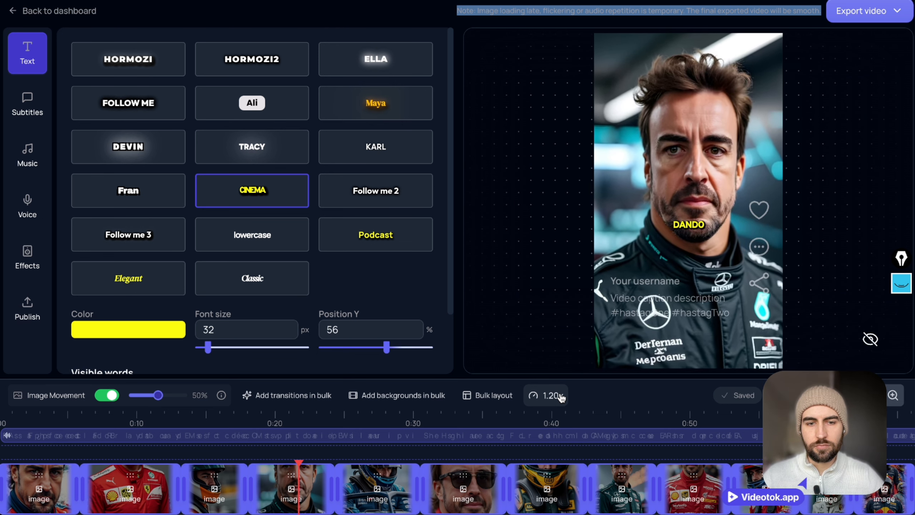
mouse_move(484, 342)
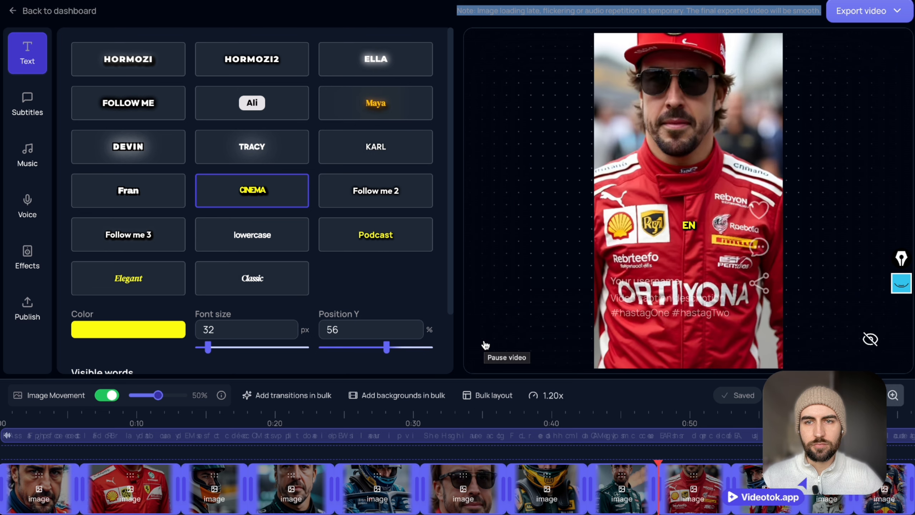
left_click(485, 343)
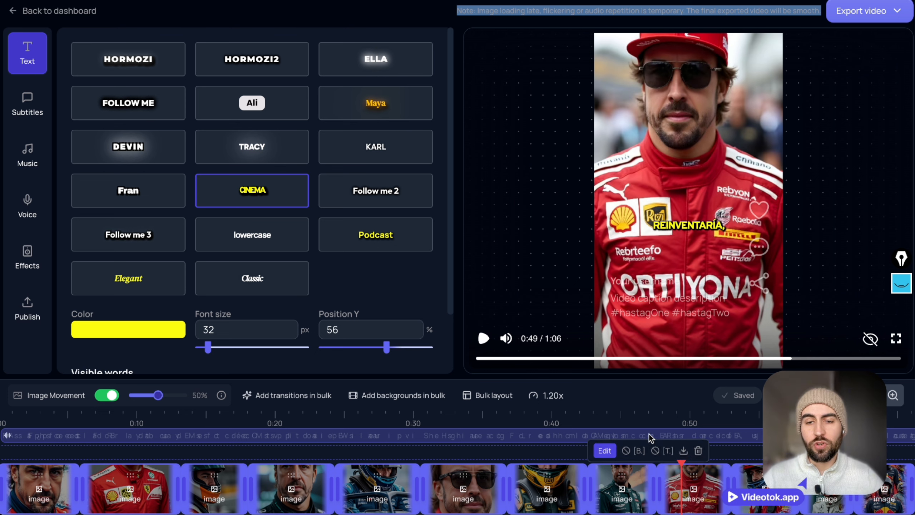
mouse_move(680, 486)
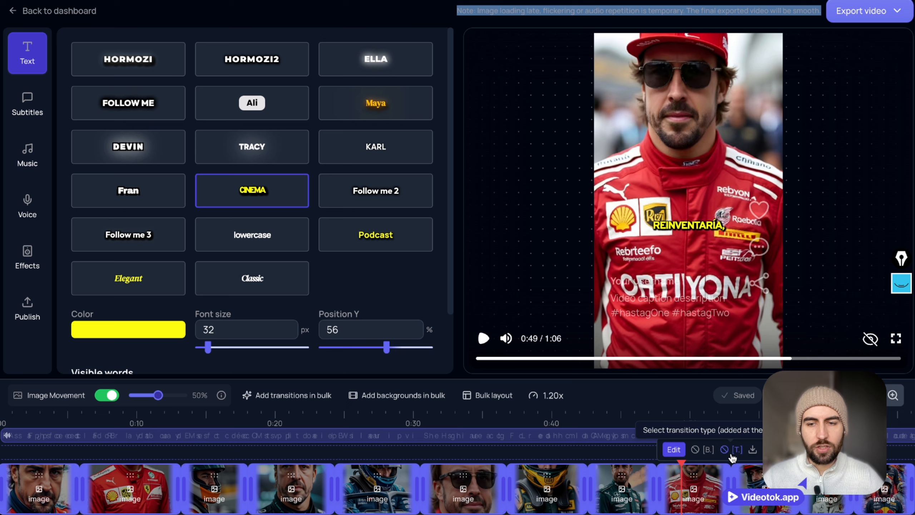
left_click(752, 451)
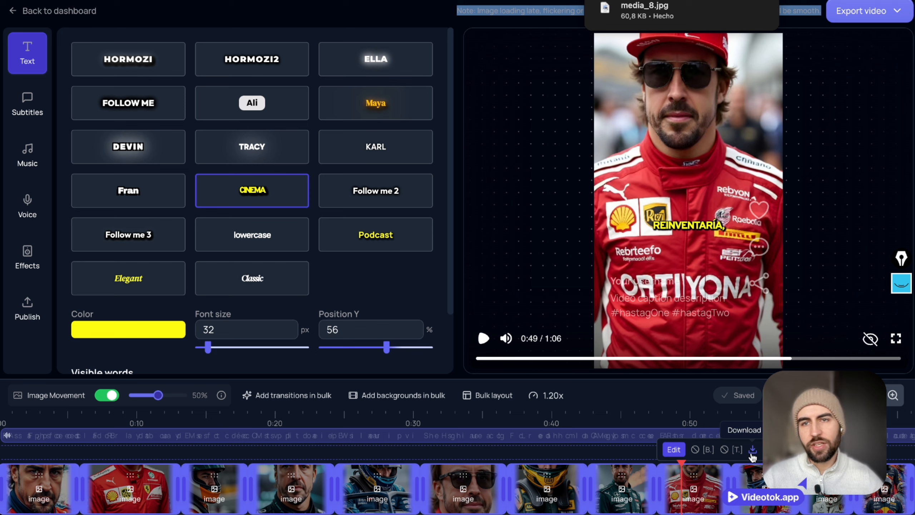
Open the red suit scene's image for editing and search GIFs for "fernando alonso"
left_click(673, 450)
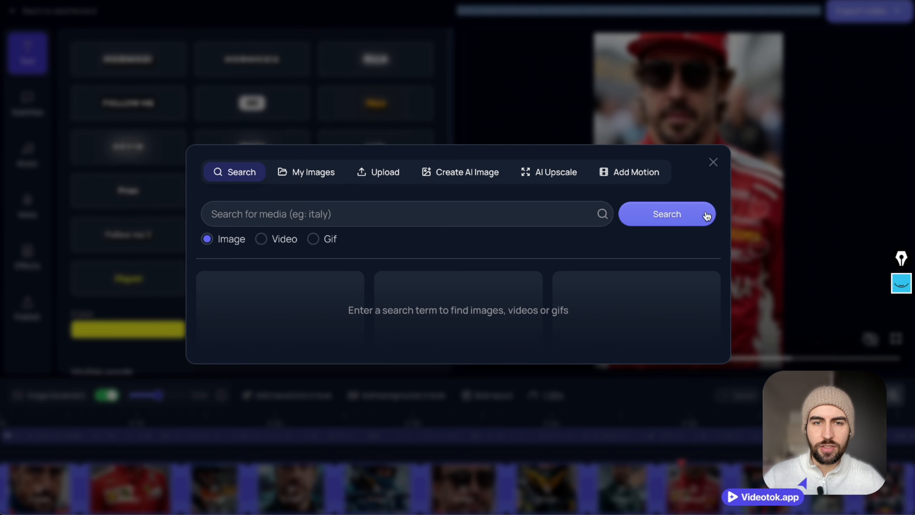
left_click(290, 213)
left_click(227, 244)
left_click(288, 240)
left_click(331, 241)
left_click(263, 214)
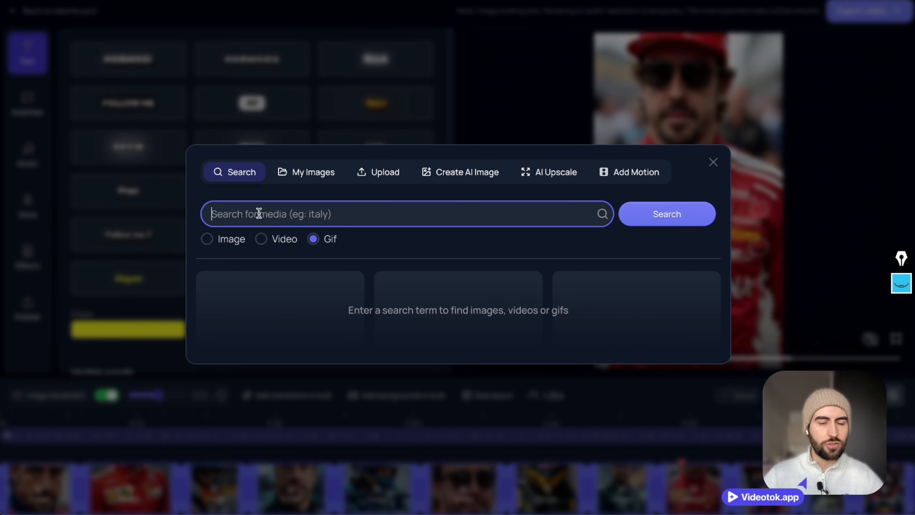
type("fernando alons")
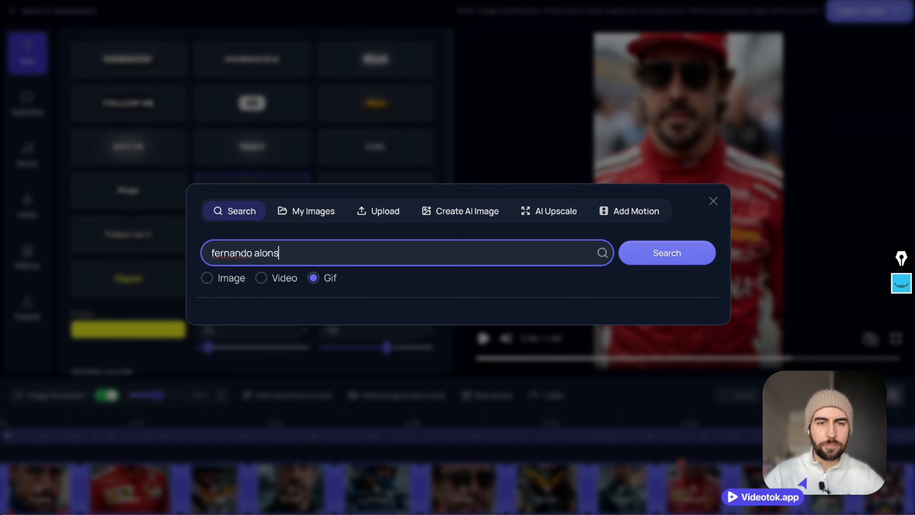
type("o")
left_click(653, 256)
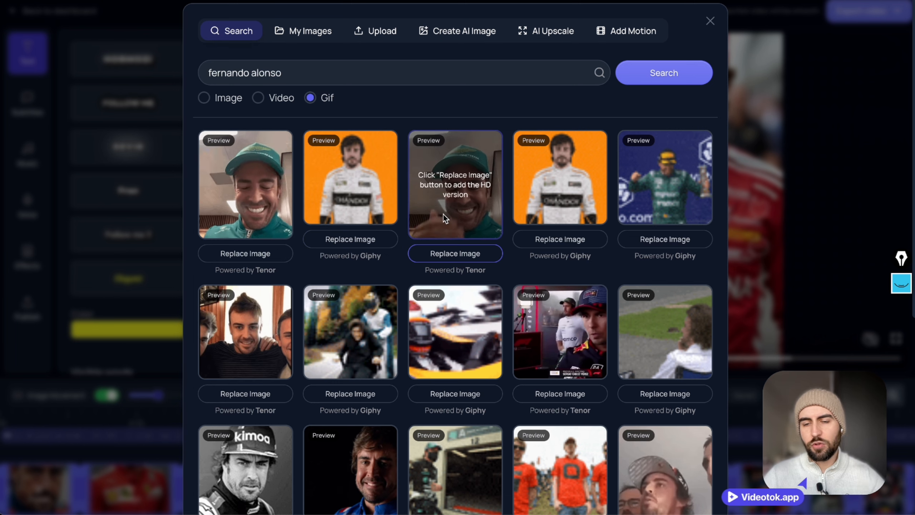
Search the user's own images for "fernando alonso" and browse the available replacements
left_click(308, 31)
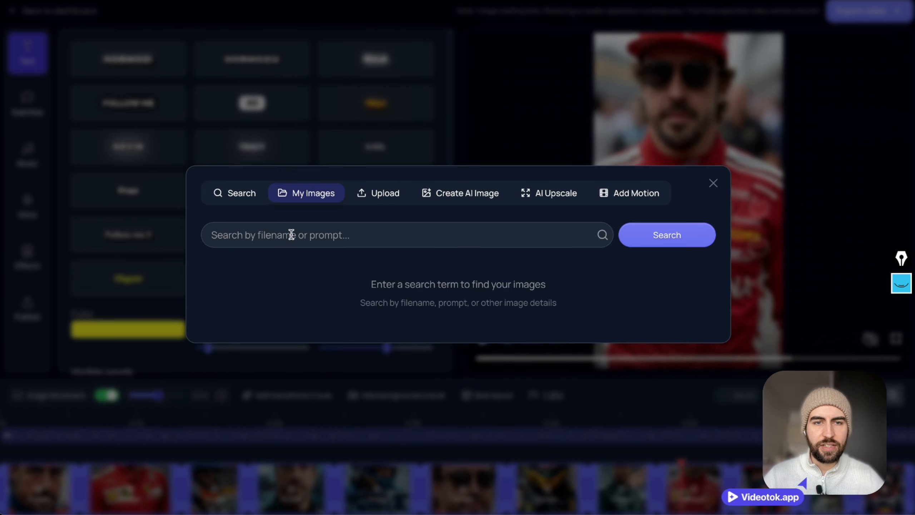
left_click(290, 234)
type("fernando a")
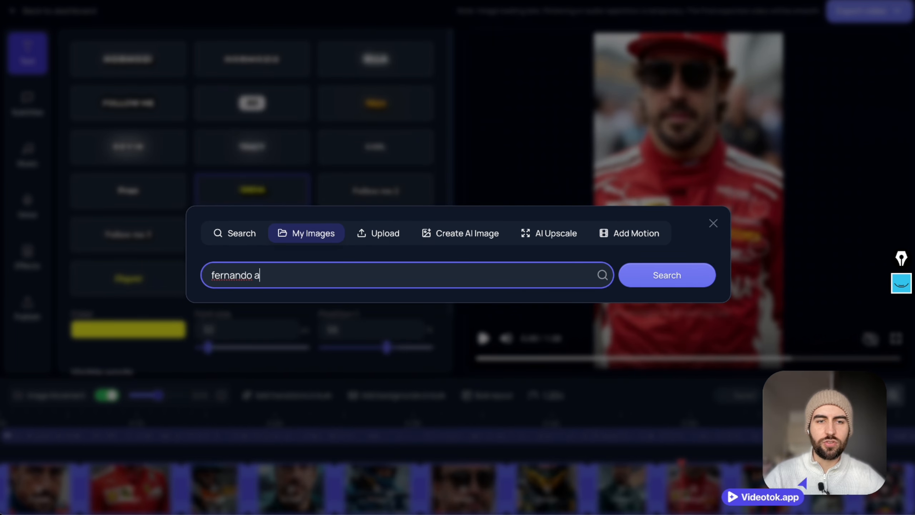
type("lonso")
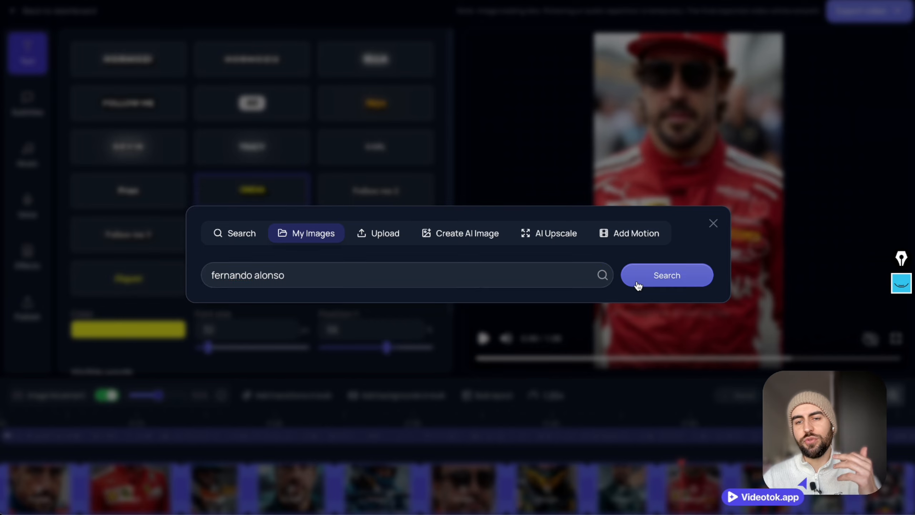
left_click(636, 282)
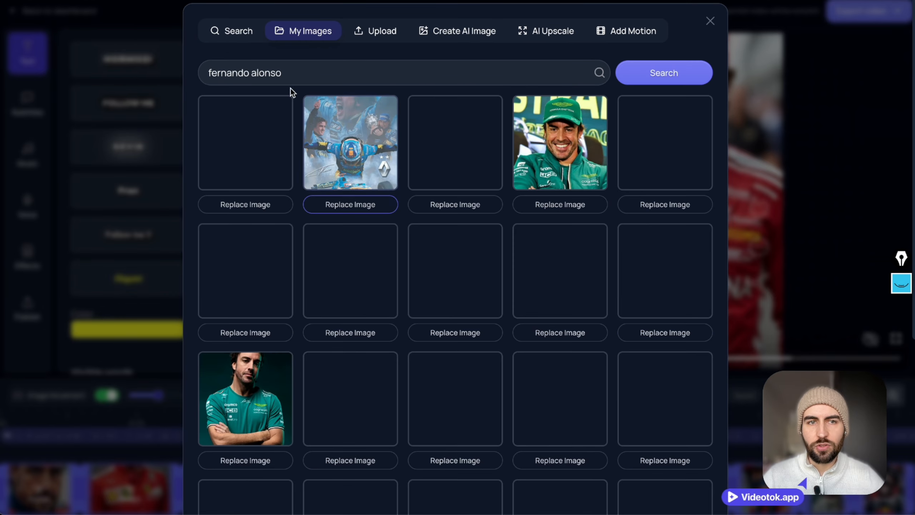
scroll(396, 246, "down", 5)
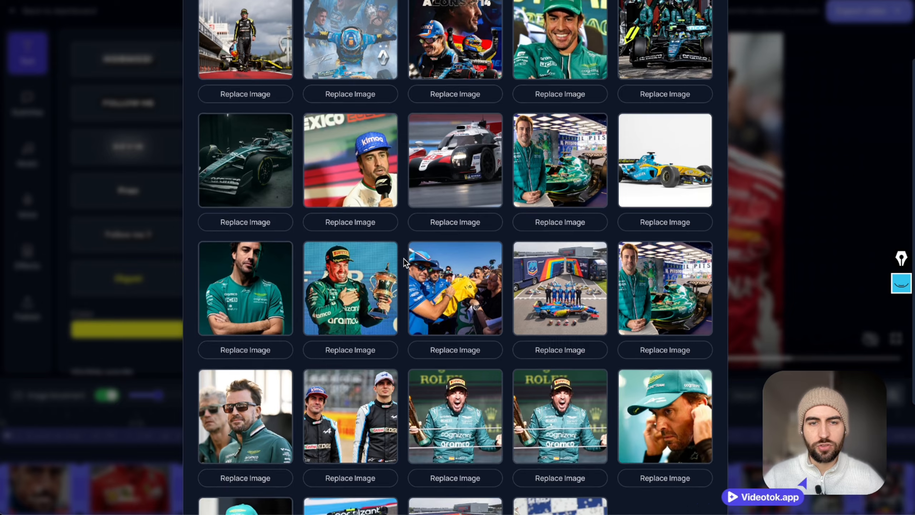
scroll(403, 259, "up", 5)
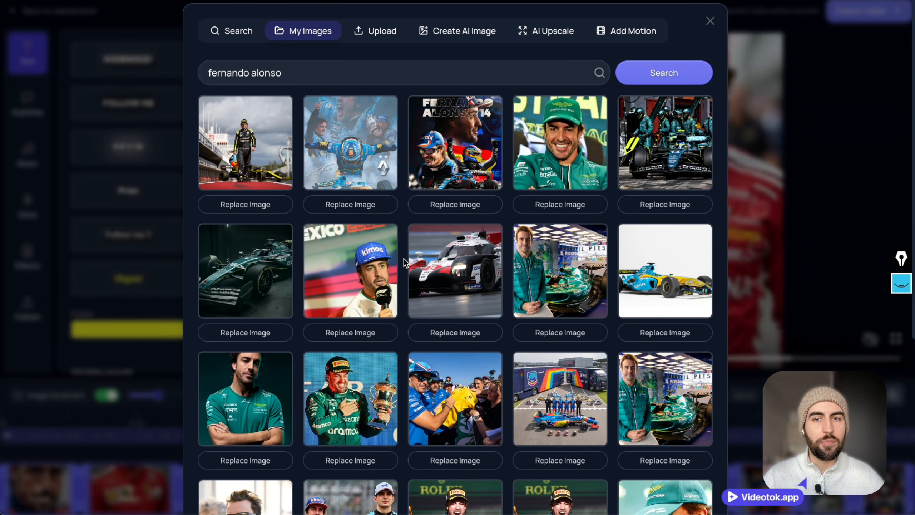
scroll(403, 259, "down", 5)
scroll(401, 188, "up", 6)
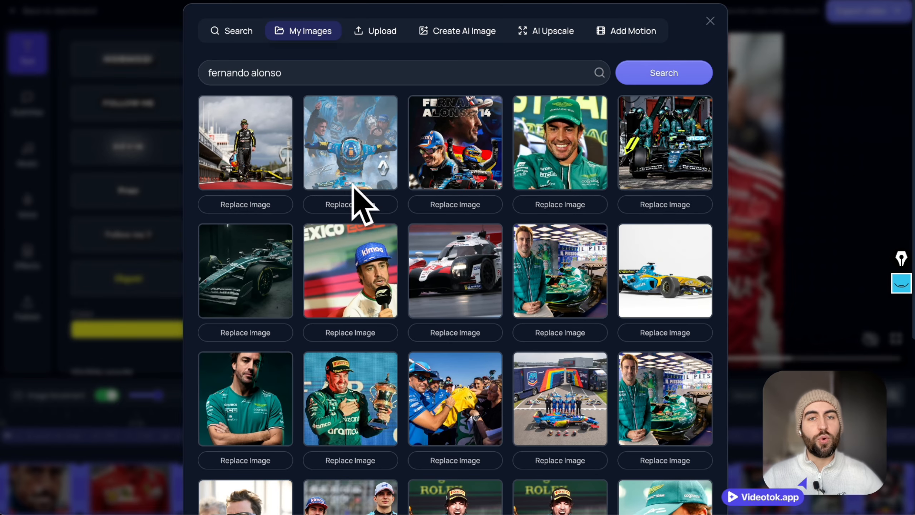
Check the upload, AI upscale and add motion options for the scene's image
left_click(390, 32)
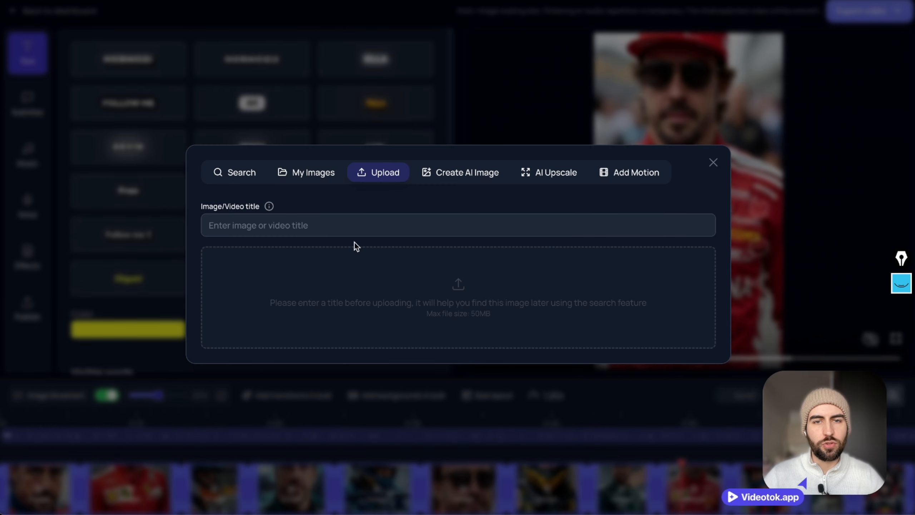
left_click(582, 173)
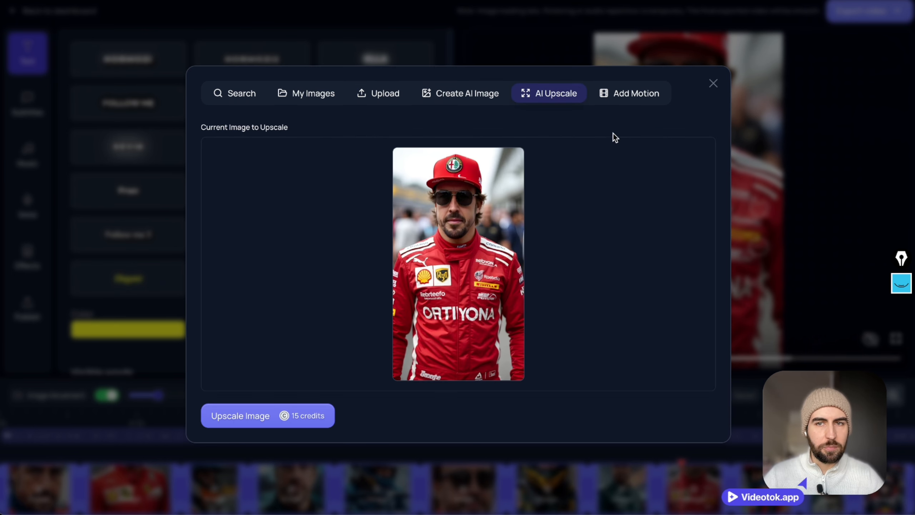
left_click(630, 94)
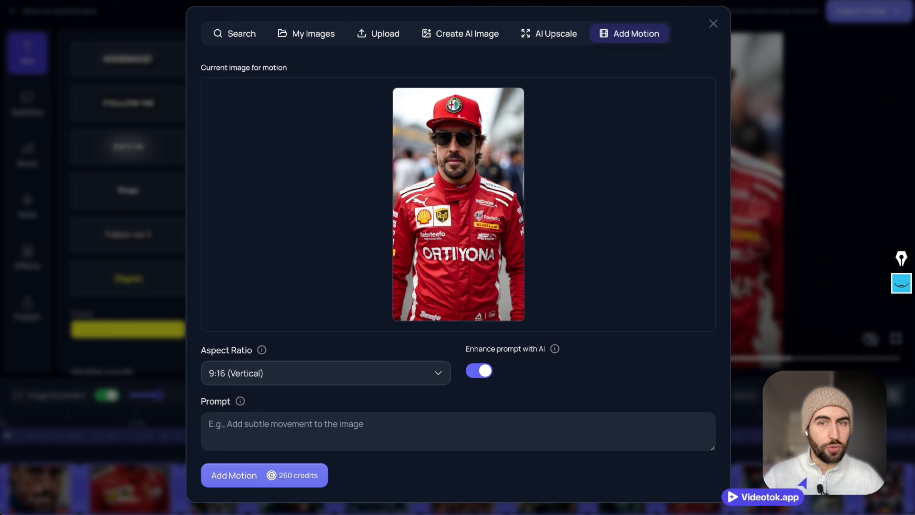
Set up a new AI image with the Custom character model and the fernandoalonso character
left_click(465, 35)
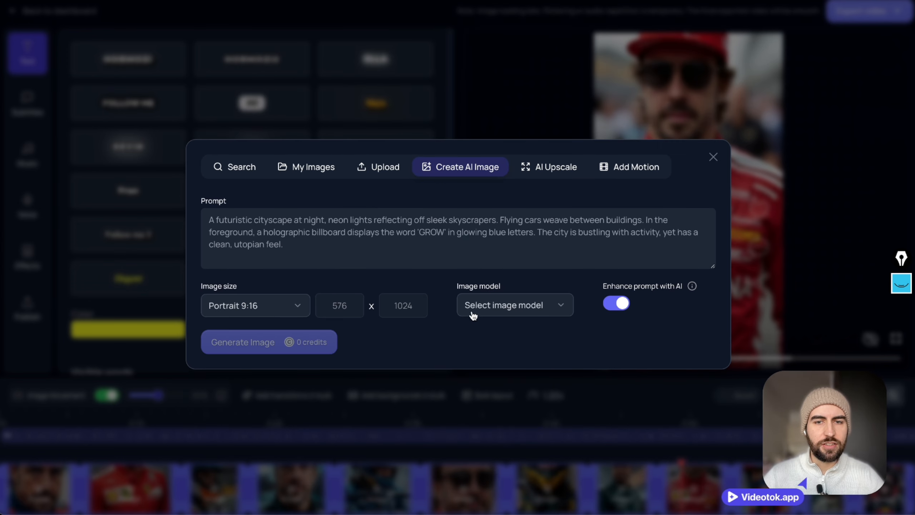
left_click(486, 312)
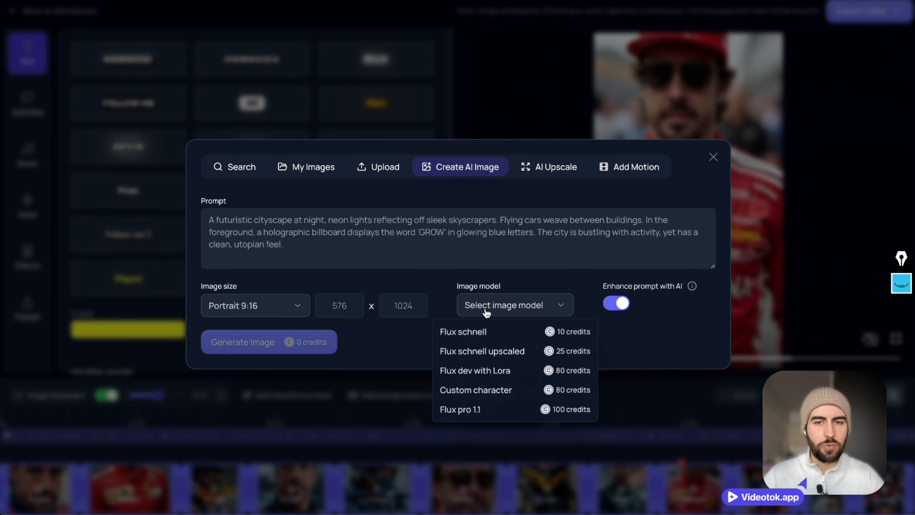
left_click(492, 394)
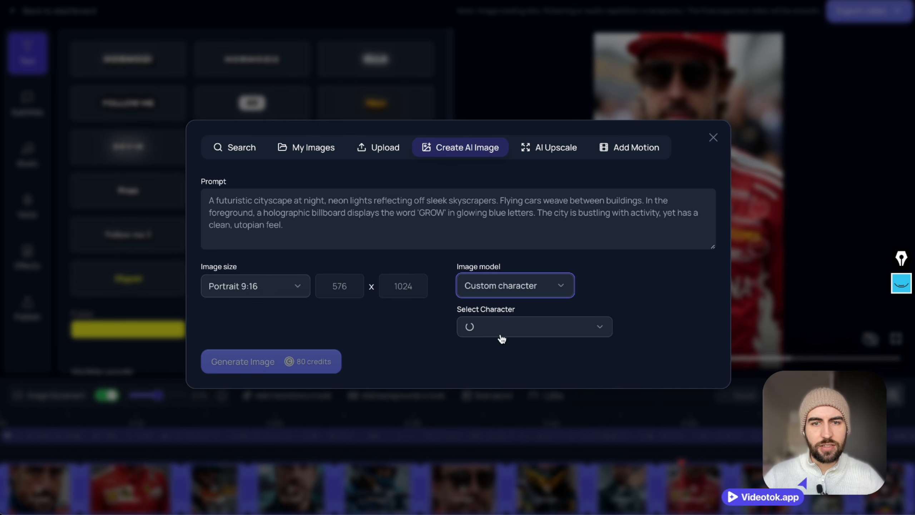
left_click(501, 338)
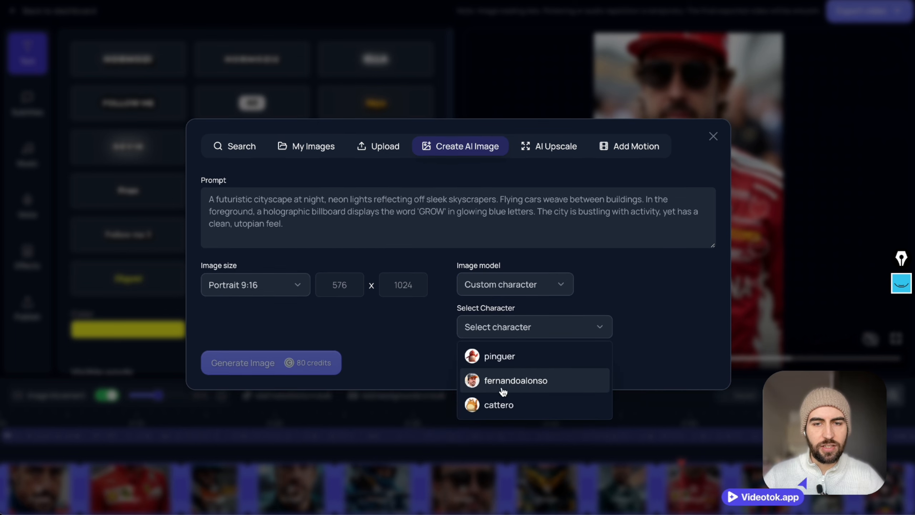
left_click(518, 387)
Generate the image from the prompt "he wears an alfa romeo f1 team 2024 suit, and behind him is the alfa romeo garage"
left_click(376, 230)
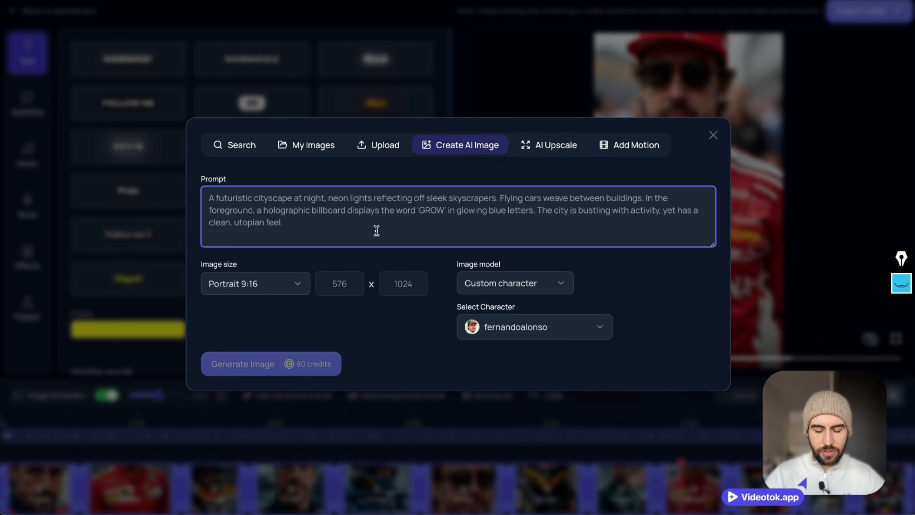
type("he waars an alfa romeo f1 team 2024 suit, and behind him is the alfa romeo garage")
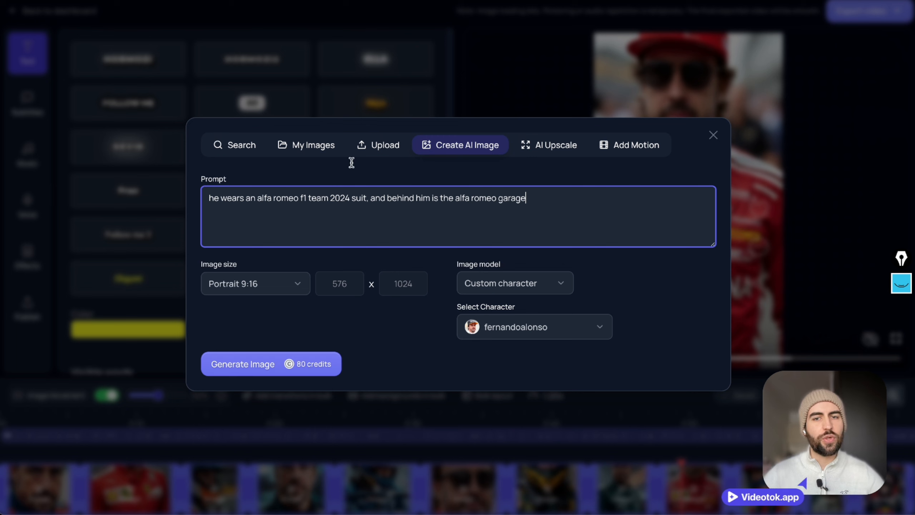
left_click(242, 364)
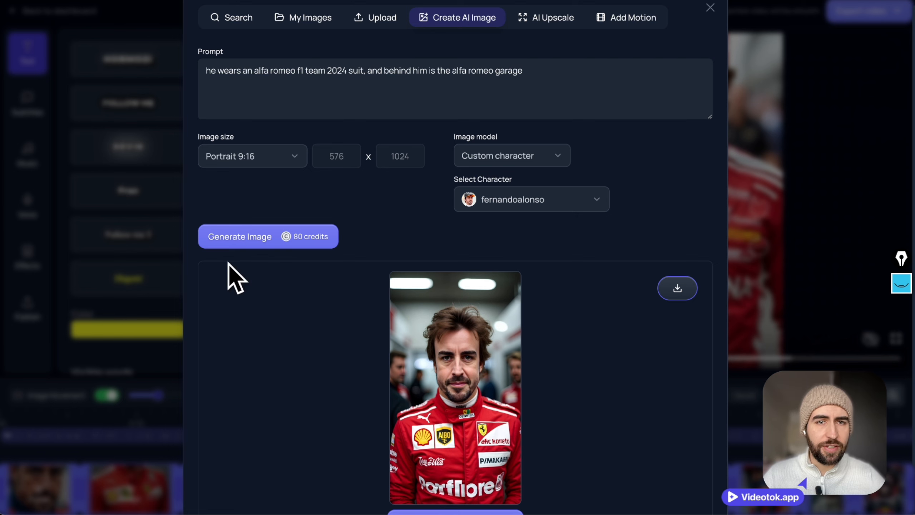
Generate the image again from the same prompt and highlight the first "alfa romeo" in the prompt text
left_click(247, 242)
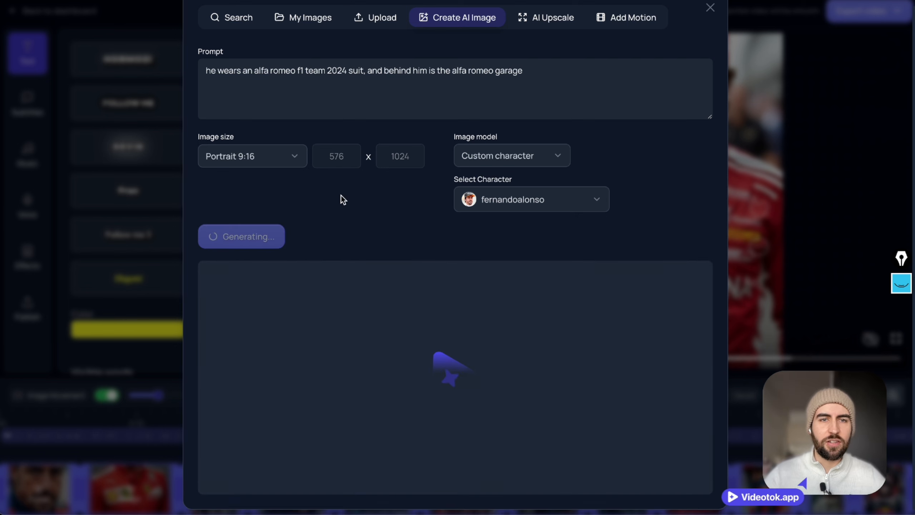
left_click_drag(295, 71, 254, 70)
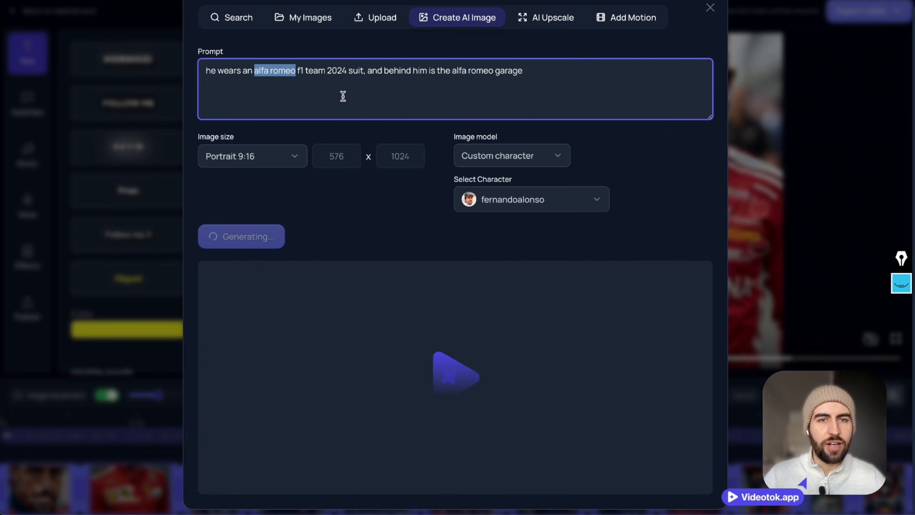
Add "alfa romeo logo," after "suit," and "white and red" before "f1 team" in the prompt, and generate the image again
left_click(298, 72)
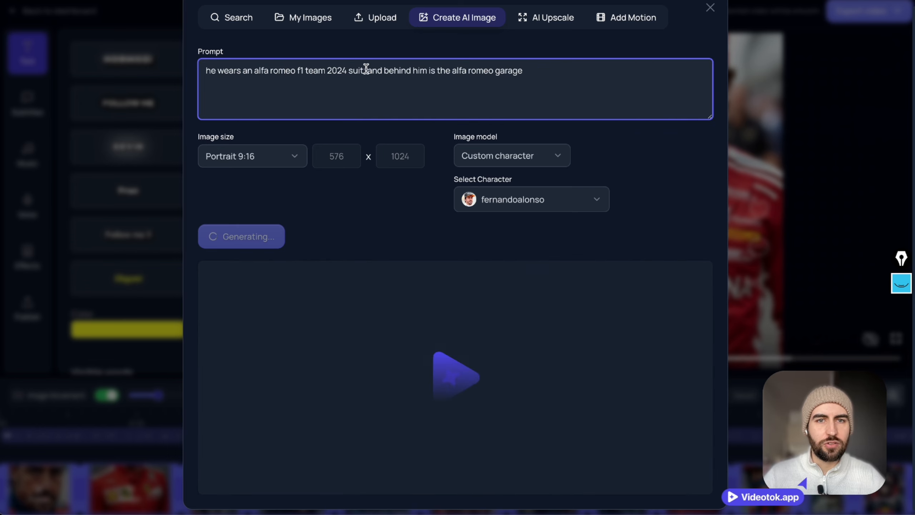
left_click(367, 70)
type("alfa romeo ")
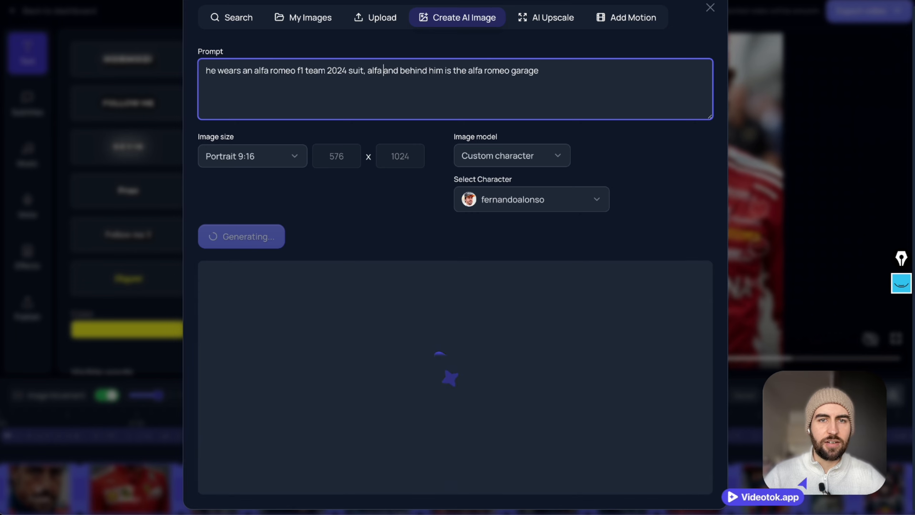
type("logo,")
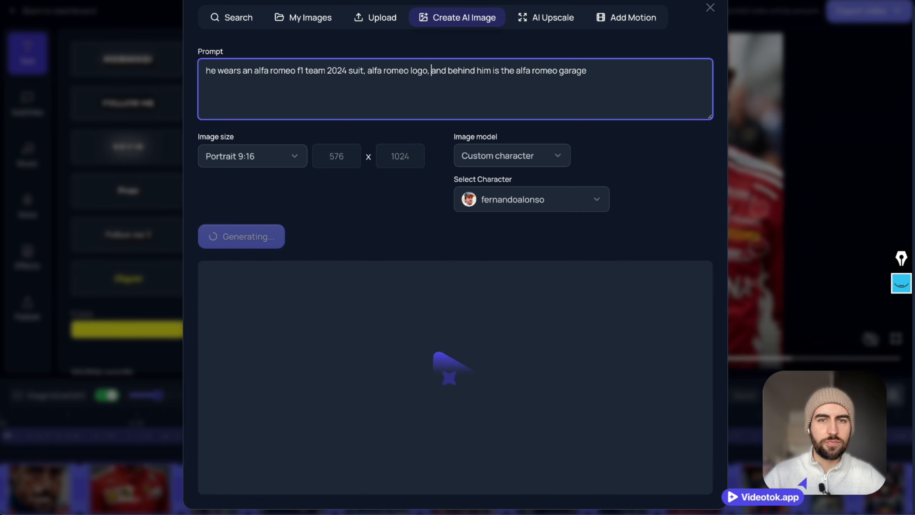
left_click(295, 70)
type("white and red")
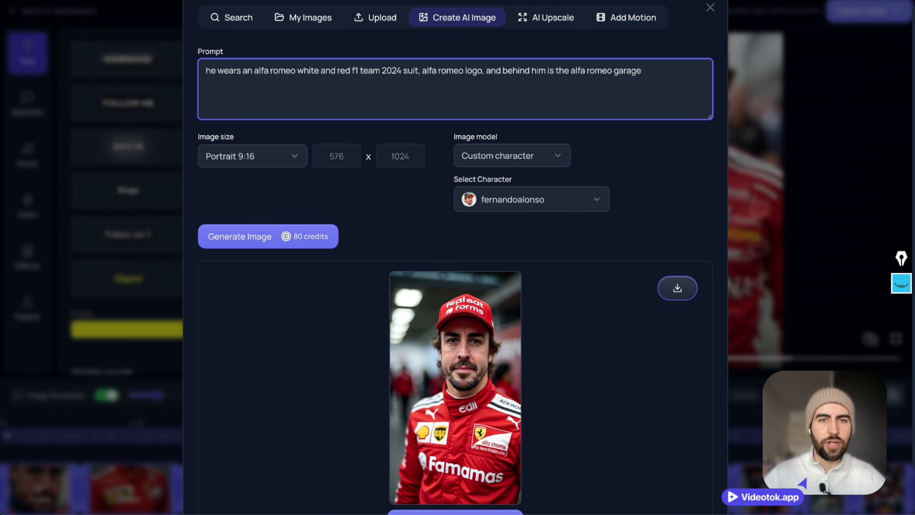
left_click(268, 237)
Add "stake kick" before the first "alfa romeo", replace "white and red" with "green and black", and generate the image again
left_click(257, 72)
key("Left")
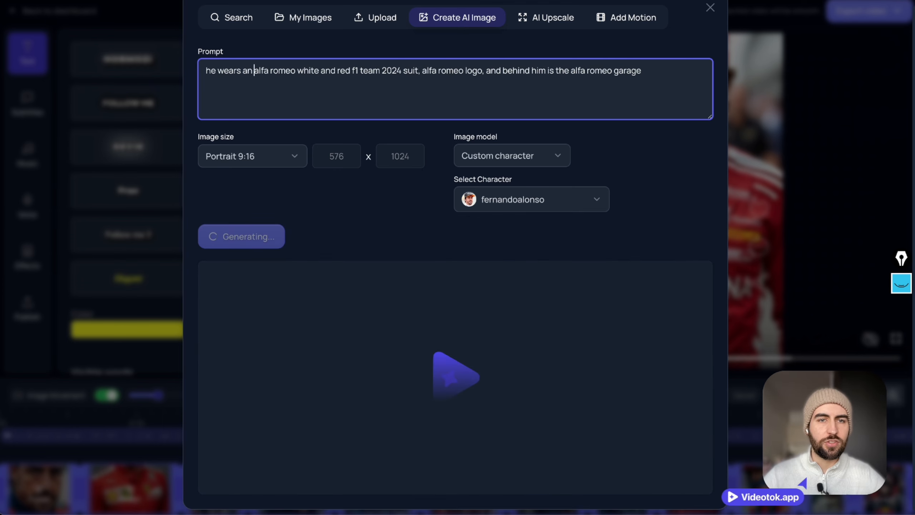
type("stake ")
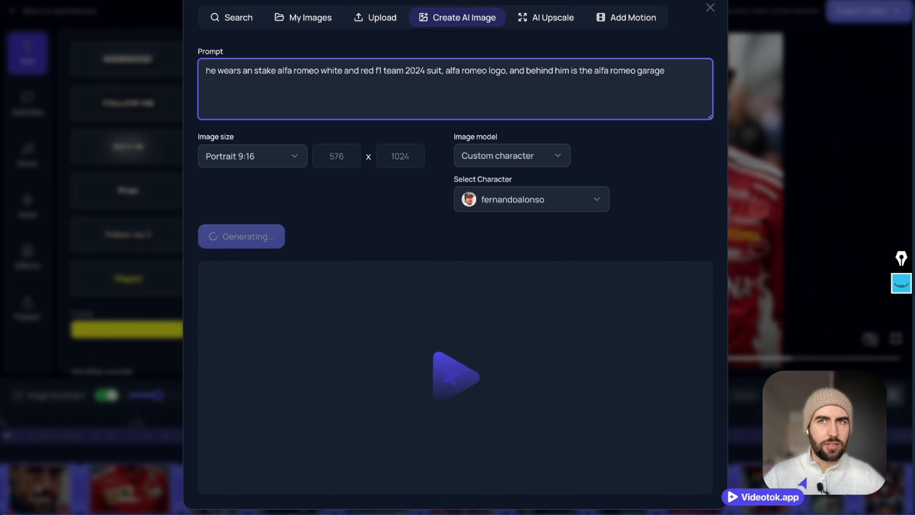
type("kick")
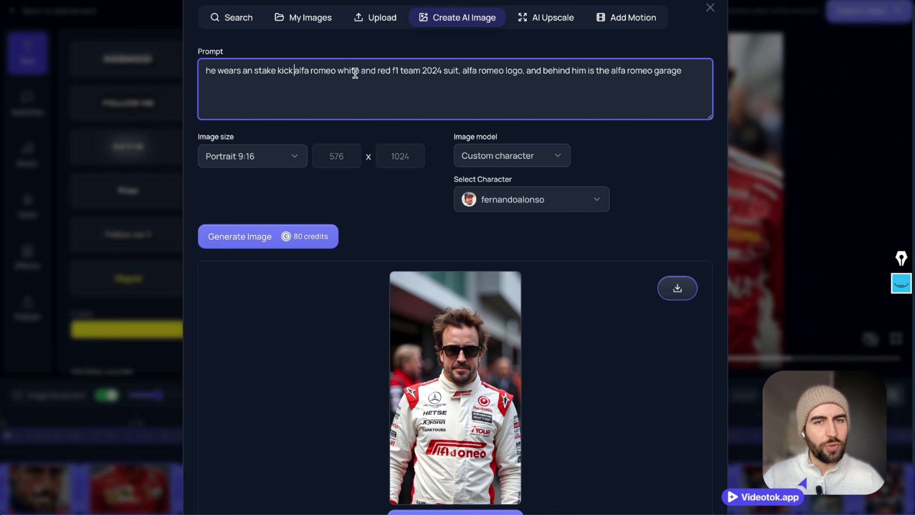
left_click_drag(339, 70, 396, 68)
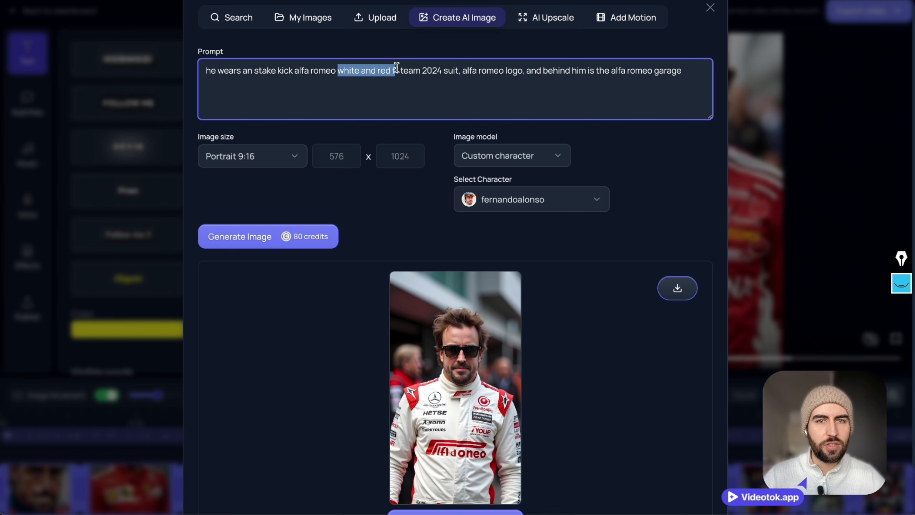
type("green and bl")
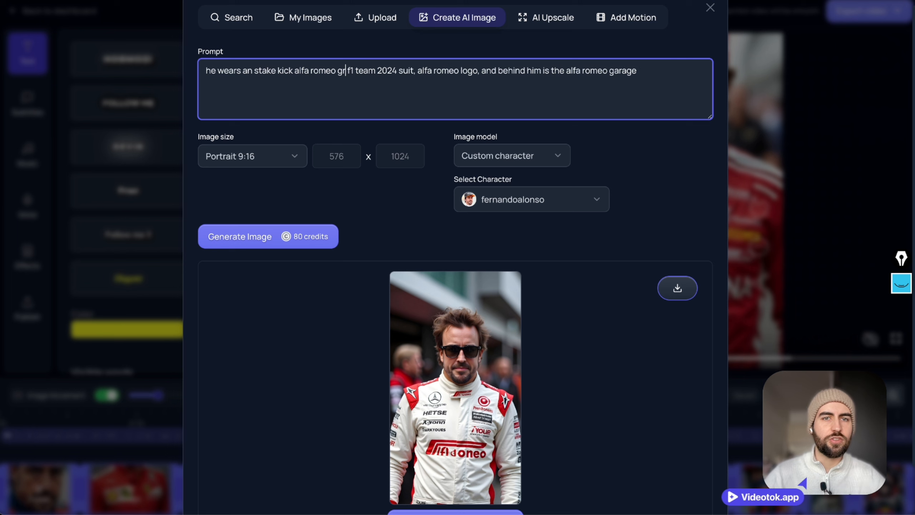
type("ack")
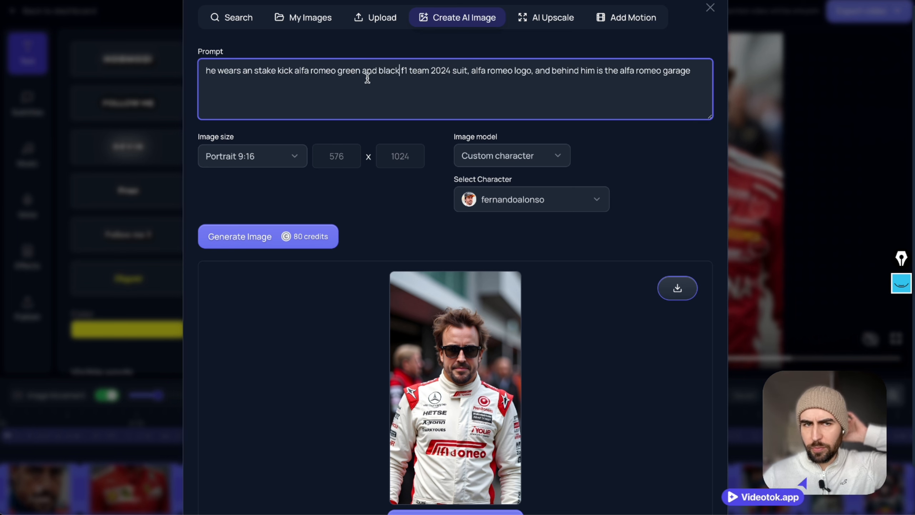
left_click(334, 245)
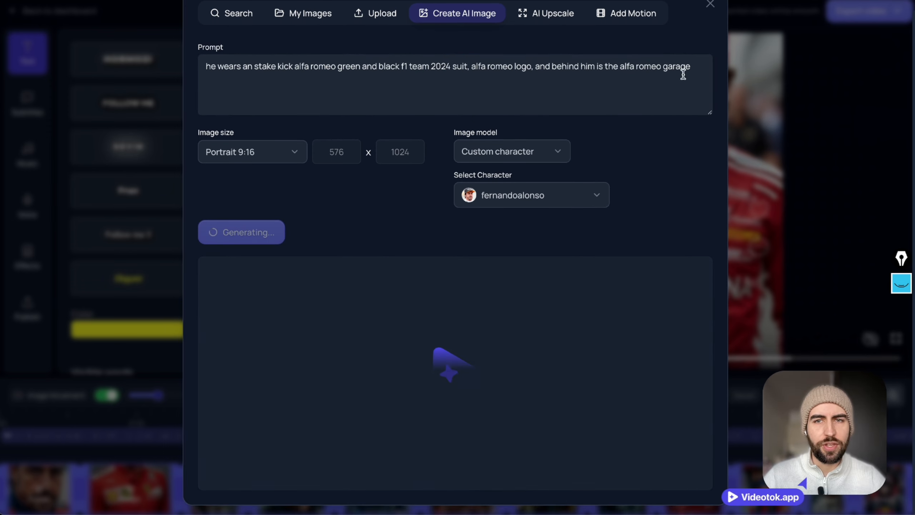
Add the generated image of the driver in the green suit to the scene
left_click_drag(565, 107, 185, 69)
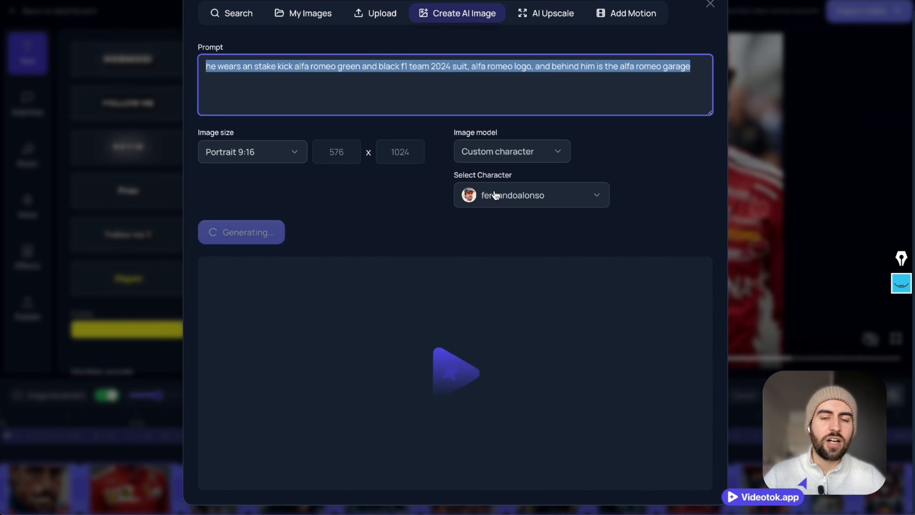
left_click(362, 205)
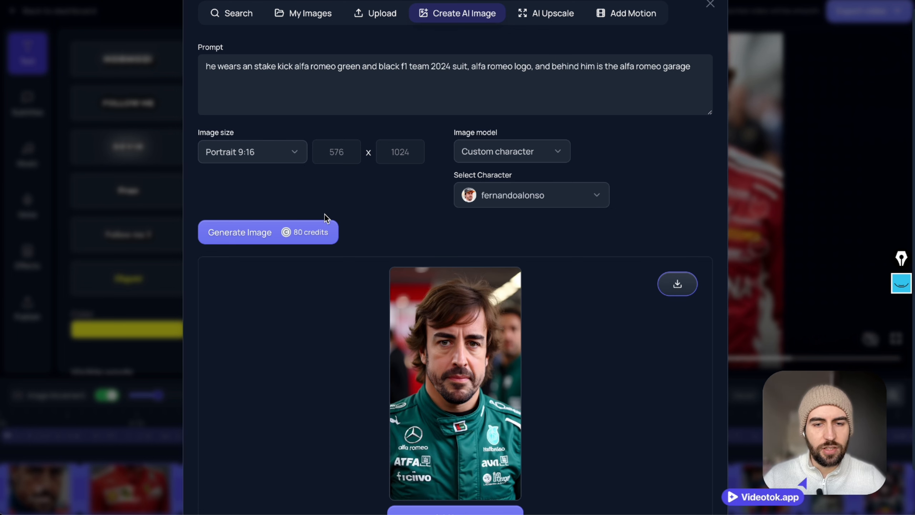
scroll(396, 325, "down", 1)
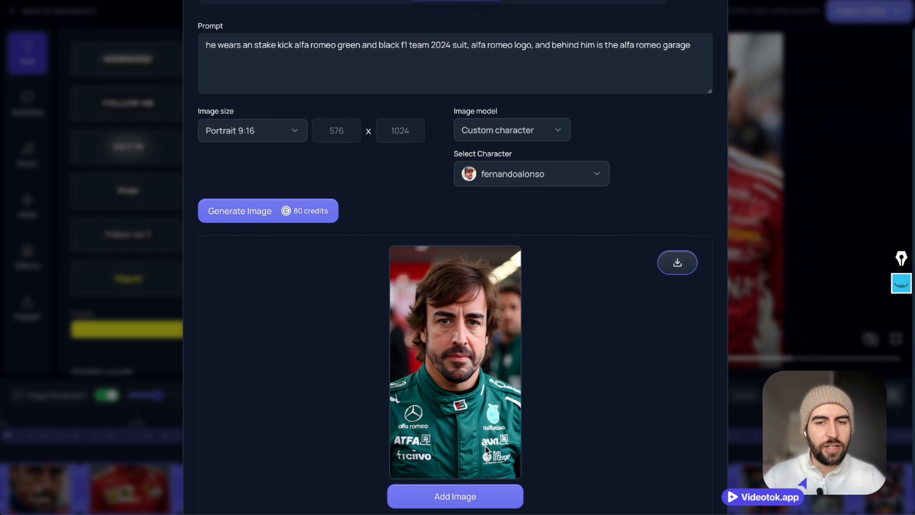
left_click(436, 500)
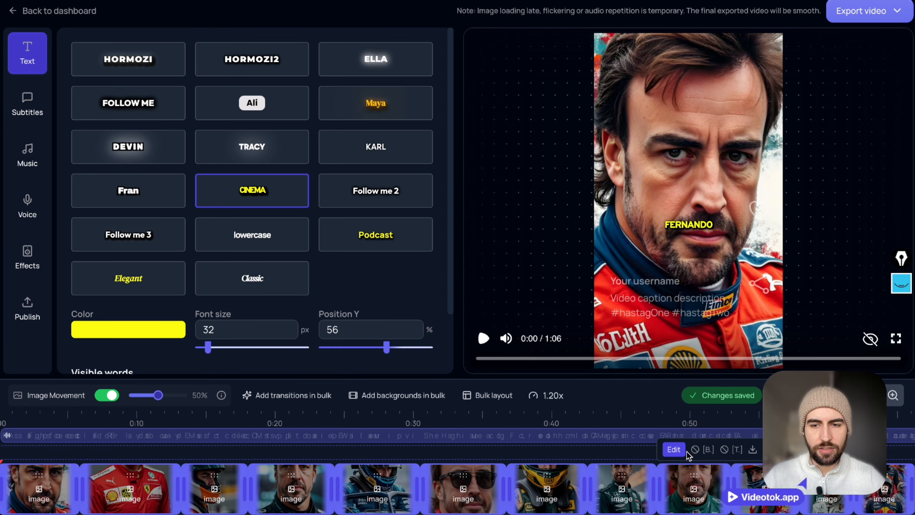
left_click(689, 418)
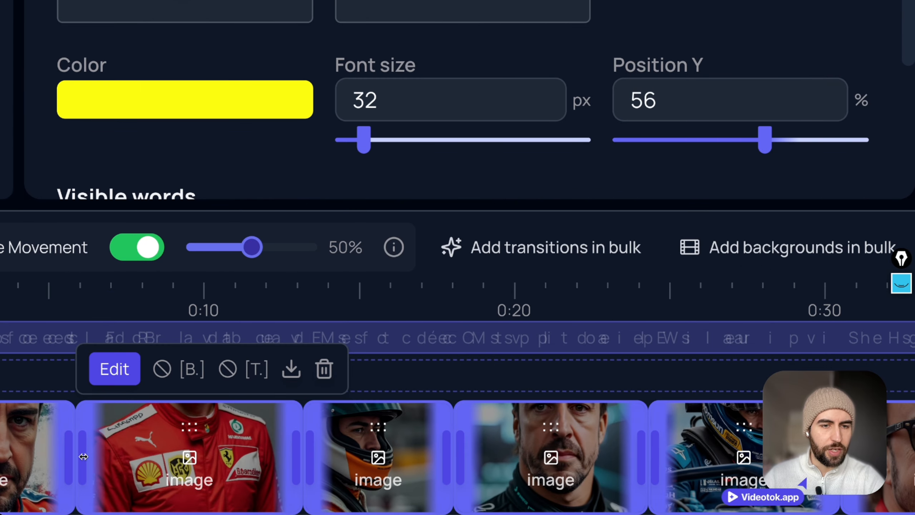
Trim the start of the second scene to open a gap and fill it with the first fernando alonso GIF from Tenor
left_click_drag(84, 456, 187, 456)
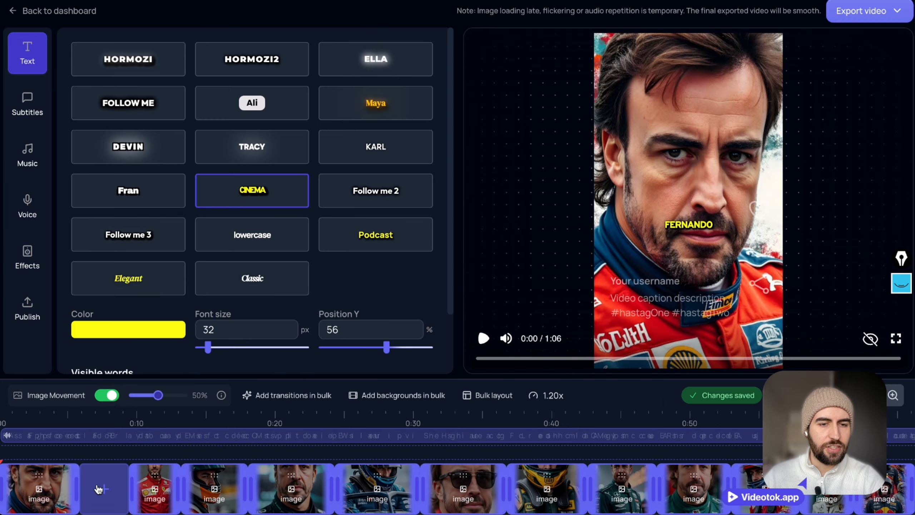
left_click(98, 489)
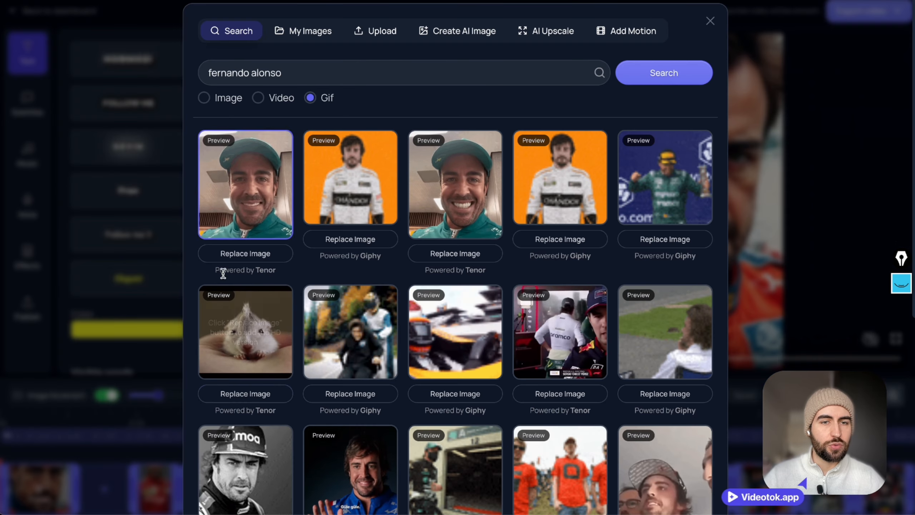
left_click(237, 253)
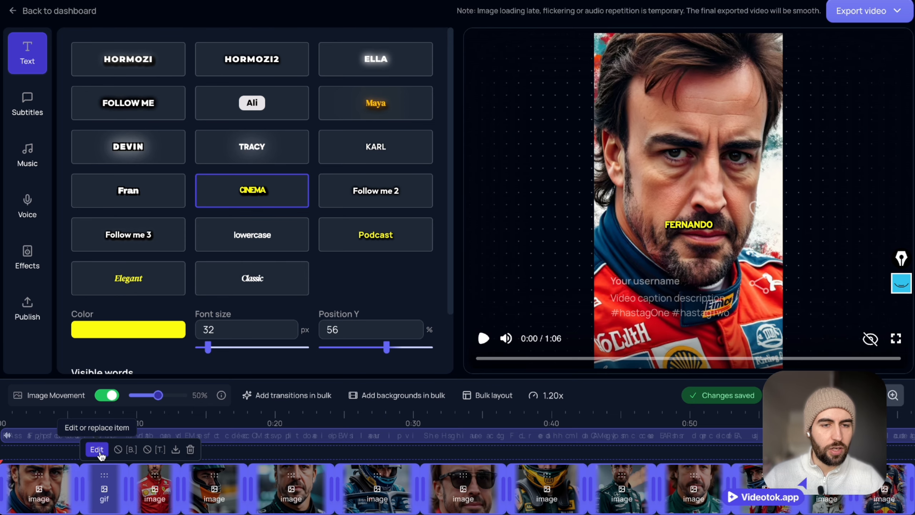
Trim the start of the scene near 0:20 to open another gap and check the AI image creation option for filling it
left_click_drag(253, 487, 278, 488)
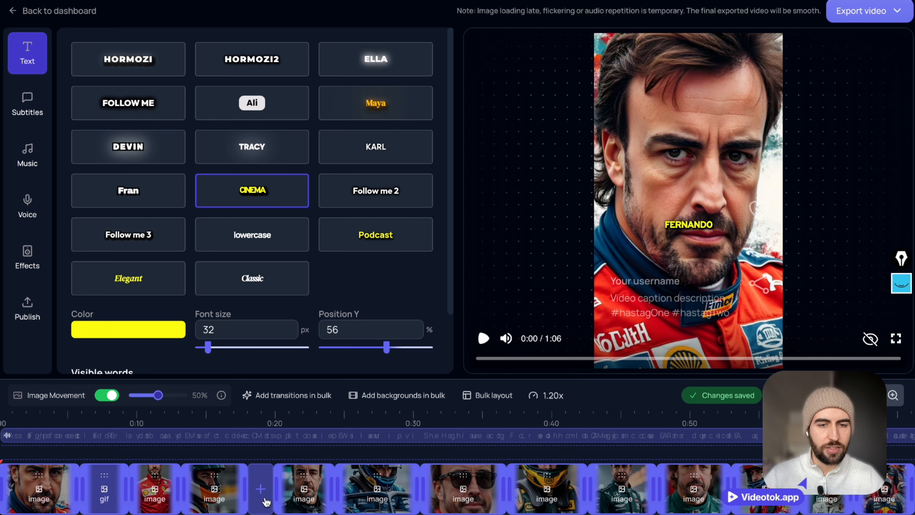
left_click(260, 483)
left_click(444, 32)
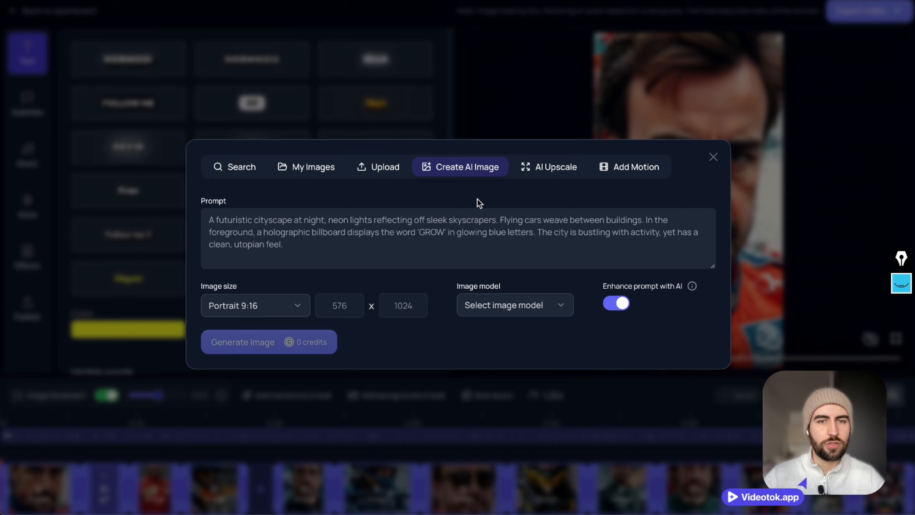
left_click(713, 157)
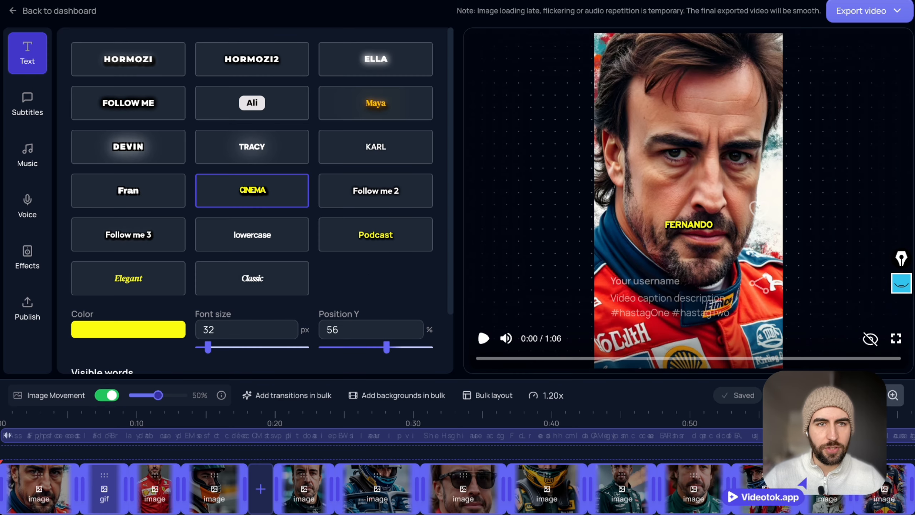
Switch from the Fernando Alonso project to the Pinguer penguin video and download its finished export
left_click(52, 9)
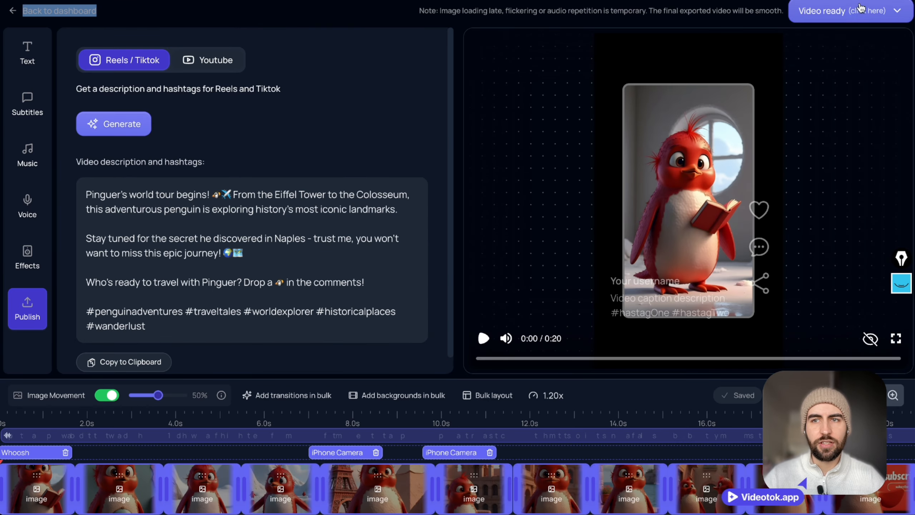
left_click(861, 8)
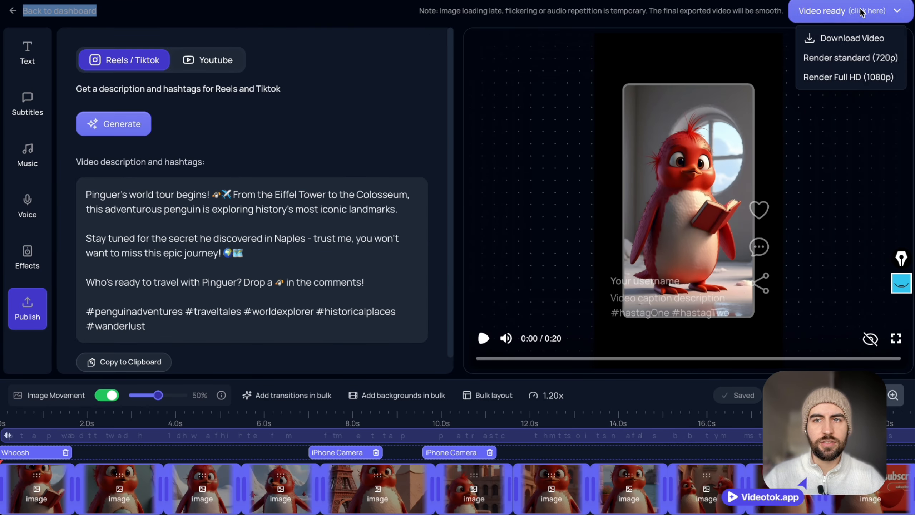
left_click(844, 35)
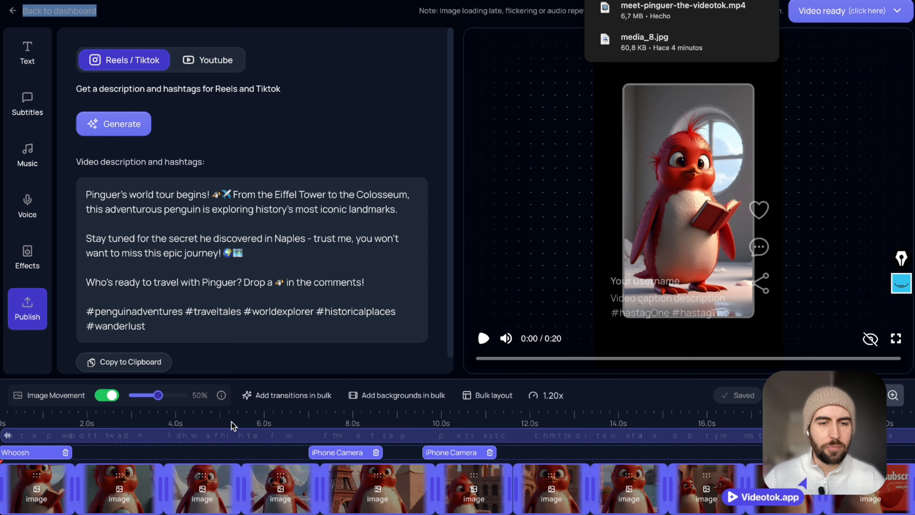
Set the first penguin scene's background video to Empty and apply it
left_click(191, 420)
left_click(26, 416)
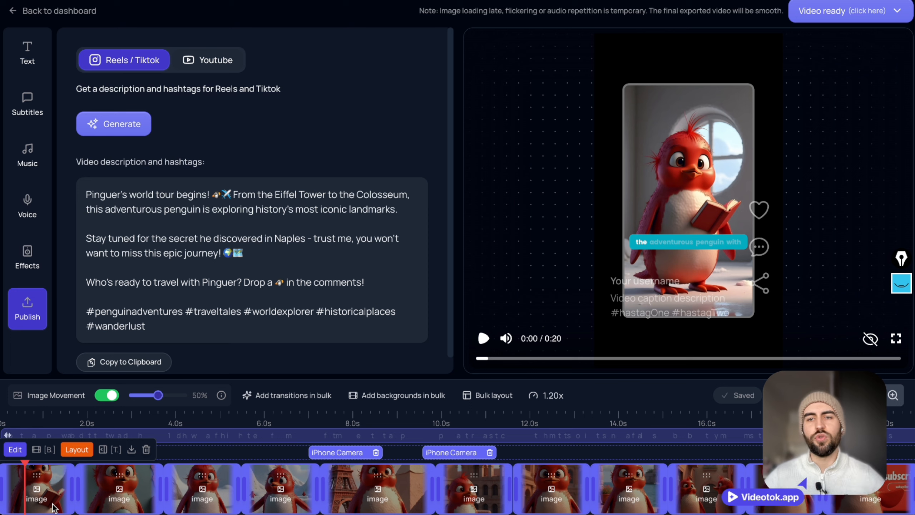
left_click(47, 452)
left_click(375, 154)
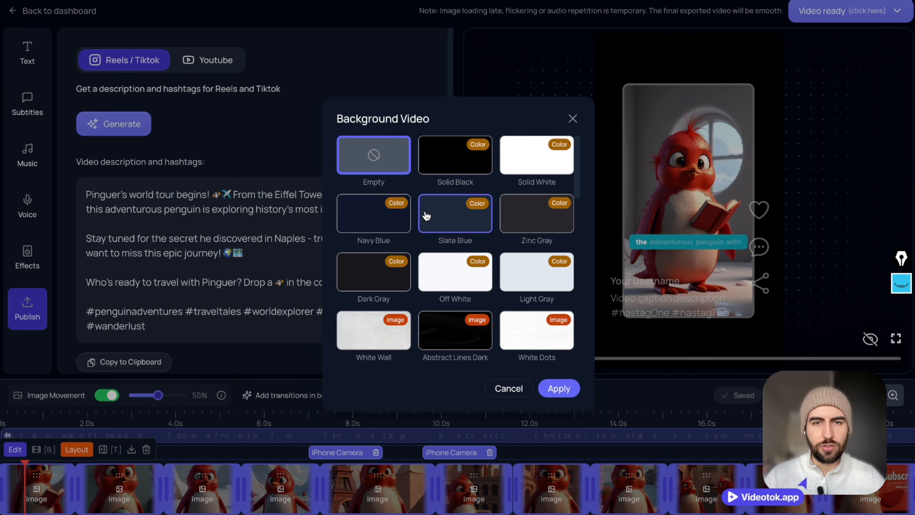
left_click(572, 119)
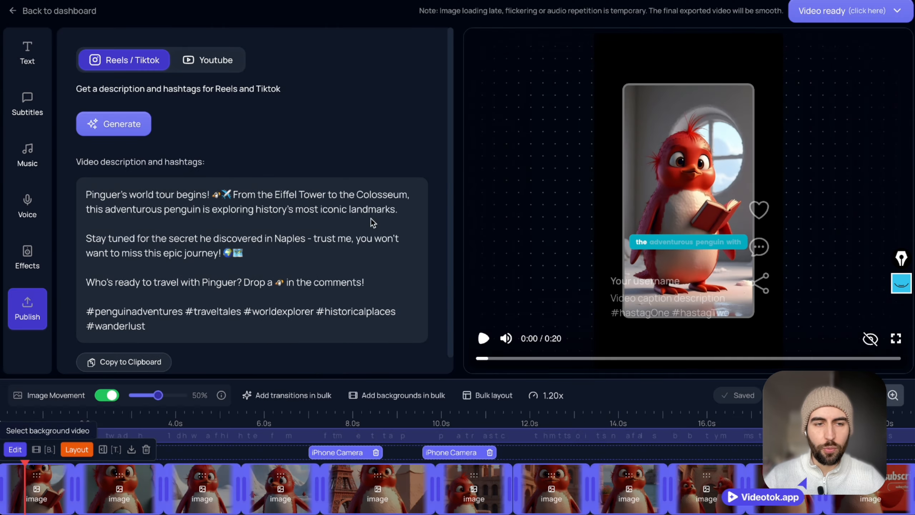
left_click(43, 452)
left_click(373, 154)
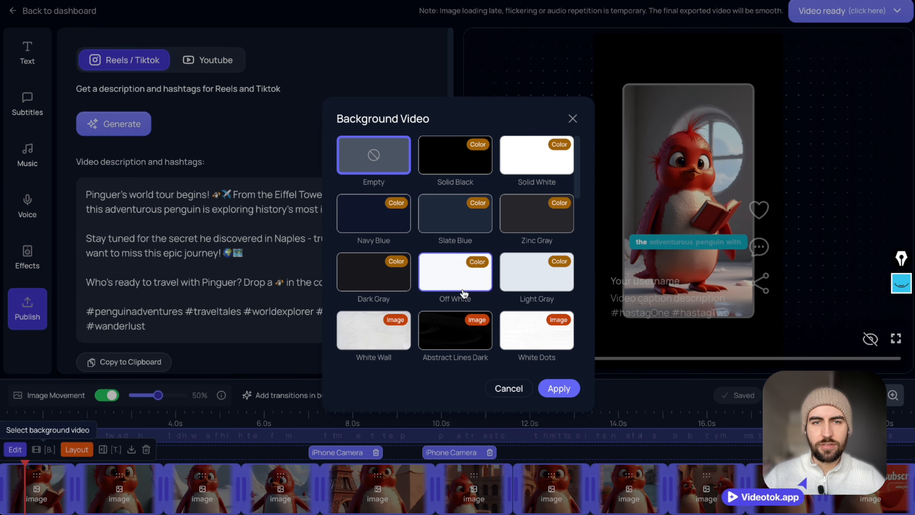
left_click(556, 387)
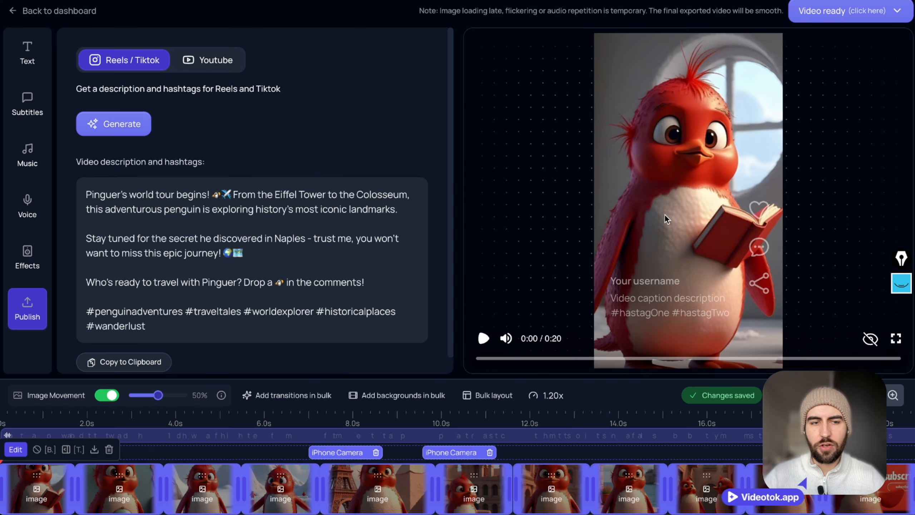
Compare the first scene with image movement off and on, and preview the video's opening with the sound muted
left_click(107, 396)
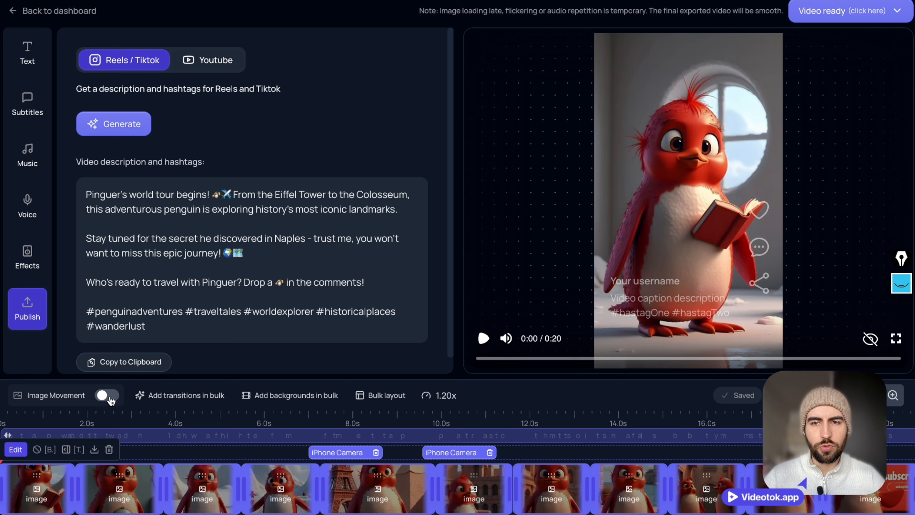
left_click(107, 396)
left_click(484, 338)
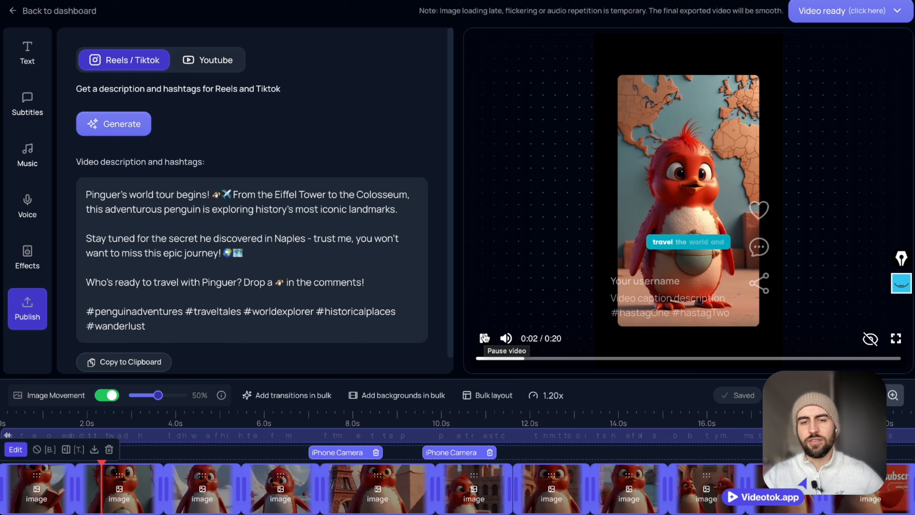
left_click(505, 338)
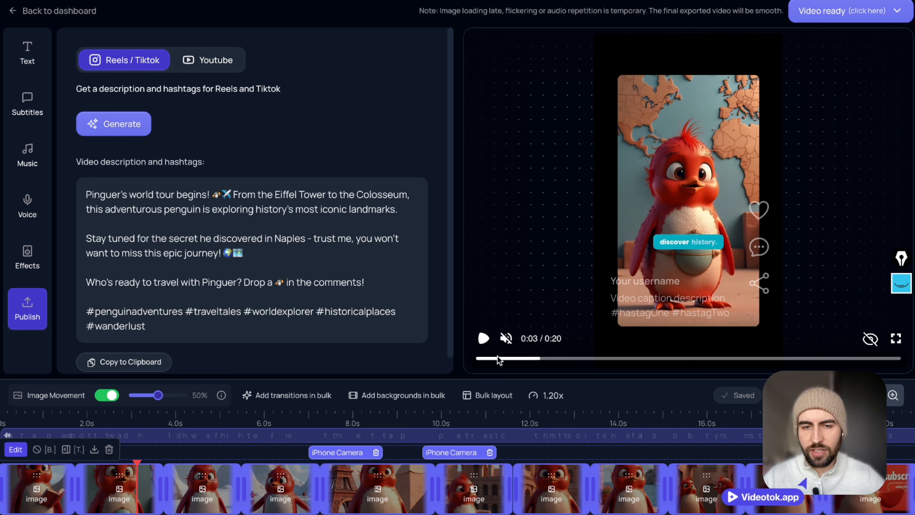
left_click(476, 358)
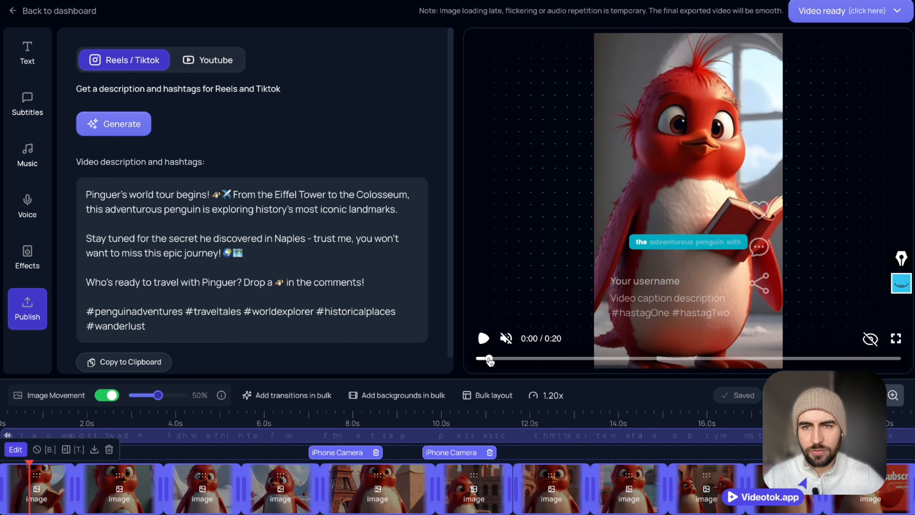
left_click_drag(488, 359, 473, 359)
left_click(484, 338)
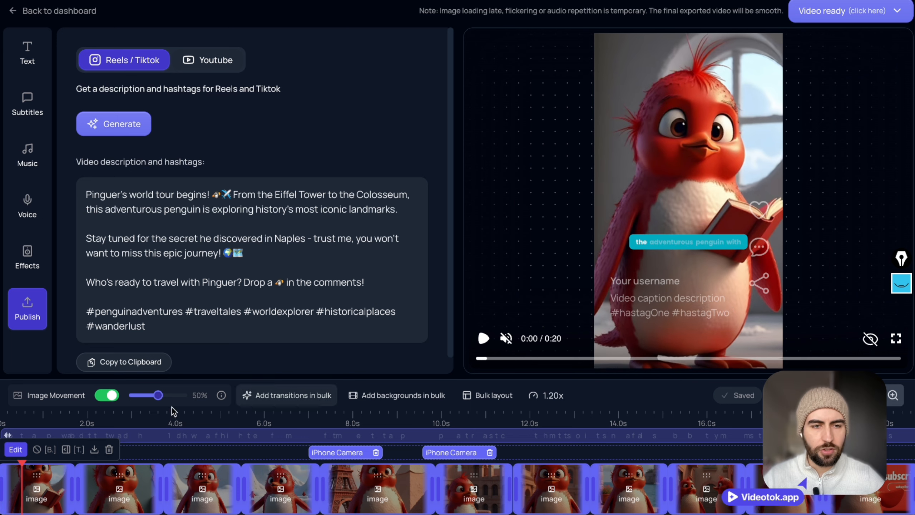
Generate AI motion for the first penguin scene with prompt enhancement off and the prompt "the red penguin smiles, takes the book with the hands and jumps"
left_click(42, 482)
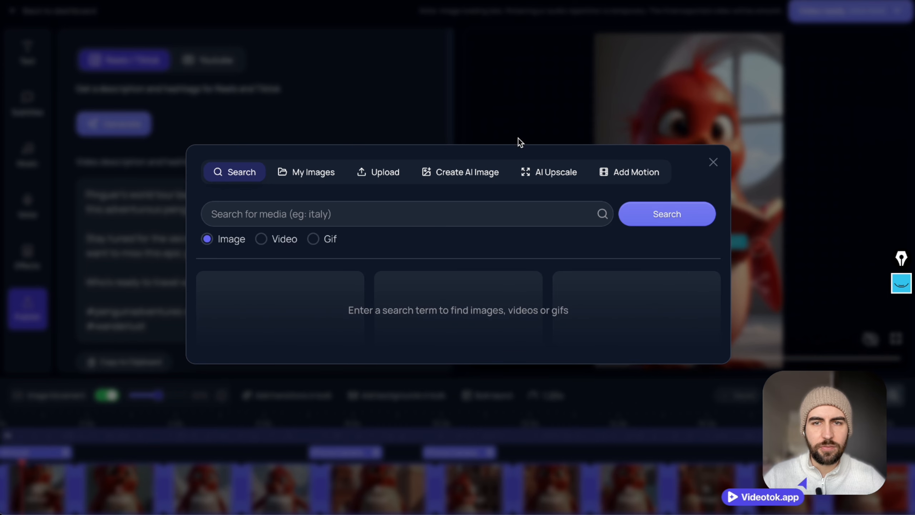
left_click(629, 171)
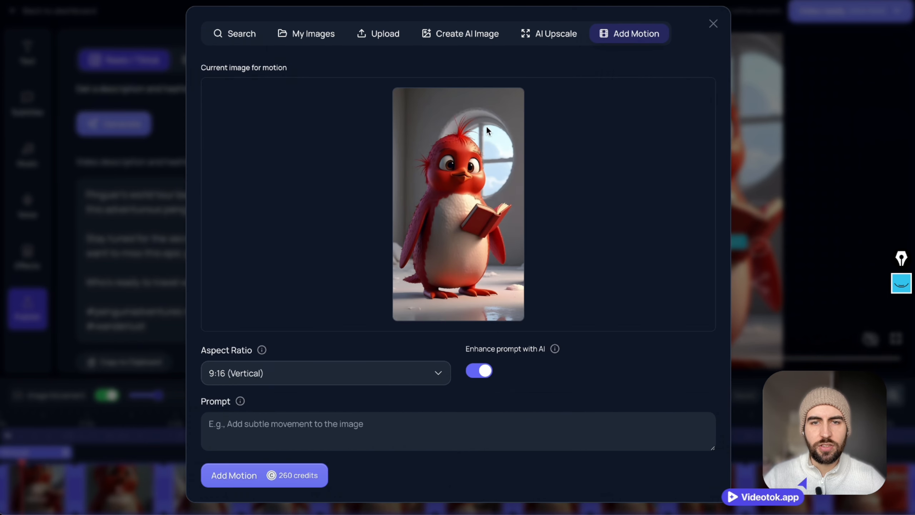
left_click(359, 435)
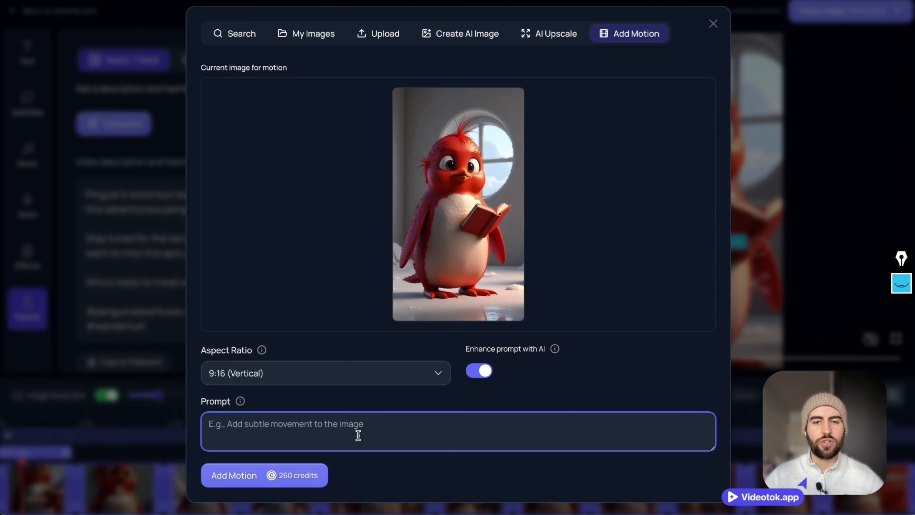
left_click(481, 371)
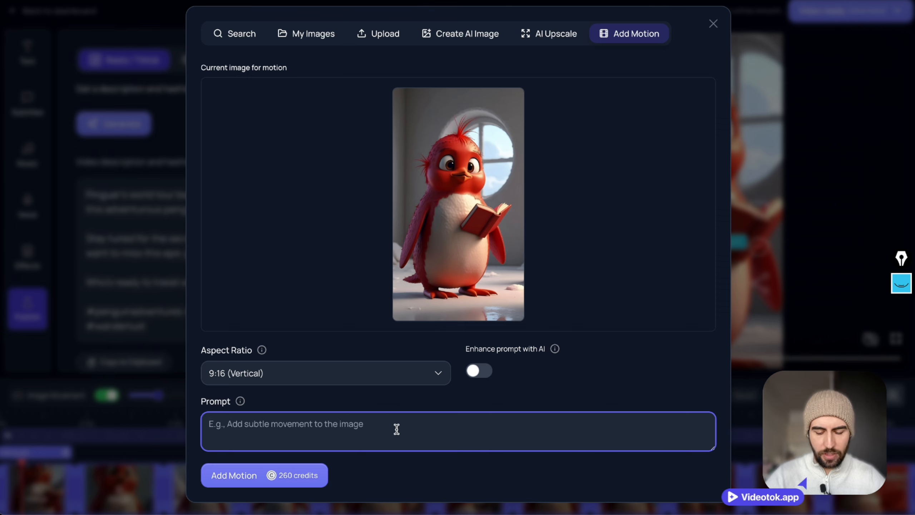
type("the pengu")
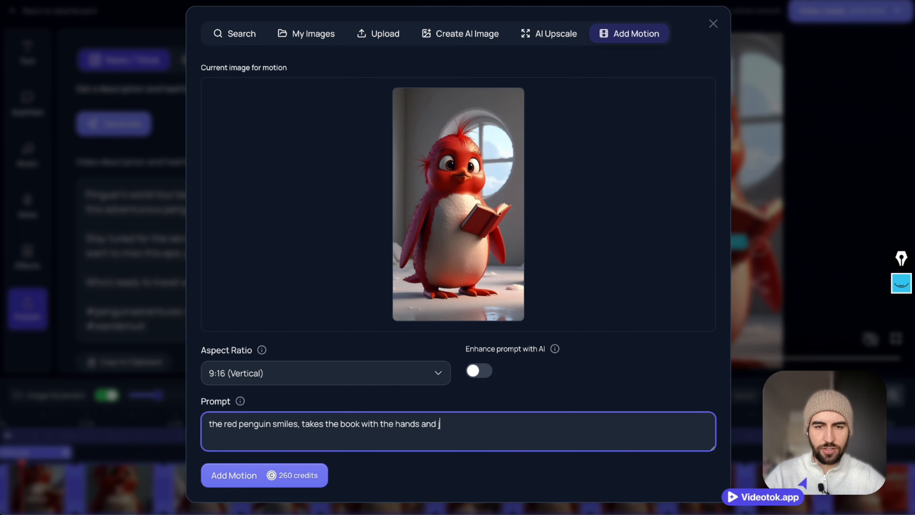
left_click(370, 467)
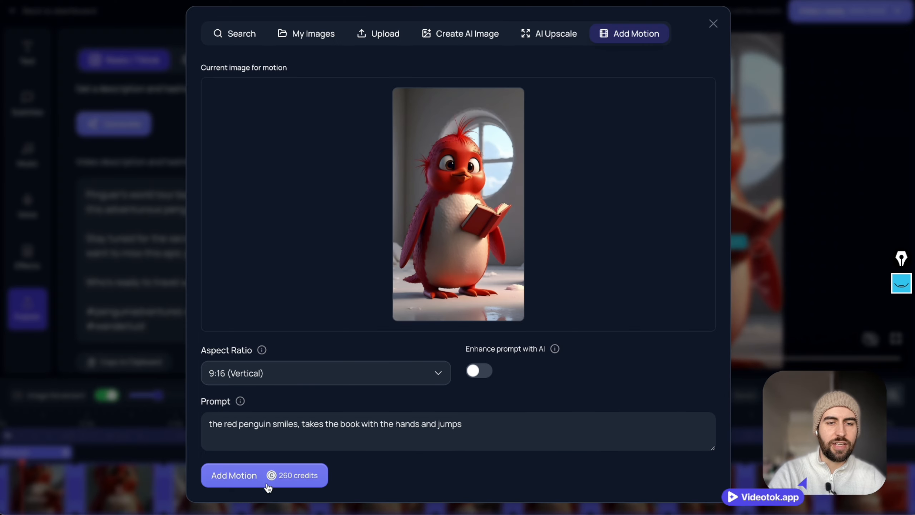
left_click(73, 508)
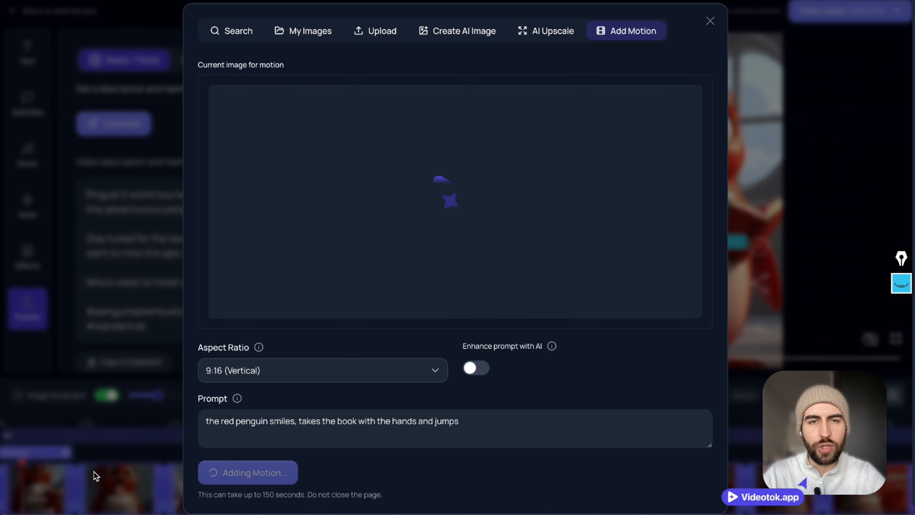
left_click(901, 283)
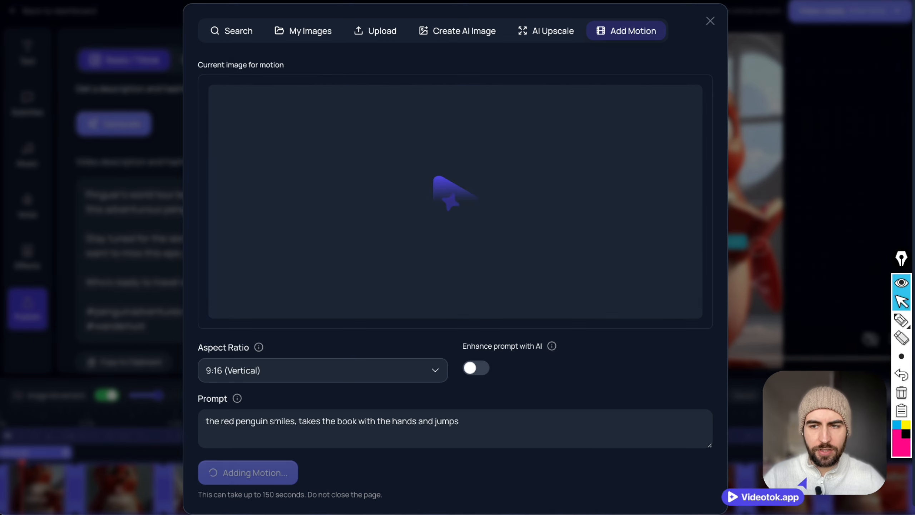
left_click(902, 320)
left_click_drag(75, 373, 39, 447)
left_click_drag(152, 386, 122, 447)
mouse_move(189, 378)
left_mouse_down()
mouse_move(197, 437)
mouse_move(214, 432)
mouse_move(213, 460)
left_mouse_up()
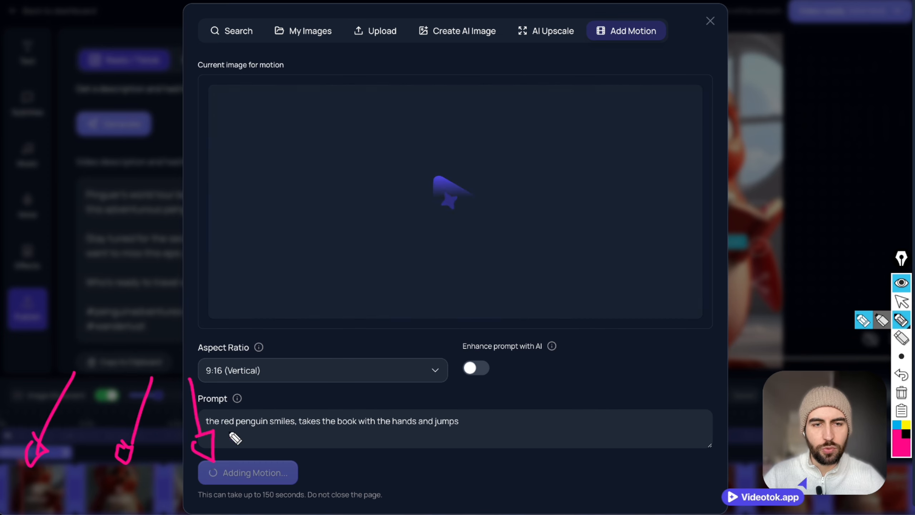
left_click_drag(312, 356, 315, 442)
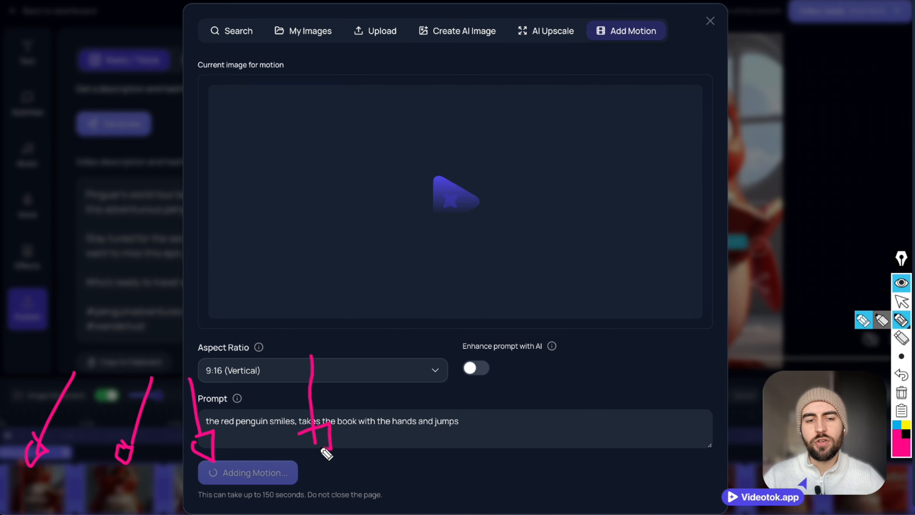
mouse_move(394, 345)
left_mouse_down()
mouse_move(406, 417)
mouse_move(427, 412)
left_mouse_up()
mouse_move(171, 129)
left_mouse_down()
mouse_move(205, 173)
mouse_move(247, 161)
mouse_move(265, 189)
left_mouse_up()
left_click_drag(370, 109, 123, 233)
left_click_drag(137, 131, 289, 218)
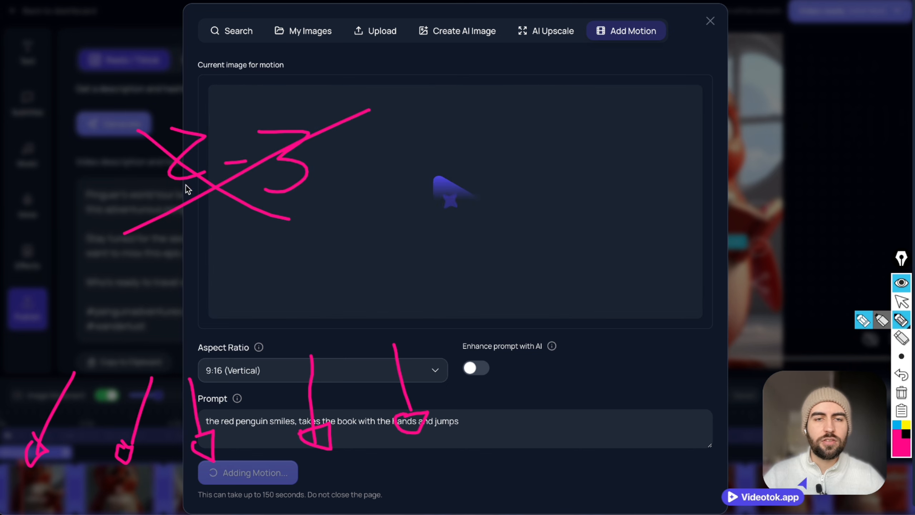
left_click_drag(518, 83, 363, 120)
mouse_move(401, 86)
left_mouse_down()
mouse_move(310, 135)
mouse_move(431, 141)
left_mouse_up()
mouse_move(492, 54)
left_mouse_down()
mouse_move(490, 37)
mouse_move(484, 59)
left_mouse_up()
mouse_move(421, 51)
left_mouse_down()
mouse_move(525, 56)
mouse_move(417, 14)
left_mouse_up()
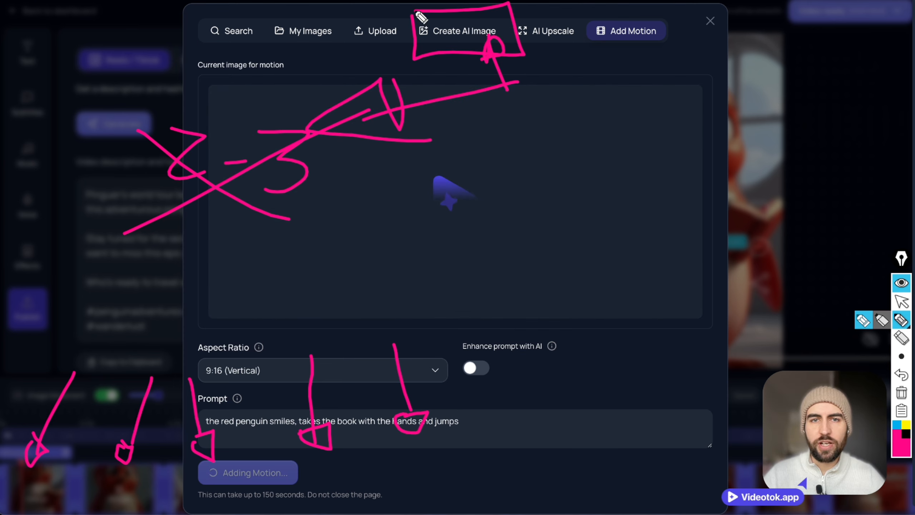
left_click_drag(494, 151, 619, 61)
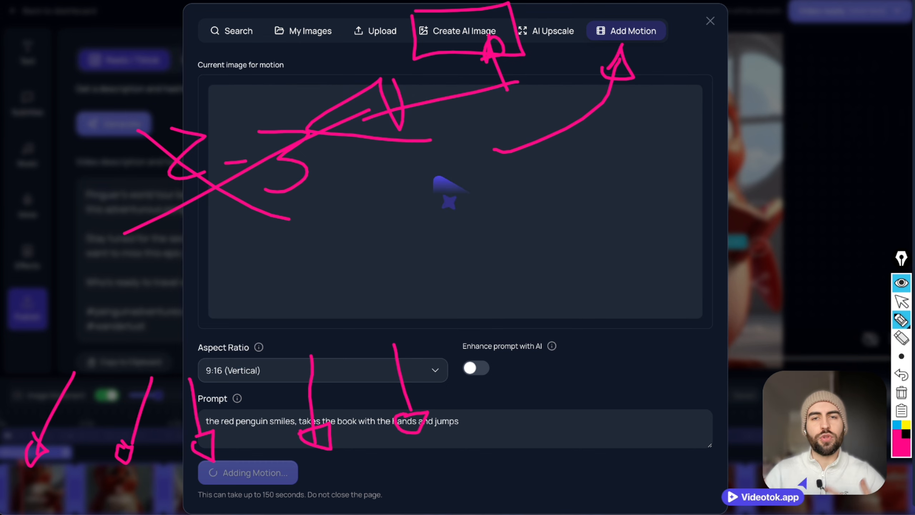
left_click(900, 395)
left_click(902, 302)
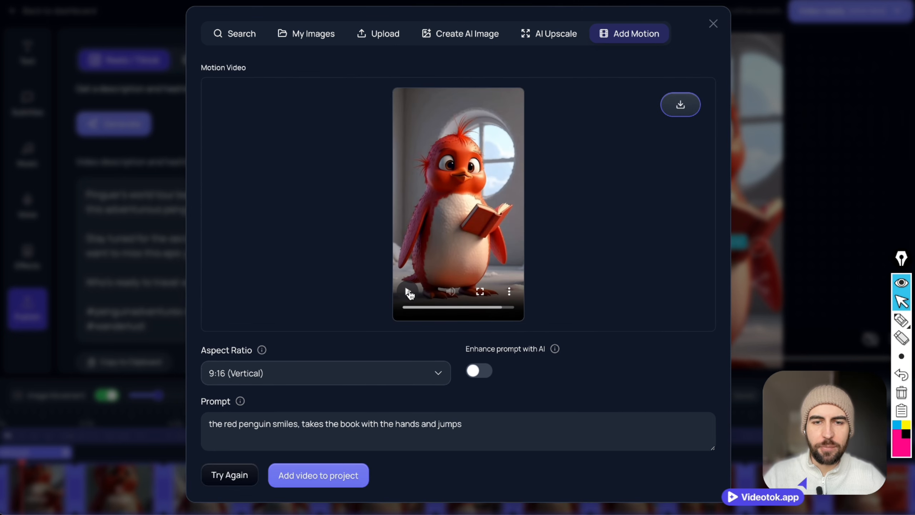
Play and download the generated penguin motion video, and add it to the project
left_click(409, 292)
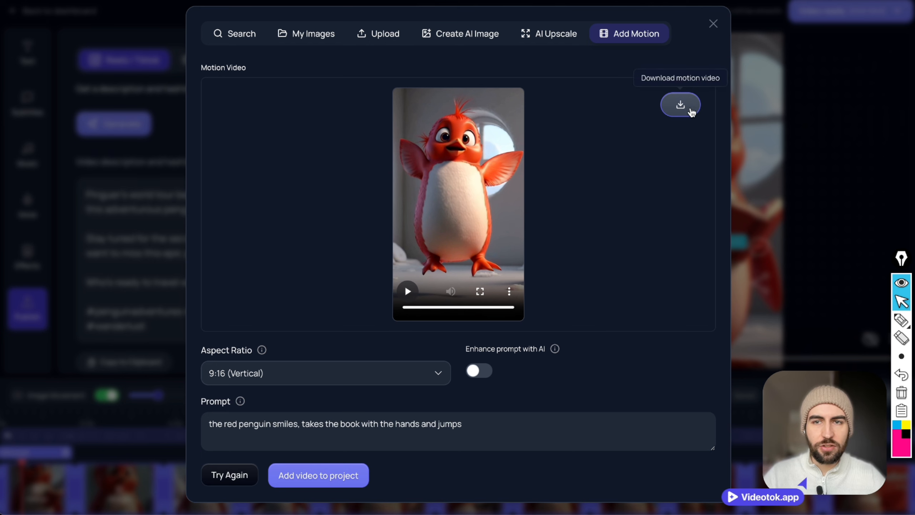
left_click(691, 112)
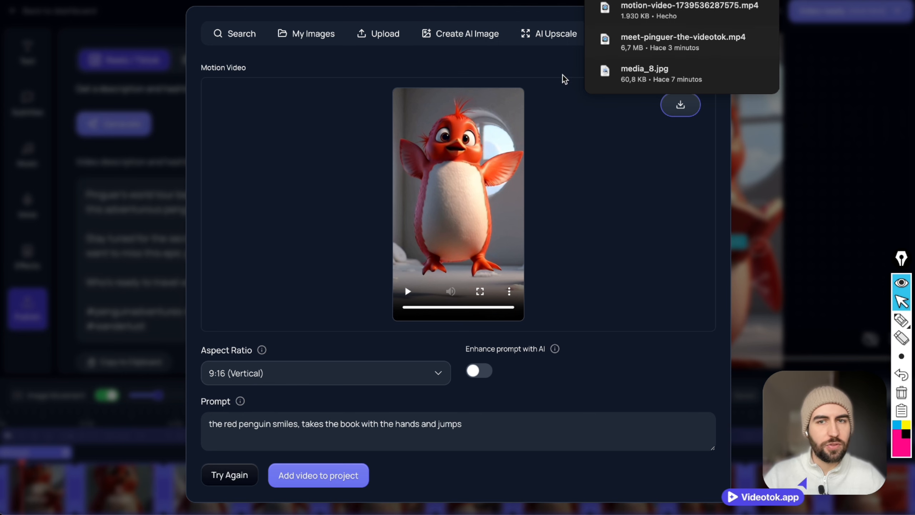
left_click(542, 70)
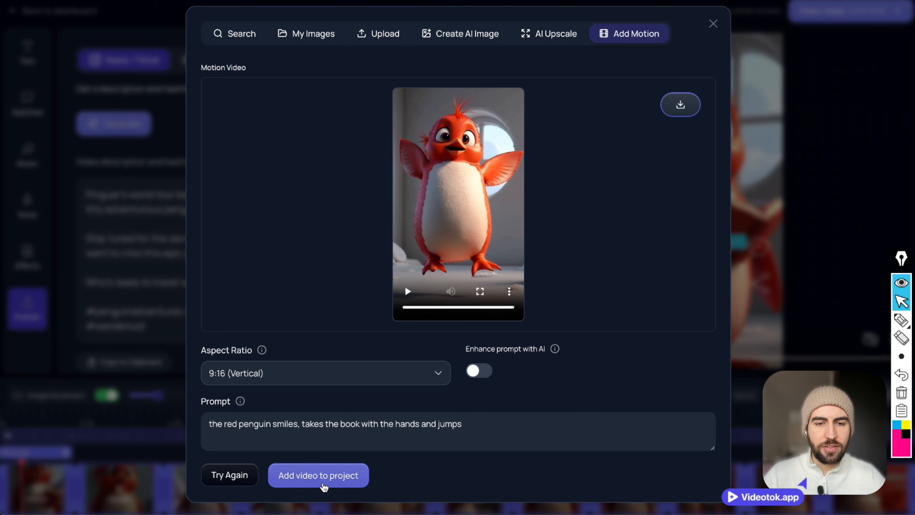
left_click(325, 486)
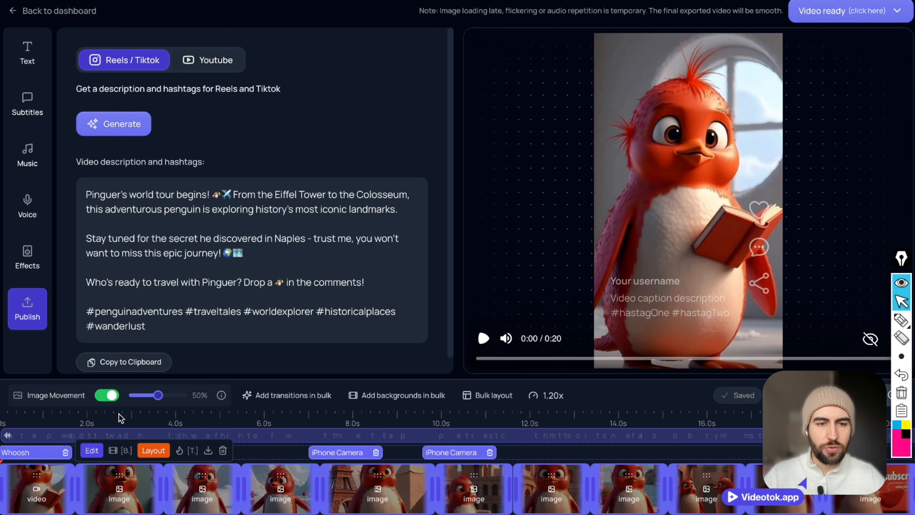
Delete the second scene with the world map and extend the opening motion video to about 4.7 seconds
left_click(114, 497)
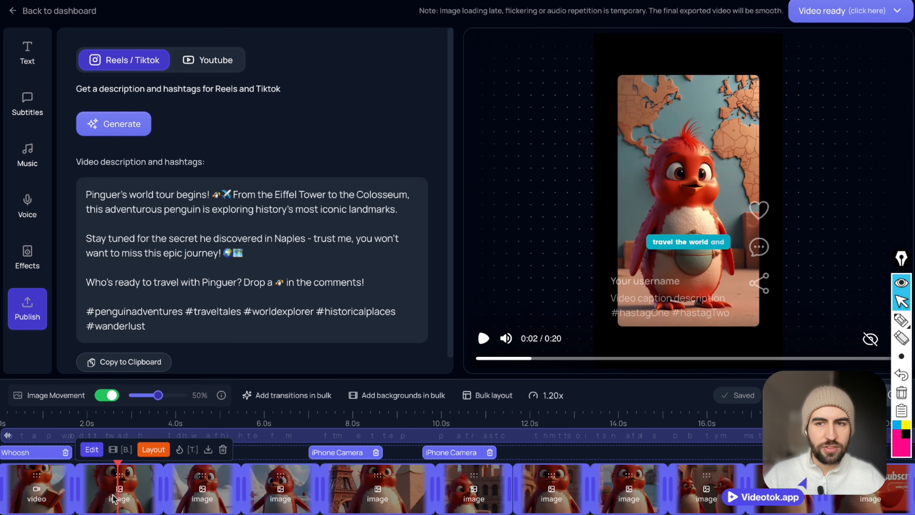
left_click(223, 449)
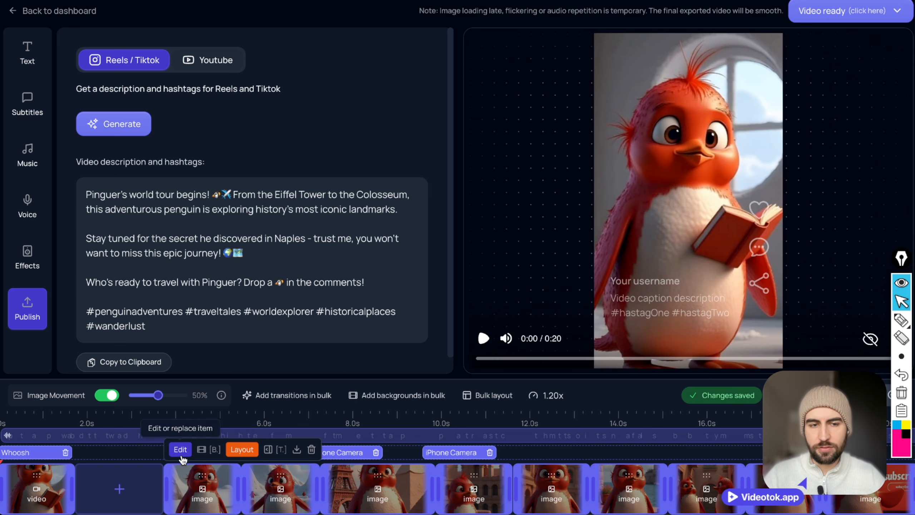
left_click(312, 451)
left_click_drag(71, 488, 208, 488)
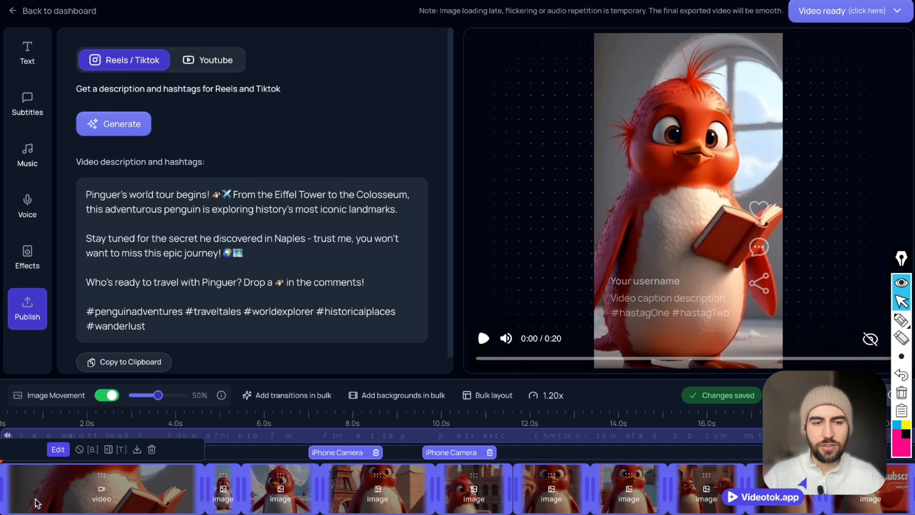
Preview the extended opening, switch image movement off, and play the opening again
left_click(120, 424)
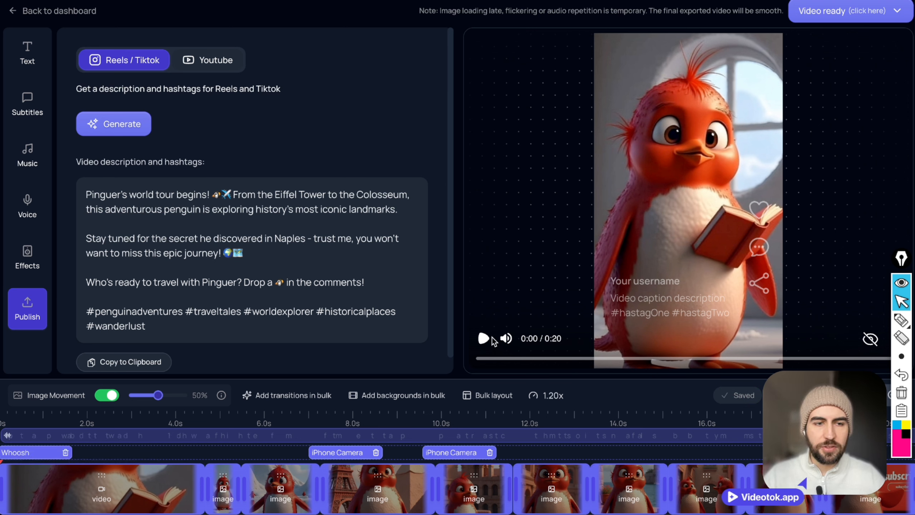
left_click(902, 282)
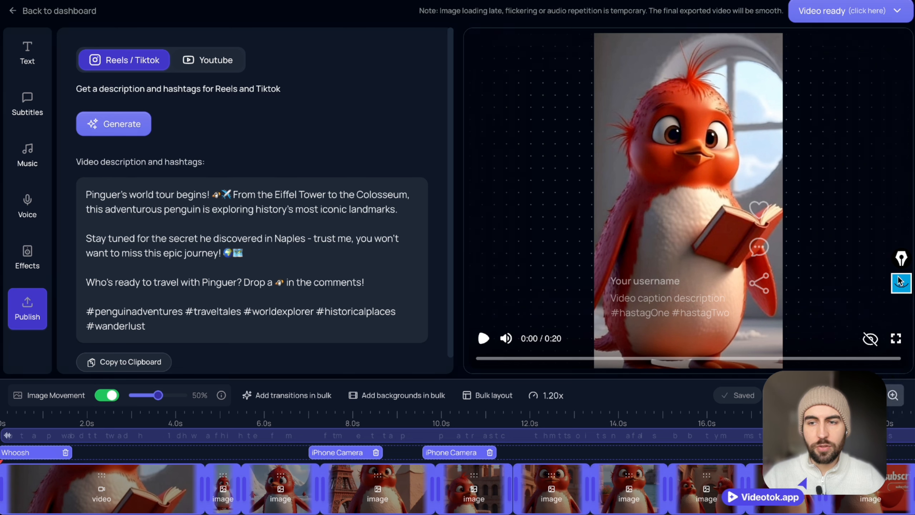
left_click(483, 338)
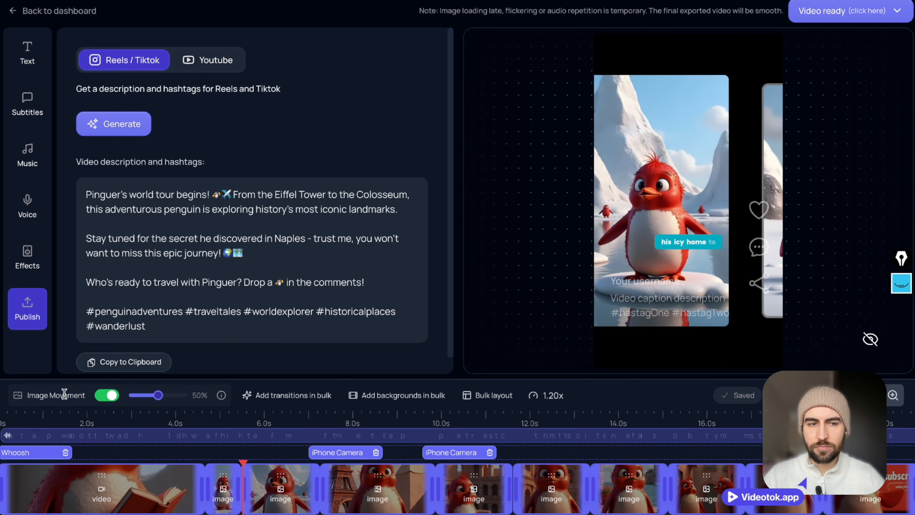
left_click(116, 396)
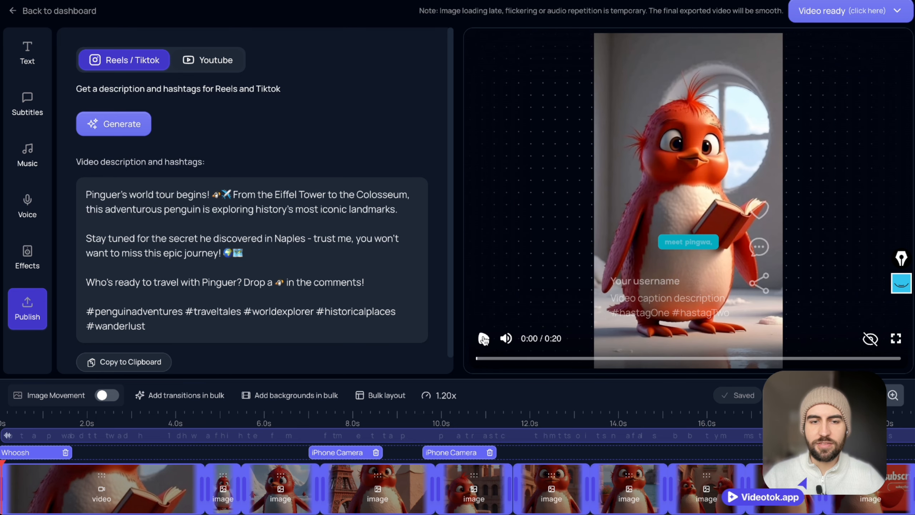
left_click(483, 338)
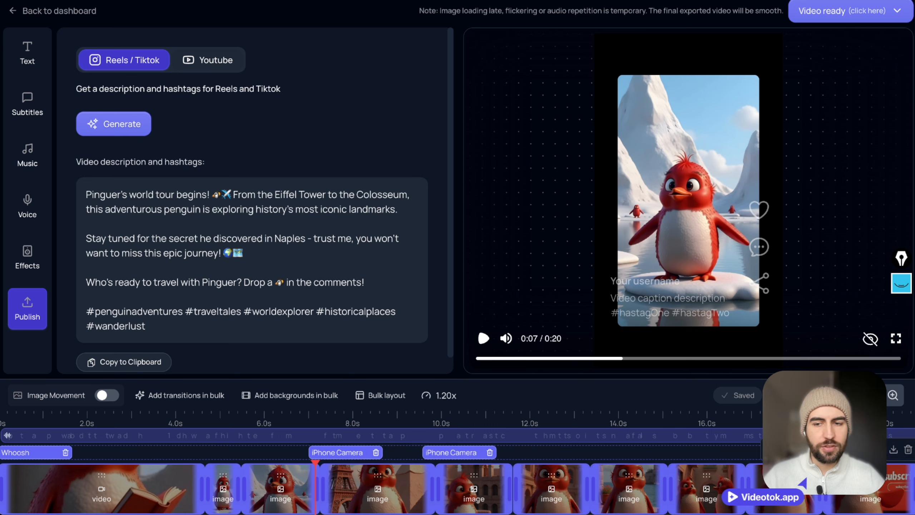
Render the edited penguin video in Full HD (1080p)
left_click(832, 17)
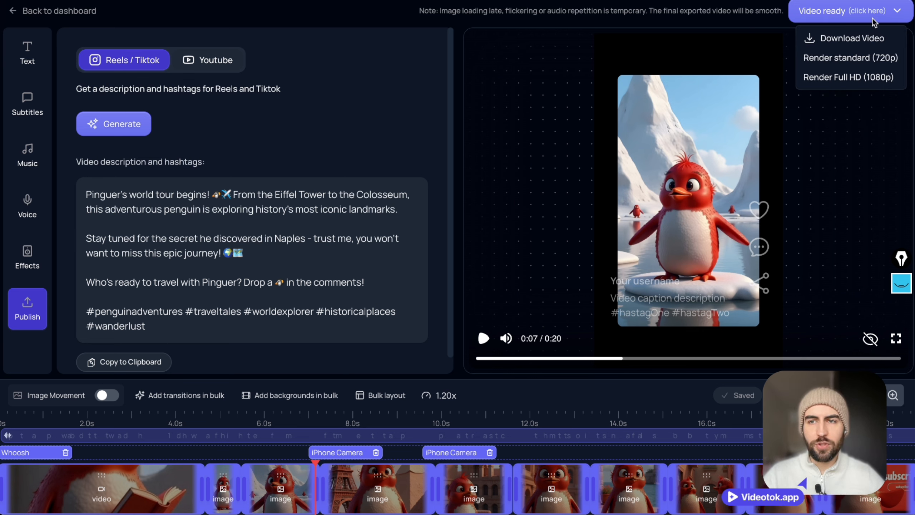
left_click(833, 78)
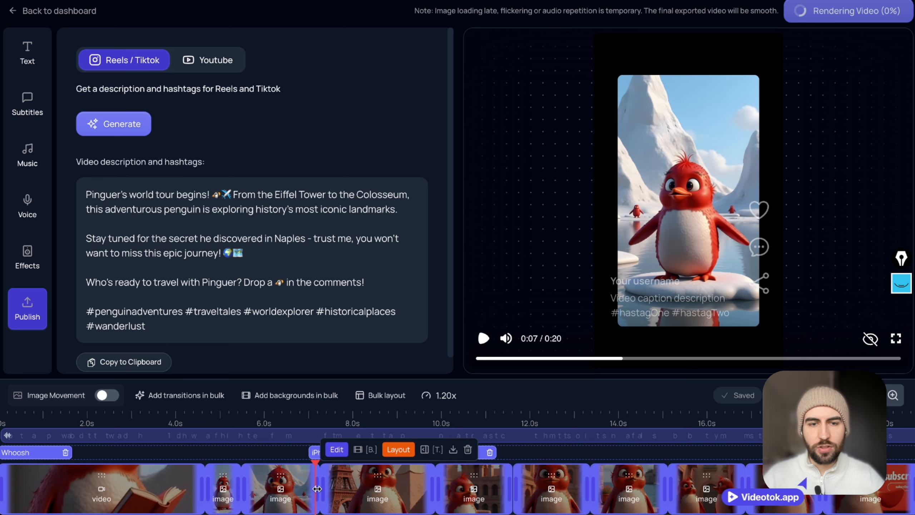
Delete the two scenes between the motion video and the Eiffel Tower scene, and extend both neighbours to meet at about 4.9 seconds
mouse_move(265, 493)
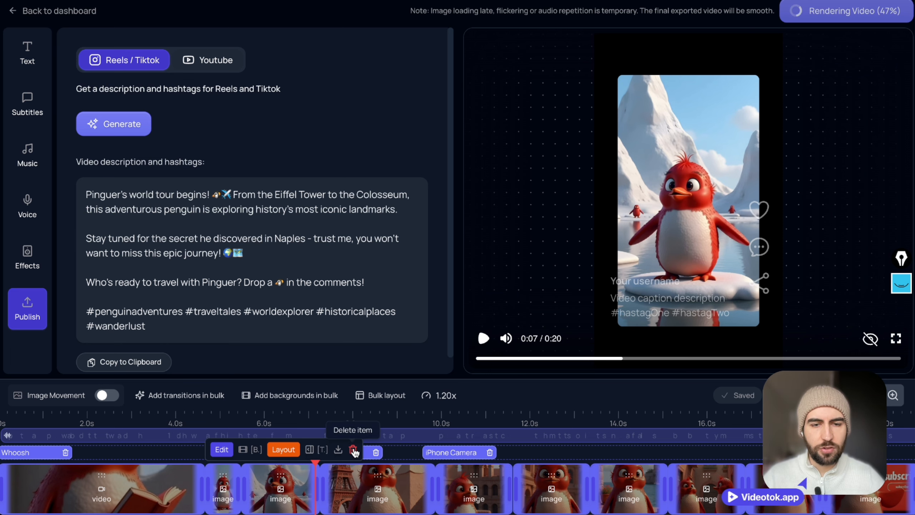
left_click(352, 449)
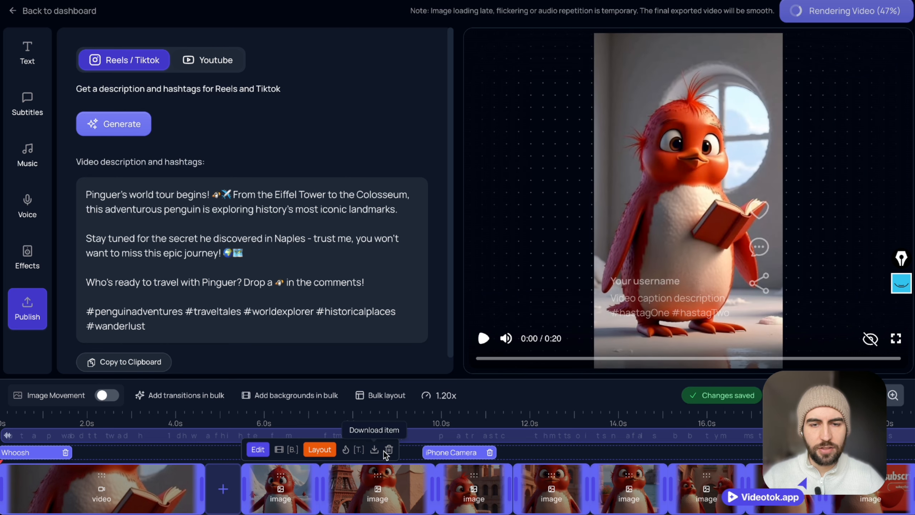
left_click(389, 449)
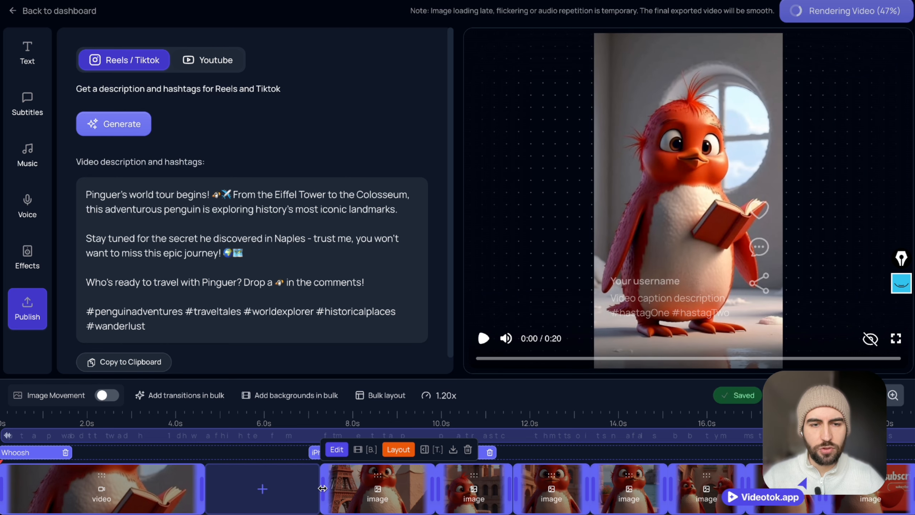
left_click_drag(323, 487, 209, 493)
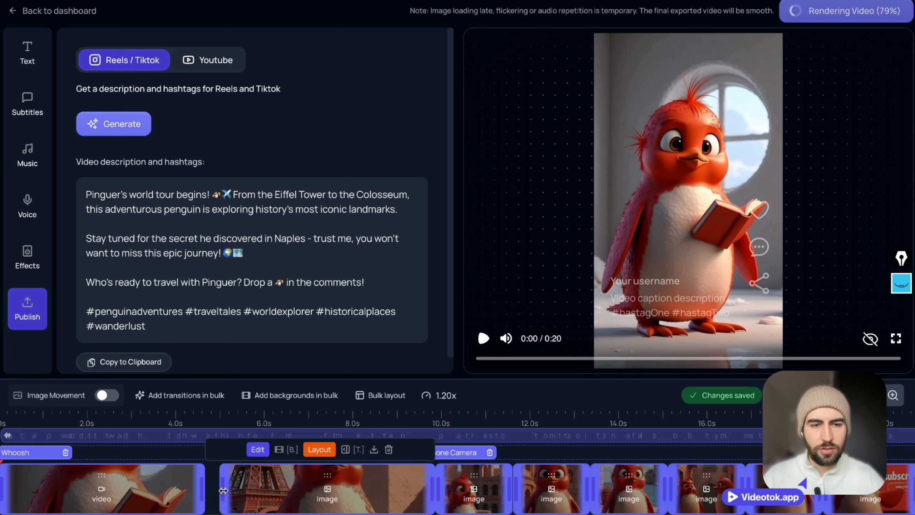
left_click_drag(201, 493, 218, 489)
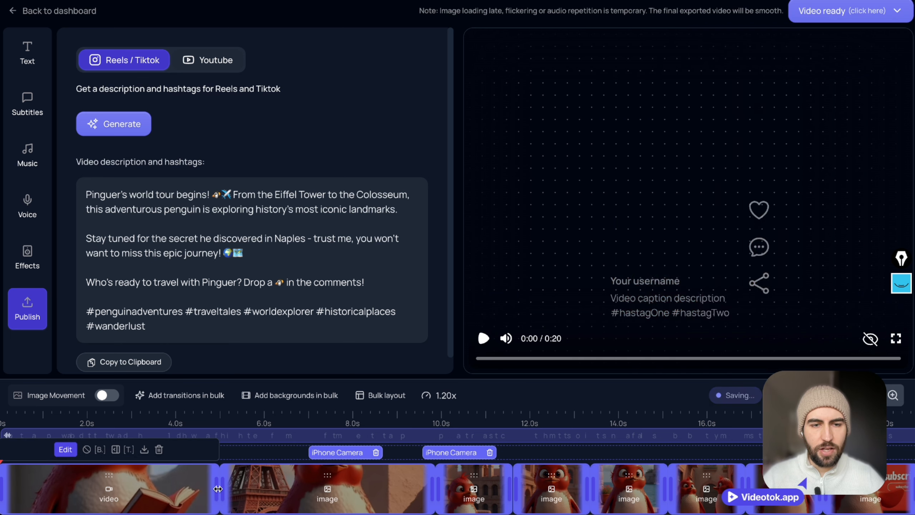
left_click(221, 490)
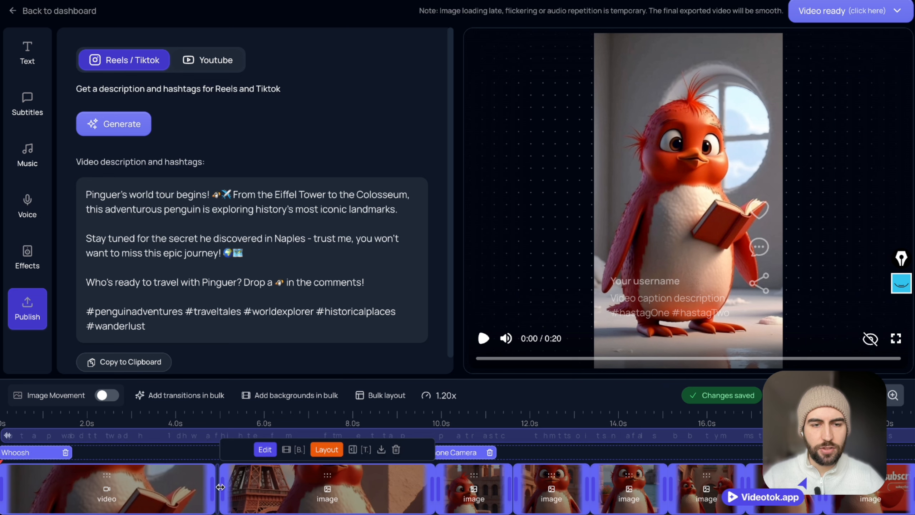
left_click_drag(220, 486, 214, 488)
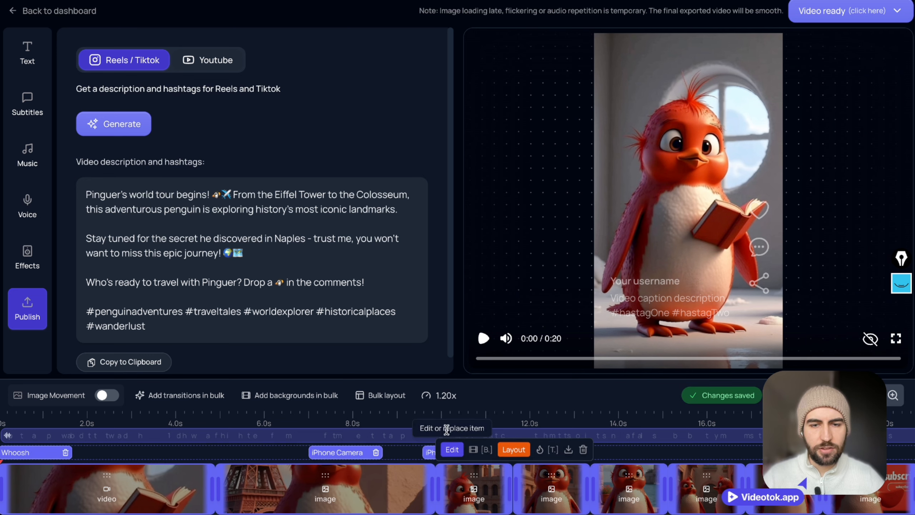
Add AI motion to the Eiffel Tower scene with prompt "red penguin is in paris moves around surprised looking to the eiffel tower" and insert the video
left_click(262, 449)
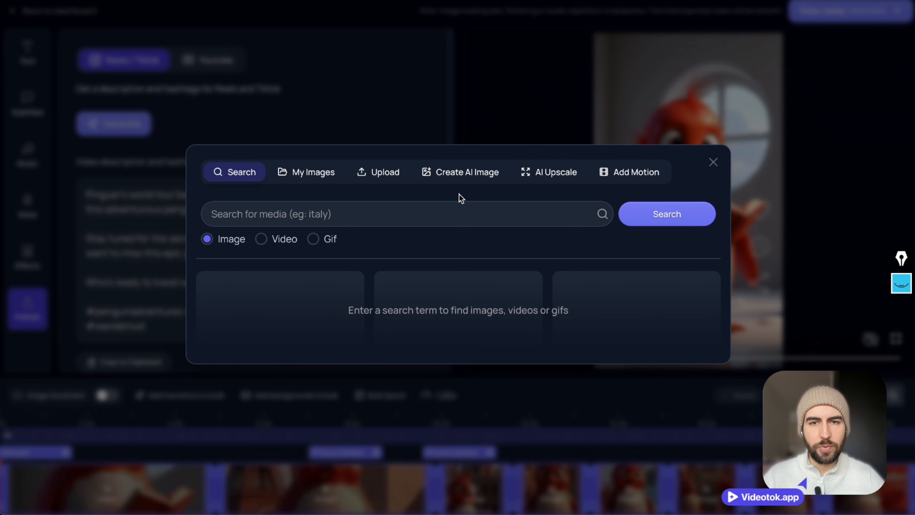
left_click(642, 172)
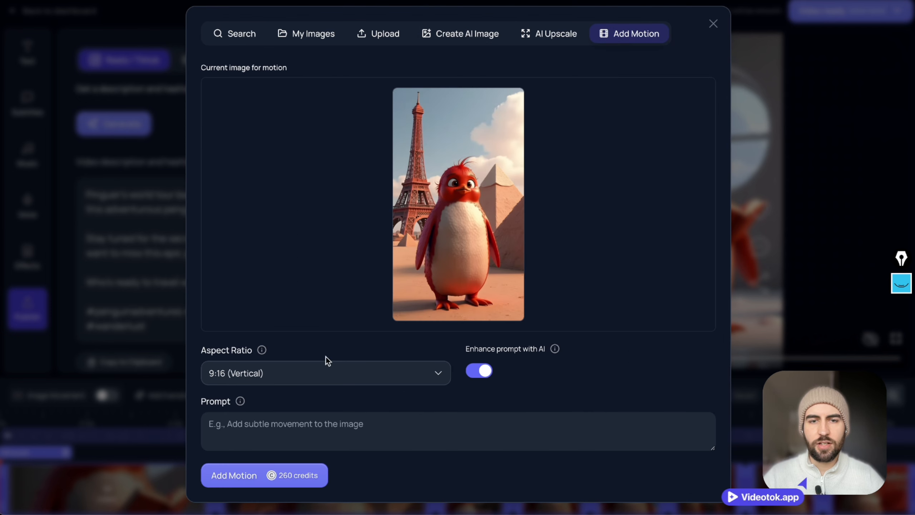
left_click(390, 435)
type("pengio")
key("ctrl+a")
type("red penguin is")
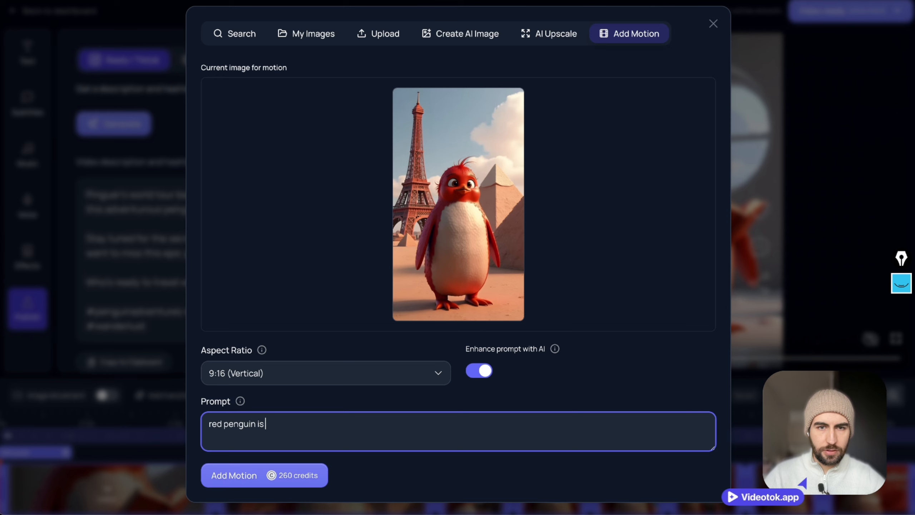
type(" in paris moves around surprised looking to the e")
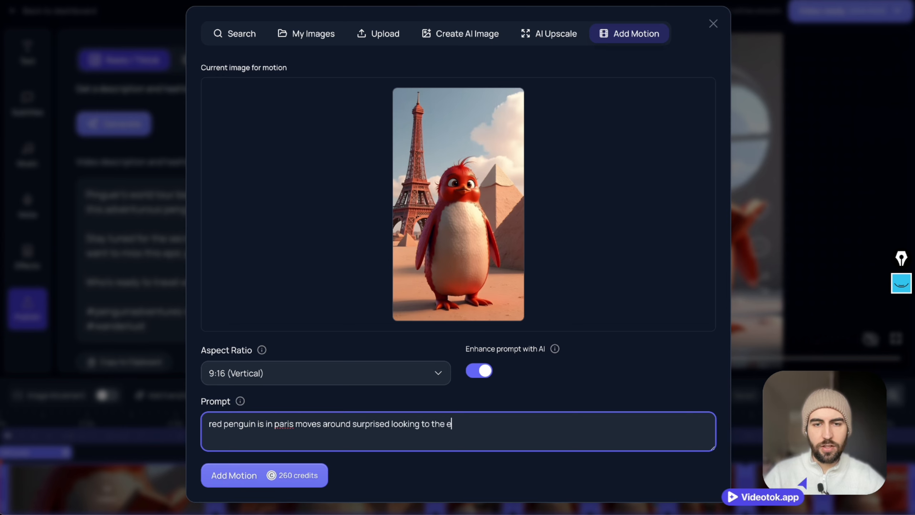
type("iffel tower")
left_click(295, 479)
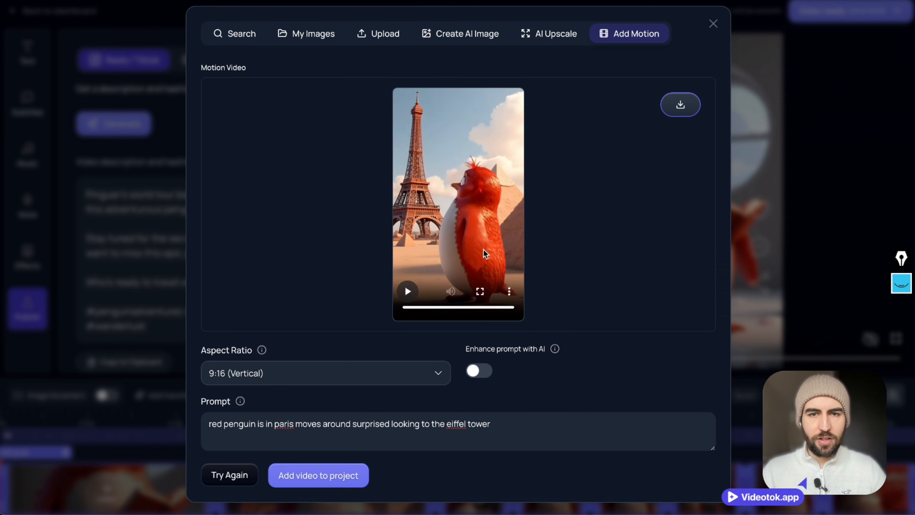
left_click(329, 472)
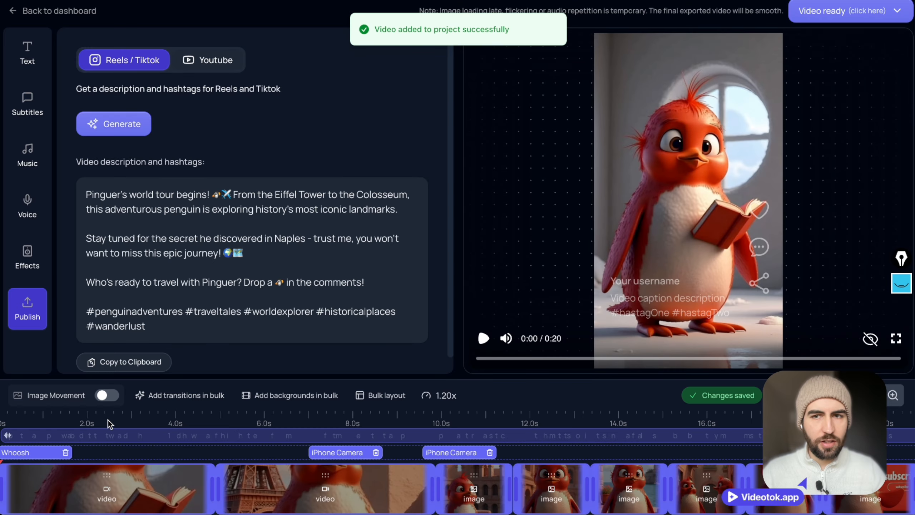
Preview the video from about 2 seconds through the new Eiffel Tower motion clip
left_click(99, 422)
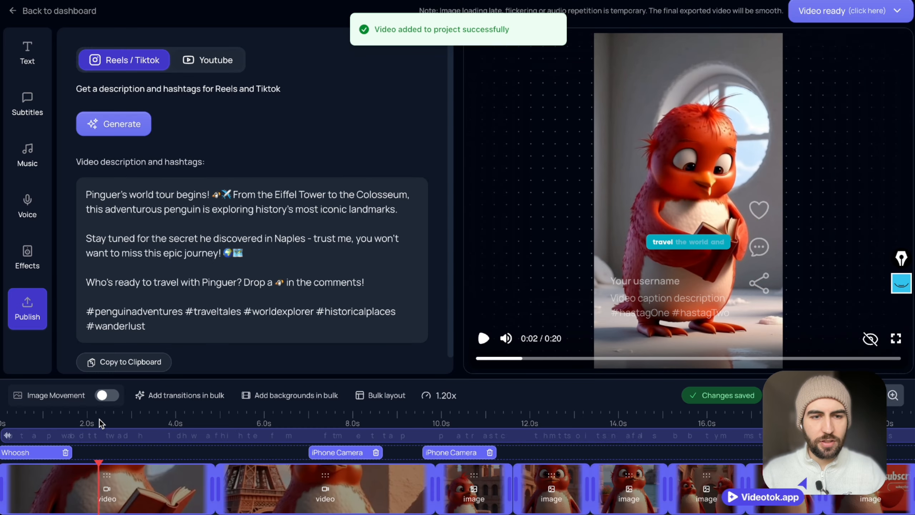
left_click(483, 340)
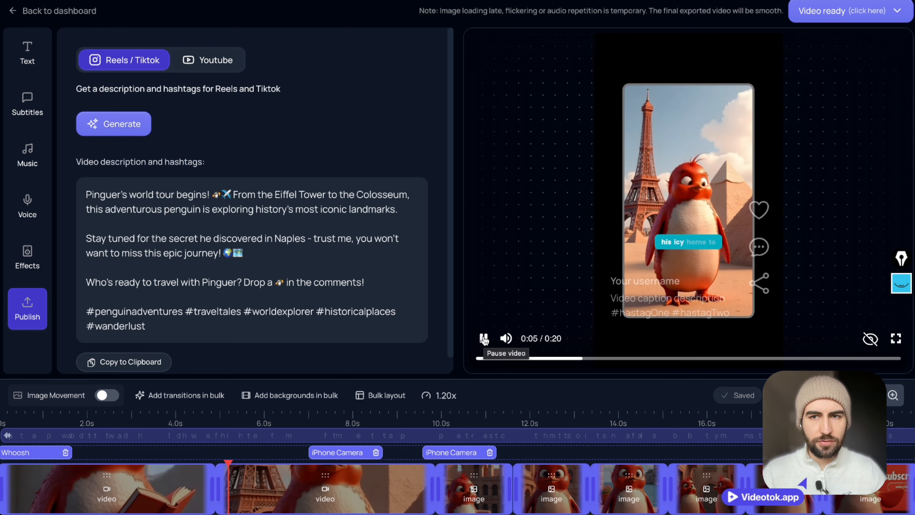
left_click(485, 341)
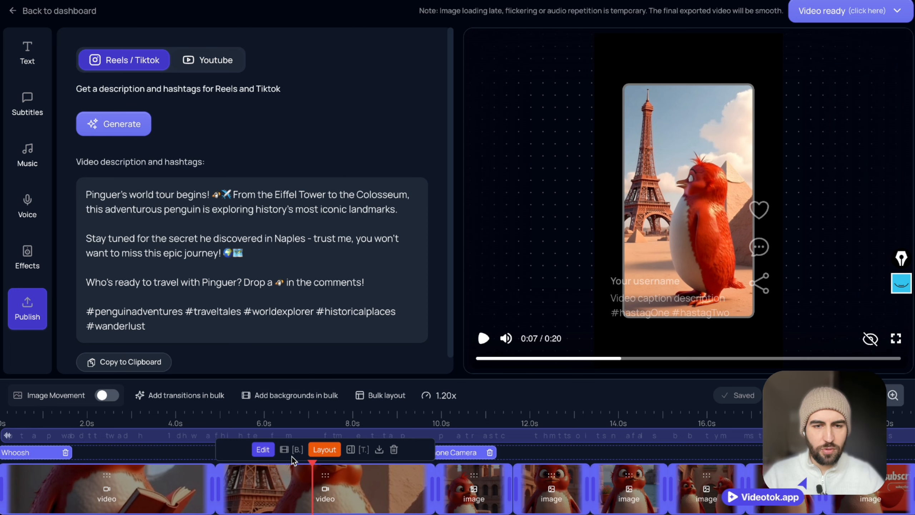
Remove the backgrounds from all scenes by applying Empty in bulk, and apply the Original Size layout style in bulk
key("b")
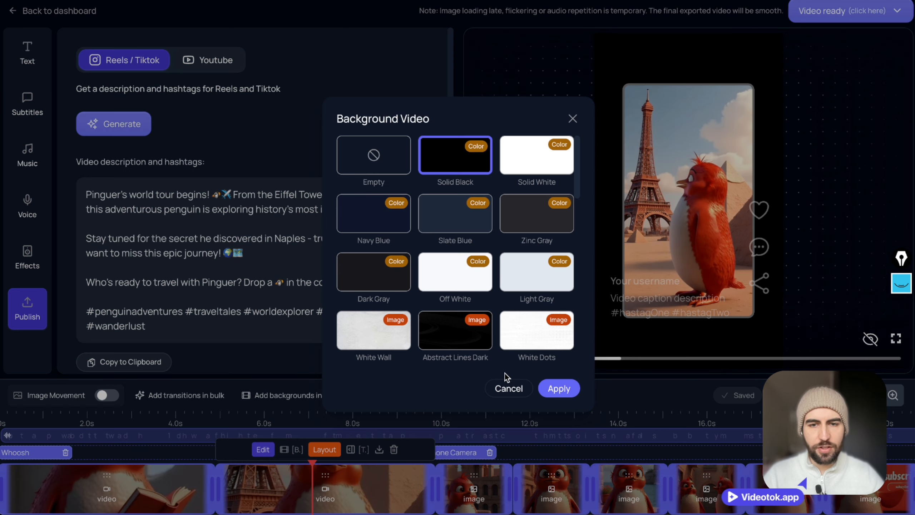
left_click(508, 388)
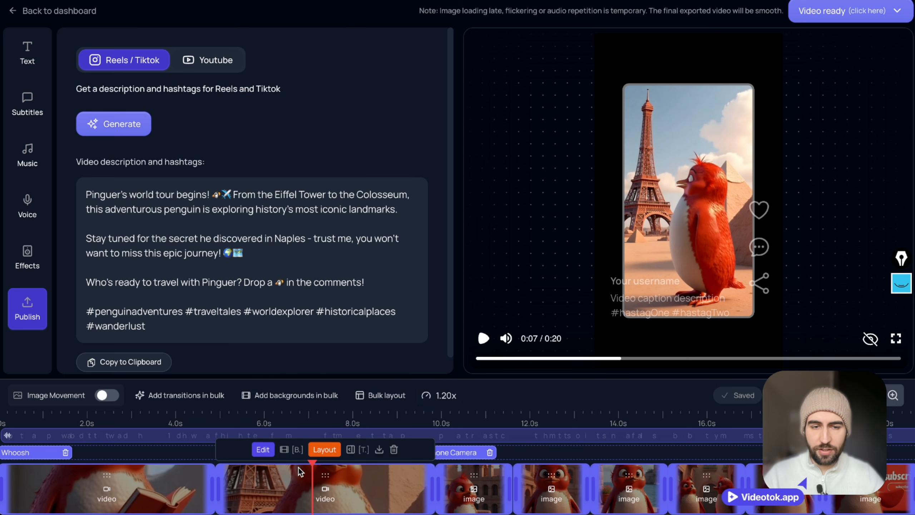
left_click(305, 396)
left_click(387, 157)
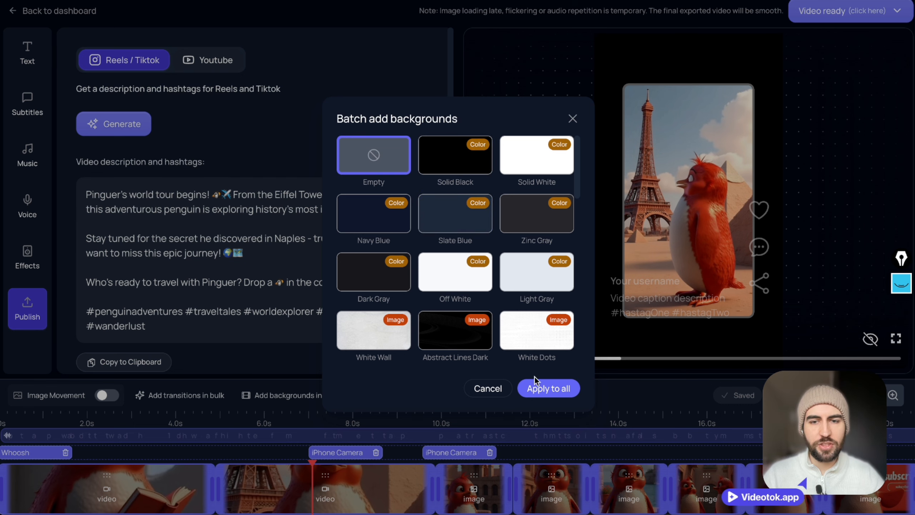
left_click(547, 388)
left_click(381, 395)
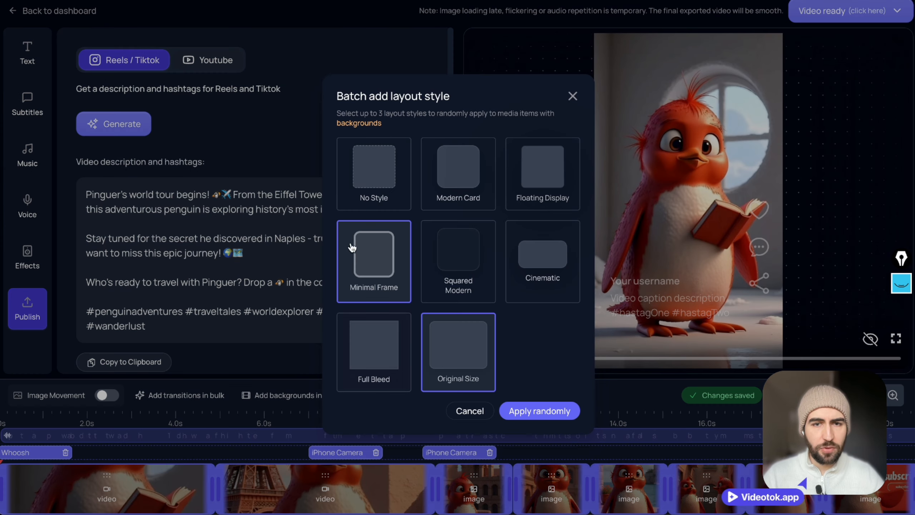
left_click(540, 418)
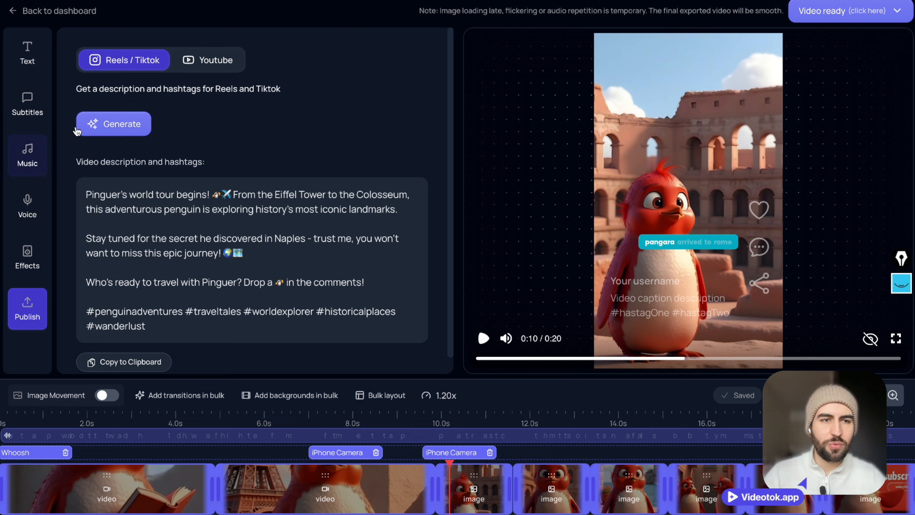
Leave the editor for the Characters page and open a support chat with the Videotok team
left_click(60, 11)
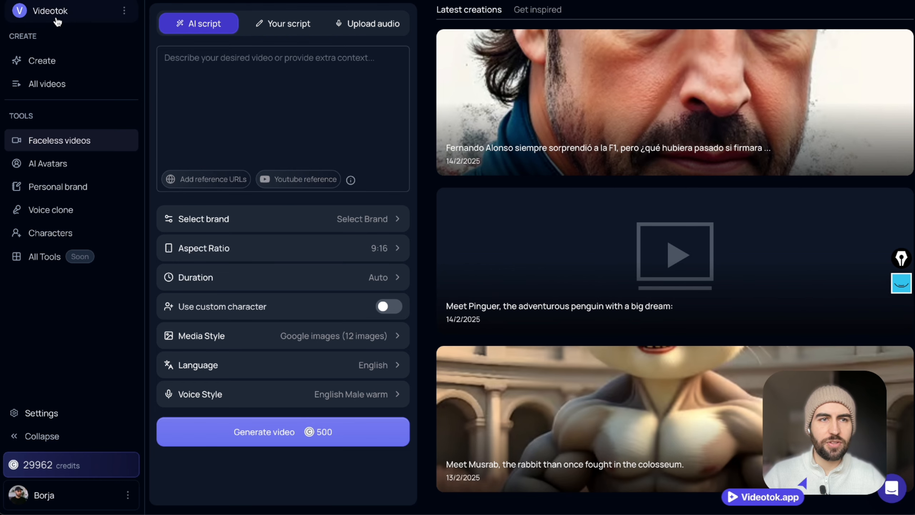
left_click(54, 237)
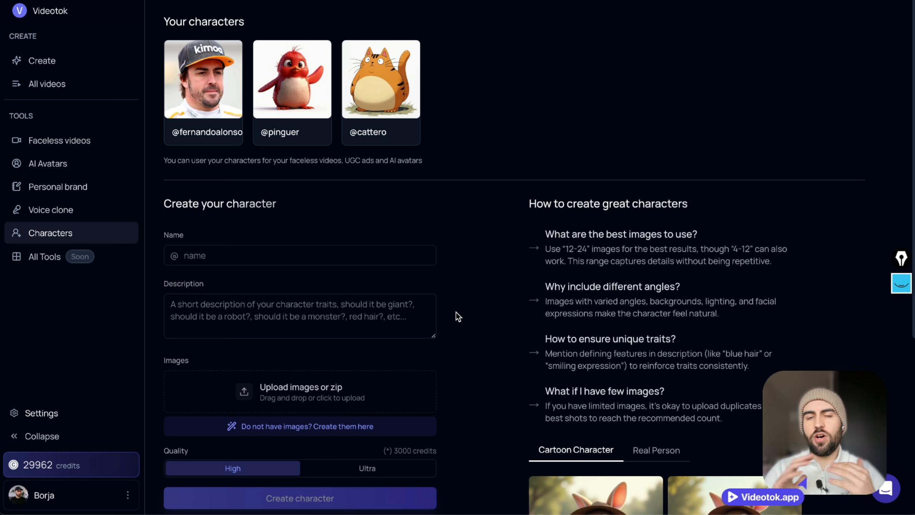
left_click_drag(539, 151, 514, 143)
left_click(514, 143)
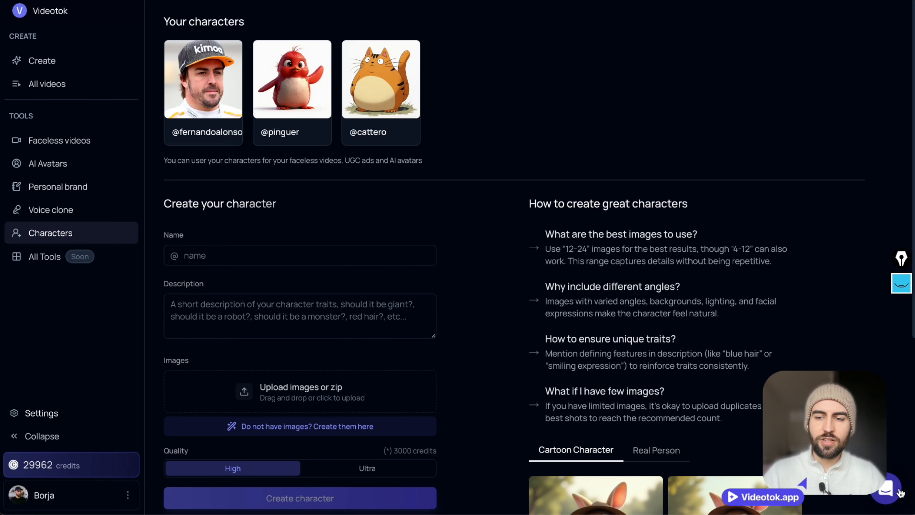
left_click(889, 489)
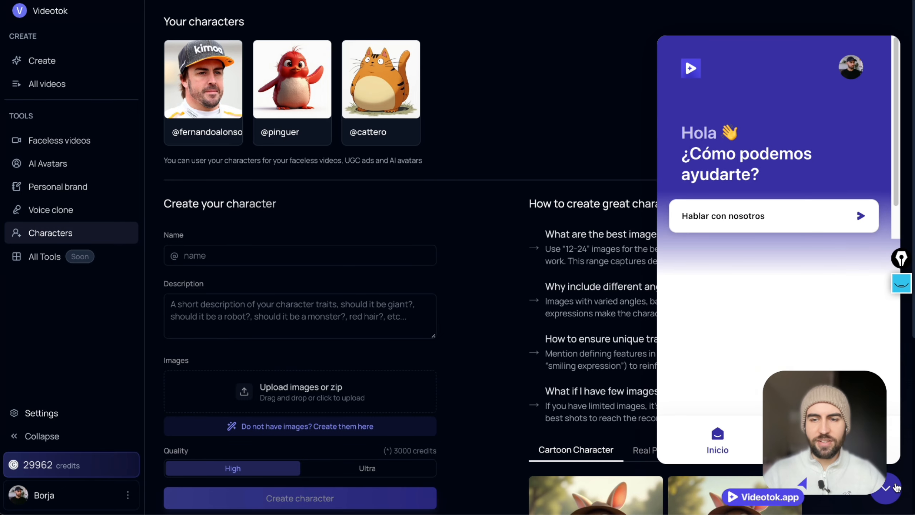
left_click(778, 220)
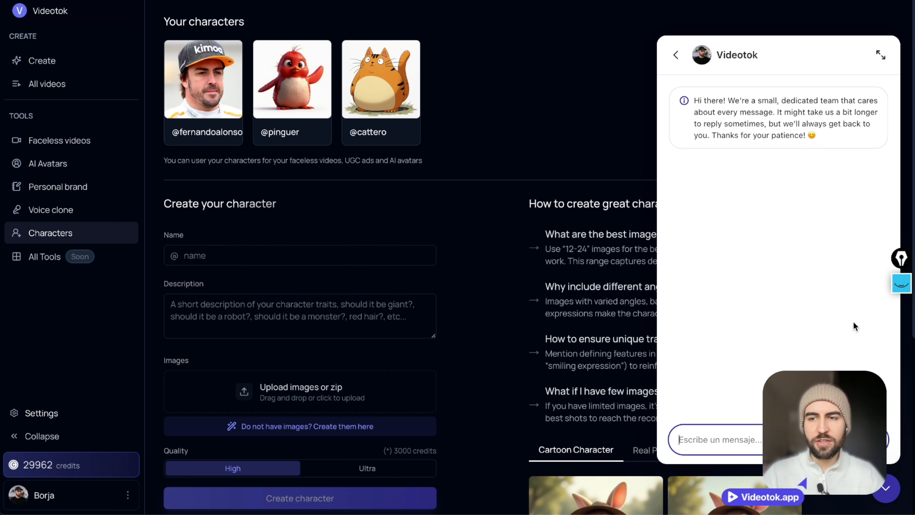
Handwrite an underlined "DISCOUNT" across the Characters page with the pink annotation pen and clear the drawing
left_click(903, 284)
left_click(901, 319)
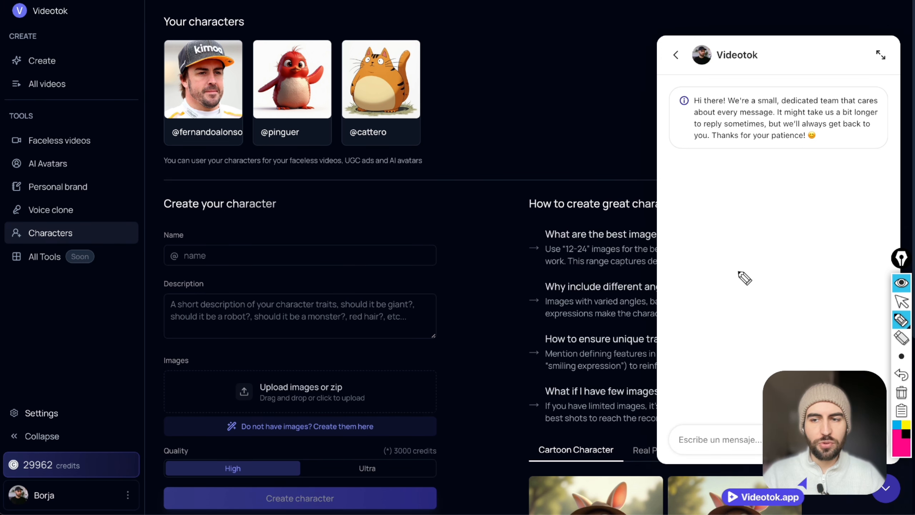
mouse_move(213, 64)
left_mouse_down()
mouse_move(221, 200)
mouse_move(307, 195)
mouse_move(259, 213)
left_mouse_up()
left_click_drag(320, 154, 317, 203)
left_click_drag(360, 160, 332, 212)
mouse_move(393, 163)
left_mouse_down()
mouse_move(392, 203)
mouse_move(418, 176)
left_mouse_up()
mouse_move(462, 168)
left_mouse_down()
mouse_move(497, 180)
mouse_move(528, 166)
mouse_move(530, 197)
left_mouse_up()
left_click_drag(519, 156, 562, 148)
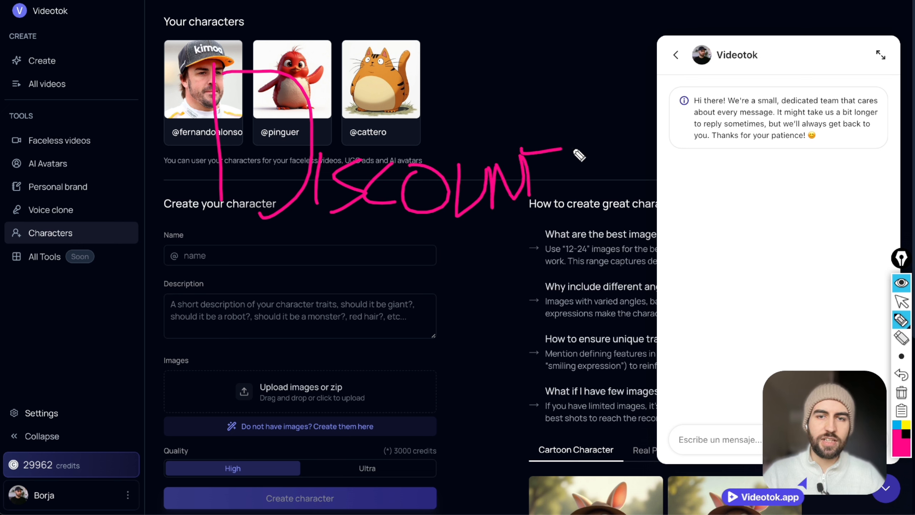
left_click_drag(213, 251, 631, 260)
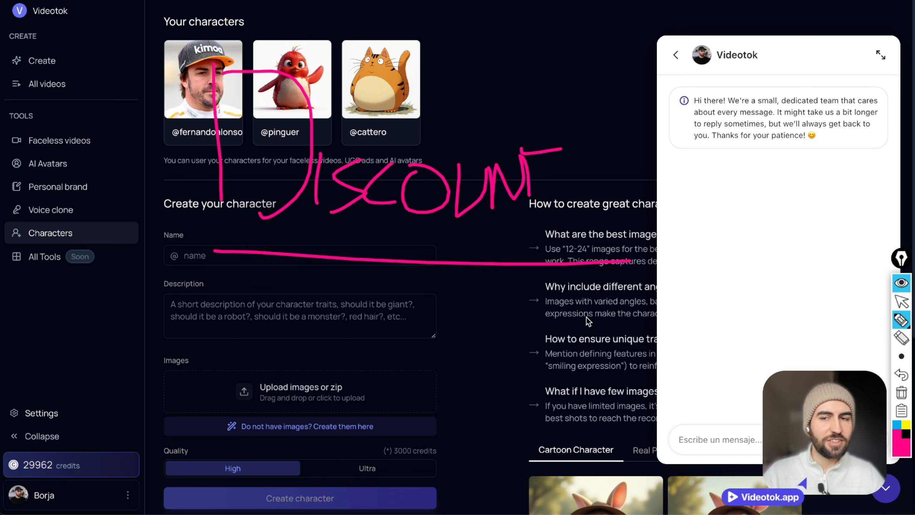
left_click(901, 393)
left_click(902, 301)
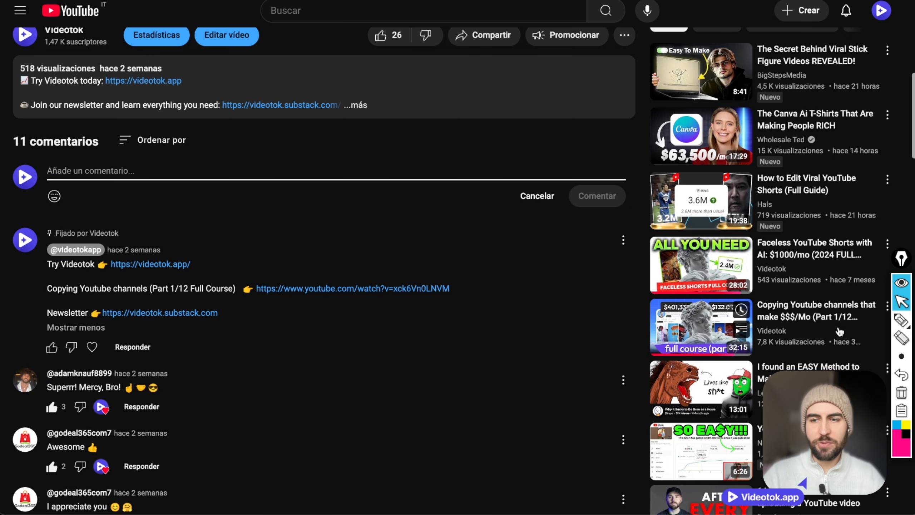
On the YouTube video page, mark the pinned comment's Newsletter link with a pink box and arrow, and handwrite "FREE" twice above it
left_click(901, 319)
mouse_move(47, 329)
left_mouse_down()
mouse_move(260, 325)
mouse_move(104, 301)
mouse_move(38, 326)
left_mouse_up()
mouse_move(398, 209)
left_mouse_down()
mouse_move(249, 287)
mouse_move(258, 313)
left_mouse_up()
mouse_move(276, 122)
left_mouse_down()
mouse_move(286, 171)
mouse_move(292, 151)
mouse_move(310, 169)
mouse_move(378, 151)
mouse_move(378, 120)
mouse_move(403, 158)
mouse_move(405, 116)
mouse_move(431, 107)
left_mouse_up()
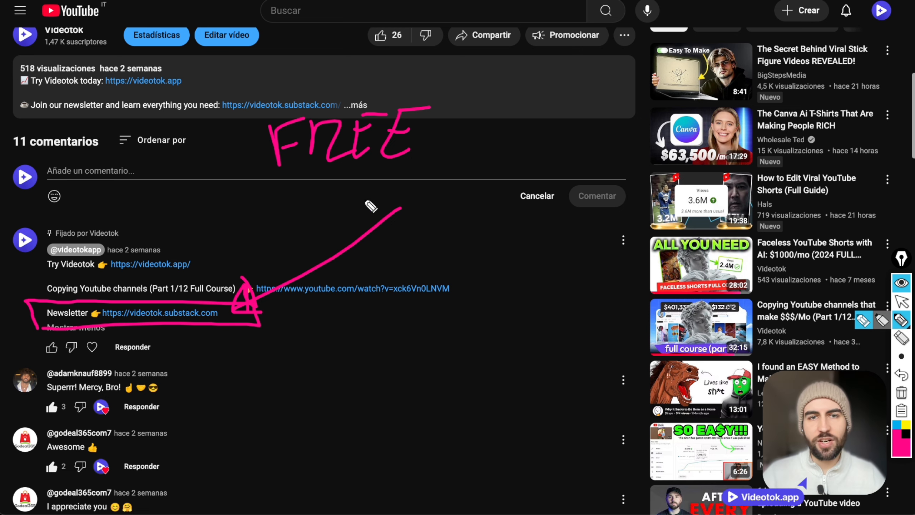
mouse_move(439, 80)
left_mouse_down()
mouse_move(435, 12)
mouse_move(464, 1)
left_mouse_up()
mouse_move(441, 35)
left_mouse_down()
mouse_move(458, 28)
mouse_move(467, 66)
mouse_move(496, 42)
mouse_move(493, 68)
mouse_move(513, 70)
mouse_move(529, 27)
left_mouse_up()
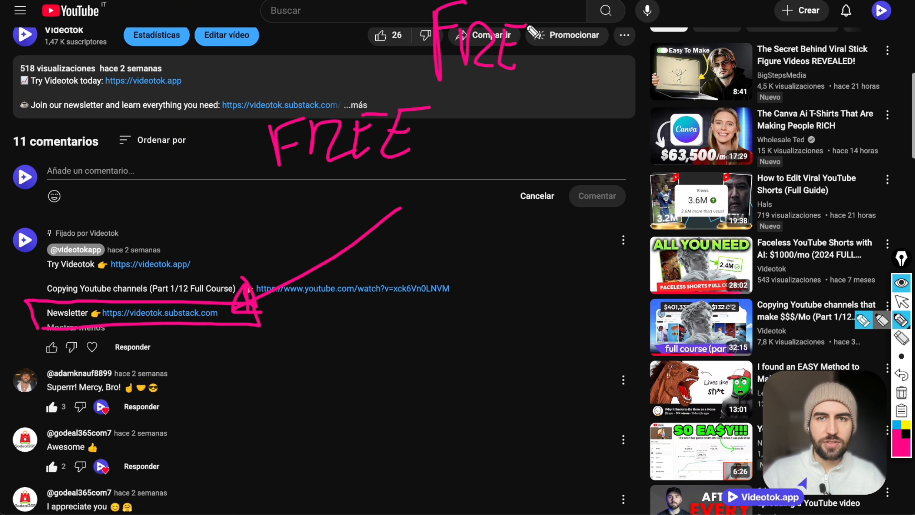